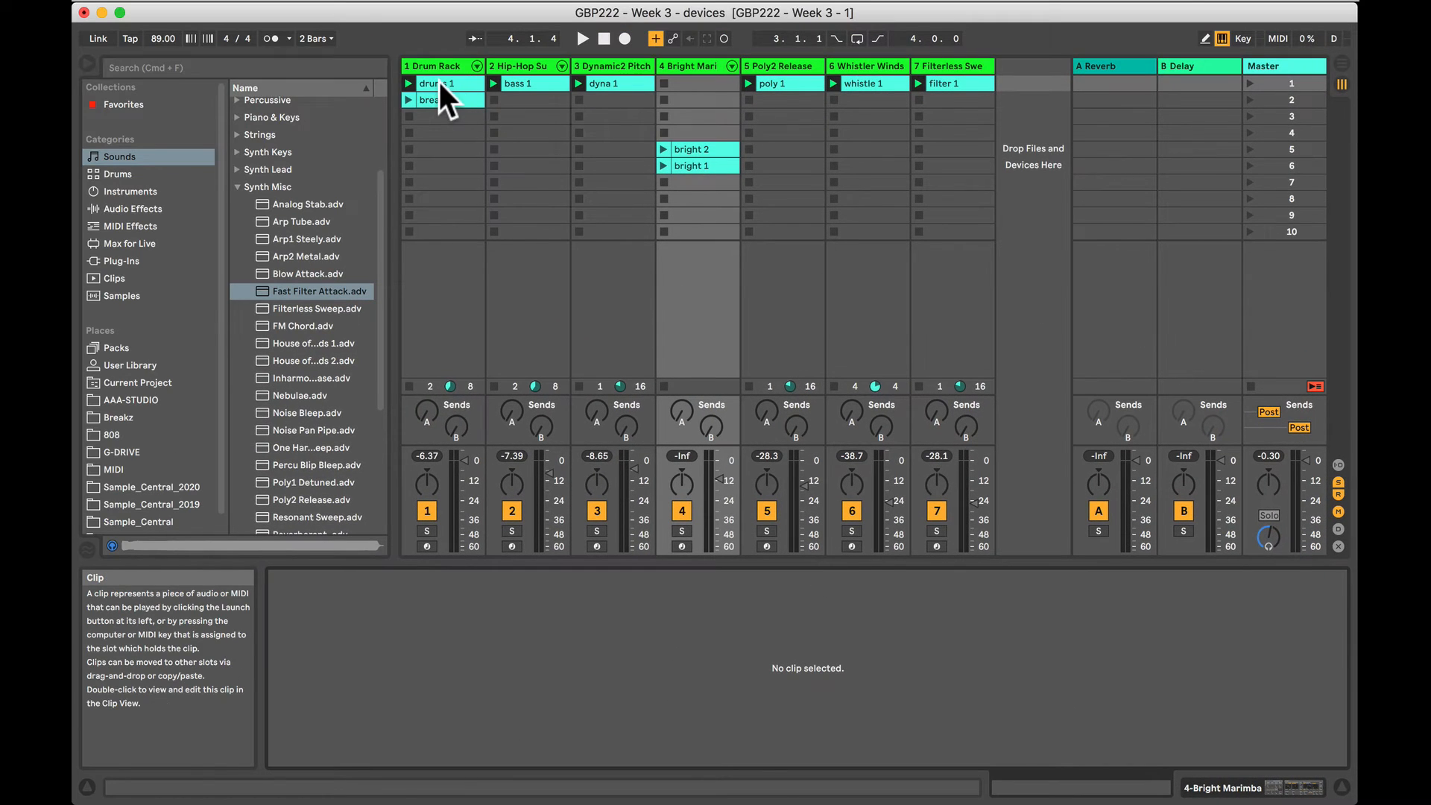
# View the MIDI notes of the drums 1 clip across its full loop, and open the Drum Rack track's device chain.
pyautogui.click(439, 82)
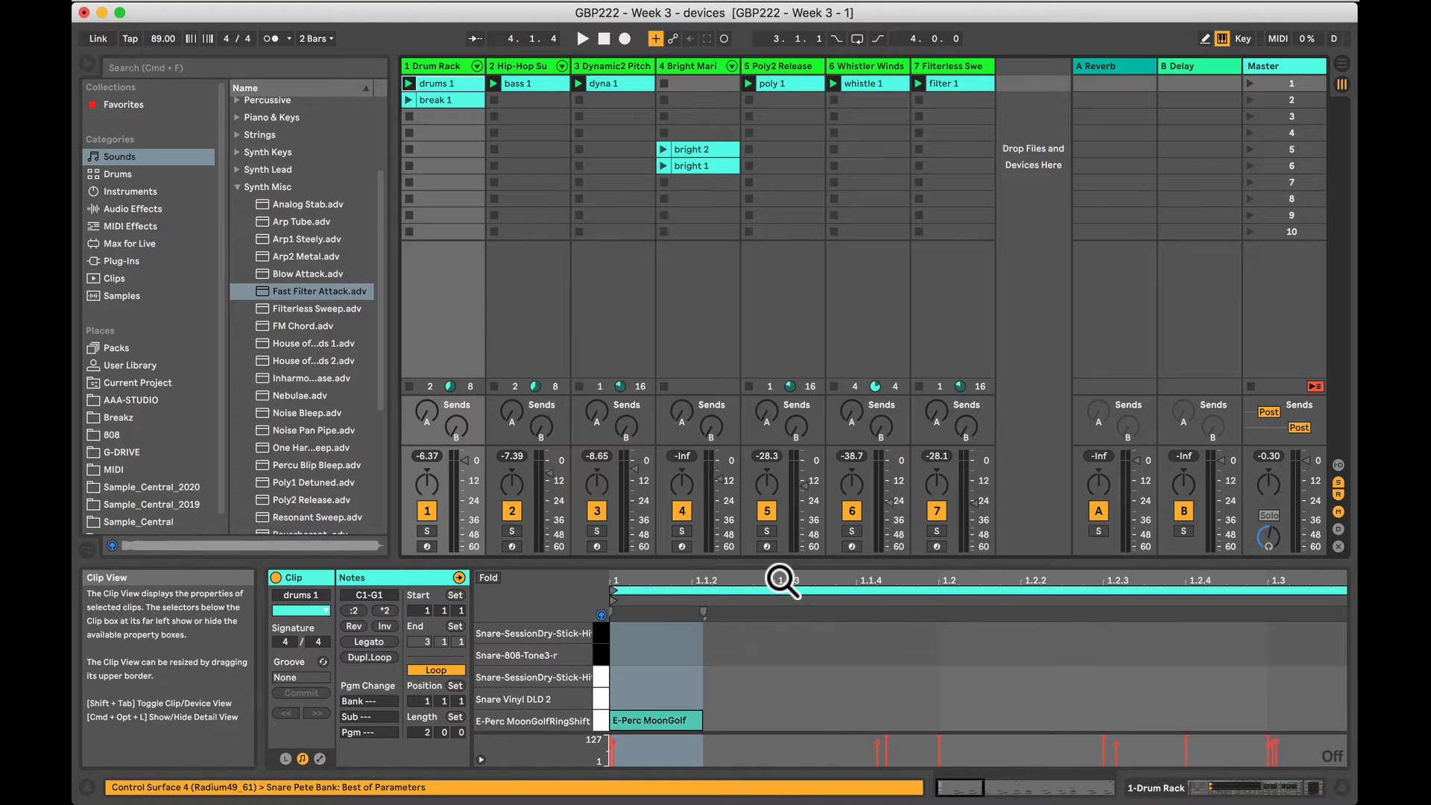
pyautogui.moveTo(782, 580); pyautogui.dragTo(782, 514)
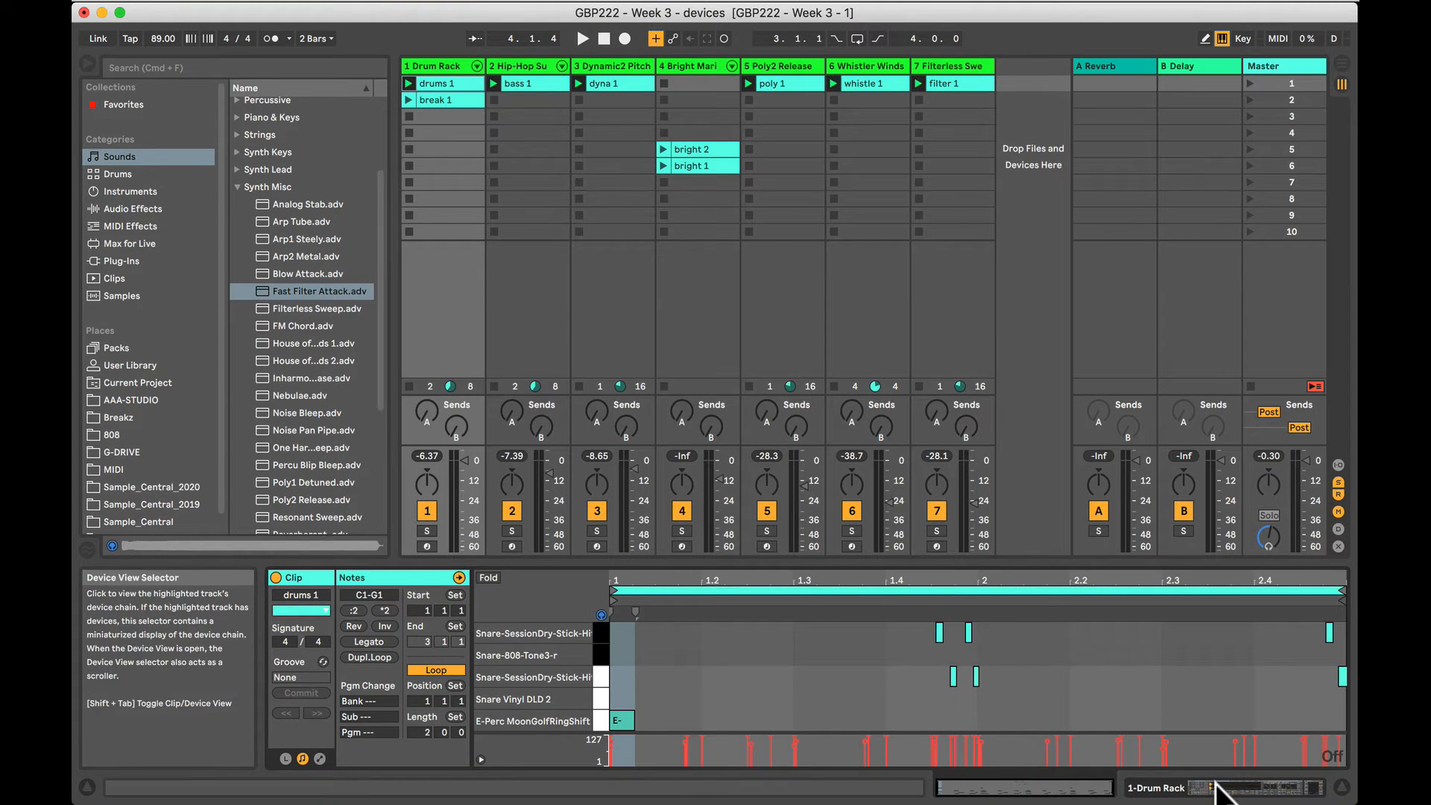
pyautogui.click(1217, 789)
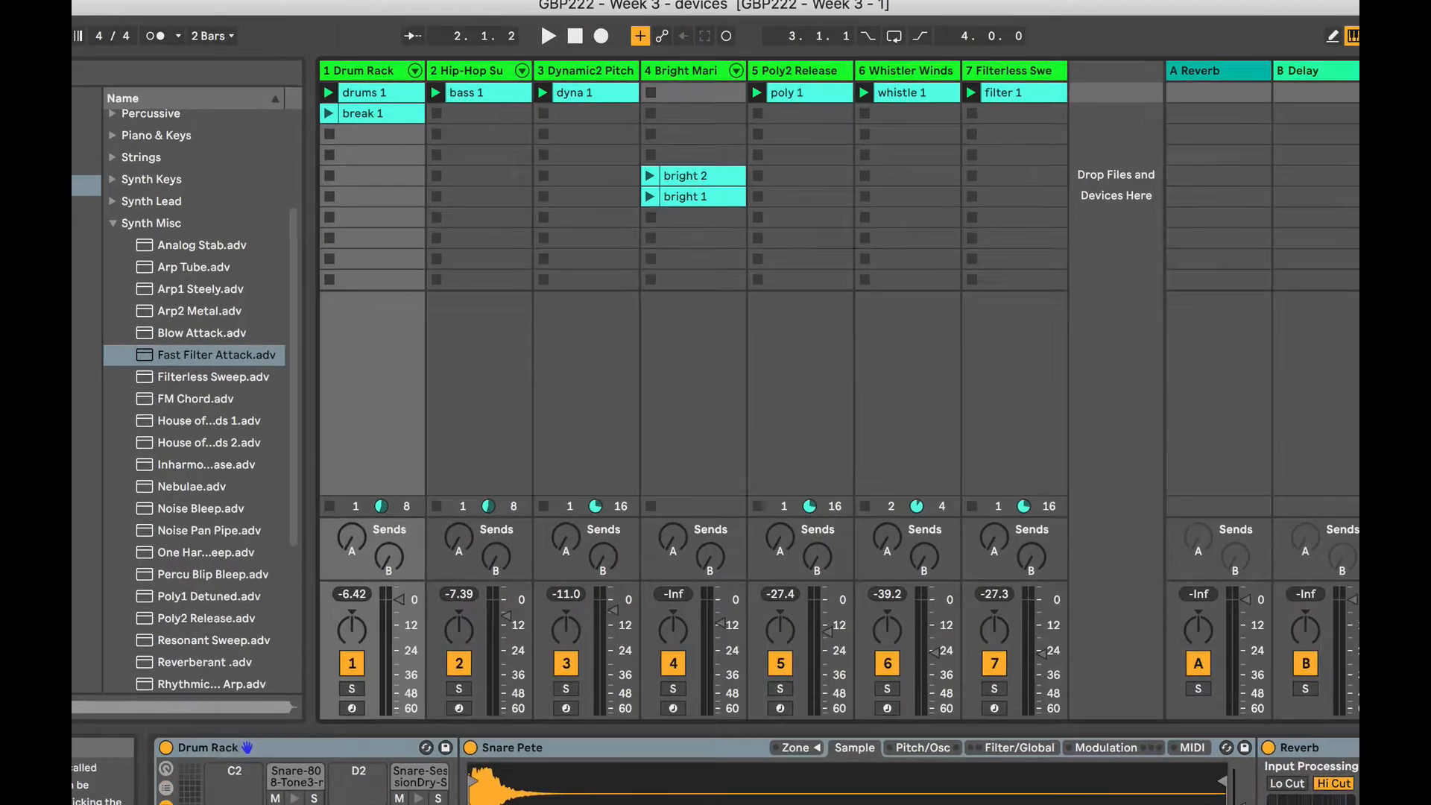
# Play the set, launch the break 1 and bright 1 clips, and switch the drum track back to drums 1.
pyautogui.press('space')
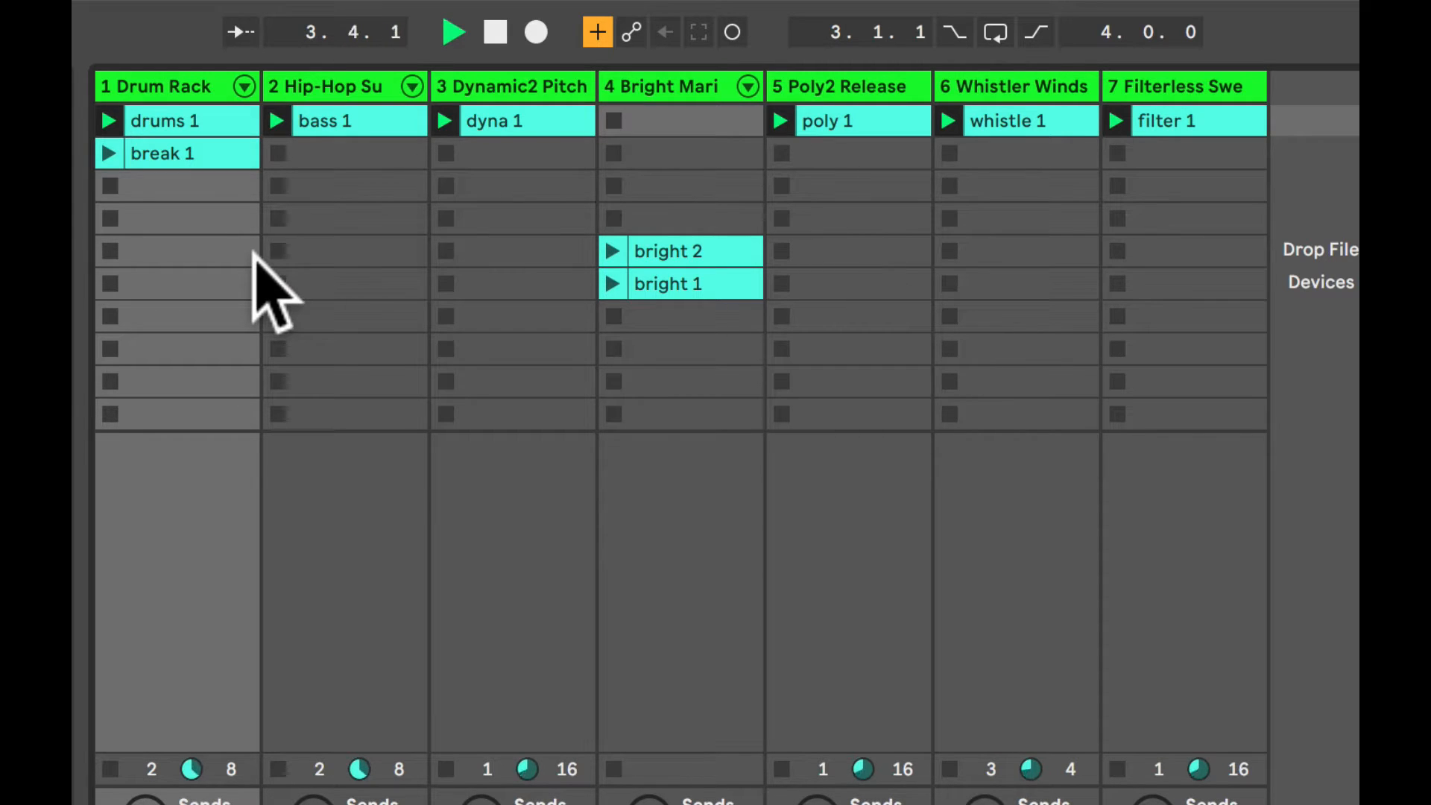
pyautogui.click(110, 151)
pyautogui.click(608, 284)
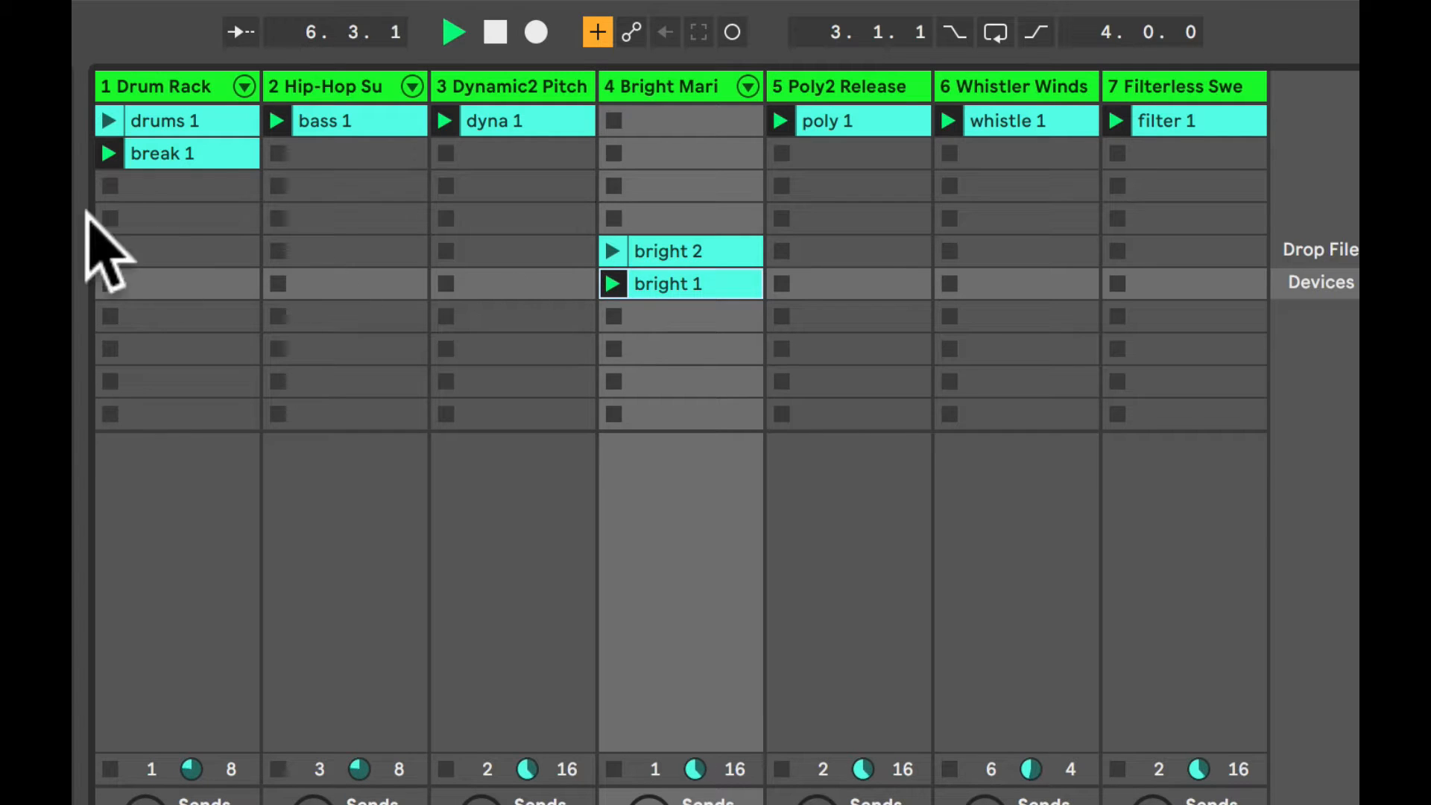
pyautogui.click(109, 121)
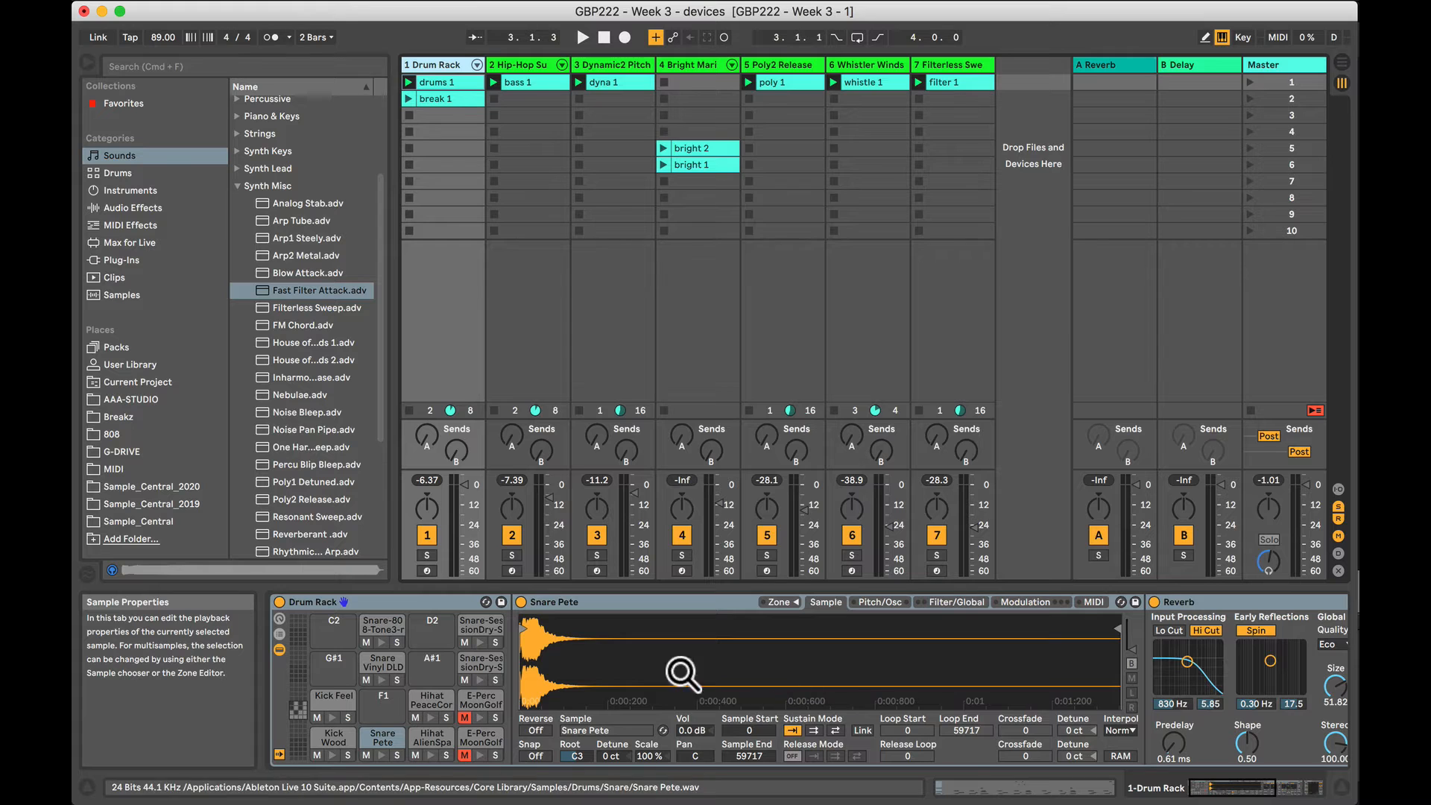
# Examine the Drum Rack track's device chain from the Snare Pete sampler through its Reverb to the Compressor.
pyautogui.hscroll(10, 689, 695)
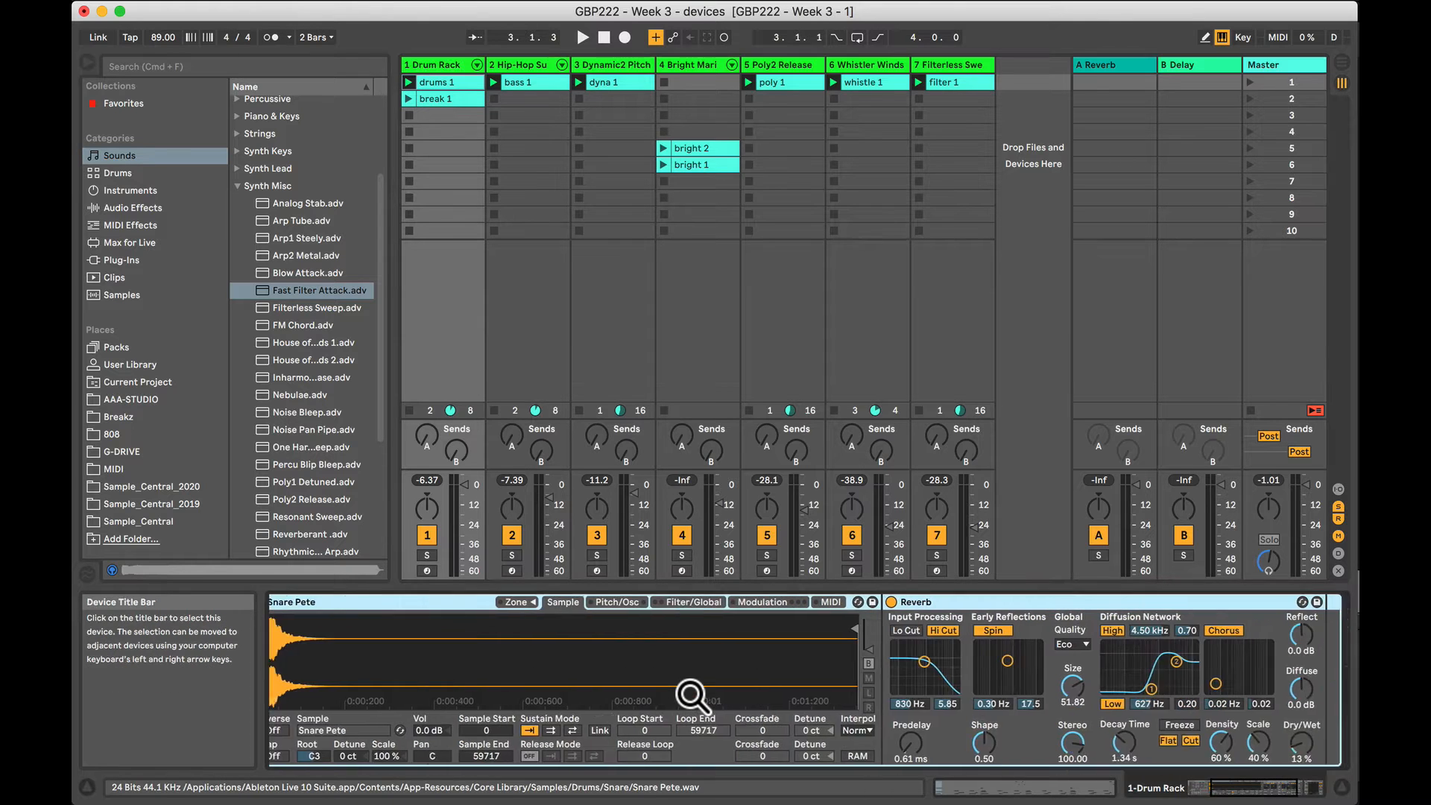
pyautogui.hscroll(2, 691, 696)
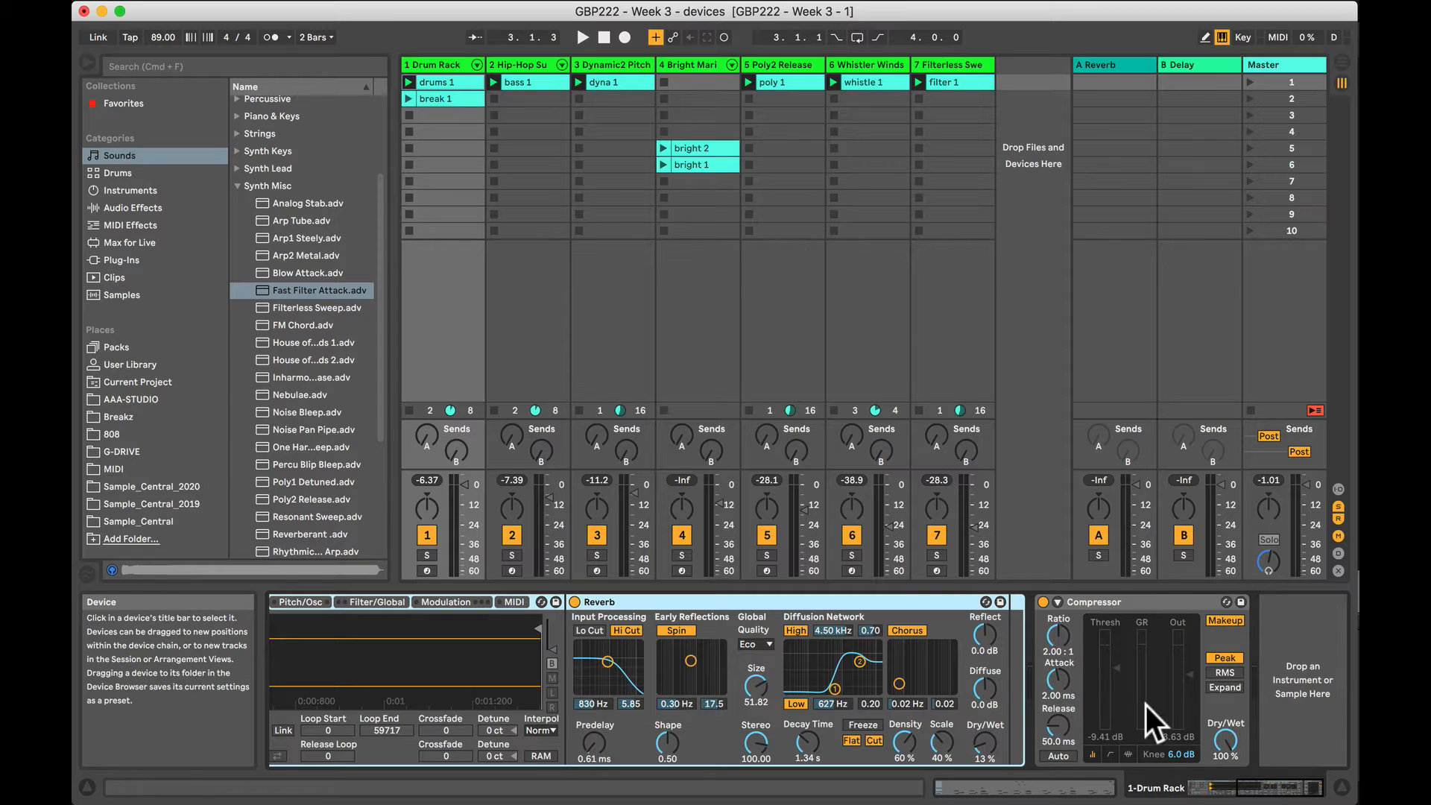
pyautogui.click(1137, 599)
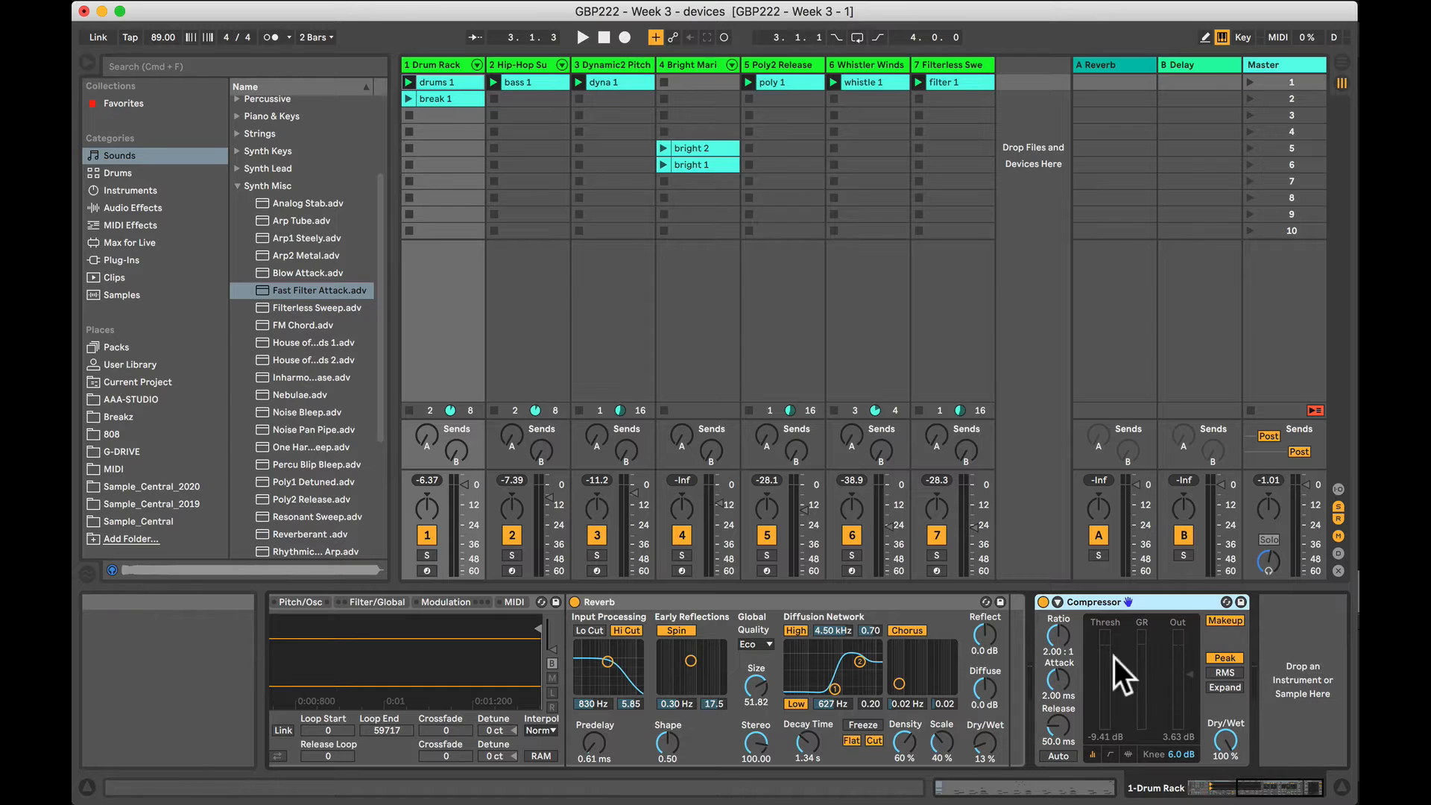
pyautogui.hscroll(-10, 812, 697)
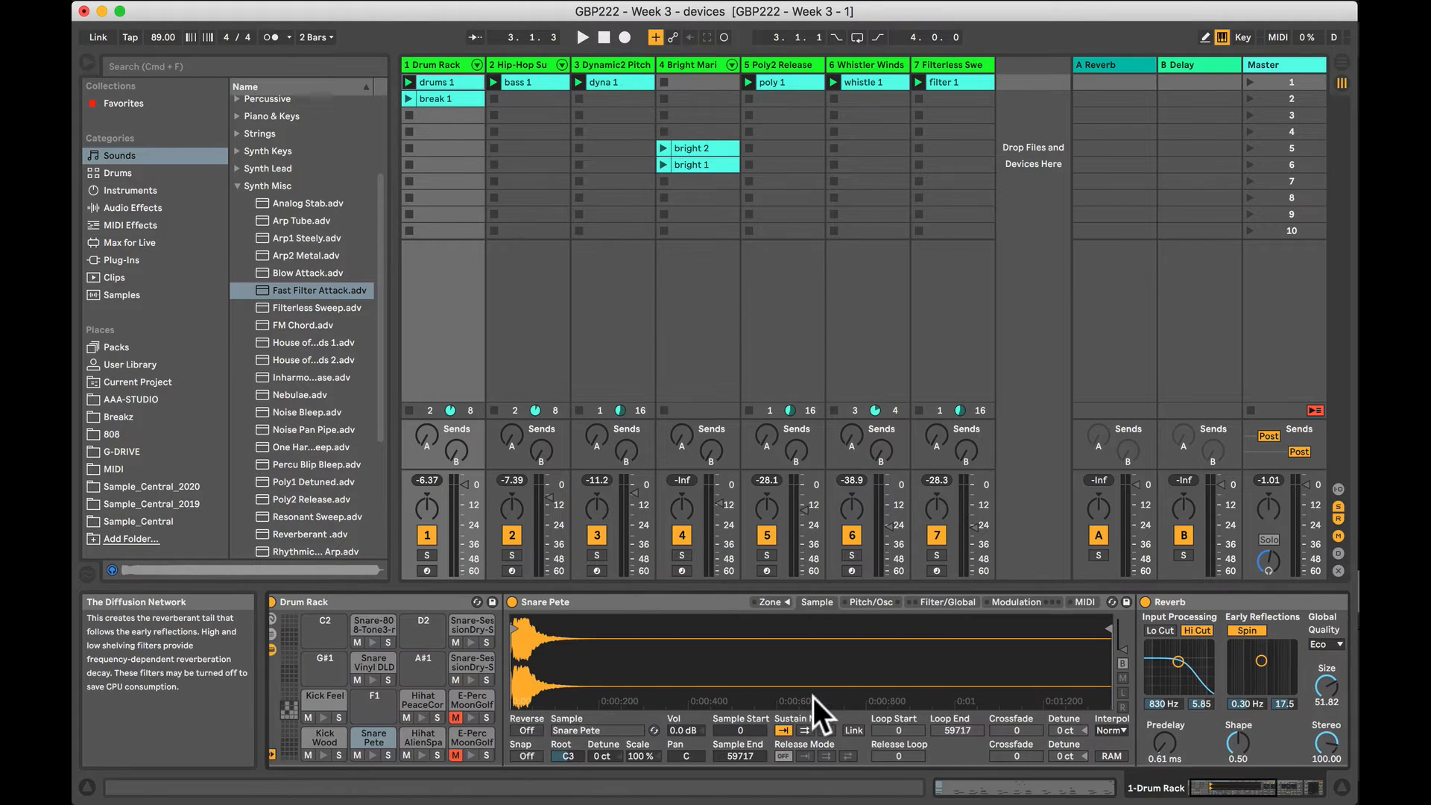
pyautogui.hscroll(10, 823, 683)
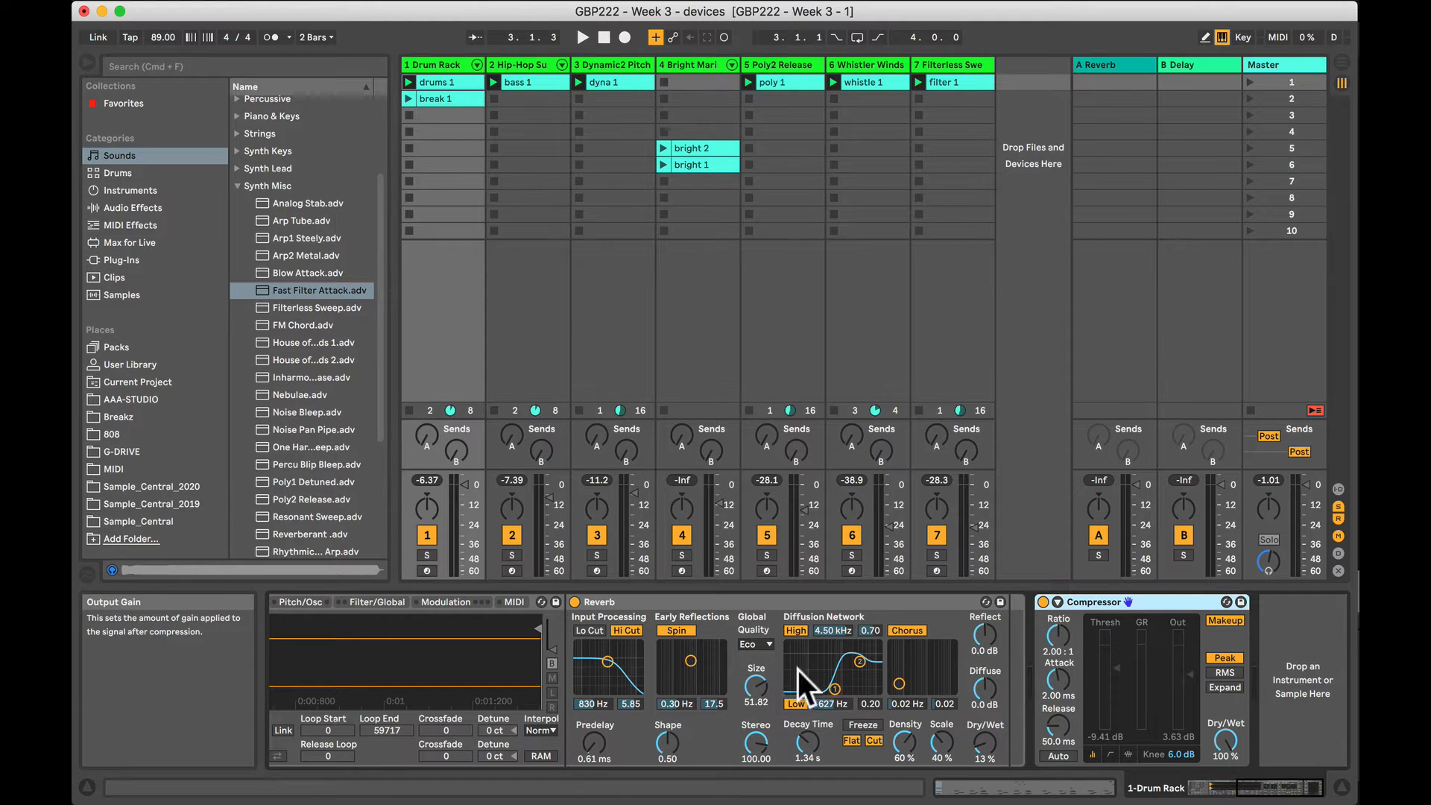
pyautogui.hscroll(-8, 587, 675)
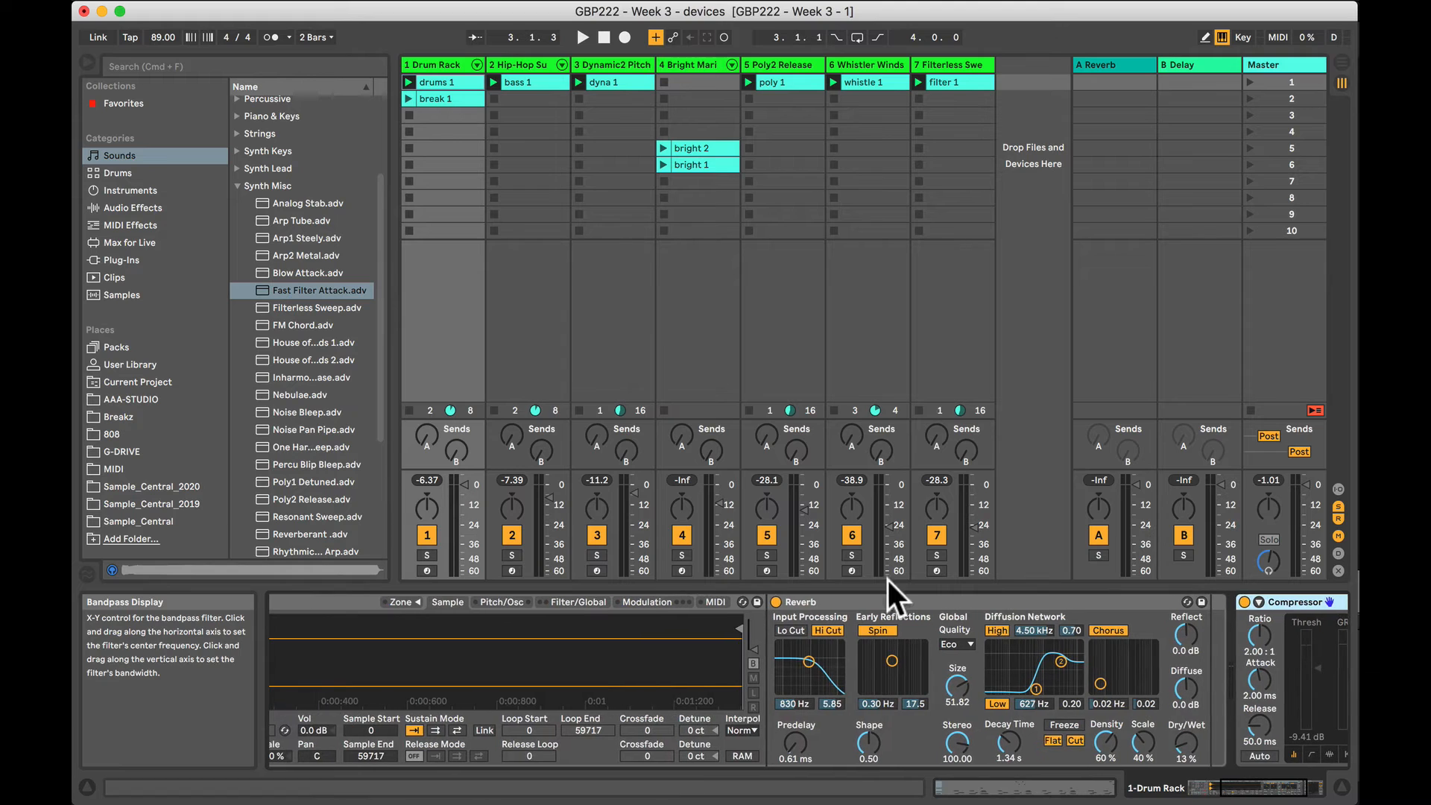
pyautogui.click(869, 602)
pyautogui.hscroll(-8, 884, 669)
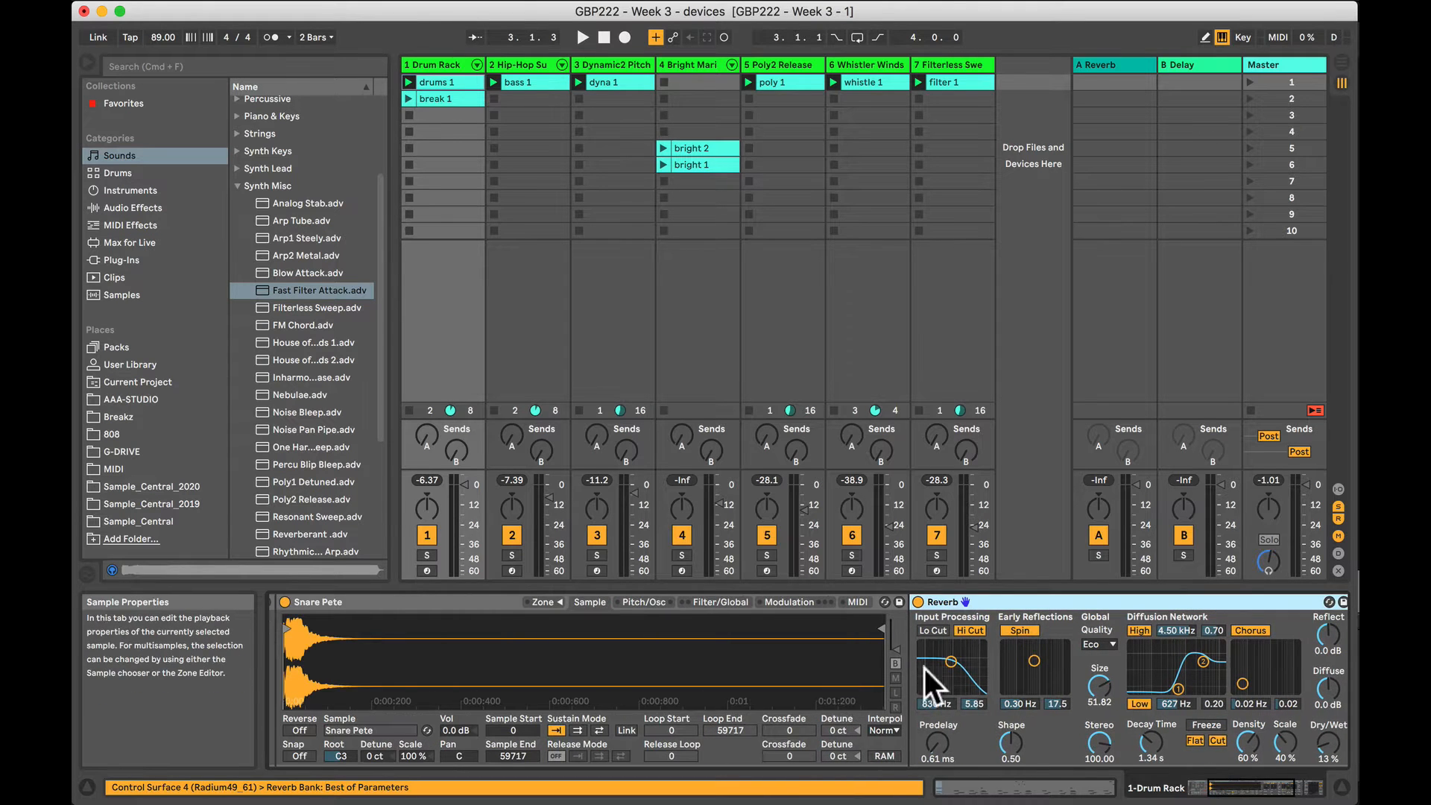
pyautogui.hscroll(3, 987, 663)
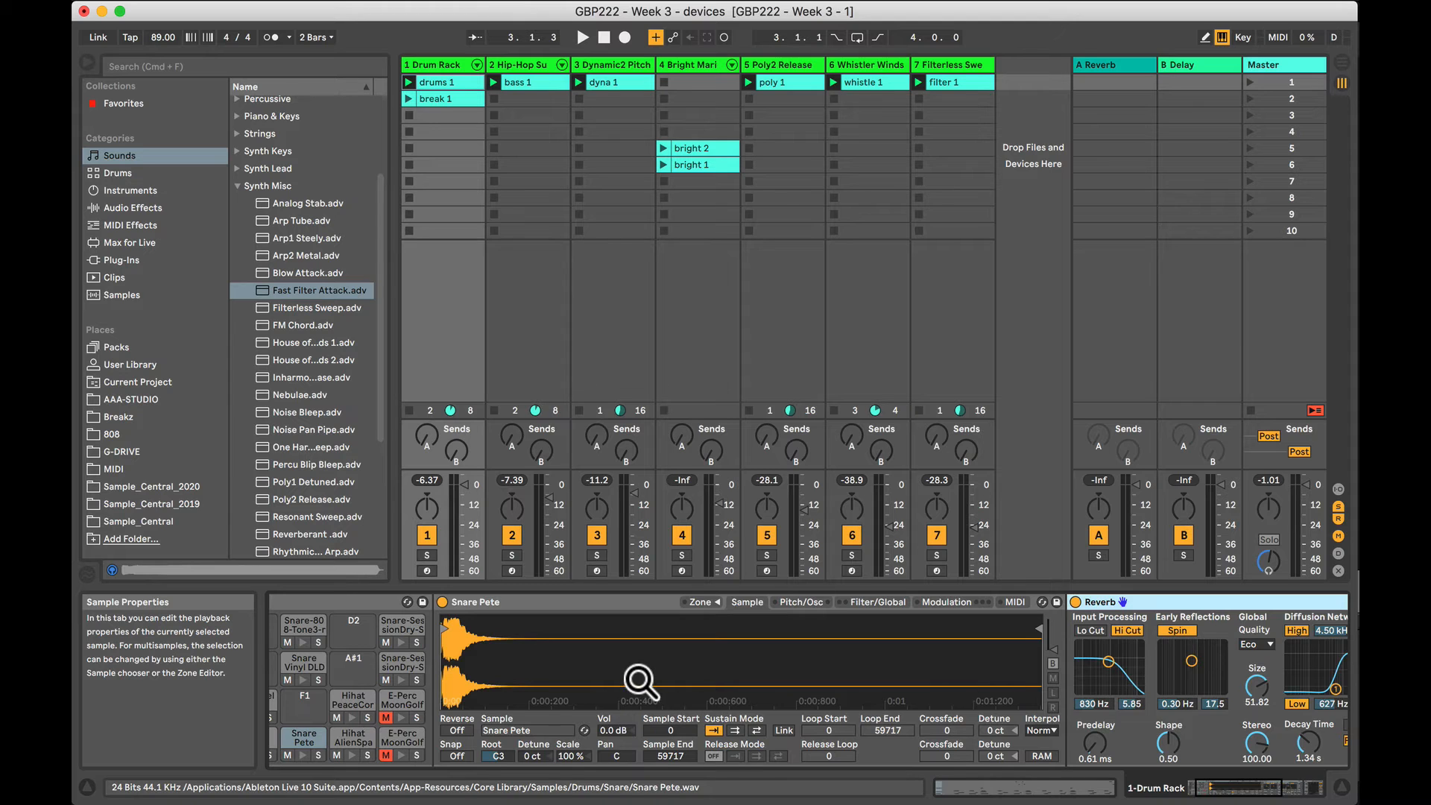
pyautogui.hscroll(-6, 639, 677)
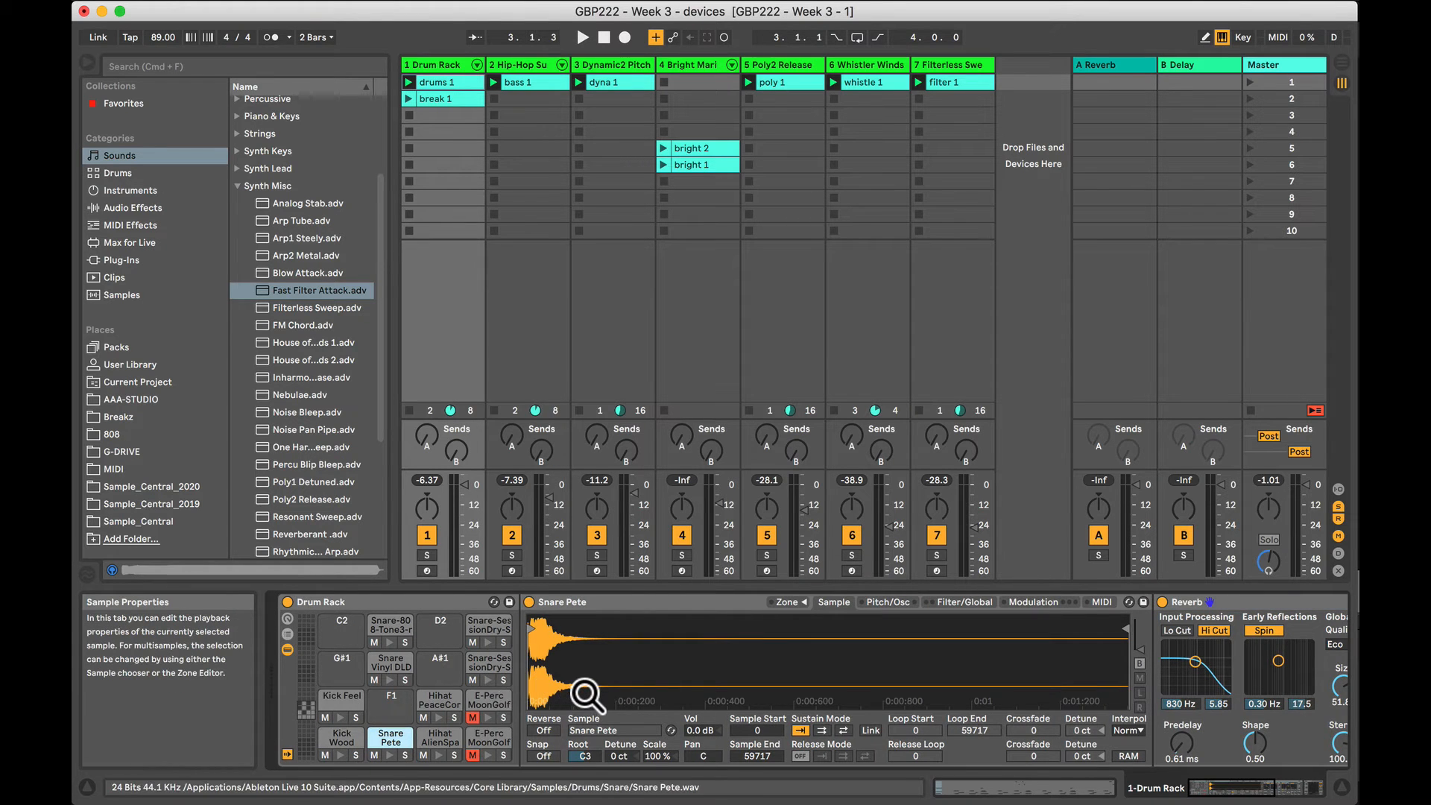
pyautogui.hscroll(2, 584, 683)
pyautogui.hscroll(3, 585, 694)
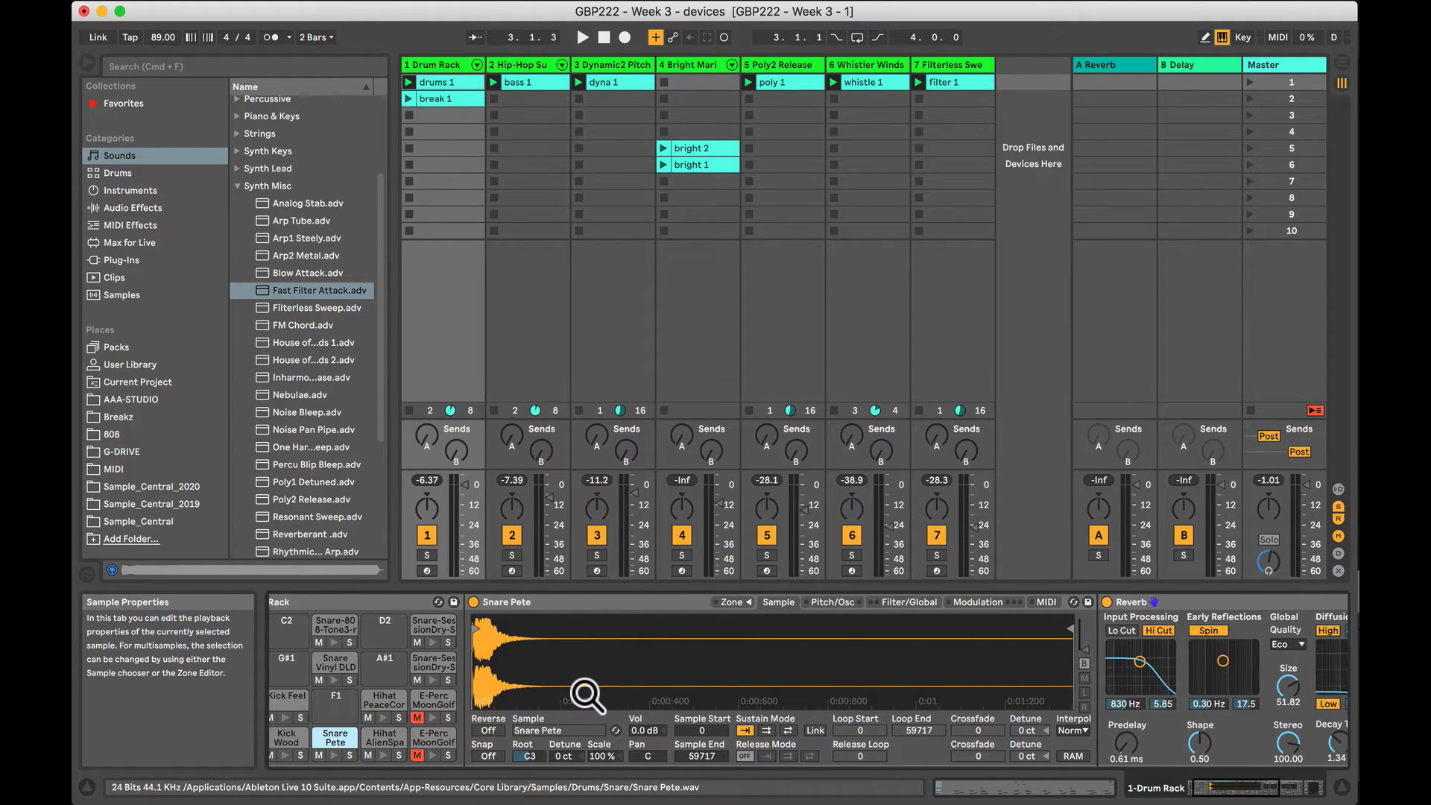
# Compare the device chains of the Hihat PeaceCorp and Snare Pete pads, including the snare's Reverb.
pyautogui.click(384, 698)
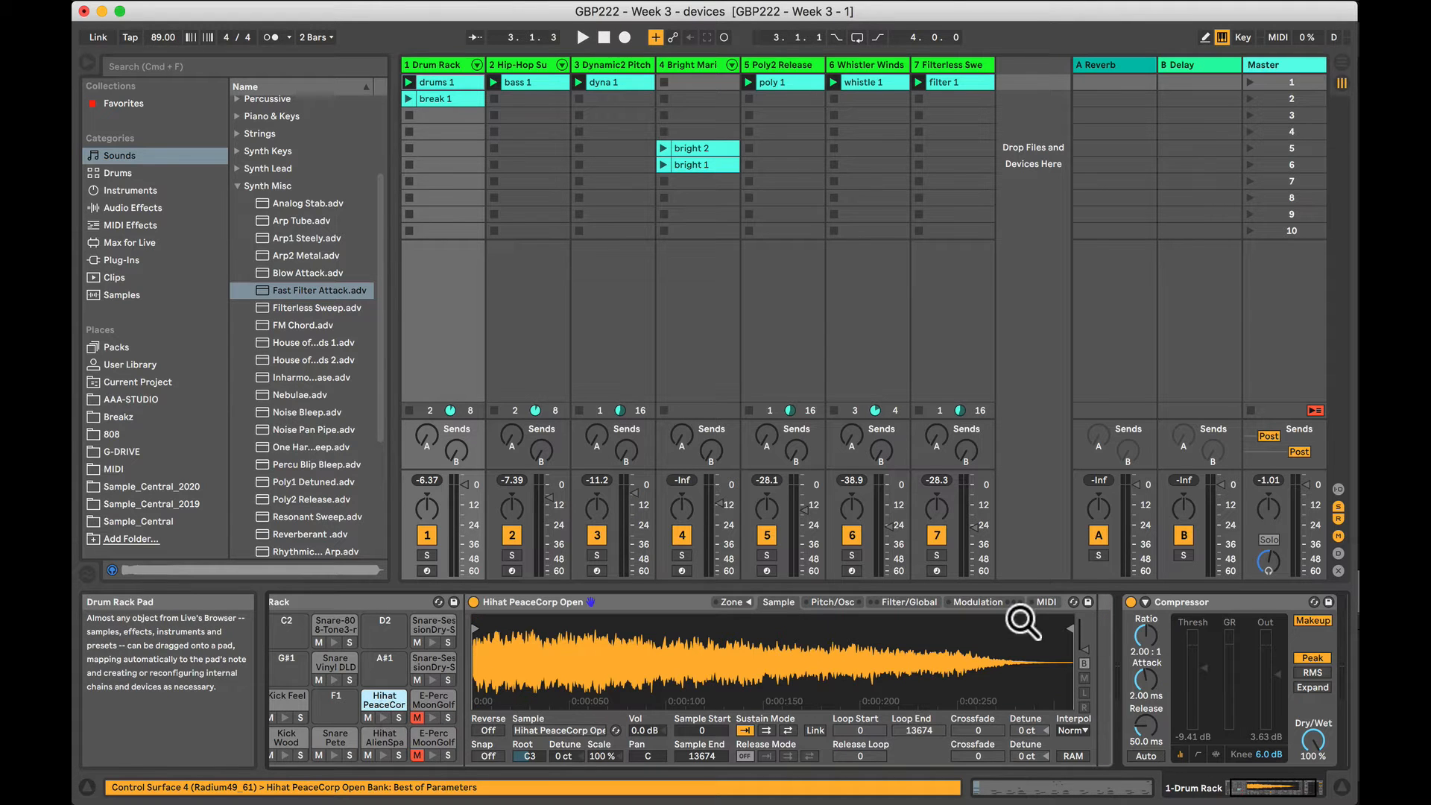
pyautogui.hscroll(-4, 504, 718)
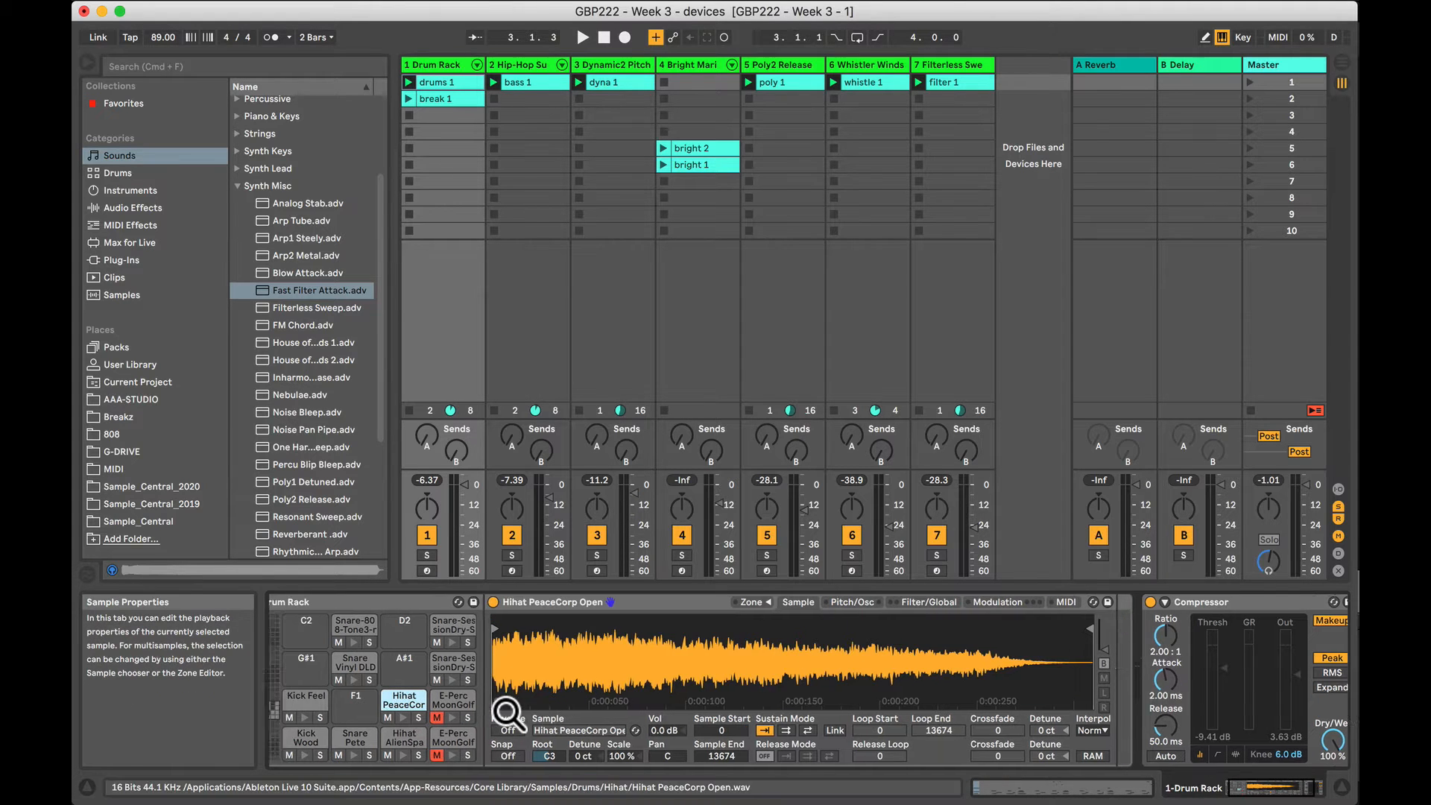
pyautogui.click(390, 736)
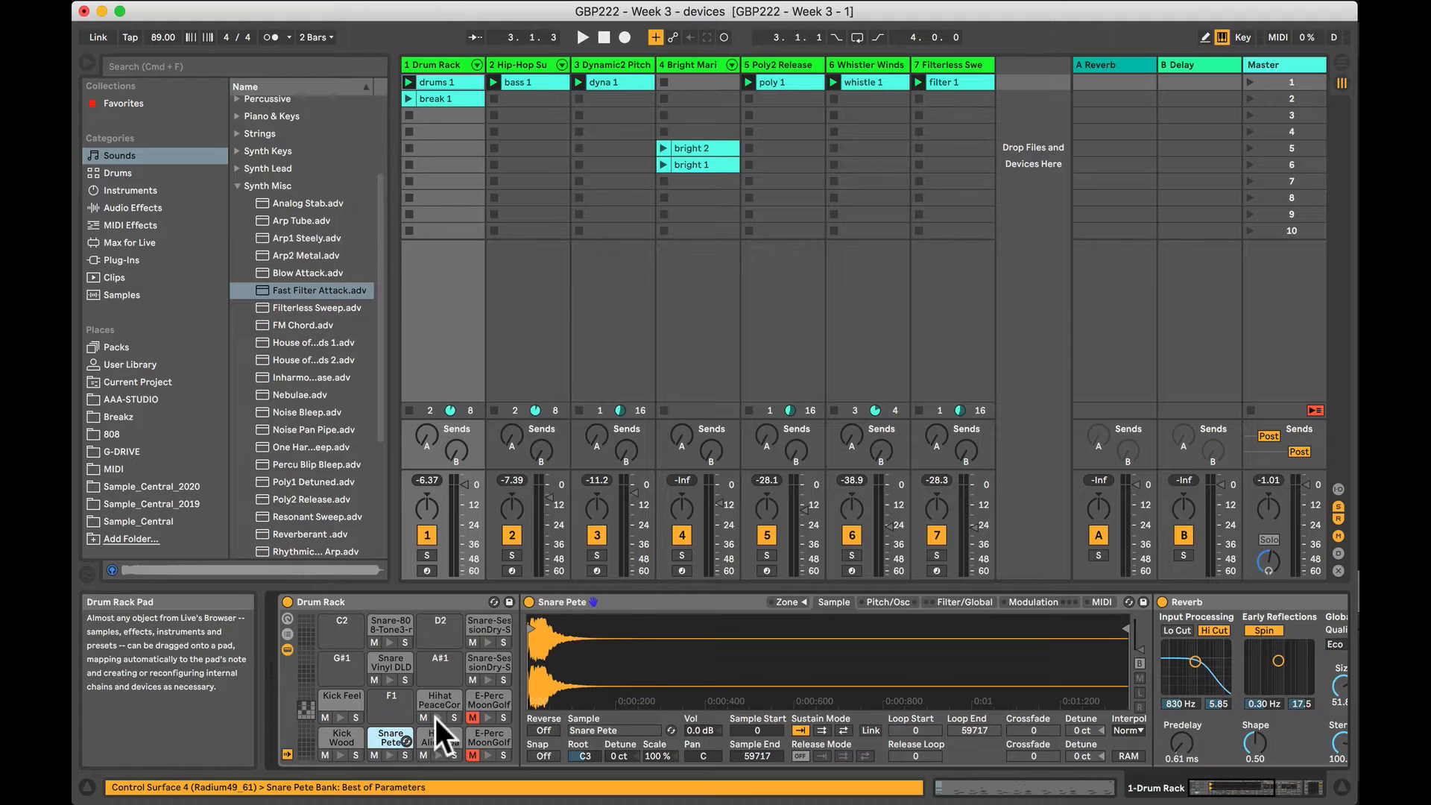
pyautogui.hscroll(5, 640, 705)
pyautogui.hscroll(3, 640, 700)
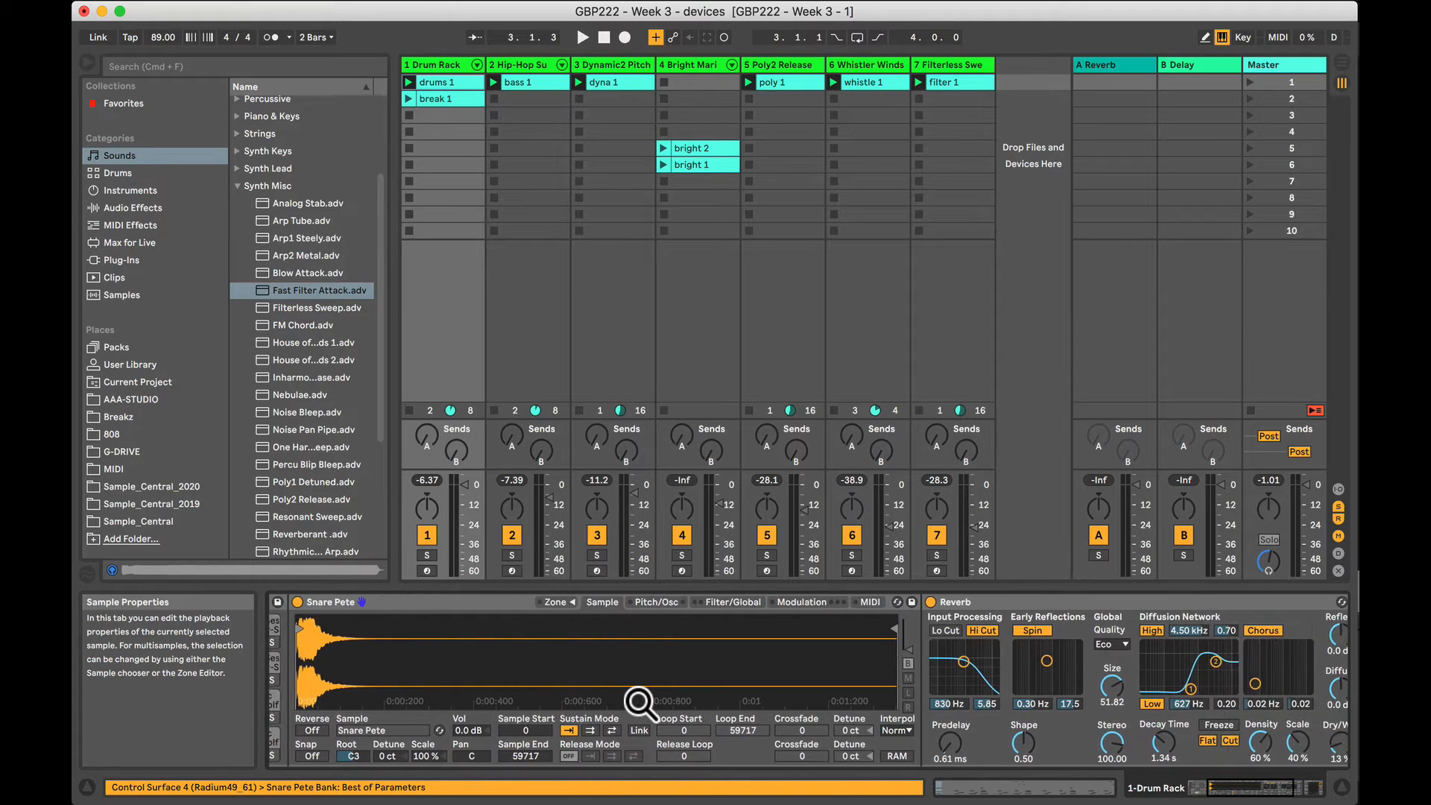
pyautogui.hscroll(-5, 639, 701)
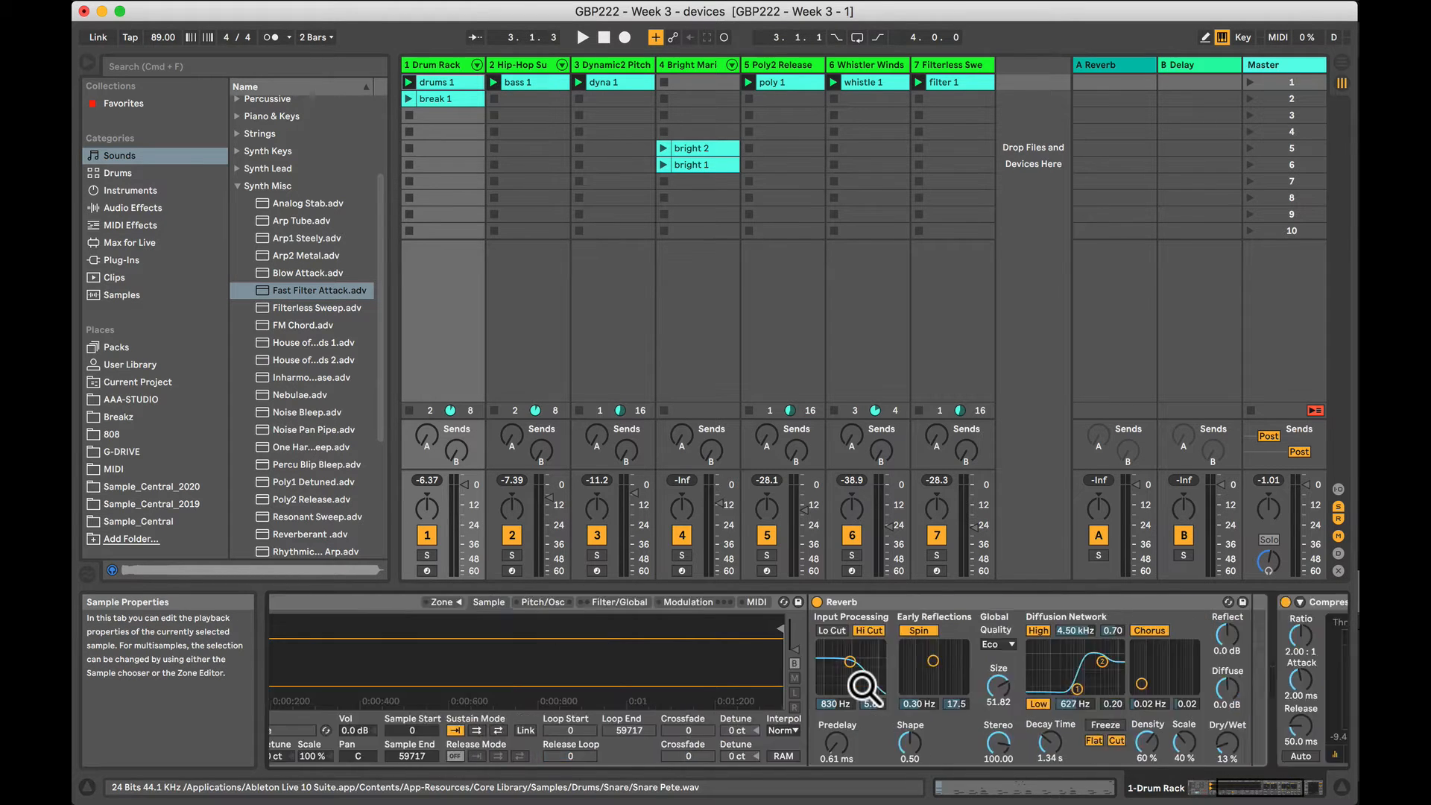
pyautogui.hscroll(10, 856, 680)
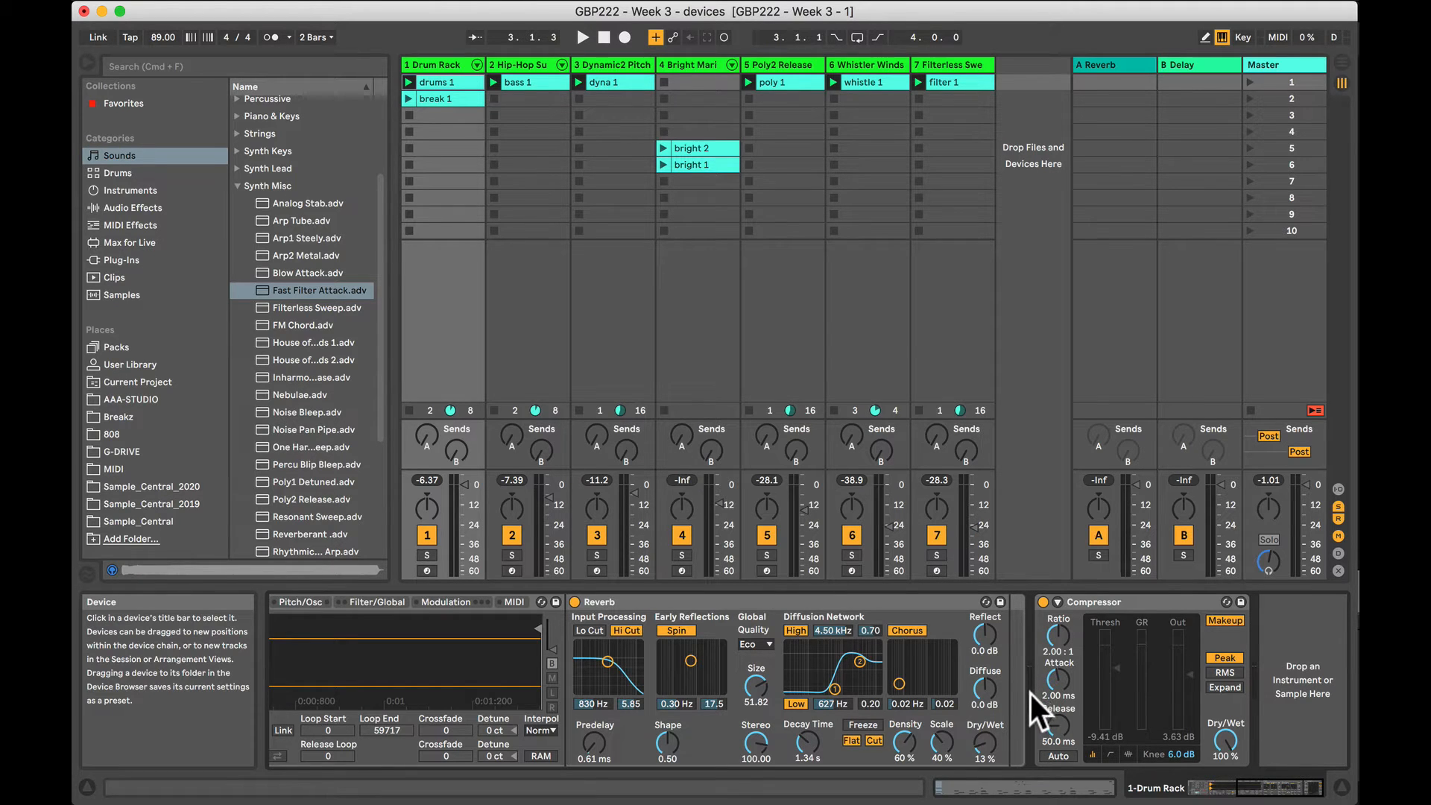
# Play the set briefly and review the signal path from the Drum Rack through the Reverb to the Compressor.
pyautogui.press('space')
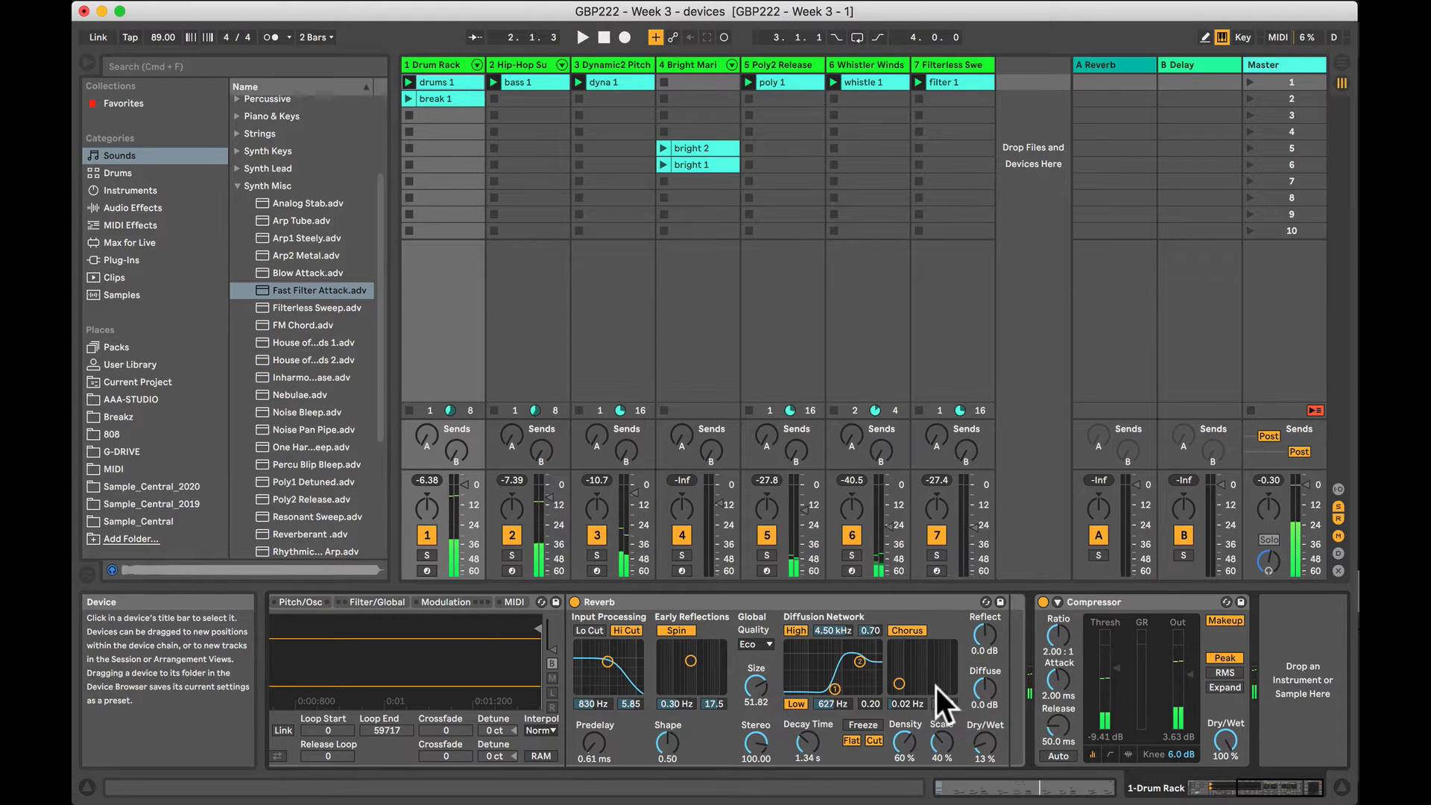
pyautogui.hscroll(-10, 930, 686)
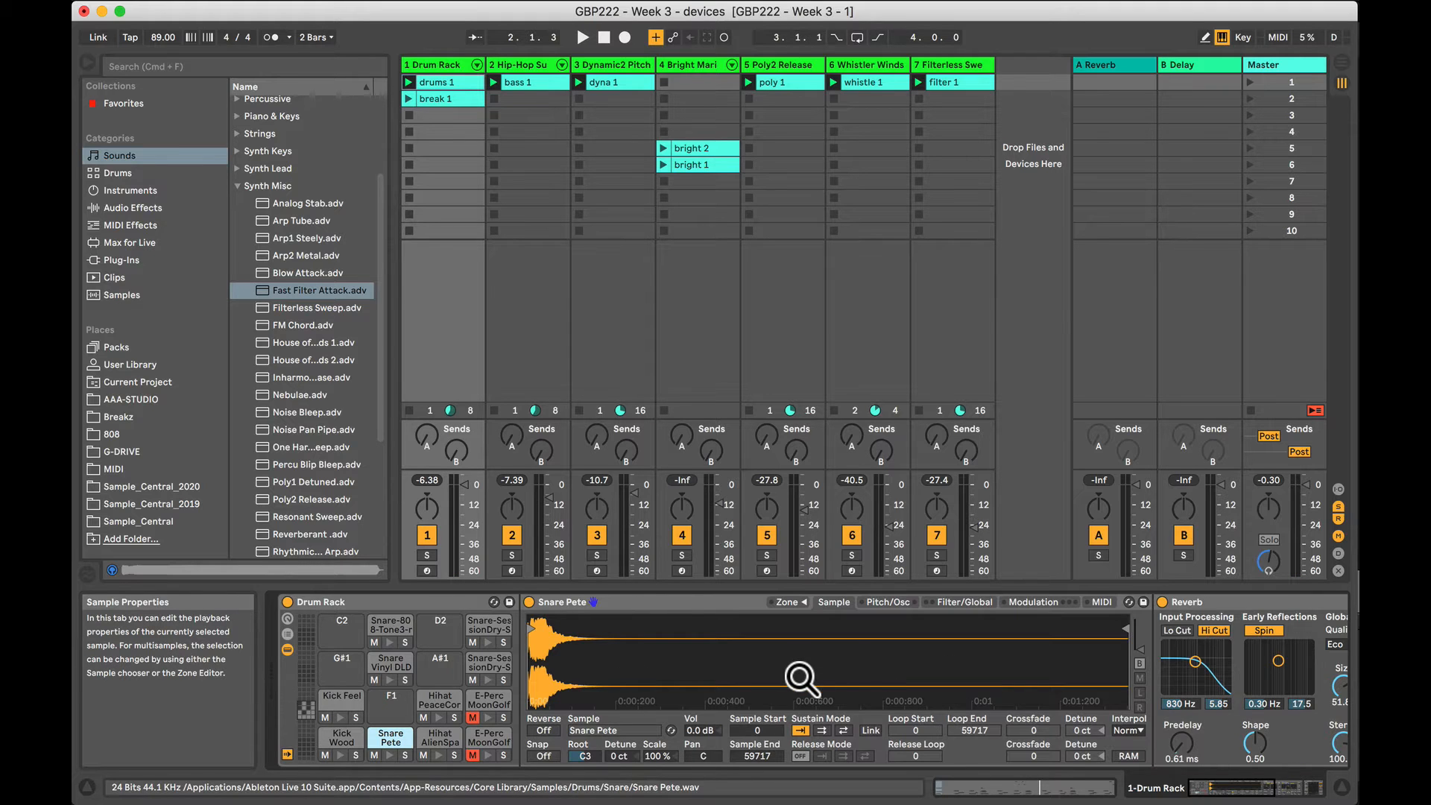
pyautogui.hscroll(10, 800, 678)
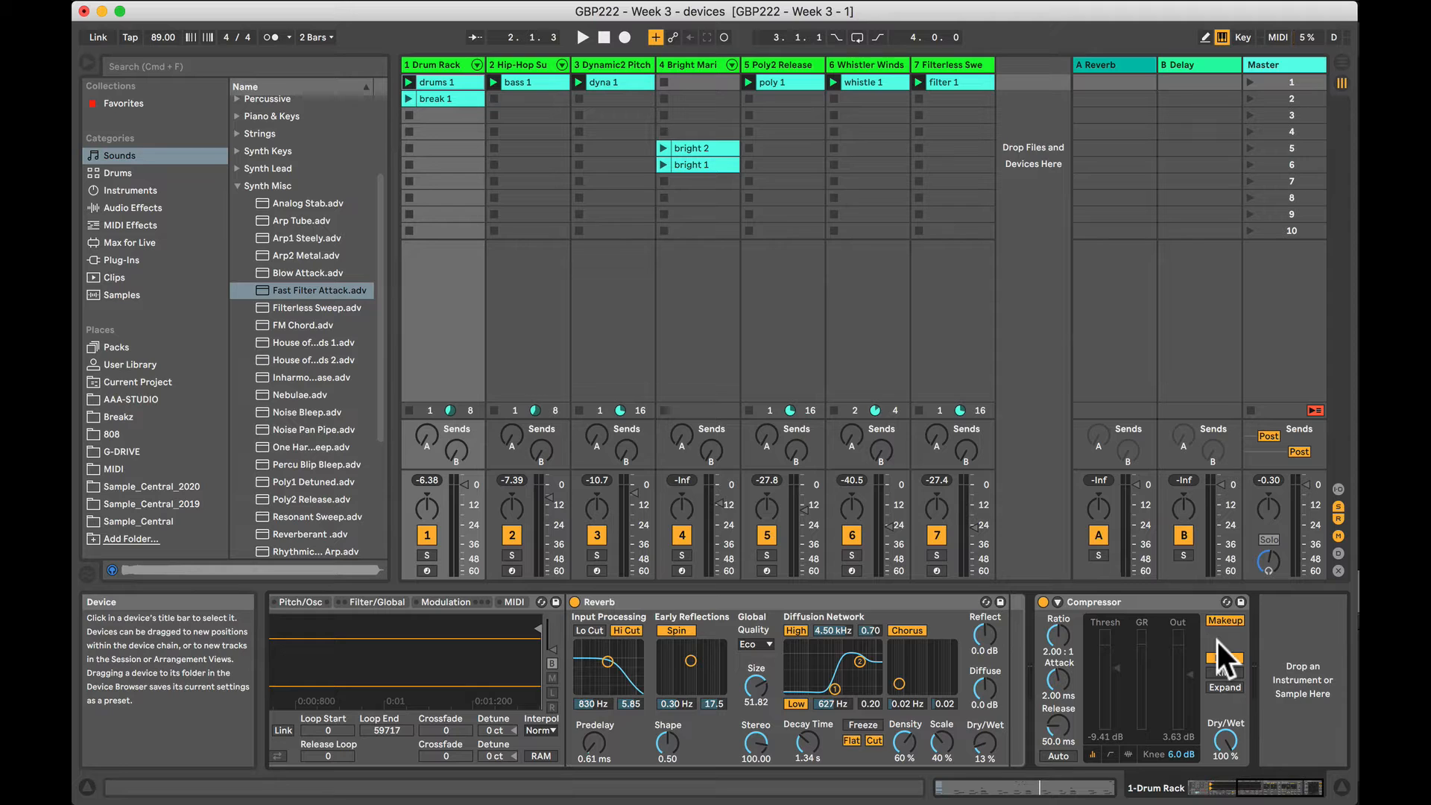
# Inspect the Compressor on the Hip-Hop Sub Bass track, audition the bass soloed, and turn solo off.
pyautogui.click(525, 64)
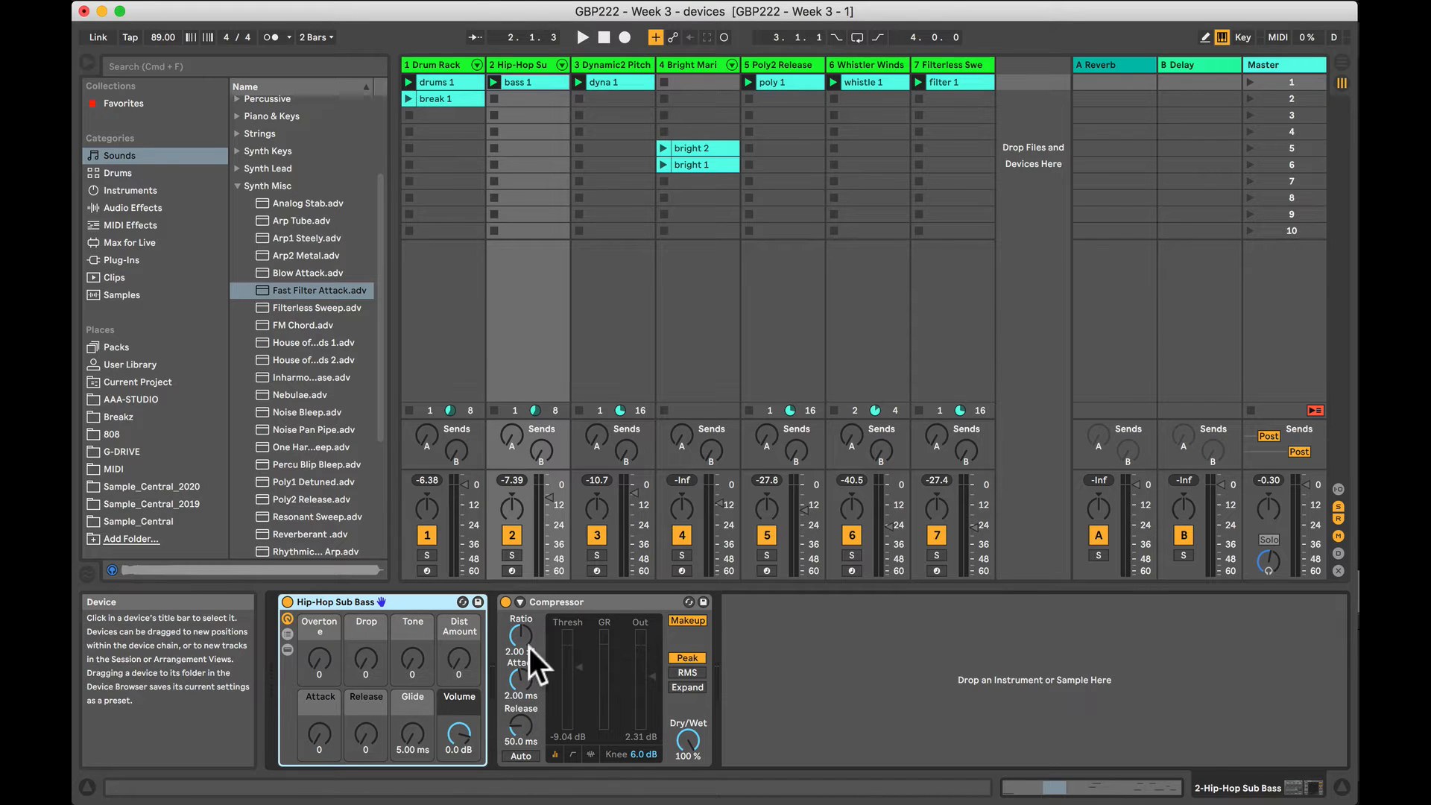
pyautogui.click(597, 602)
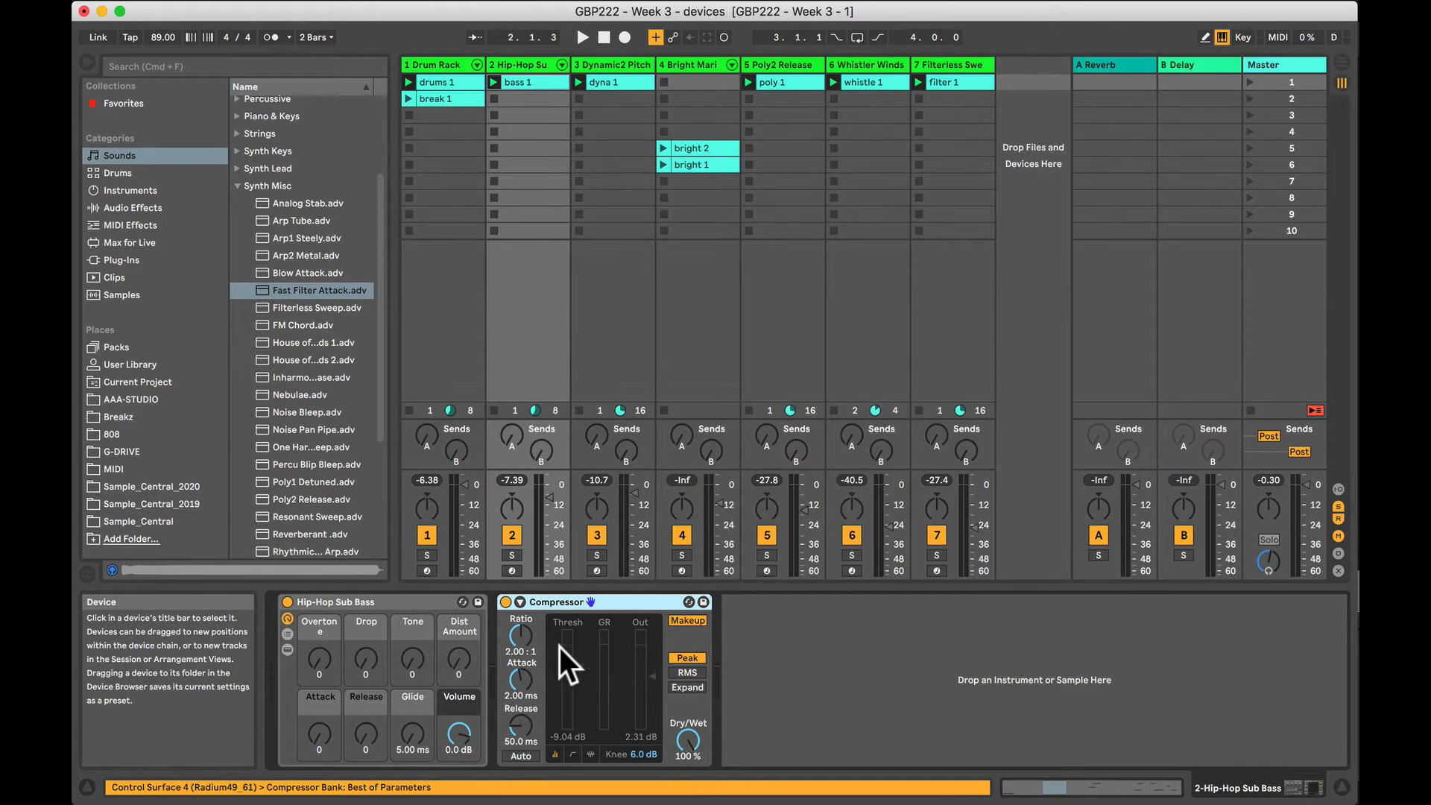
pyautogui.click(512, 556)
pyautogui.press('space')
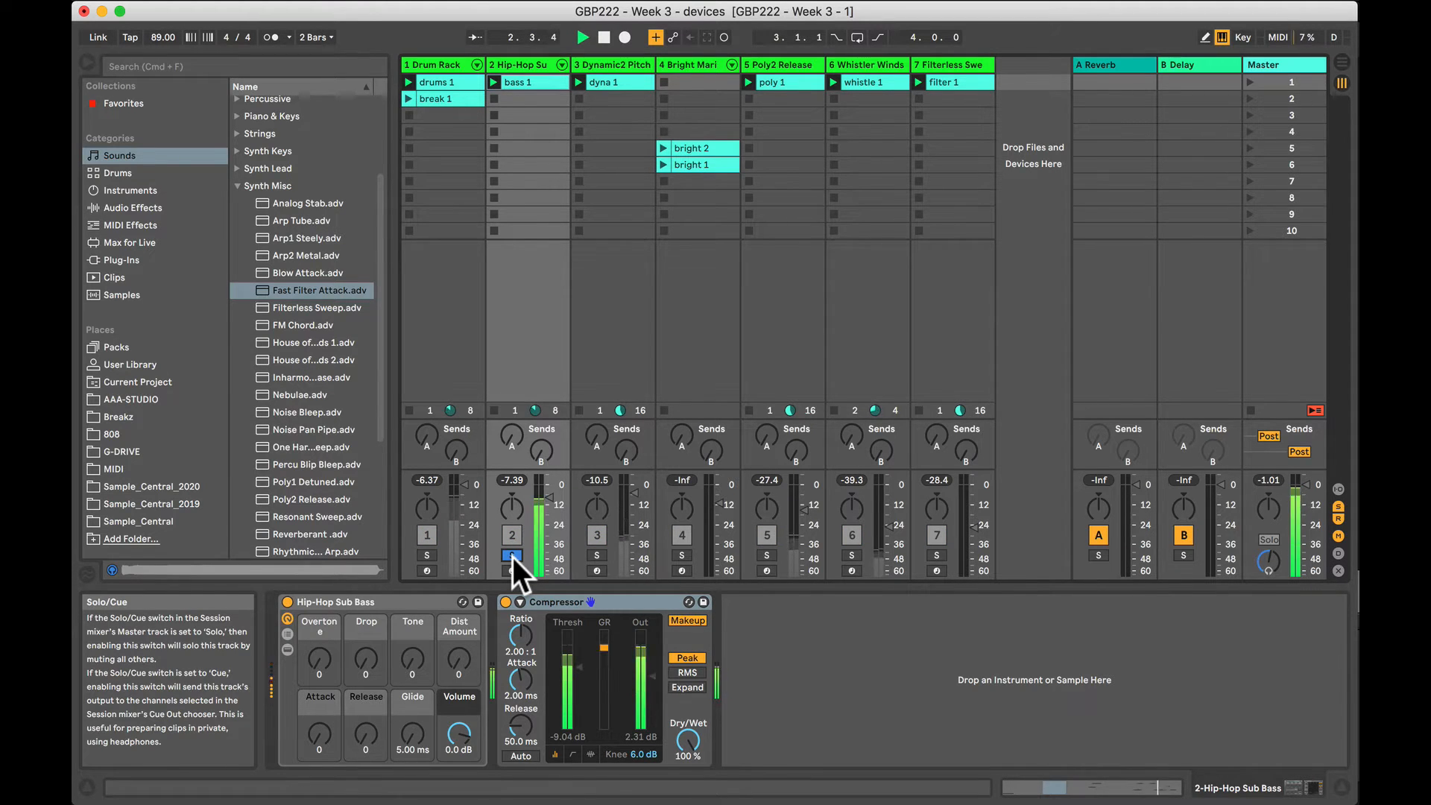
pyautogui.press('space')
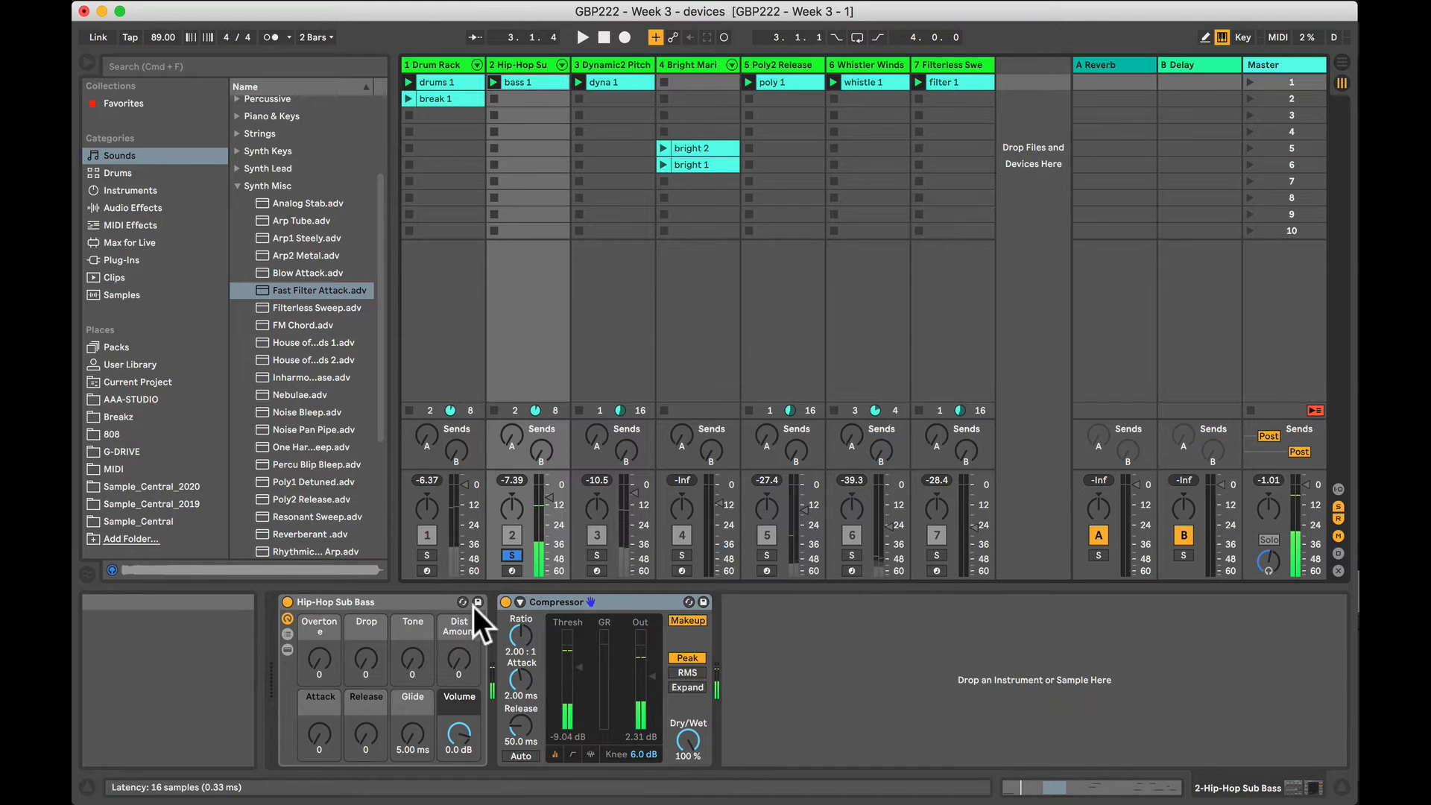
pyautogui.click(510, 555)
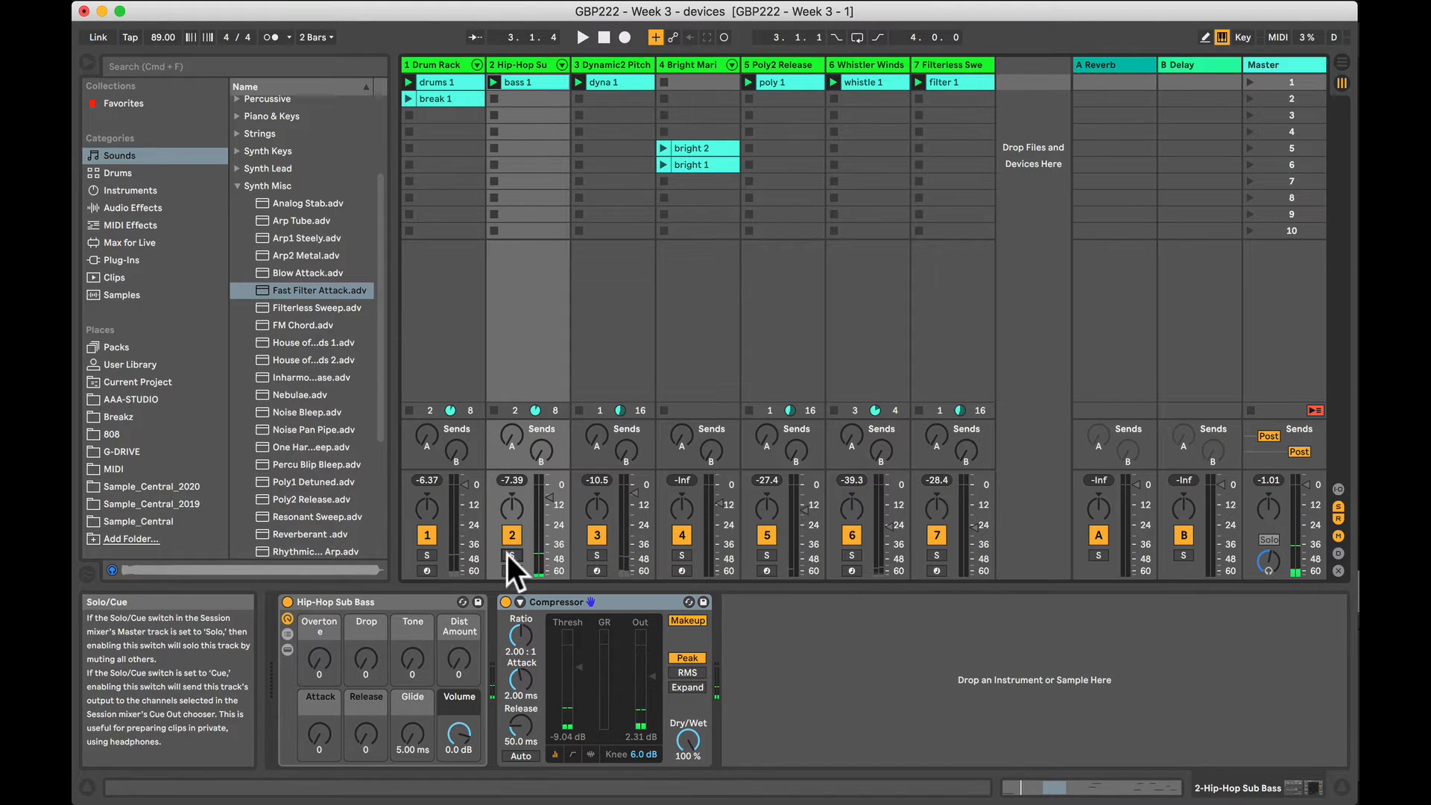
# Open the Dynamic2 Pitch track's device chain and examine its instrument ahead of the Tuner.
pyautogui.click(611, 64)
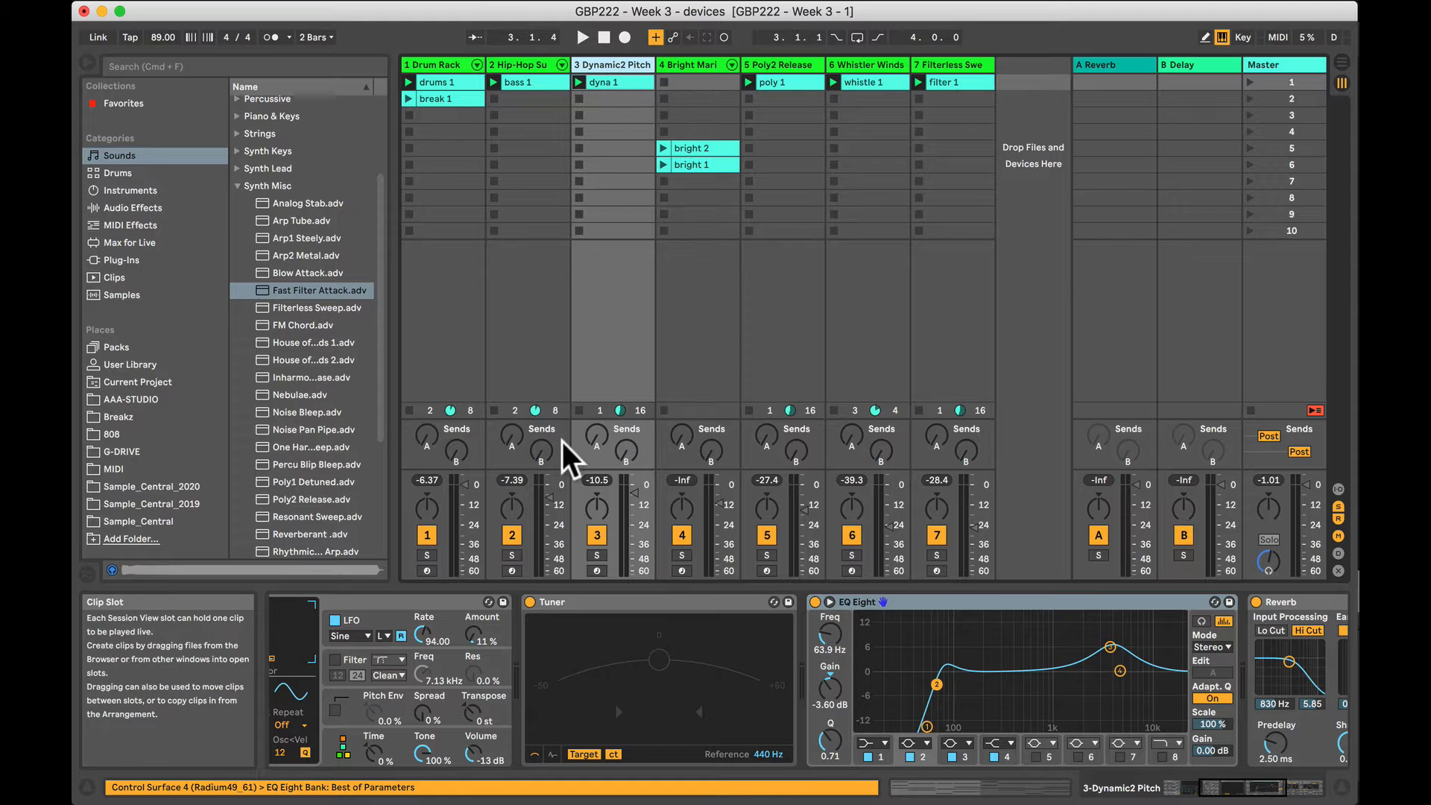
pyautogui.hscroll(-5, 524, 684)
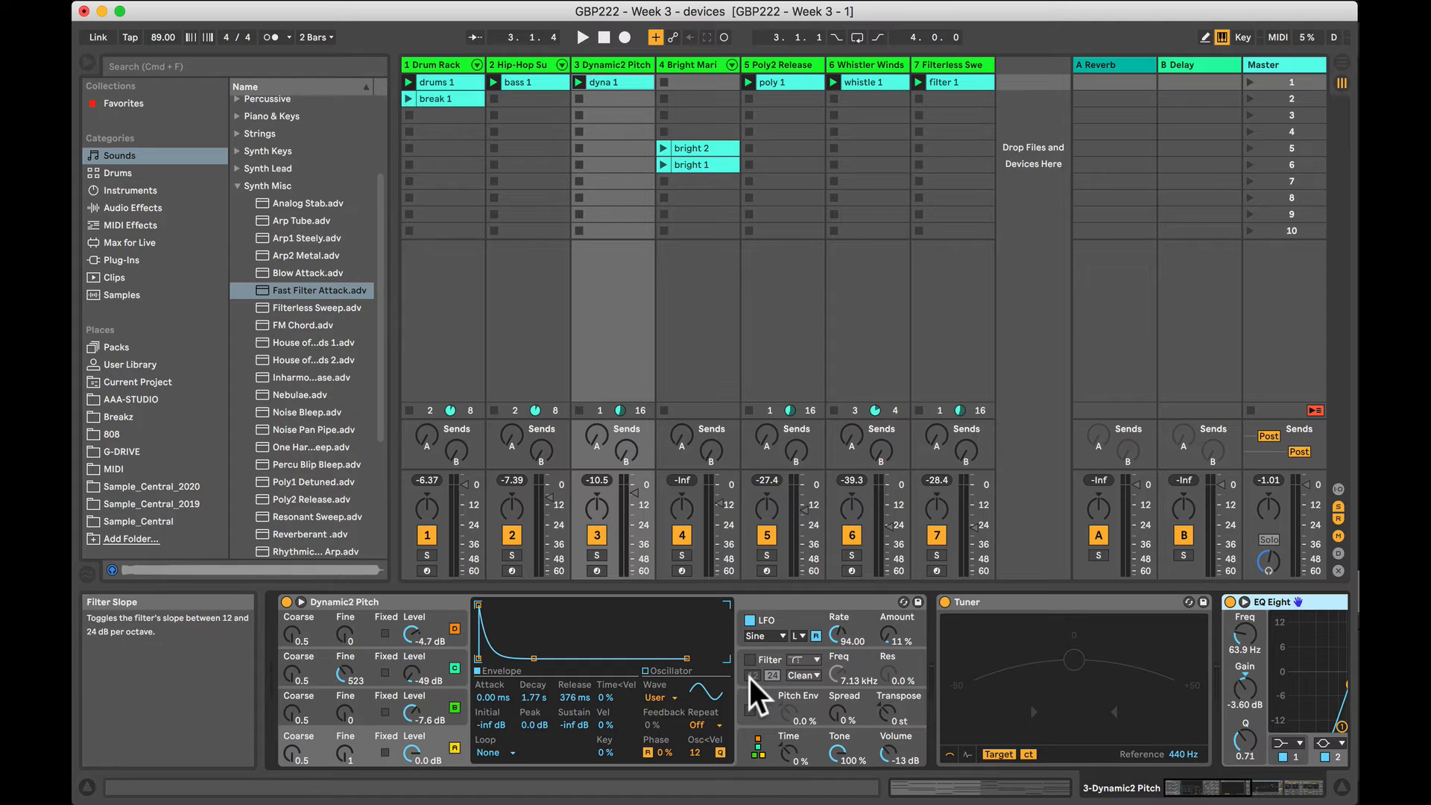
pyautogui.hscroll(5, 669, 692)
pyautogui.hscroll(-5, 669, 691)
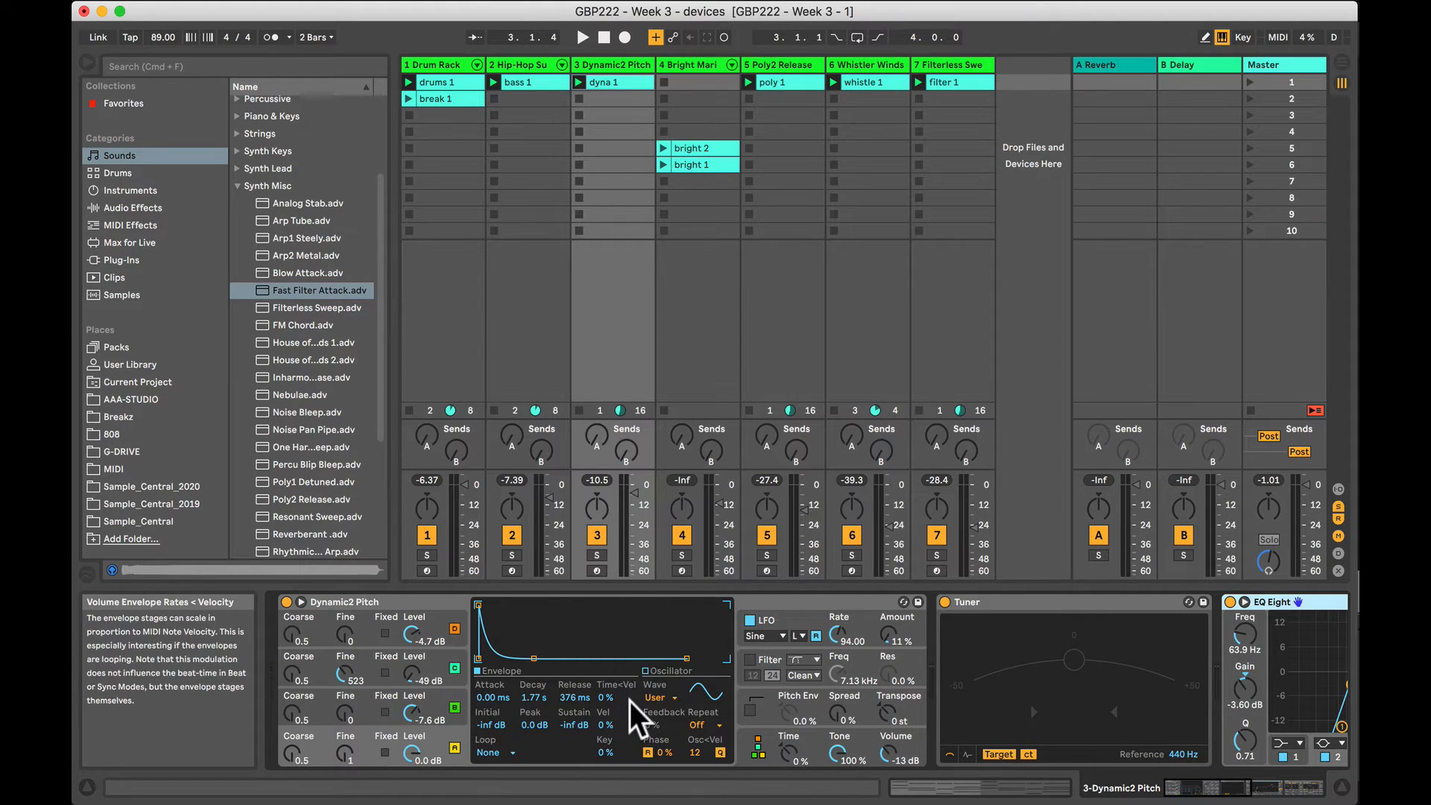
pyautogui.hscroll(5, 556, 641)
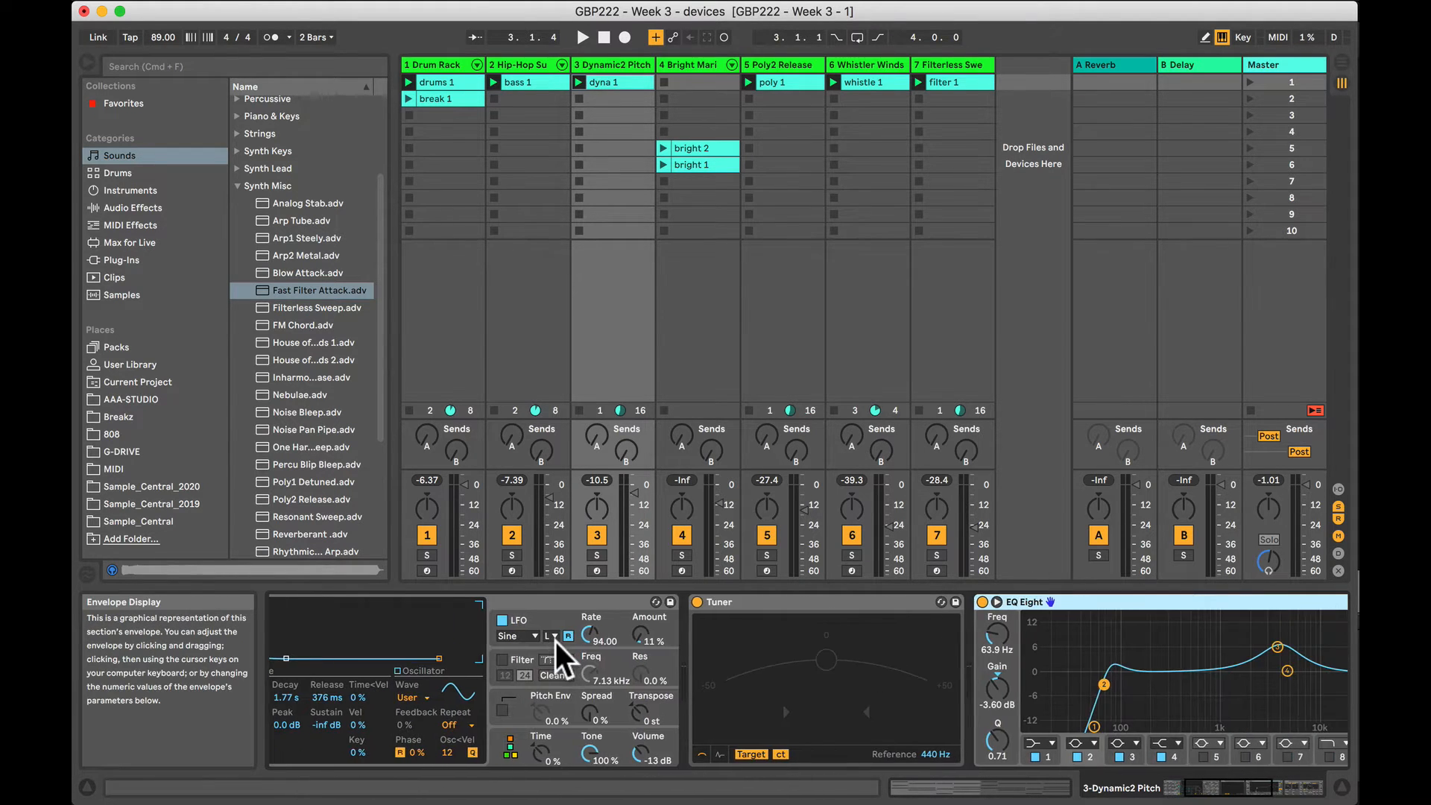
pyautogui.hscroll(2, 556, 641)
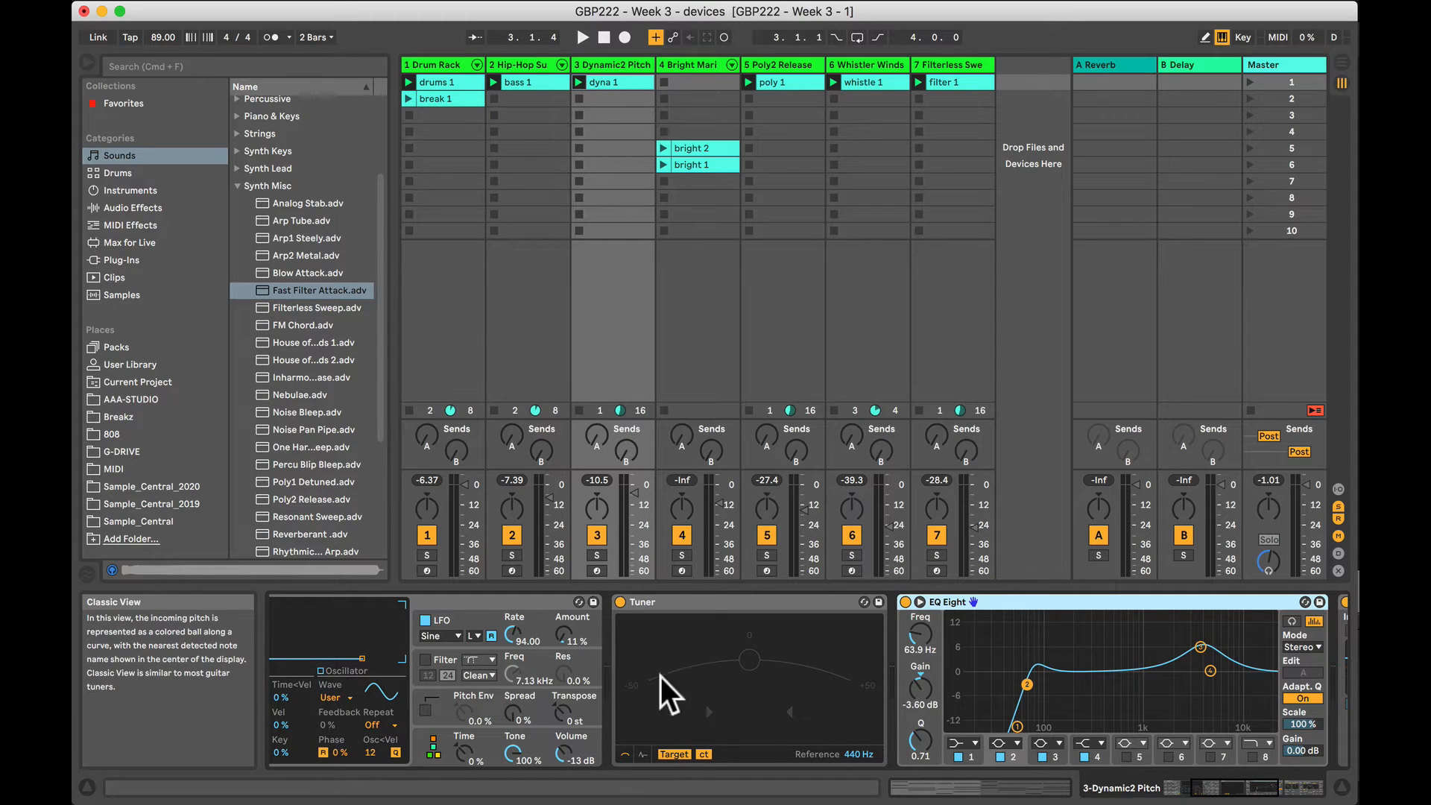
# Inspect the Tuner, EQ Eight and Reverb in turn on the Dynamic2 Pitch track.
pyautogui.click(676, 604)
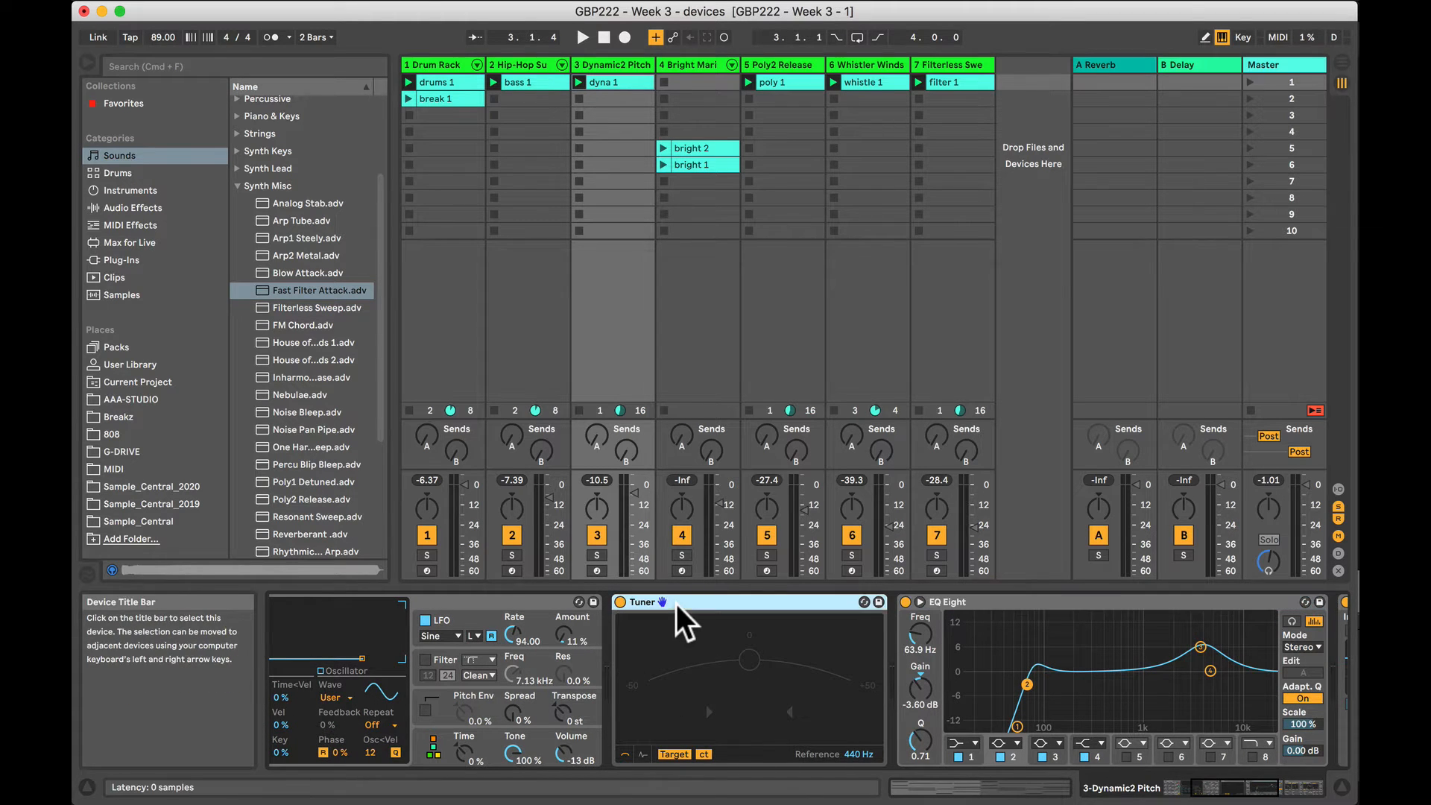
pyautogui.hscroll(3, 671, 641)
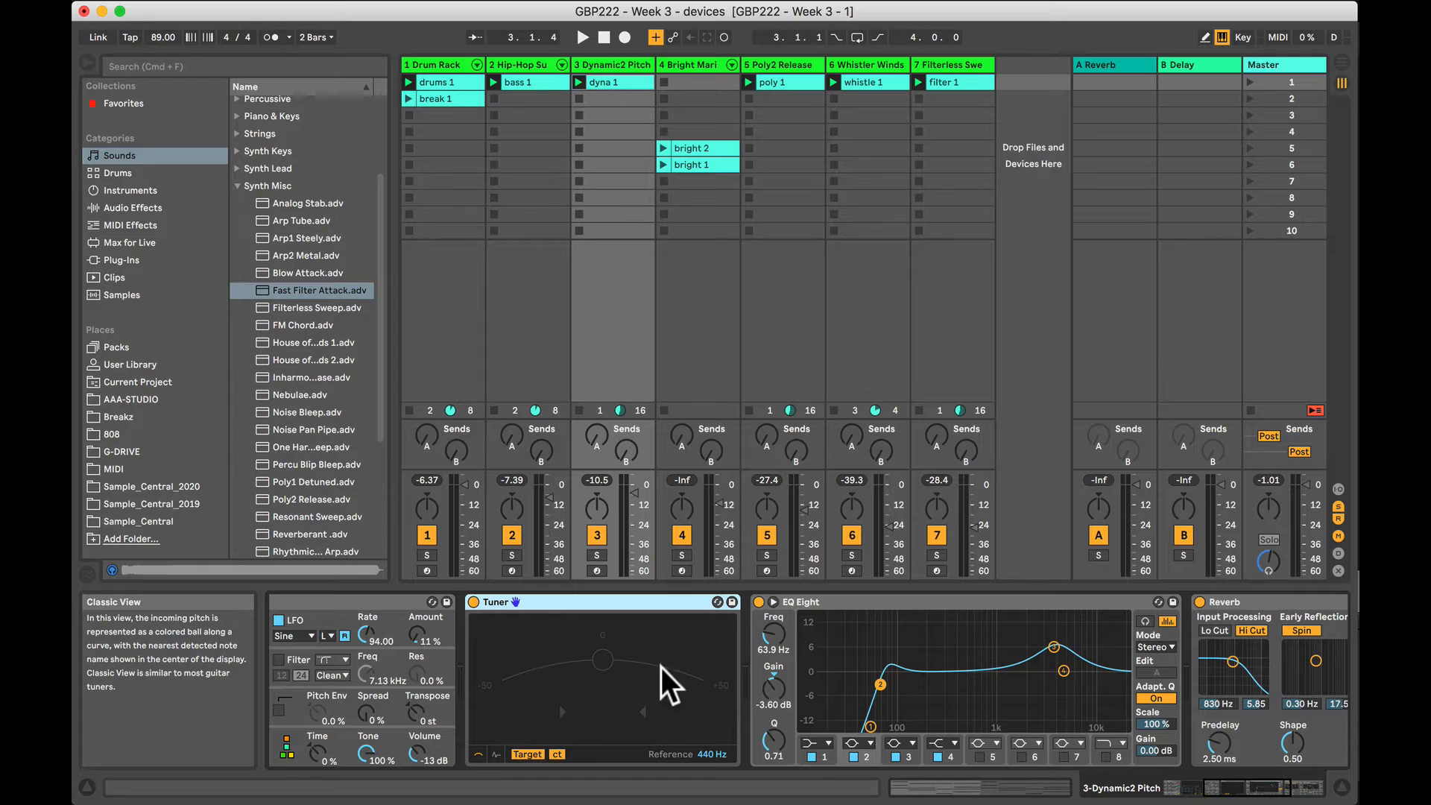
pyautogui.hscroll(5, 628, 670)
pyautogui.click(623, 602)
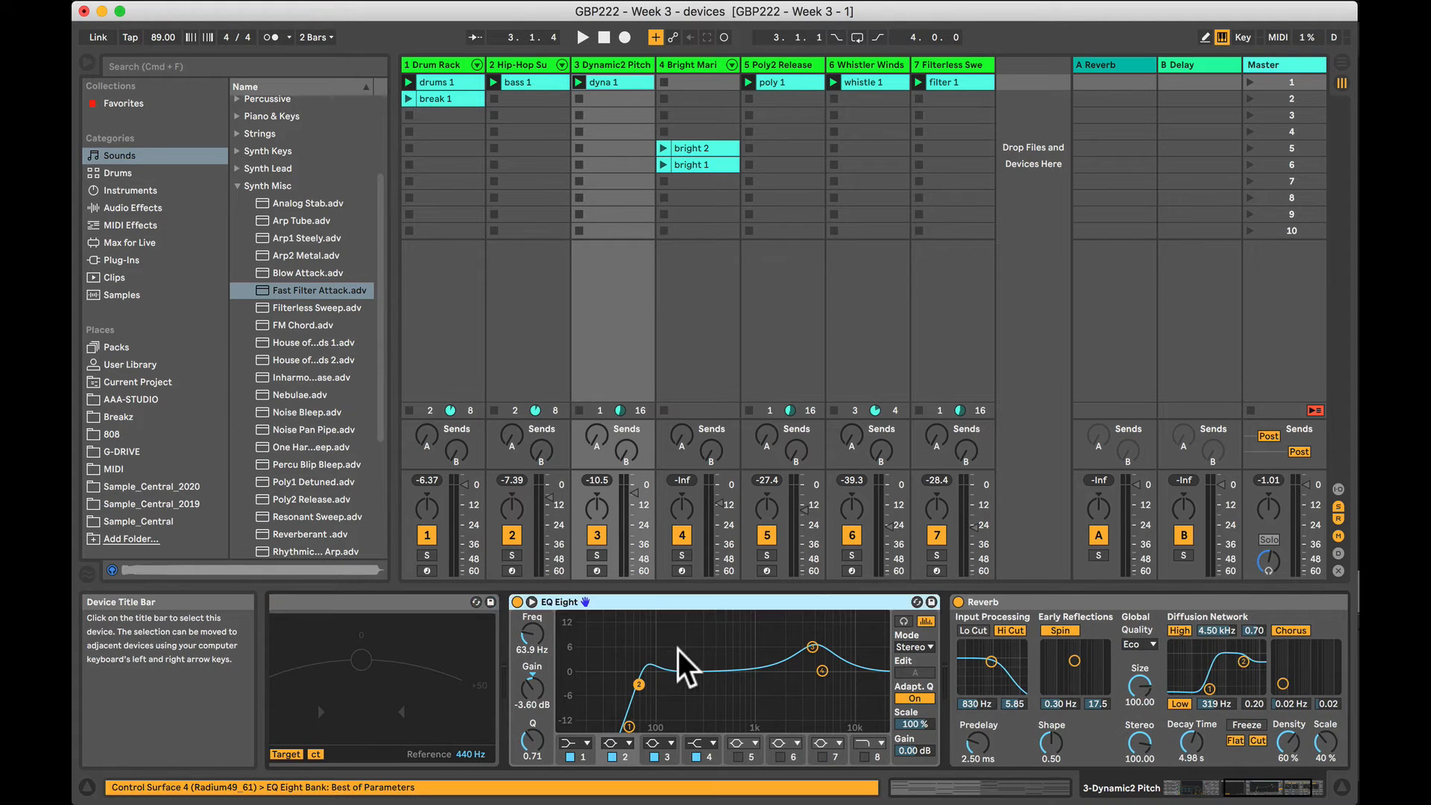
pyautogui.hscroll(3, 678, 650)
pyautogui.click(883, 595)
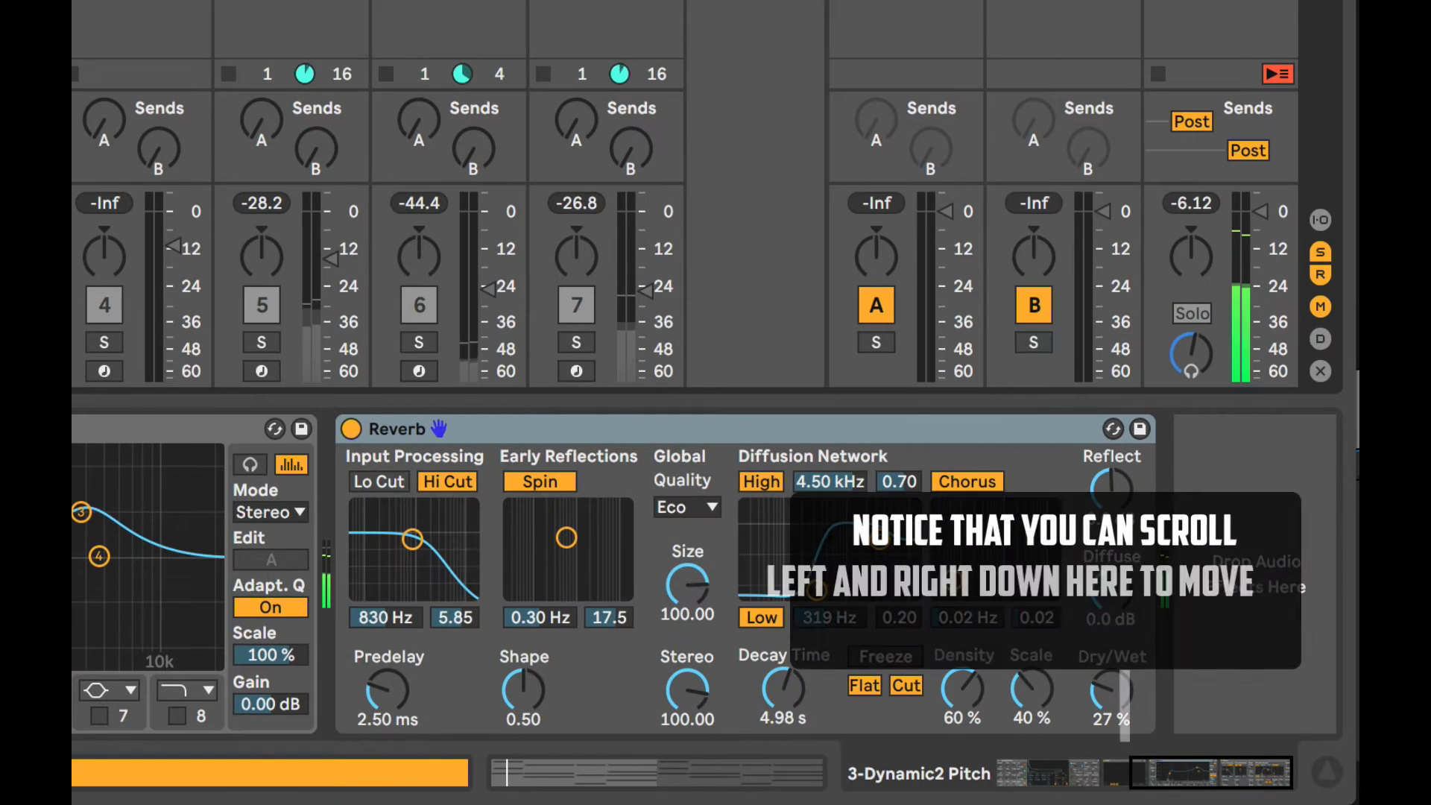
# Follow the soloed Dynamic2 Pitch signal back and forth between its instrument and Reverb, and turn the track's solo off.
pyautogui.hscroll(-14, 708, 574)
pyautogui.hscroll(-10, 1124, 704)
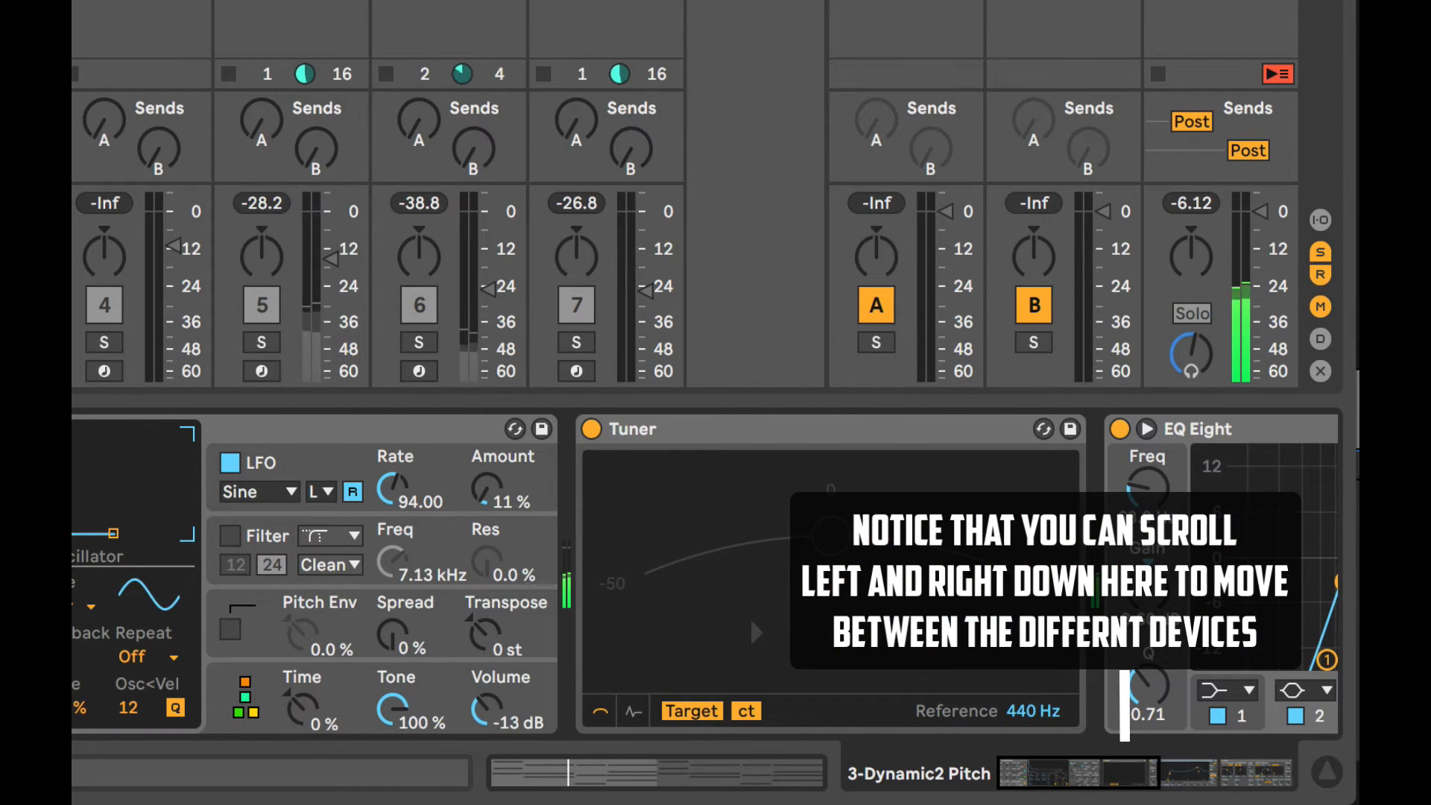
pyautogui.hscroll(15, 1124, 704)
pyautogui.hscroll(10, 1124, 704)
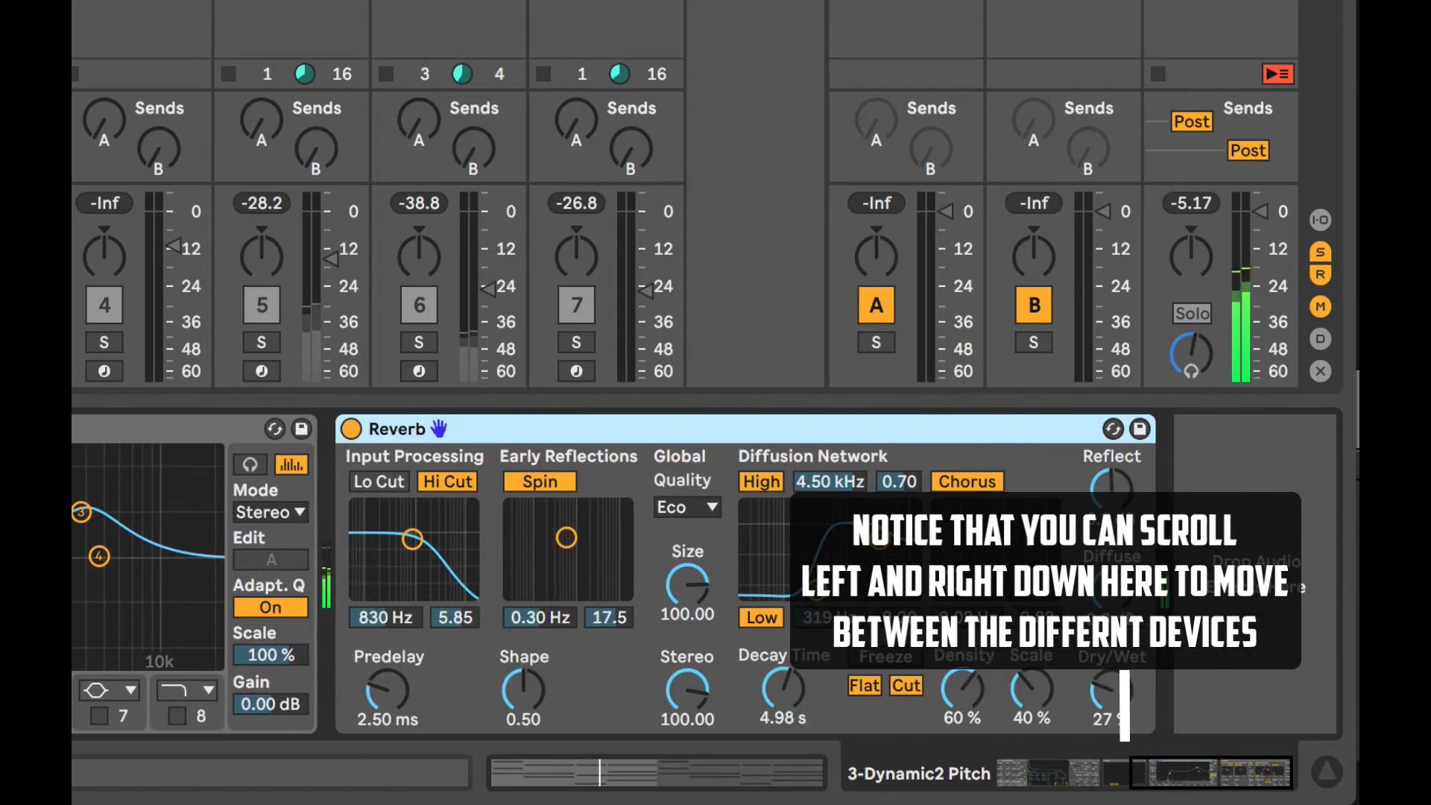
pyautogui.hscroll(-13, 1124, 704)
pyautogui.hscroll(-2, 484, 573)
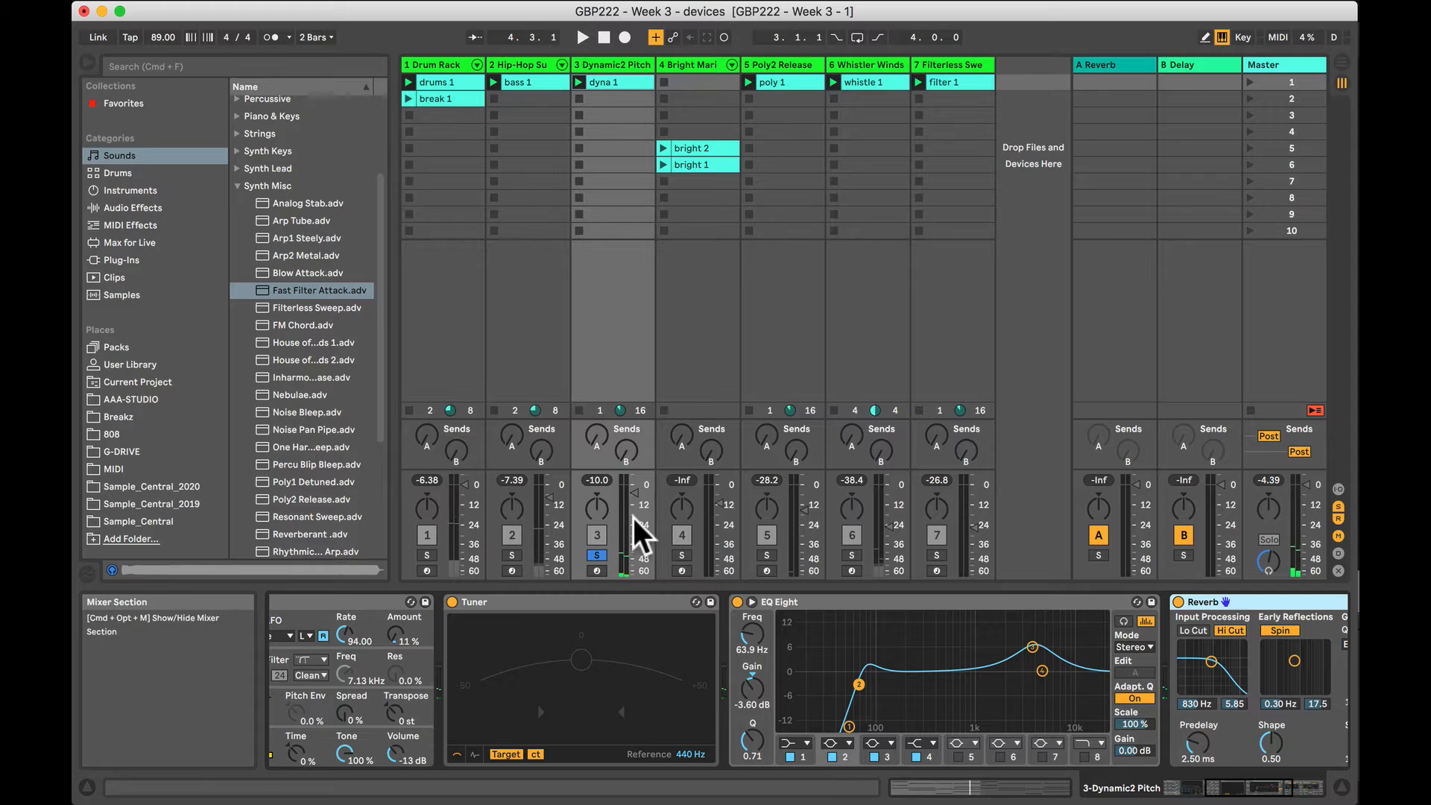
pyautogui.click(596, 555)
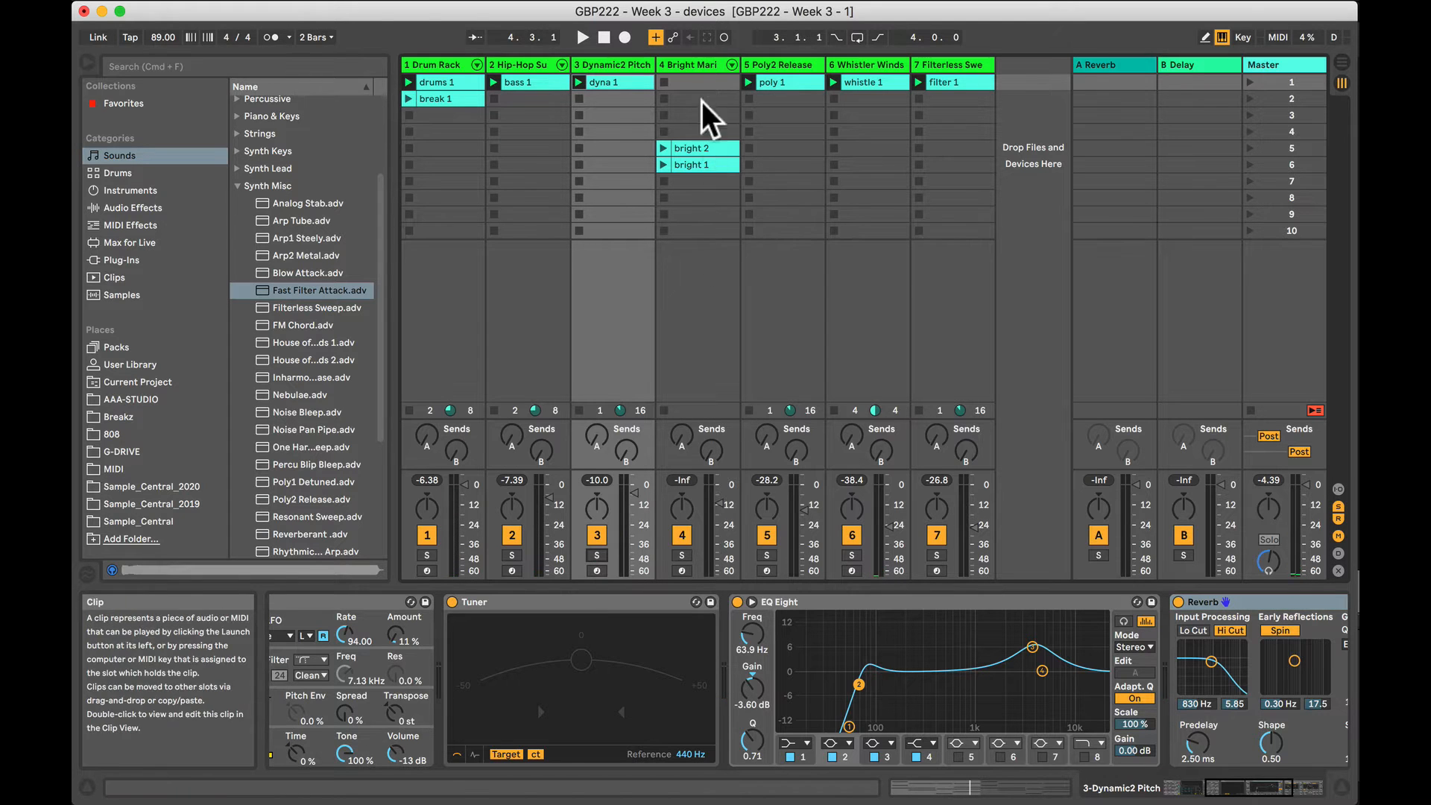
# Show the Bright Marimba track's devices, solo the track and launch its bright 1 clip.
pyautogui.click(695, 65)
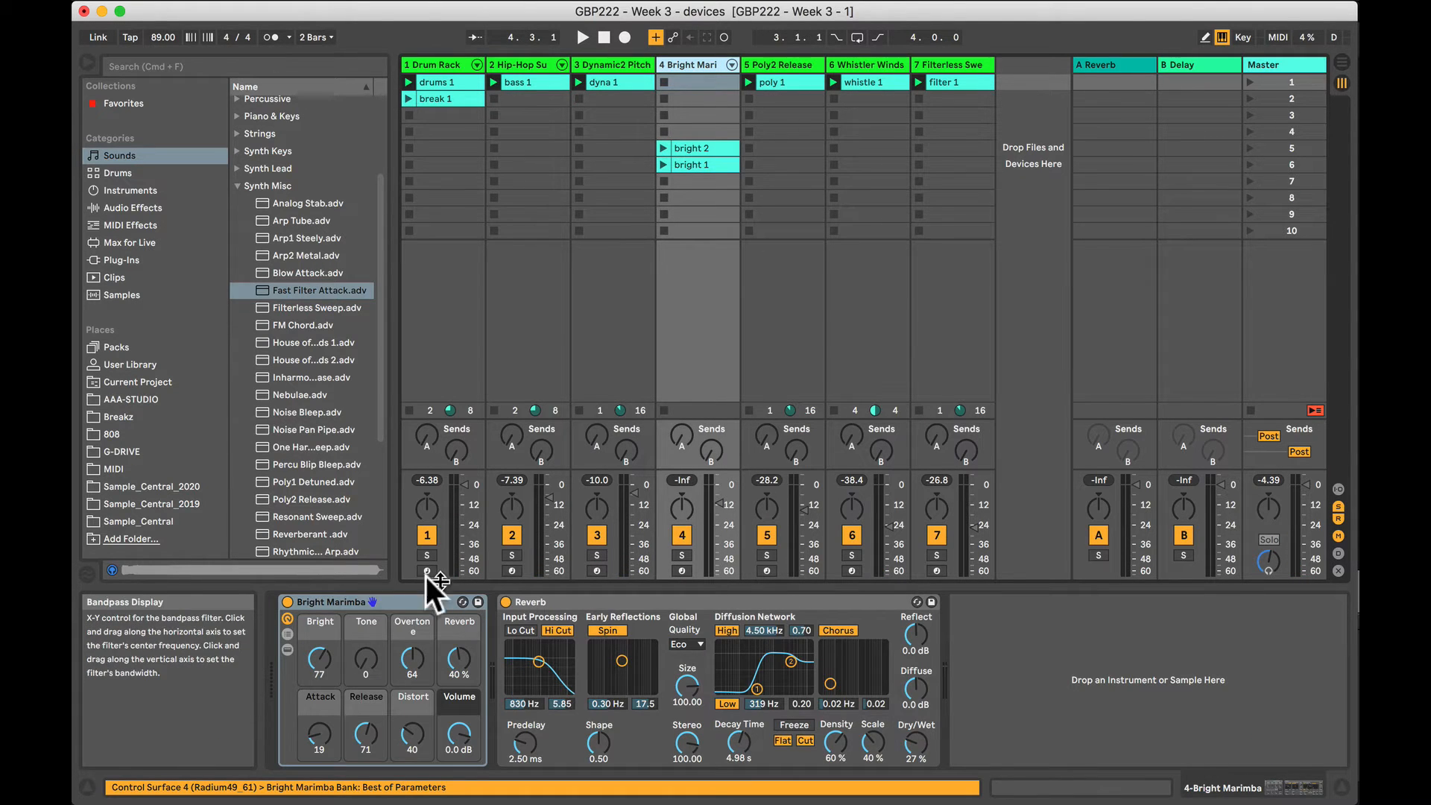
pyautogui.click(681, 555)
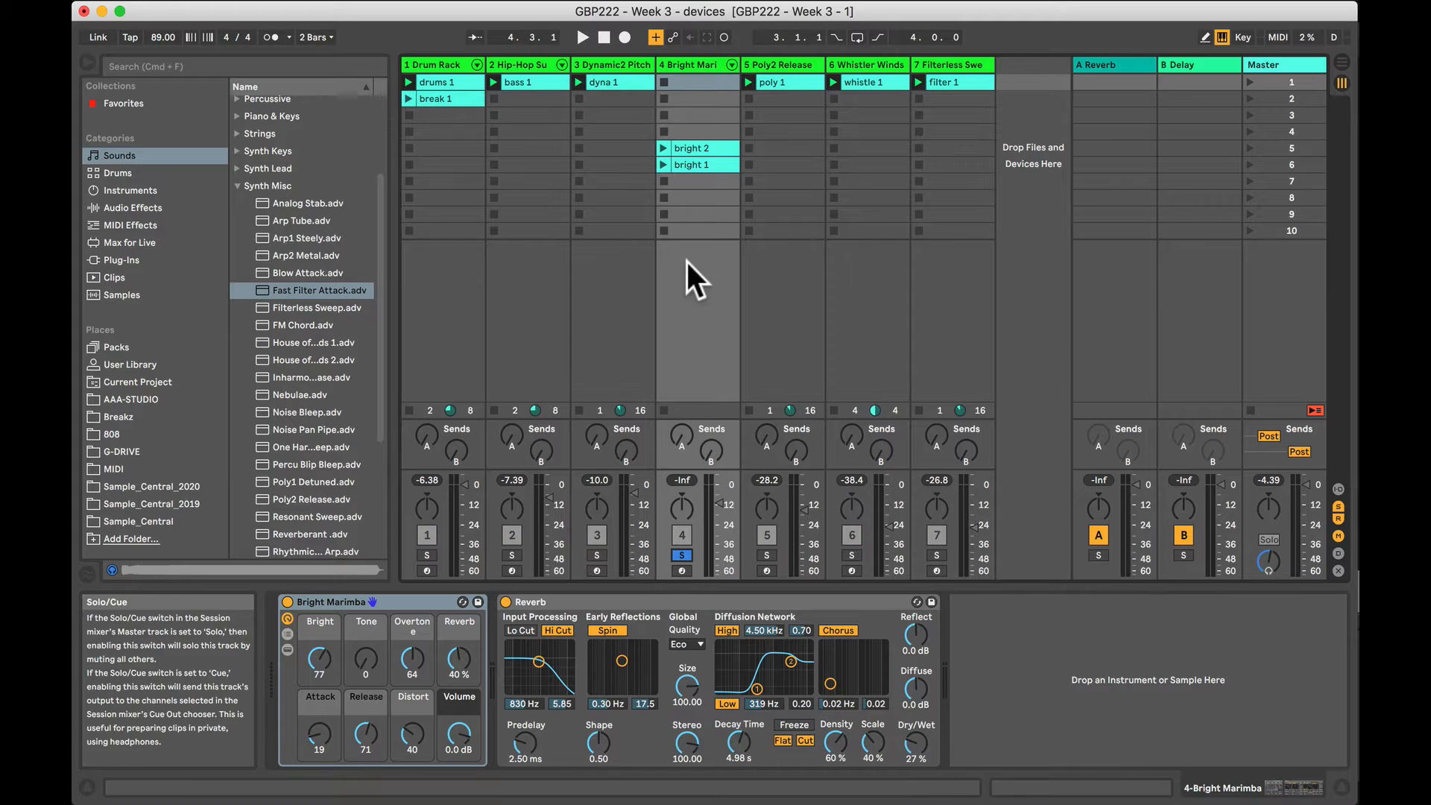
pyautogui.click(663, 165)
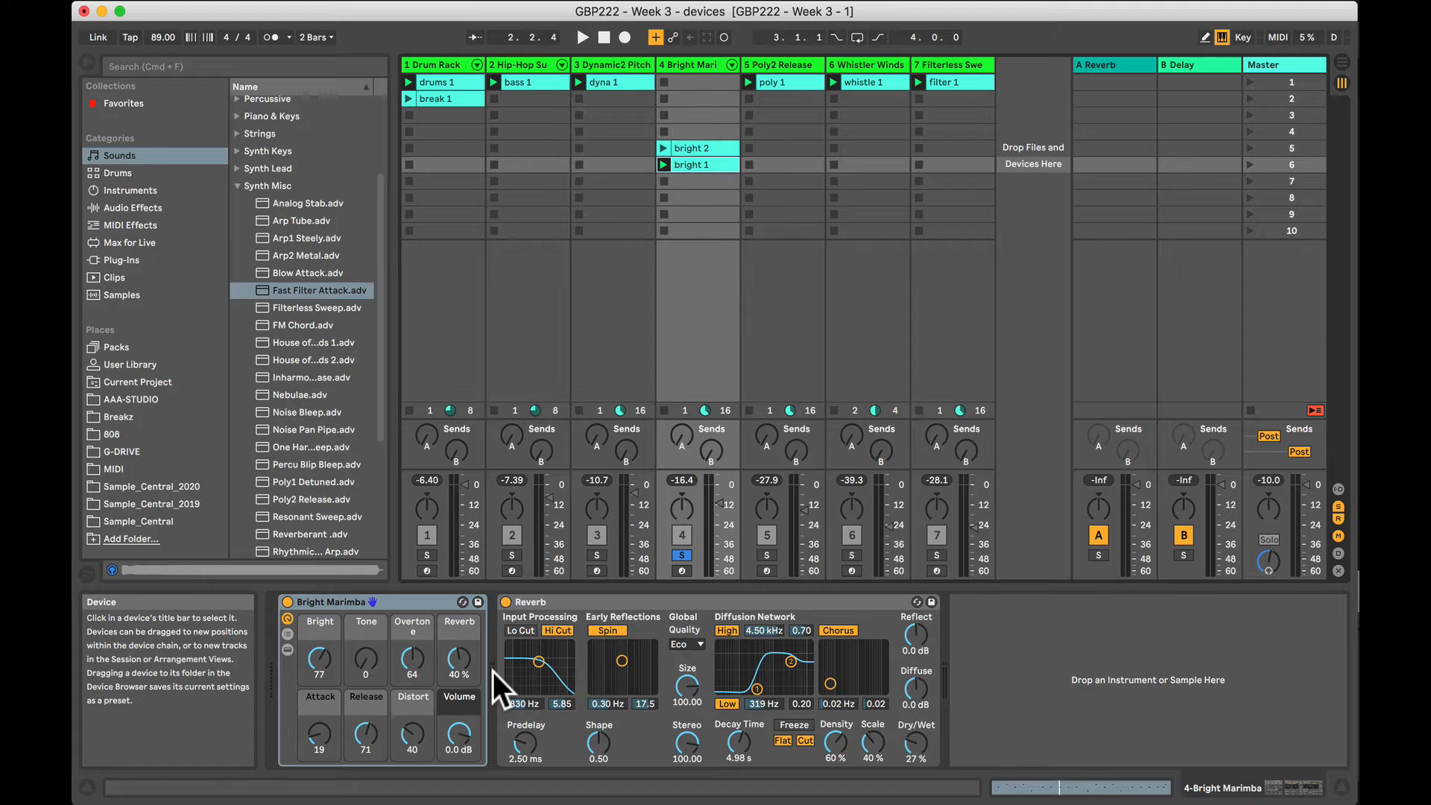
# View the bright 1 clip's MIDI notes, play them briefly, and return to the Bright Marimba device chain.
pyautogui.click(1084, 786)
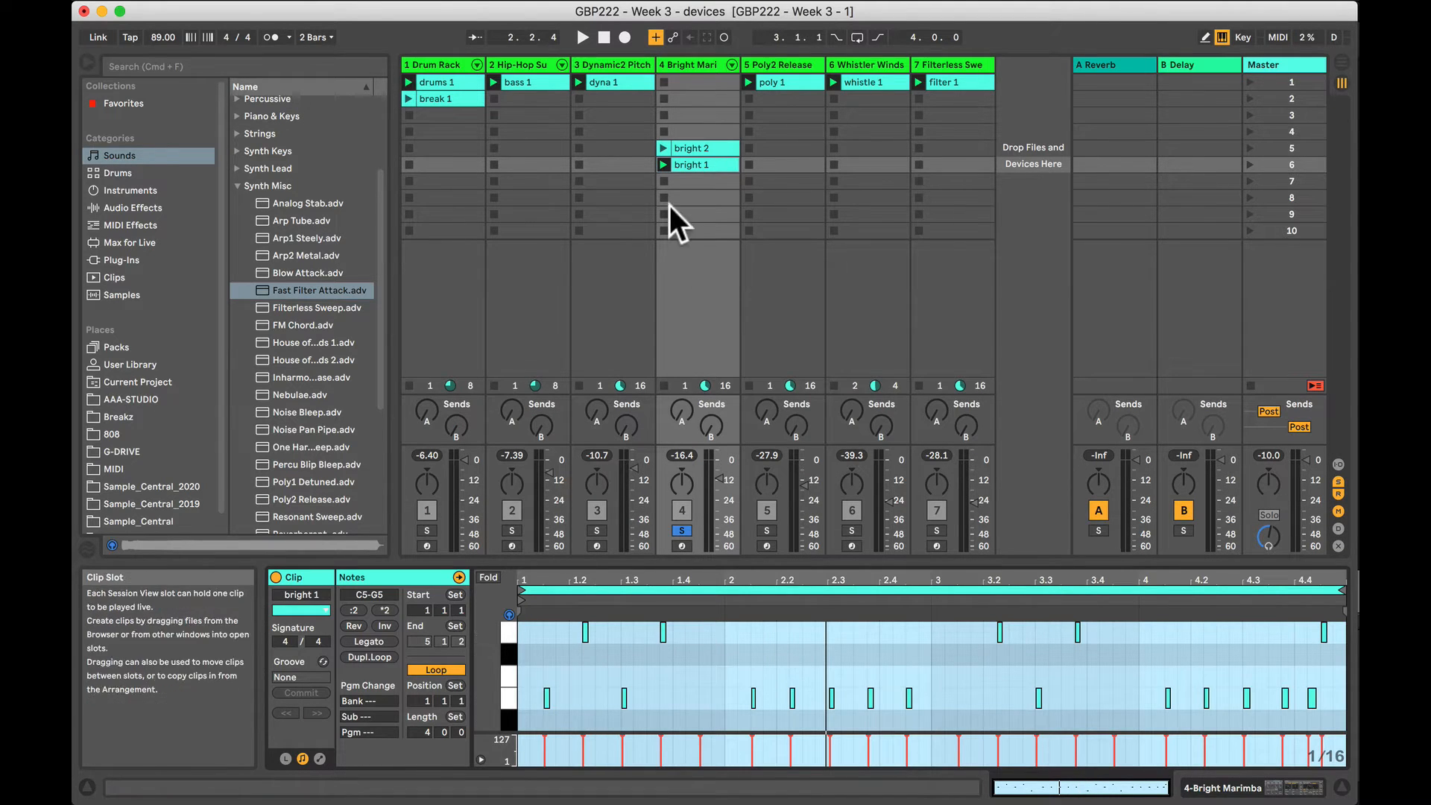
pyautogui.click(679, 161)
pyautogui.press('space')
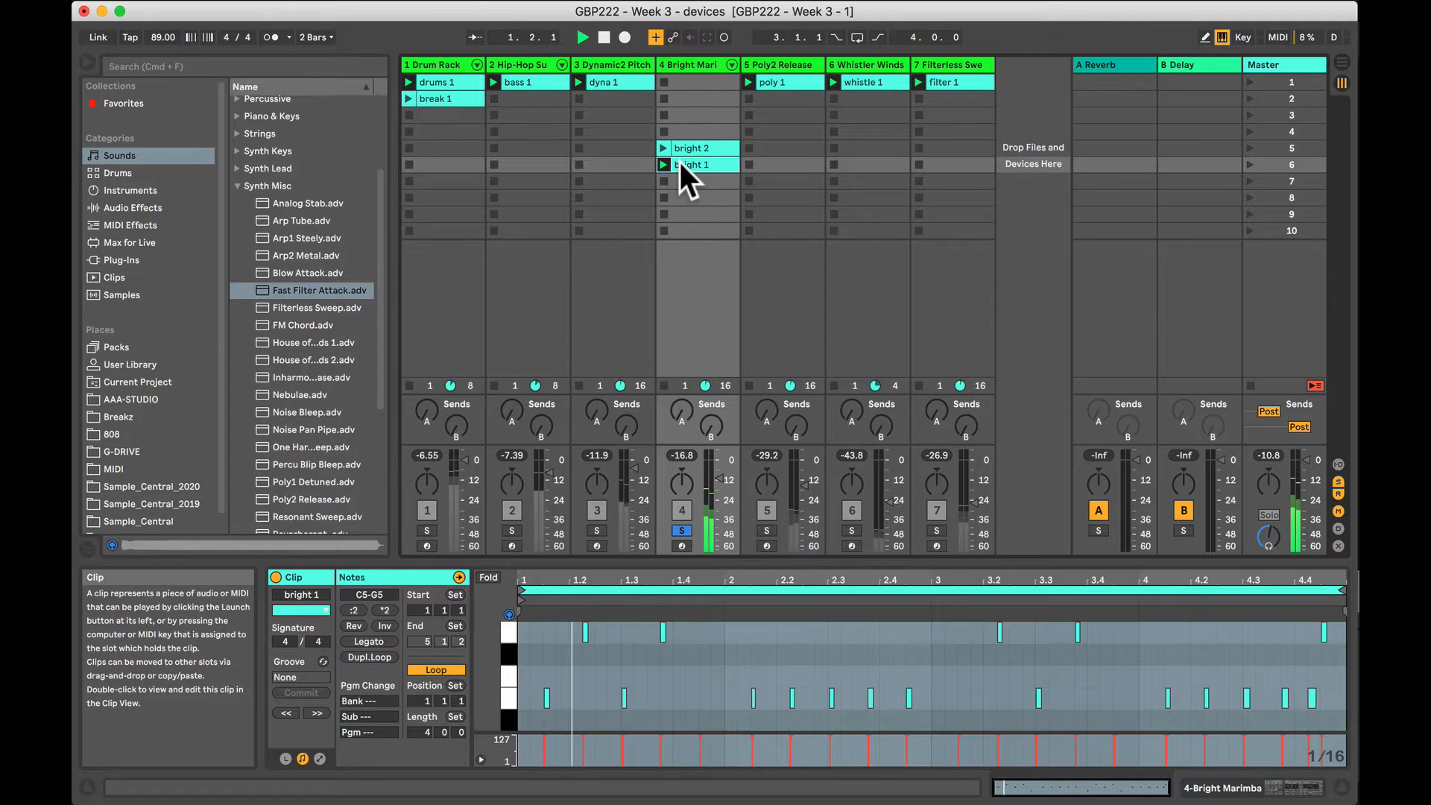
pyautogui.press('space')
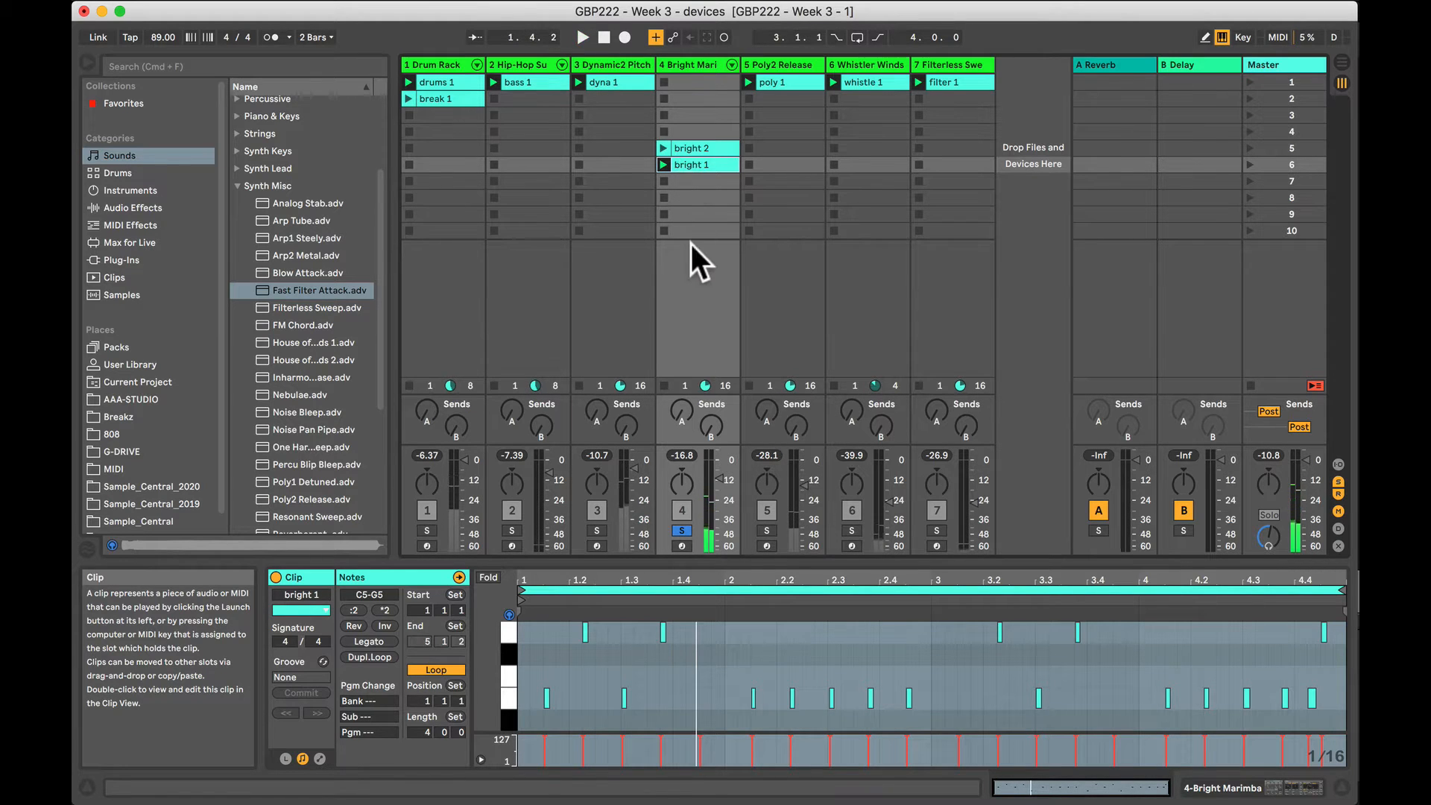
pyautogui.click(1257, 784)
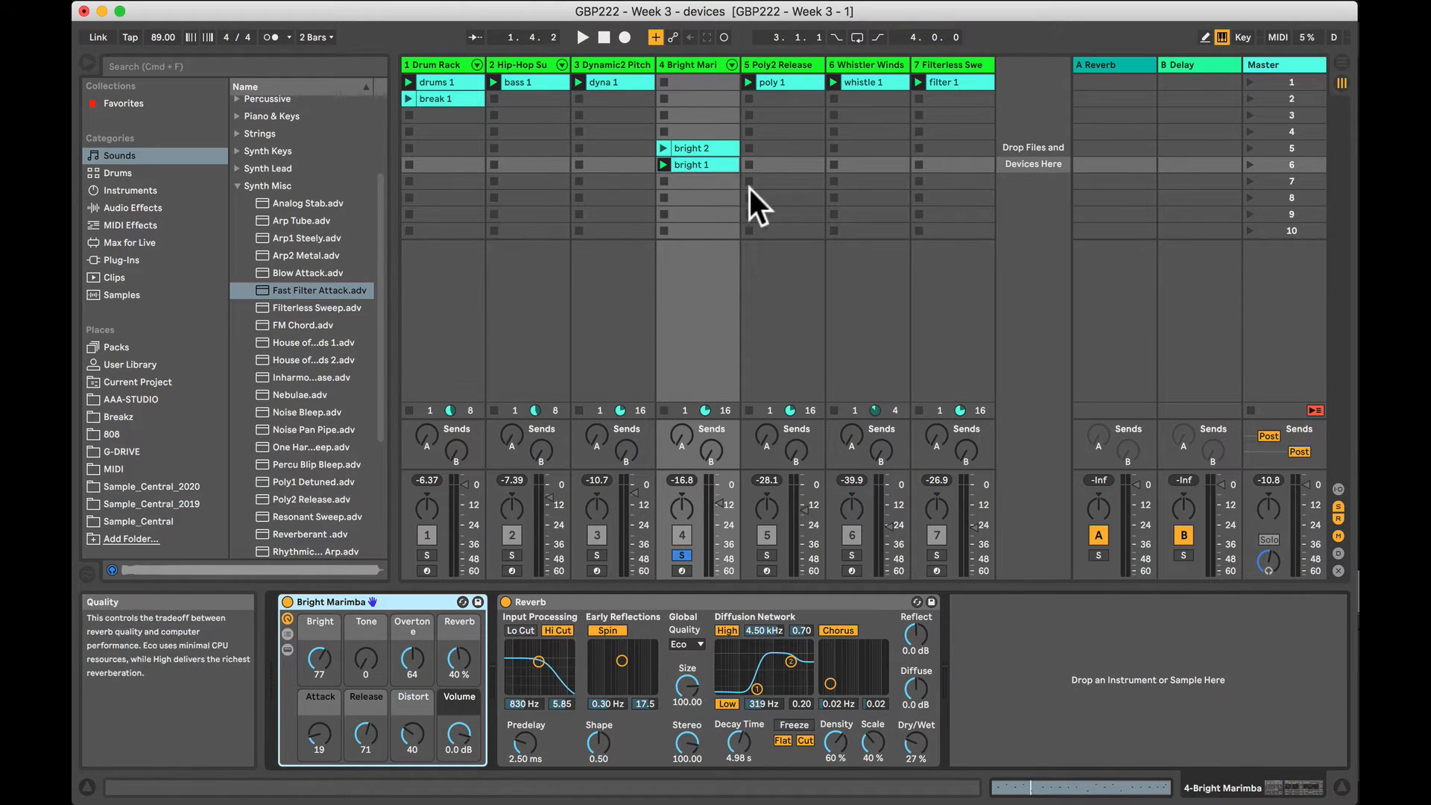
# Examine the Poly2 Release track's device chain from the instrument through the Tuner and EQ Eight to the Reverb.
pyautogui.click(770, 61)
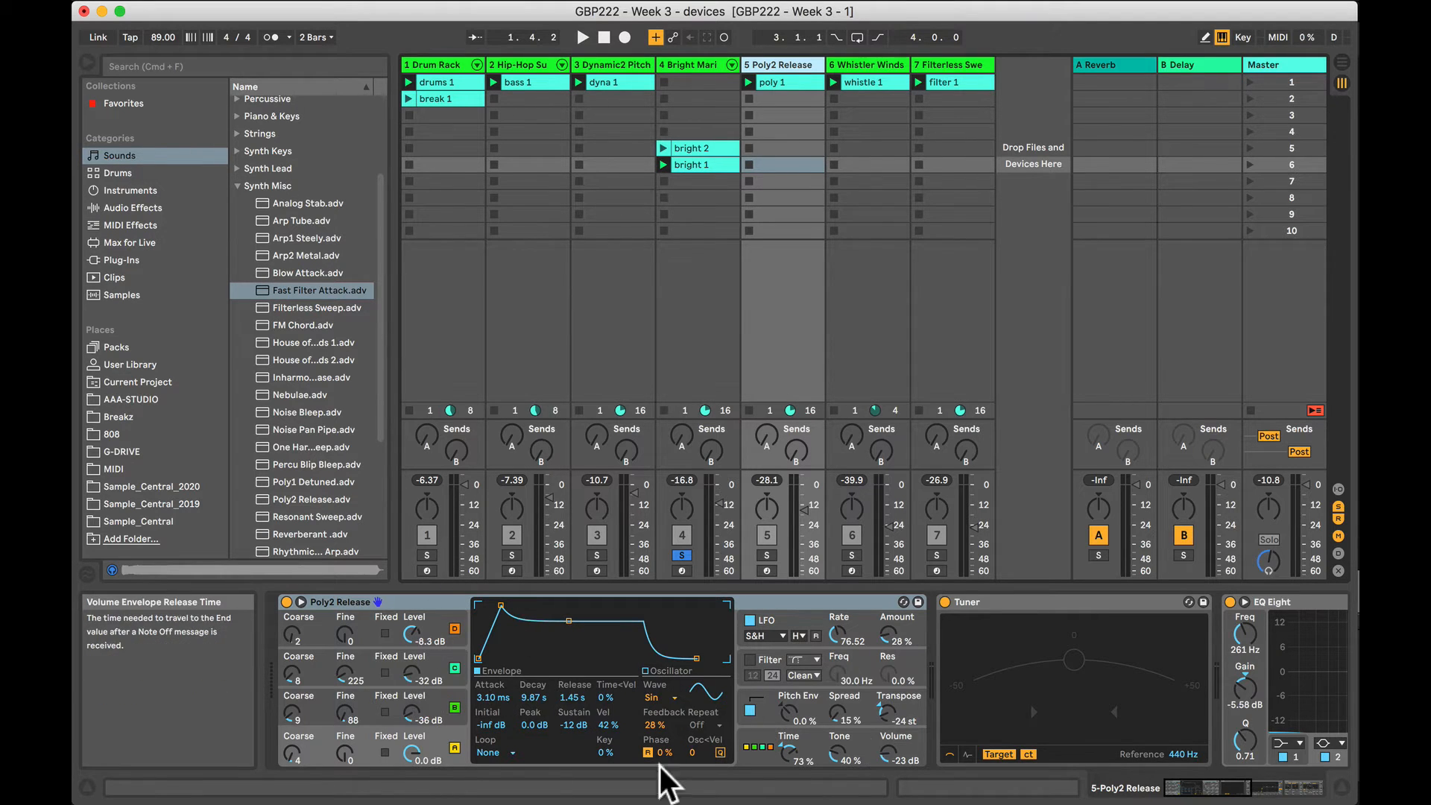
pyautogui.hscroll(5, 704, 682)
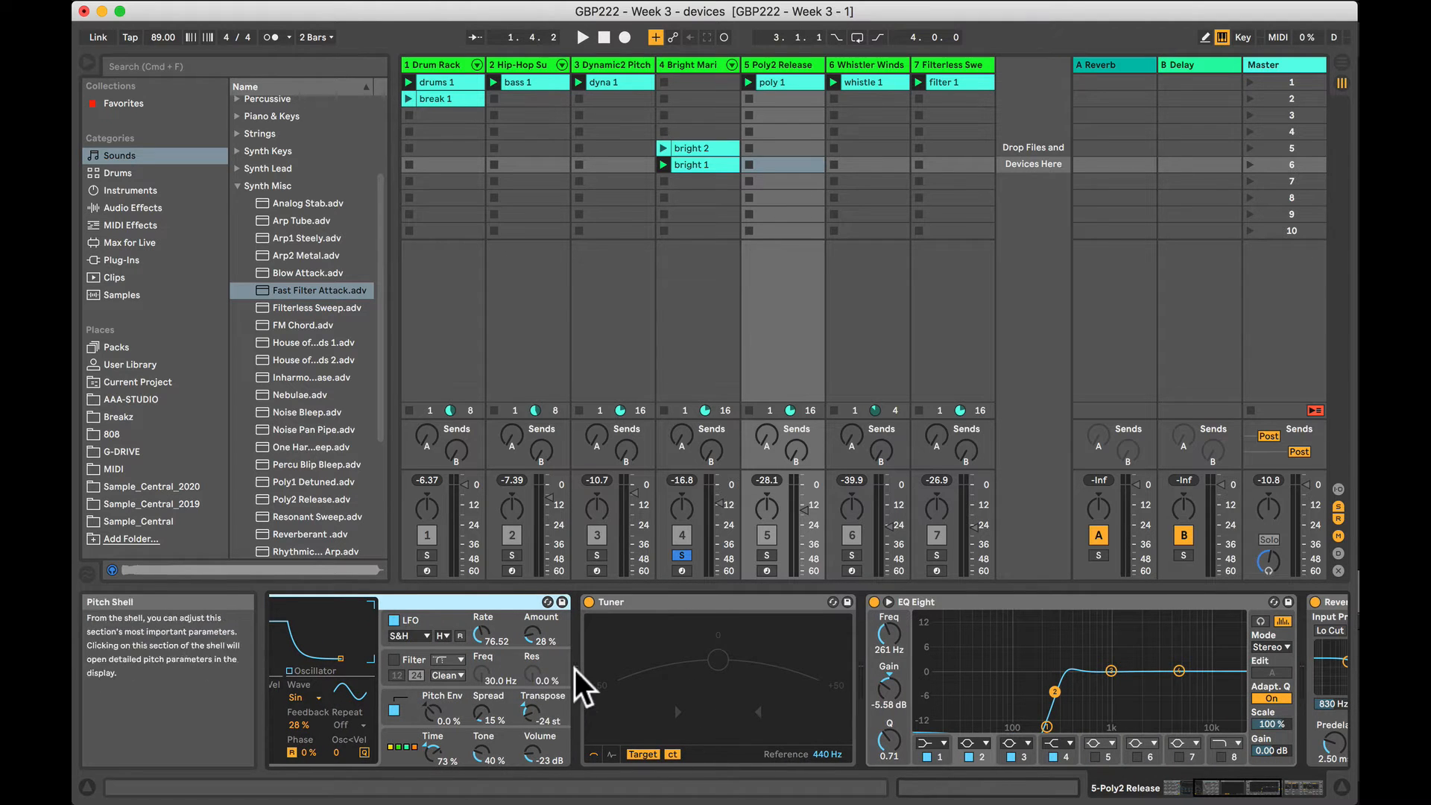
pyautogui.hscroll(3, 715, 667)
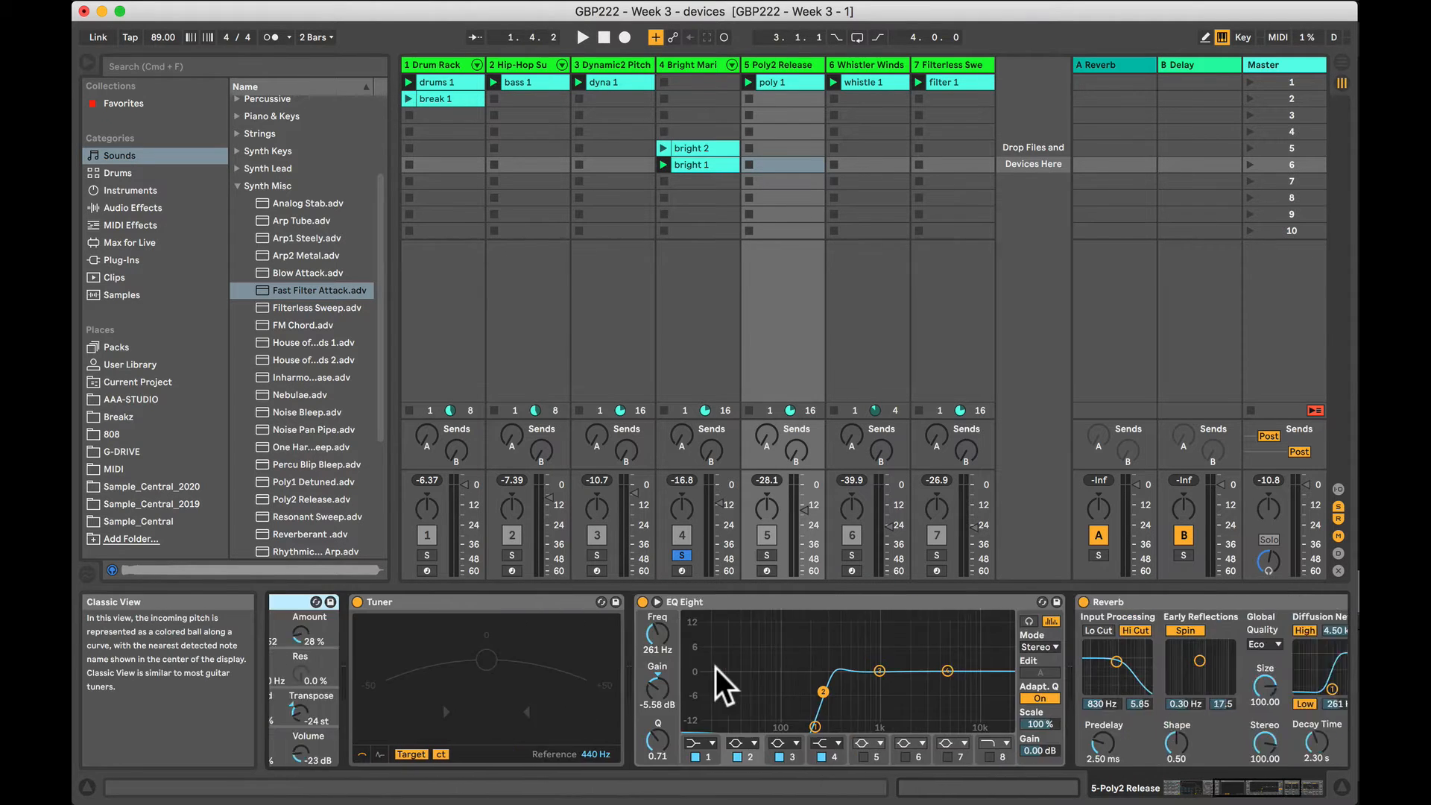
pyautogui.hscroll(5, 883, 659)
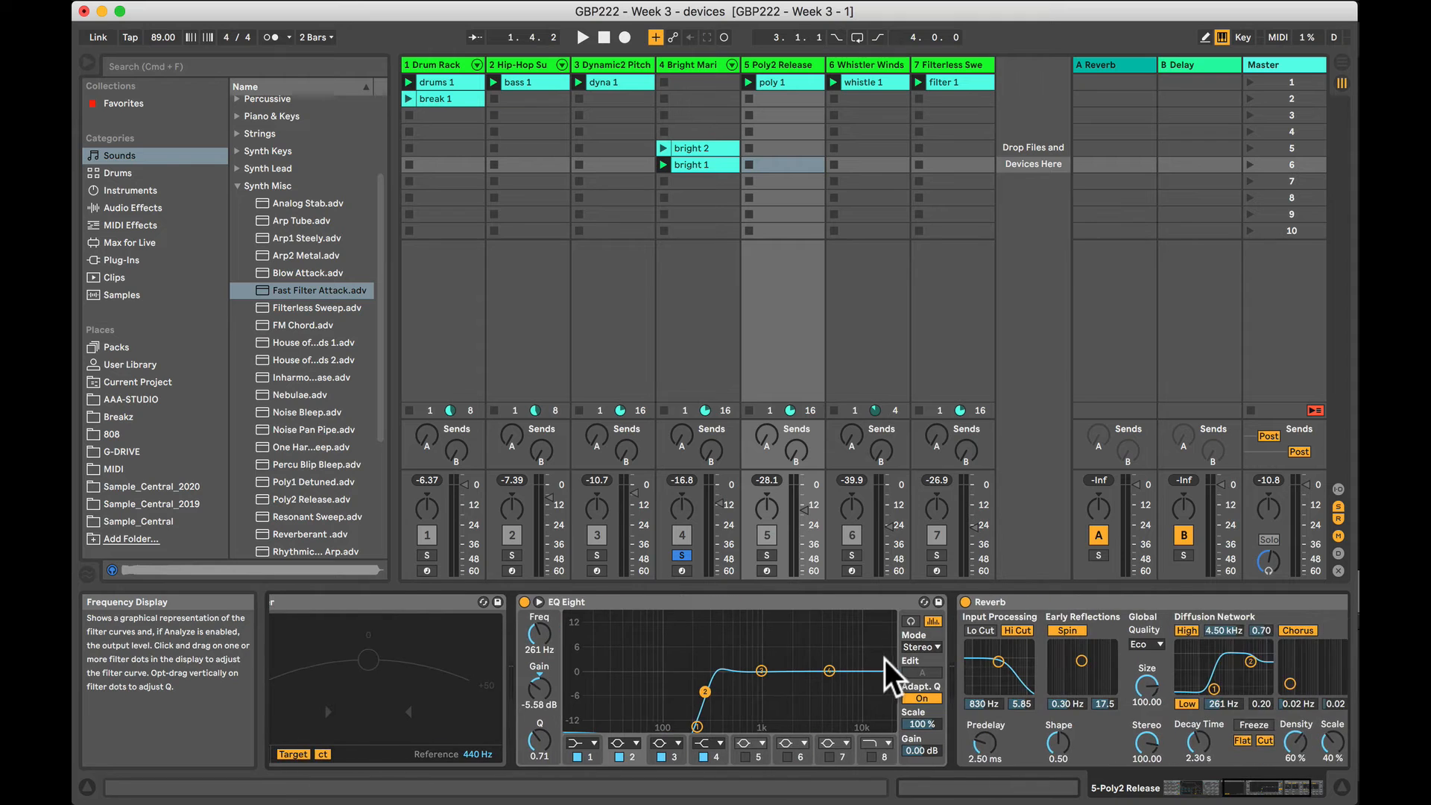
# Audition the poly 1 clip with Poly2 Release soloed while following the signal through its devices, and stop playback.
pyautogui.click(767, 555)
pyautogui.click(748, 83)
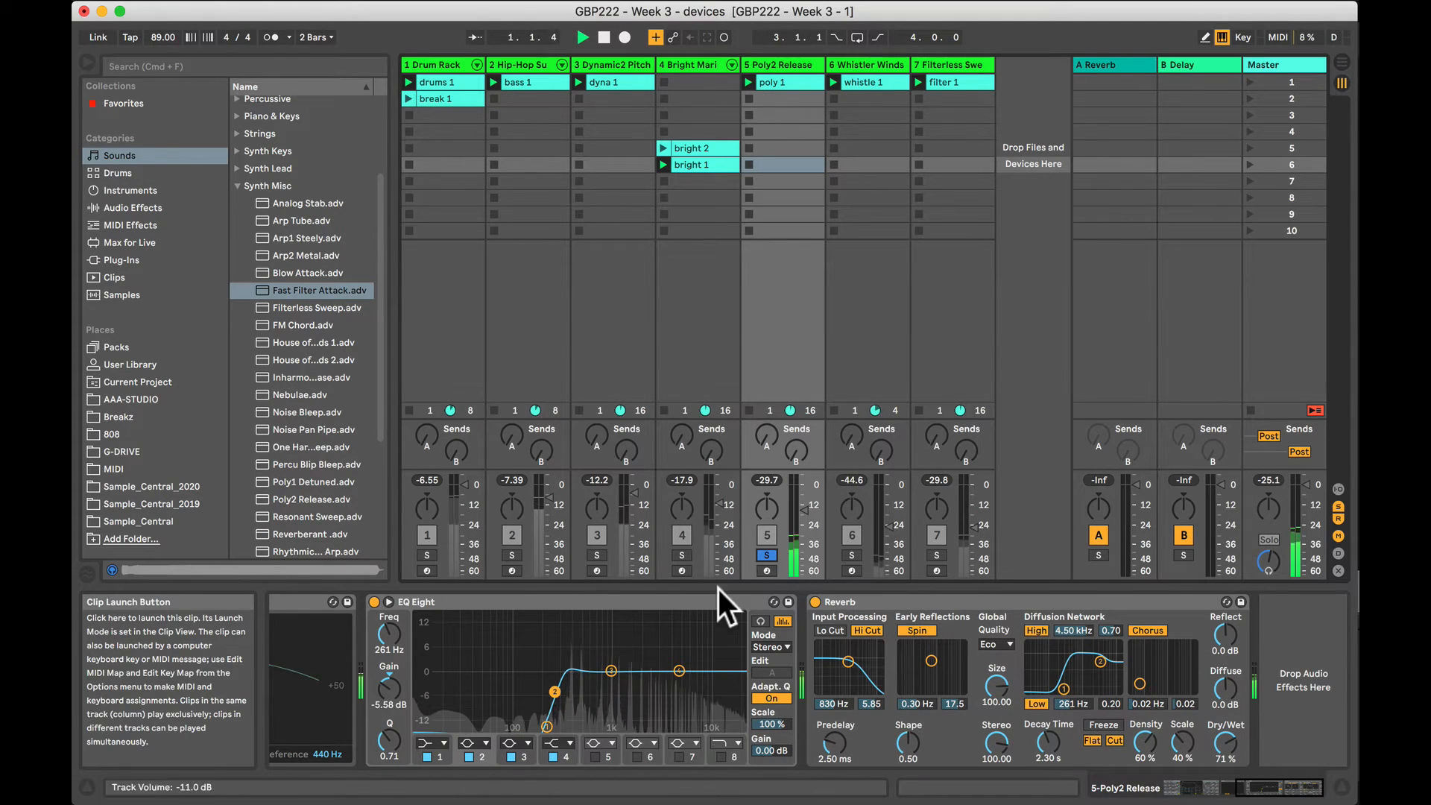
pyautogui.hscroll(-10, 721, 655)
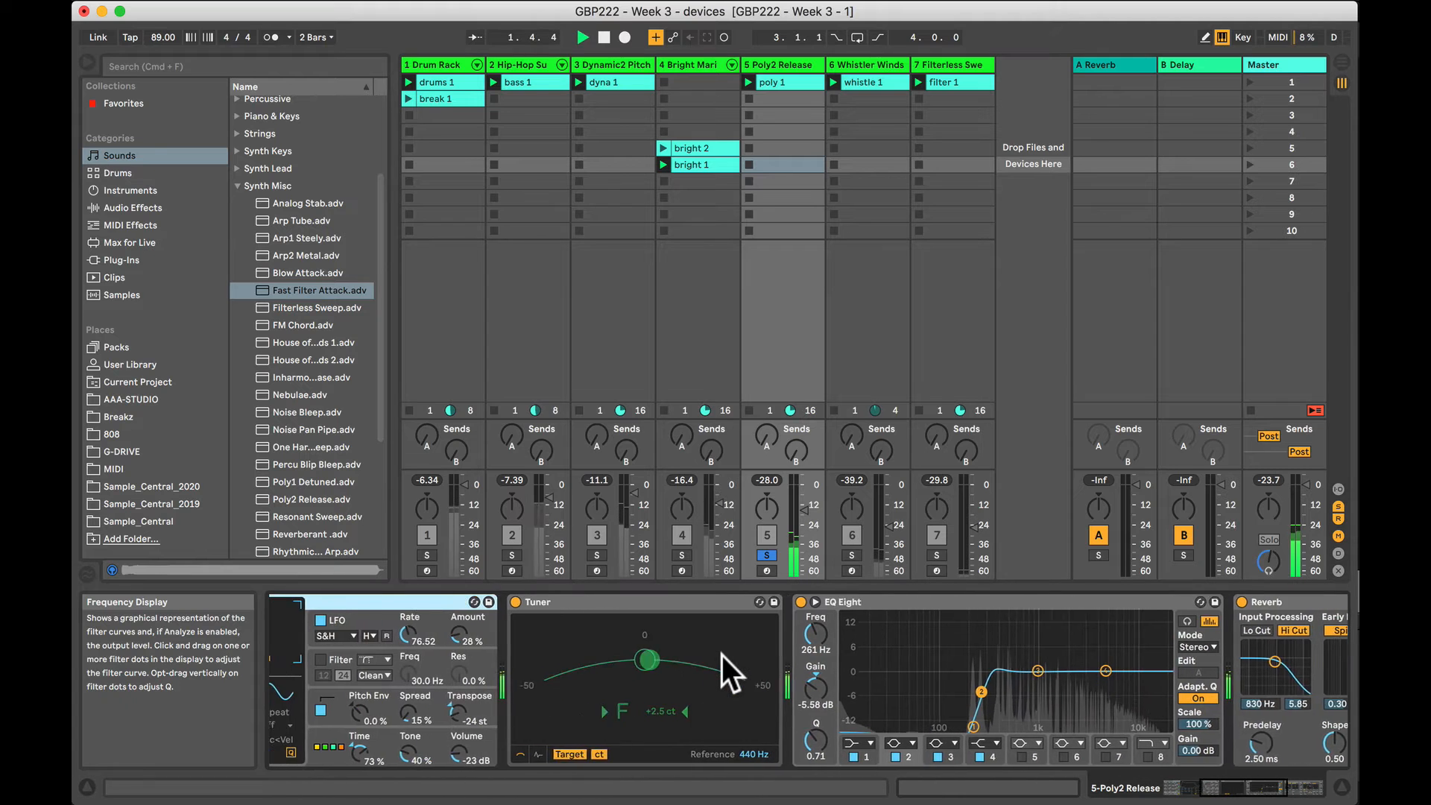
pyautogui.hscroll(-3, 721, 655)
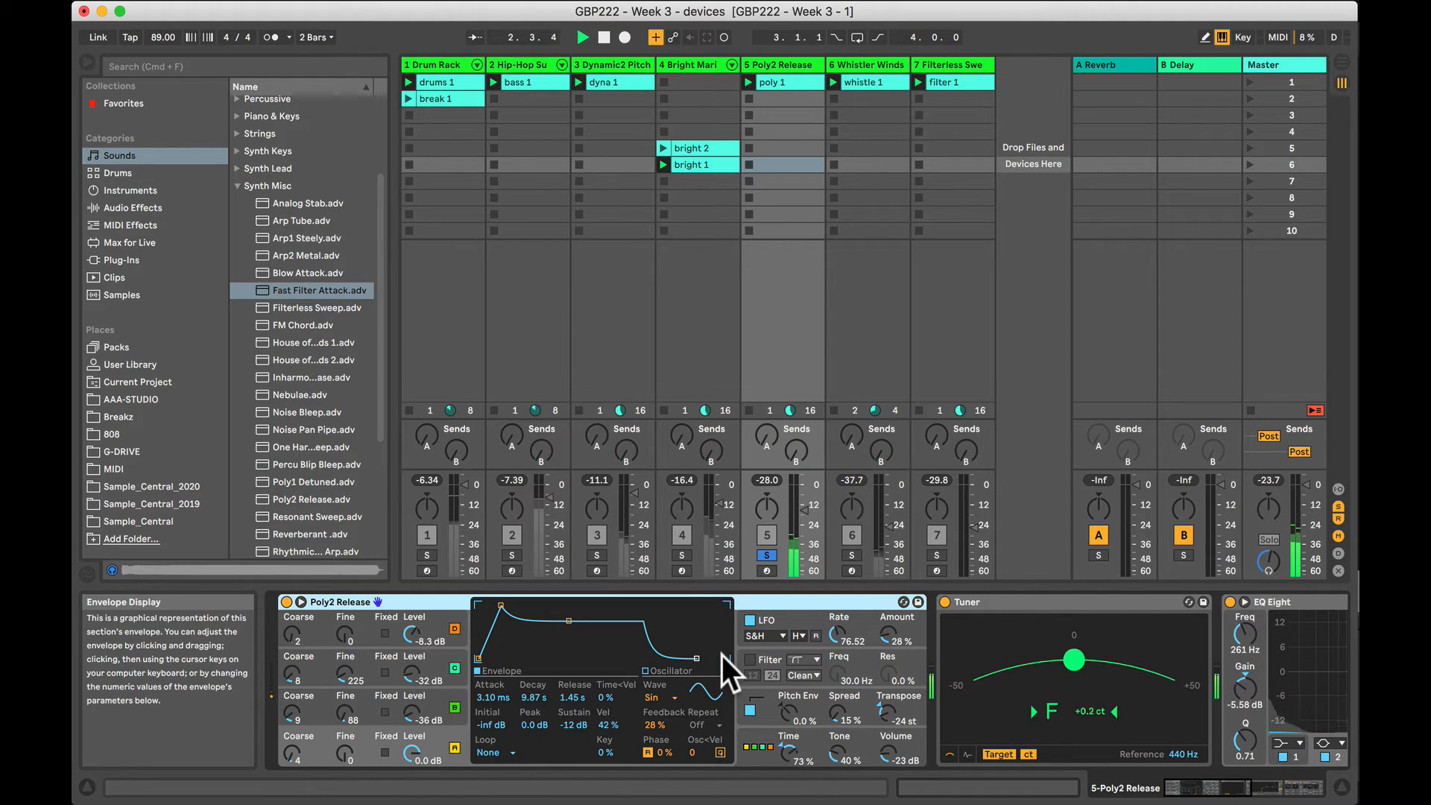
pyautogui.hscroll(10, 721, 655)
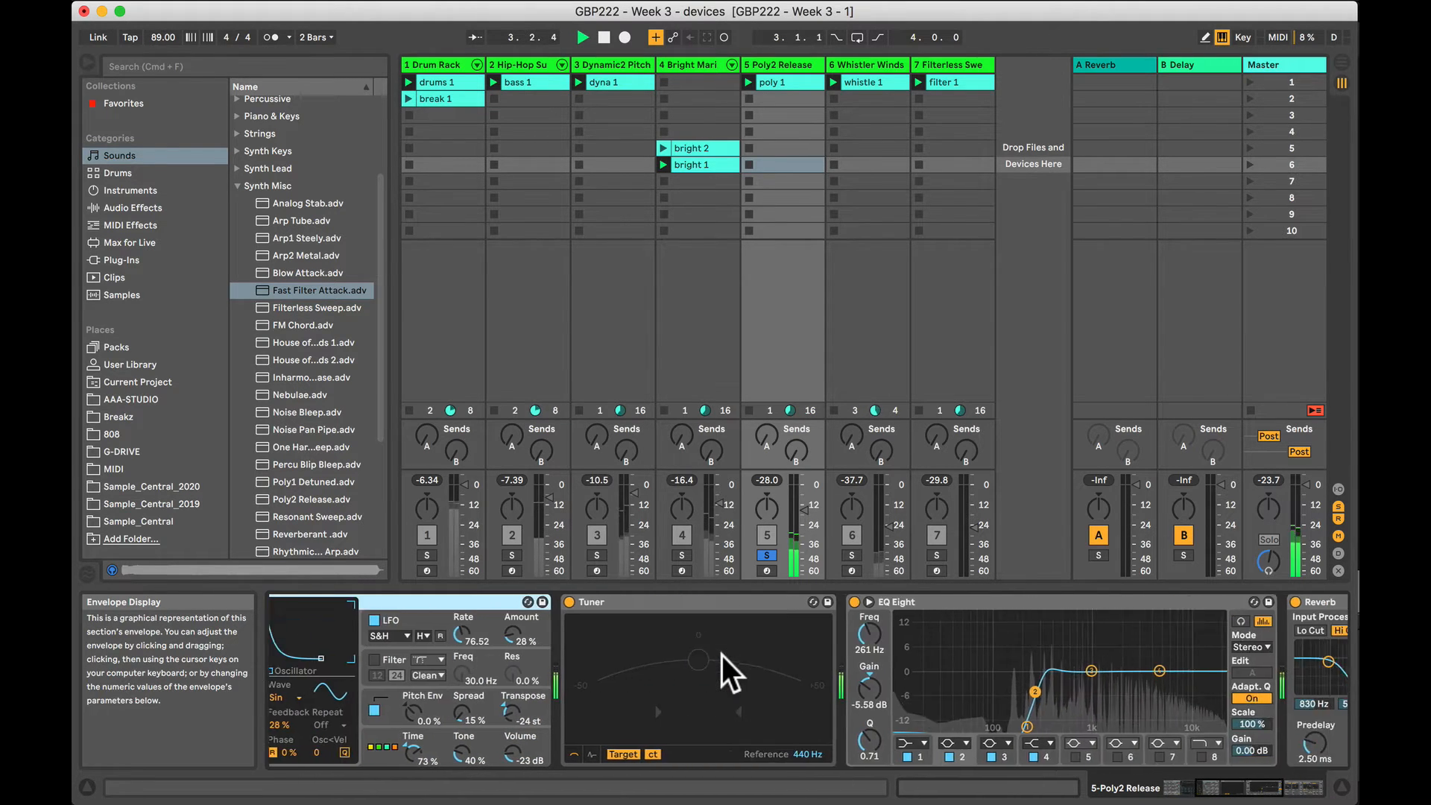
pyautogui.hscroll(1, 722, 655)
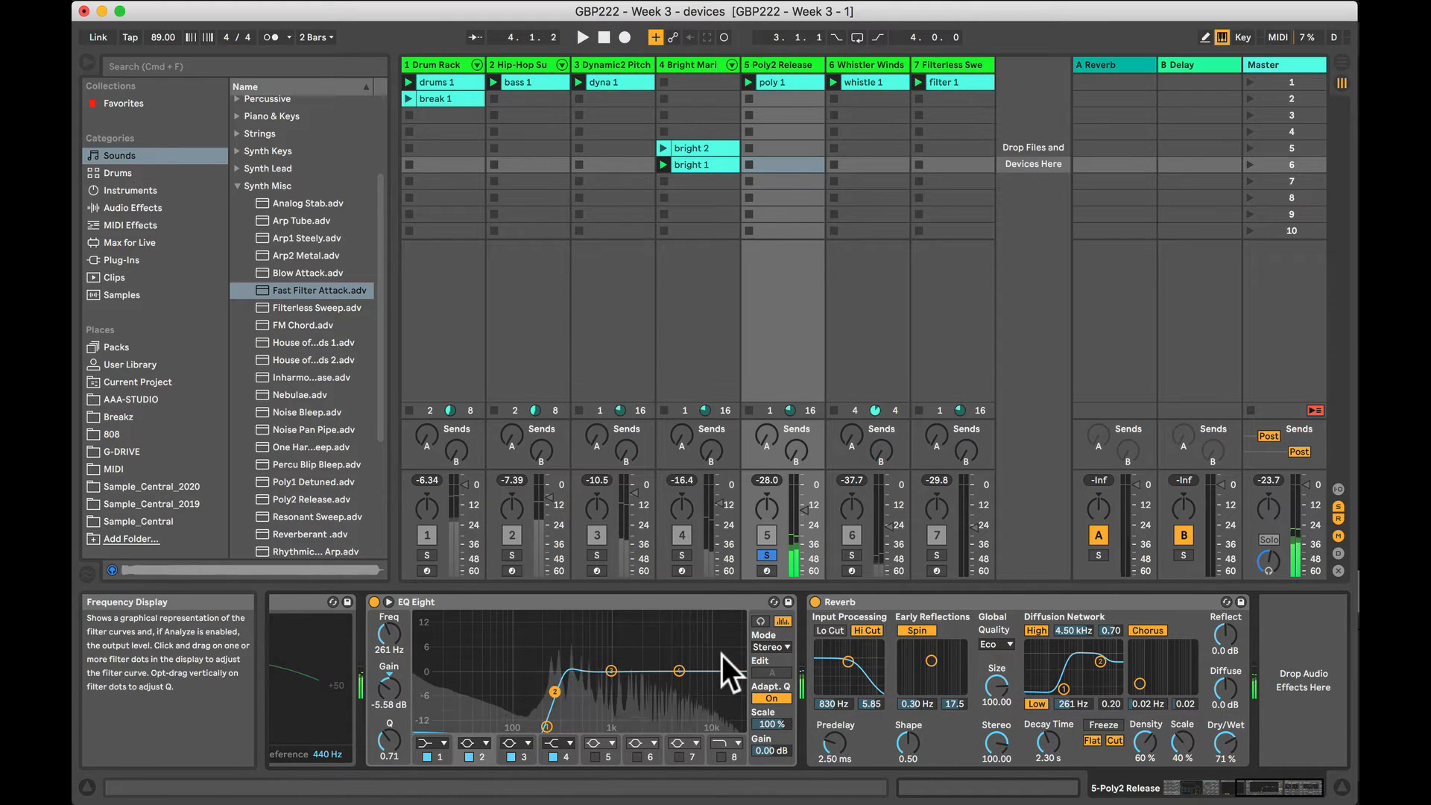
# Inspect the Whistler Winds track's instrument and EQ Eight, and audition the track soloed.
pyautogui.click(859, 58)
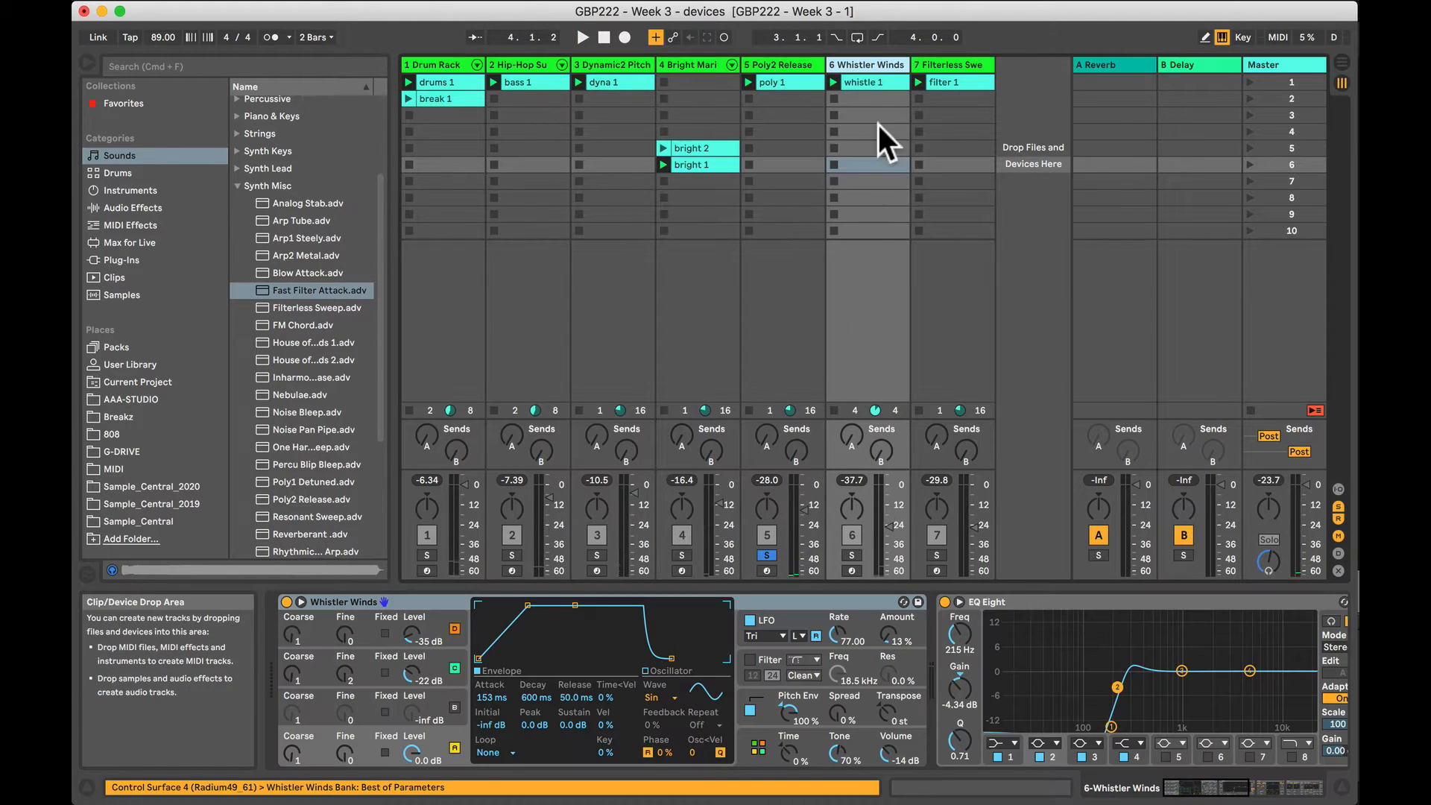
pyautogui.click(852, 554)
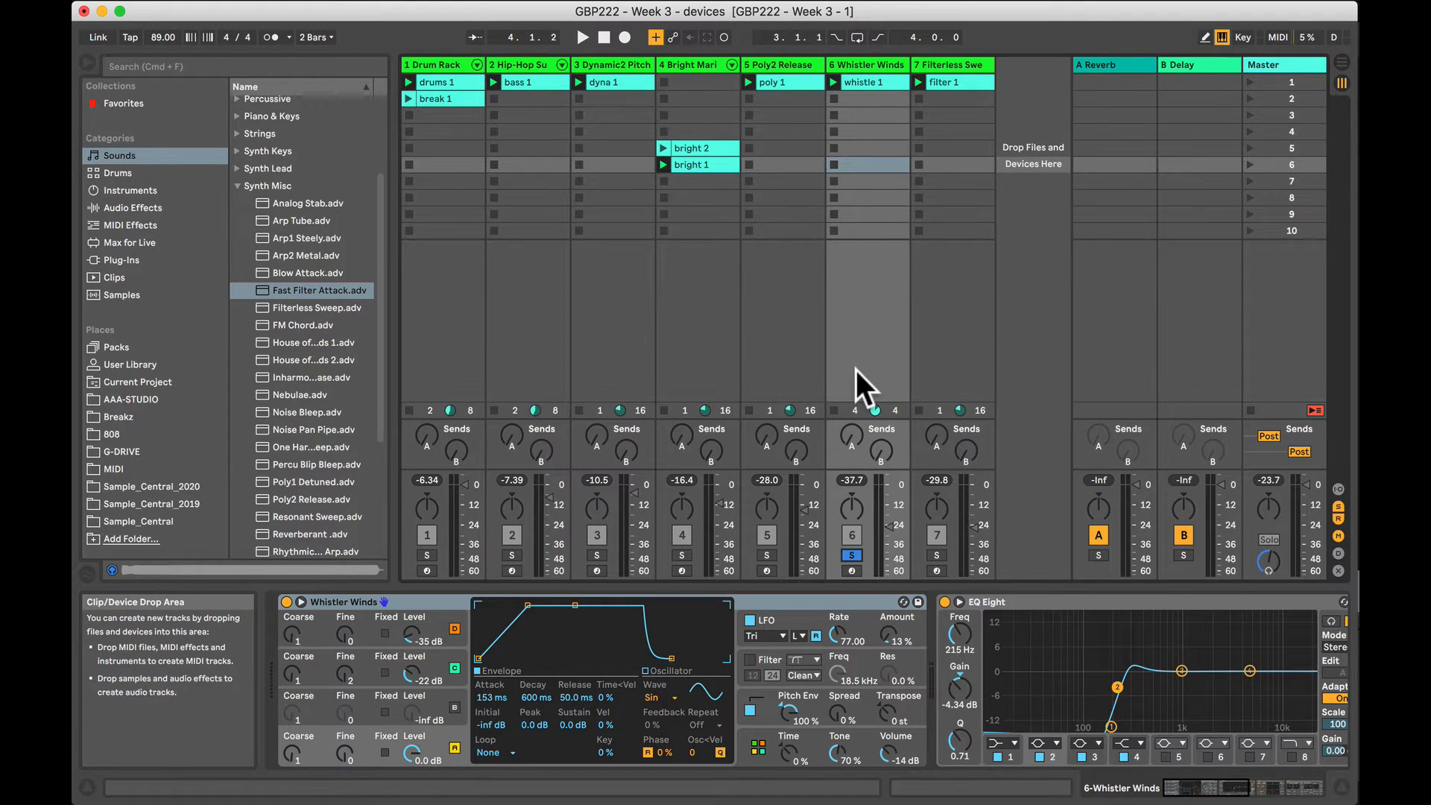
pyautogui.press('space')
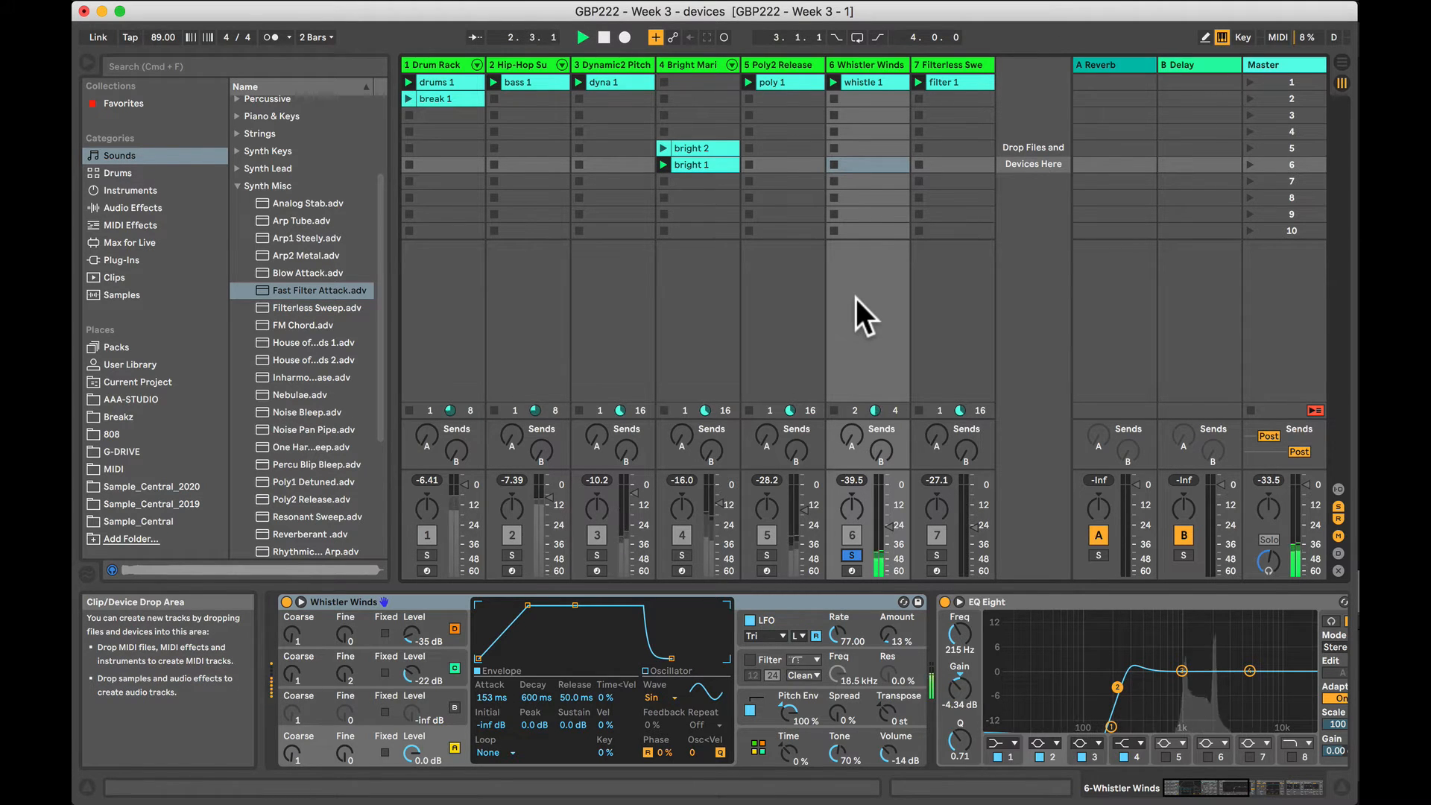
pyautogui.press('space')
# Inspect the Filterless Sweep track's instrument and audition the track soloed.
pyautogui.click(943, 65)
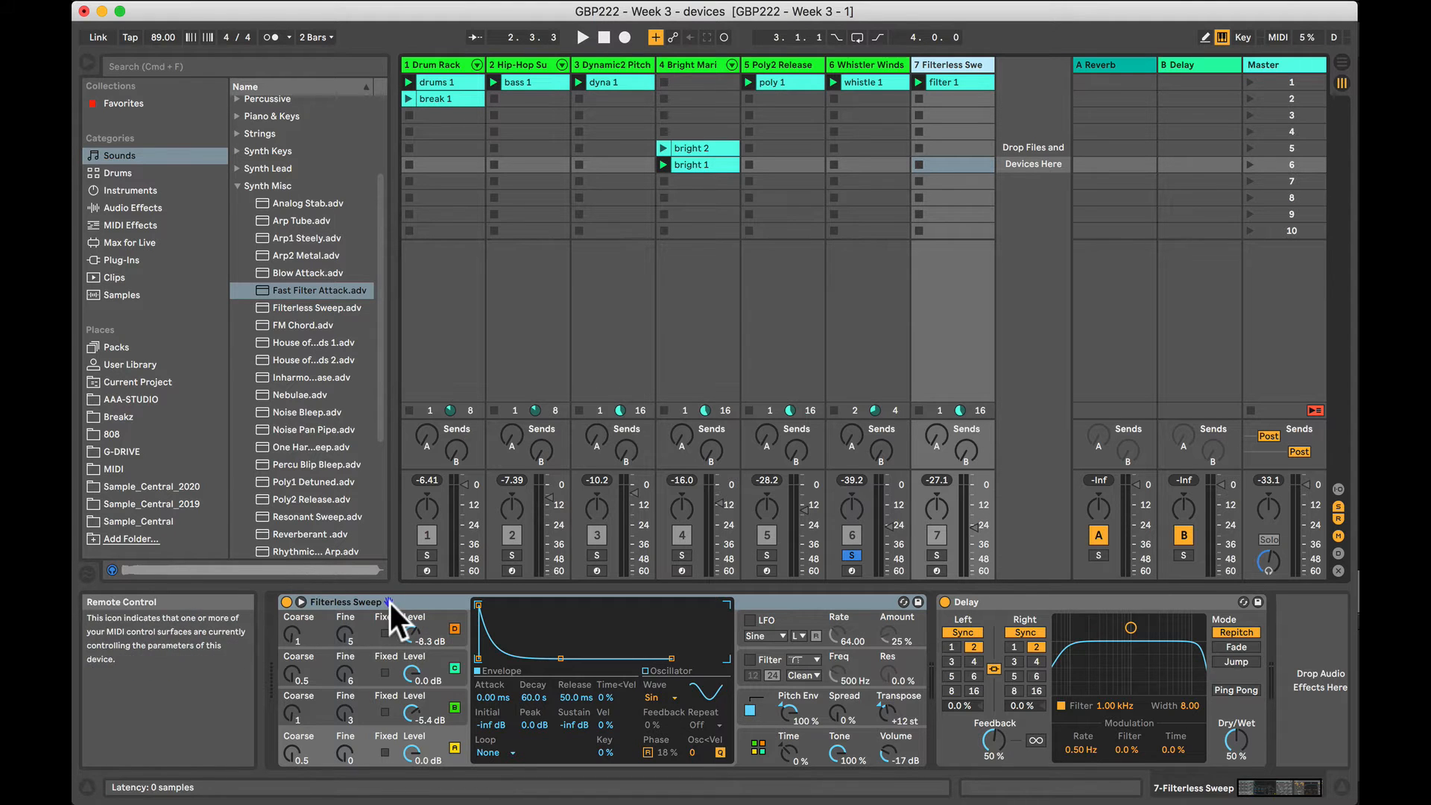
pyautogui.click(454, 605)
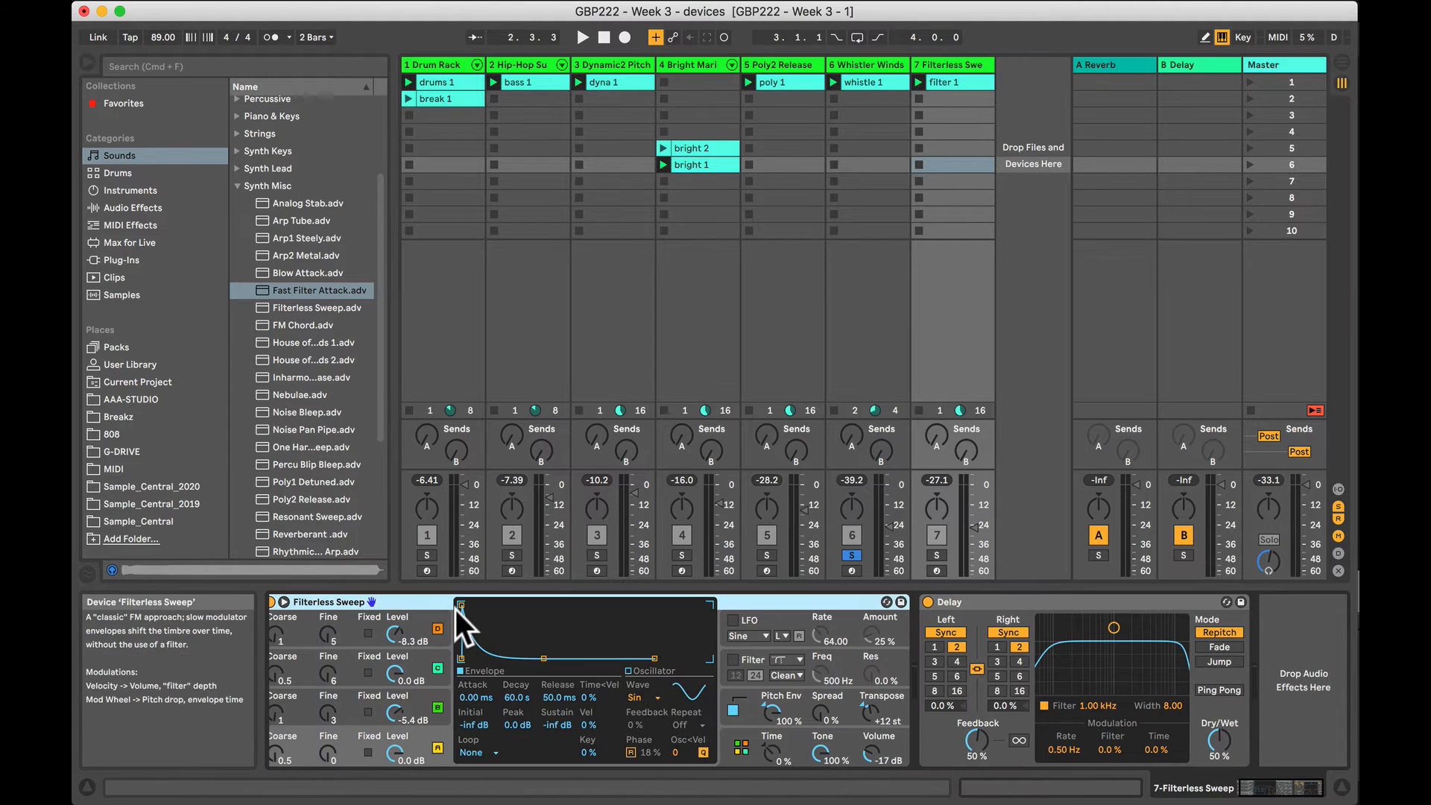
pyautogui.click(937, 555)
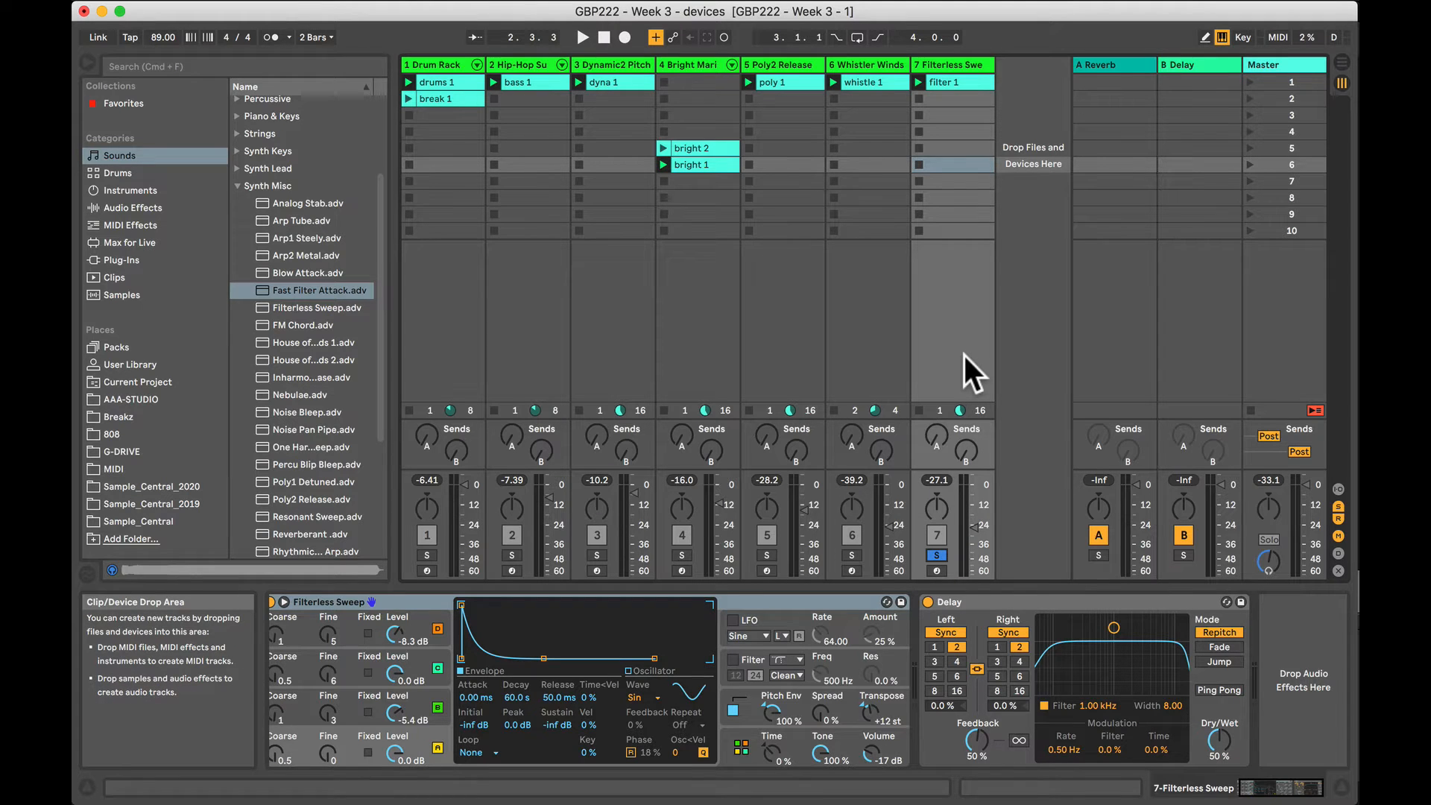
pyautogui.press('space')
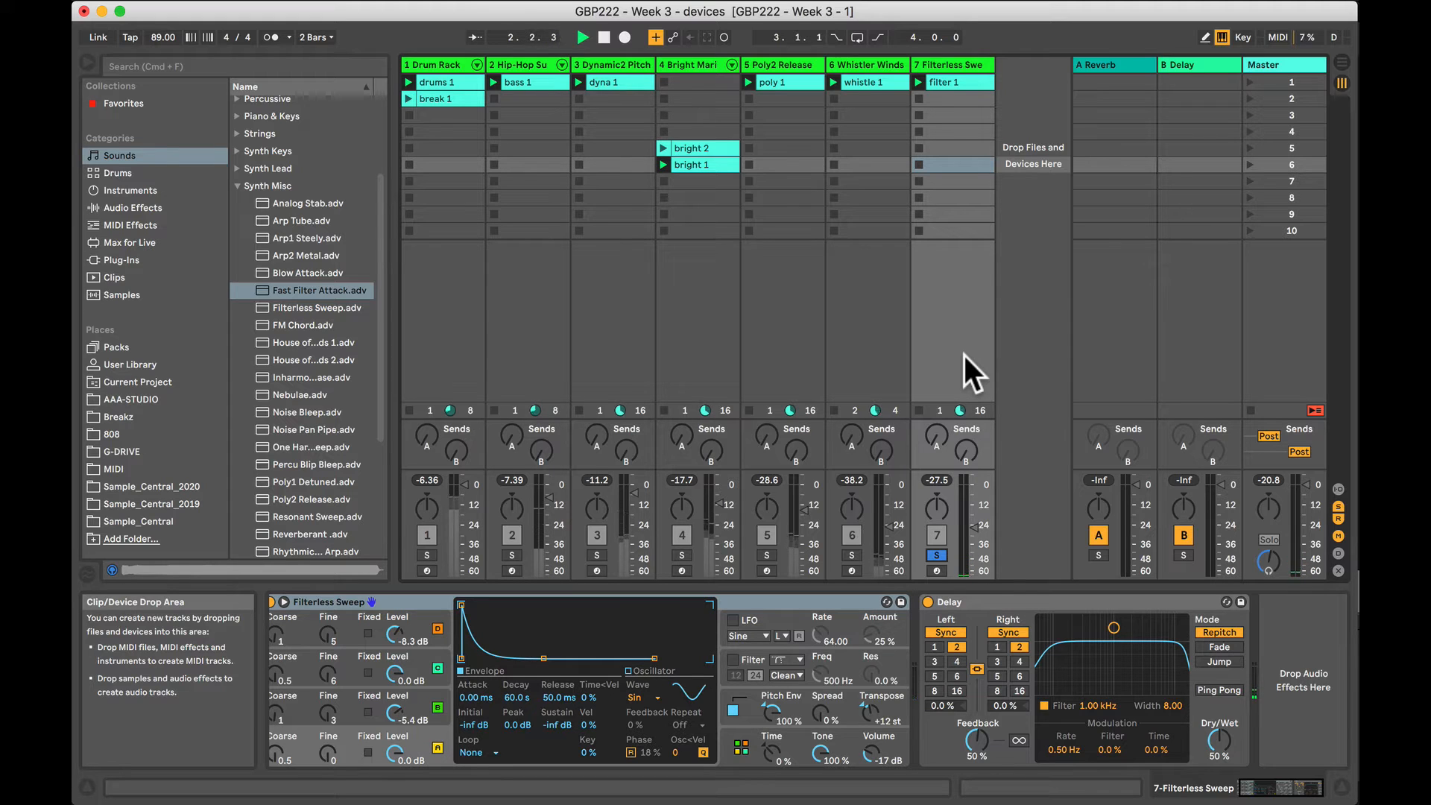
pyautogui.press('space')
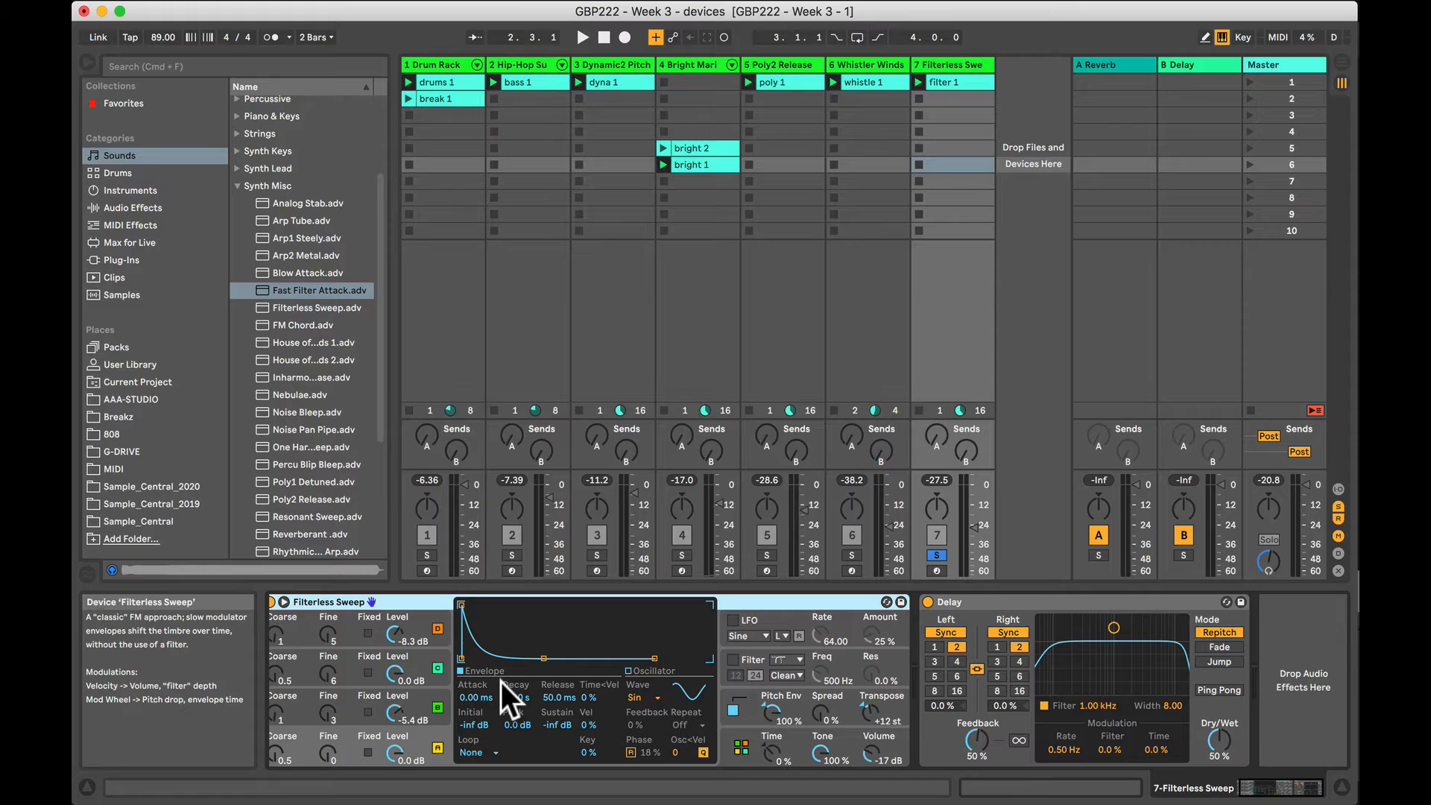
# Examine the Delay at the end of the Filterless Sweep track's chain and play the track briefly.
pyautogui.click(984, 603)
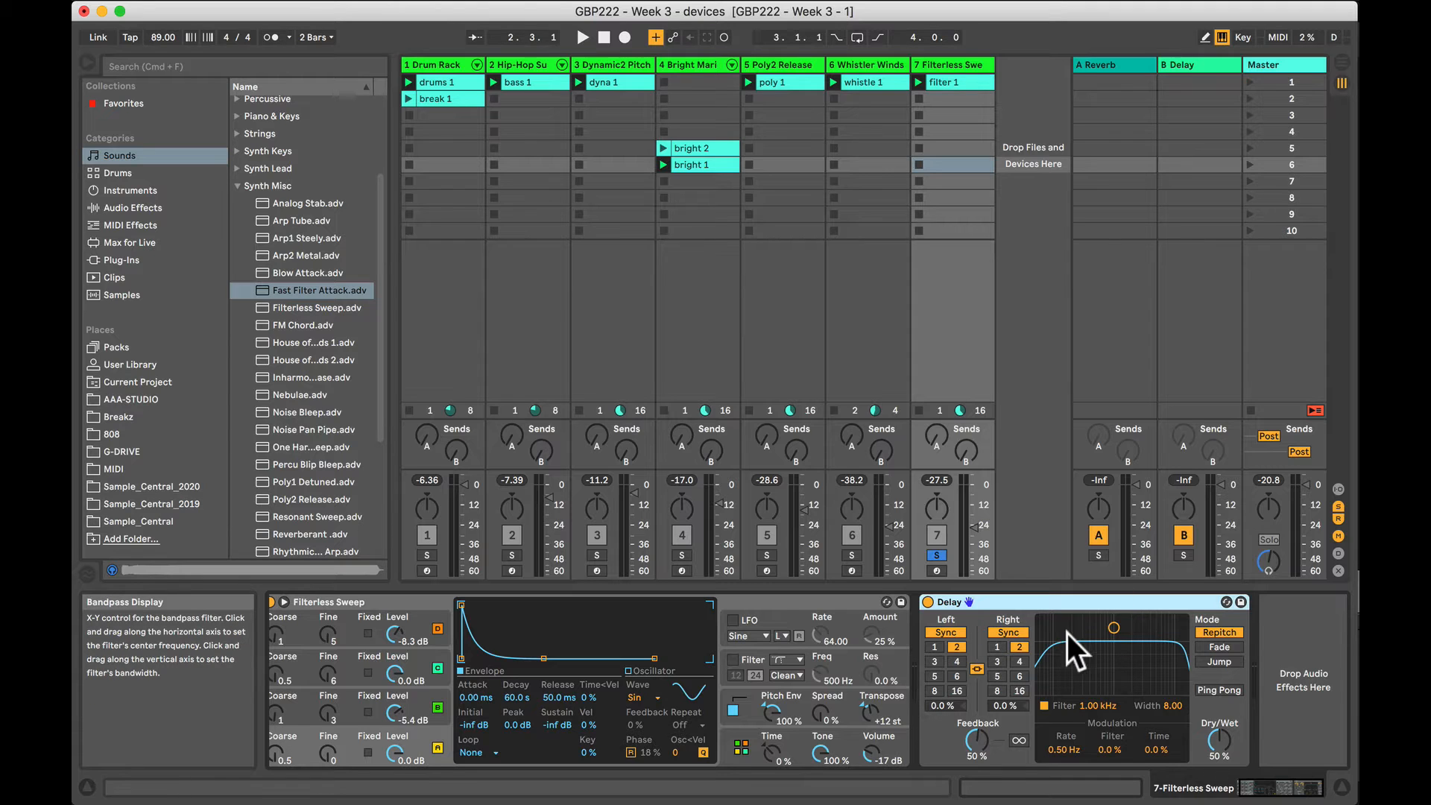
pyautogui.press('space')
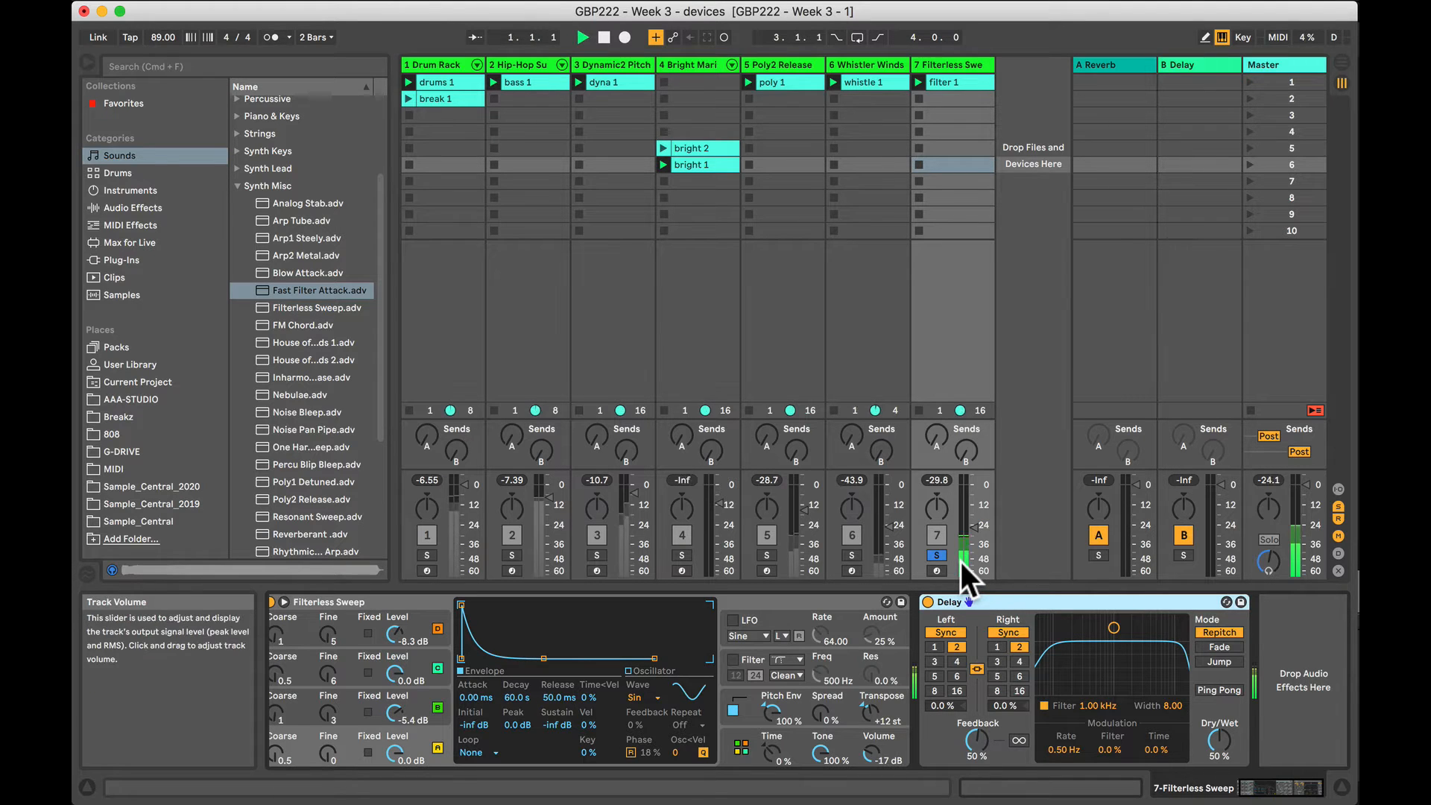
pyautogui.press('space')
# Unsolo the Filterless Sweep track, launch scene 1 to hear the tracks together, and stop playback.
pyautogui.click(936, 555)
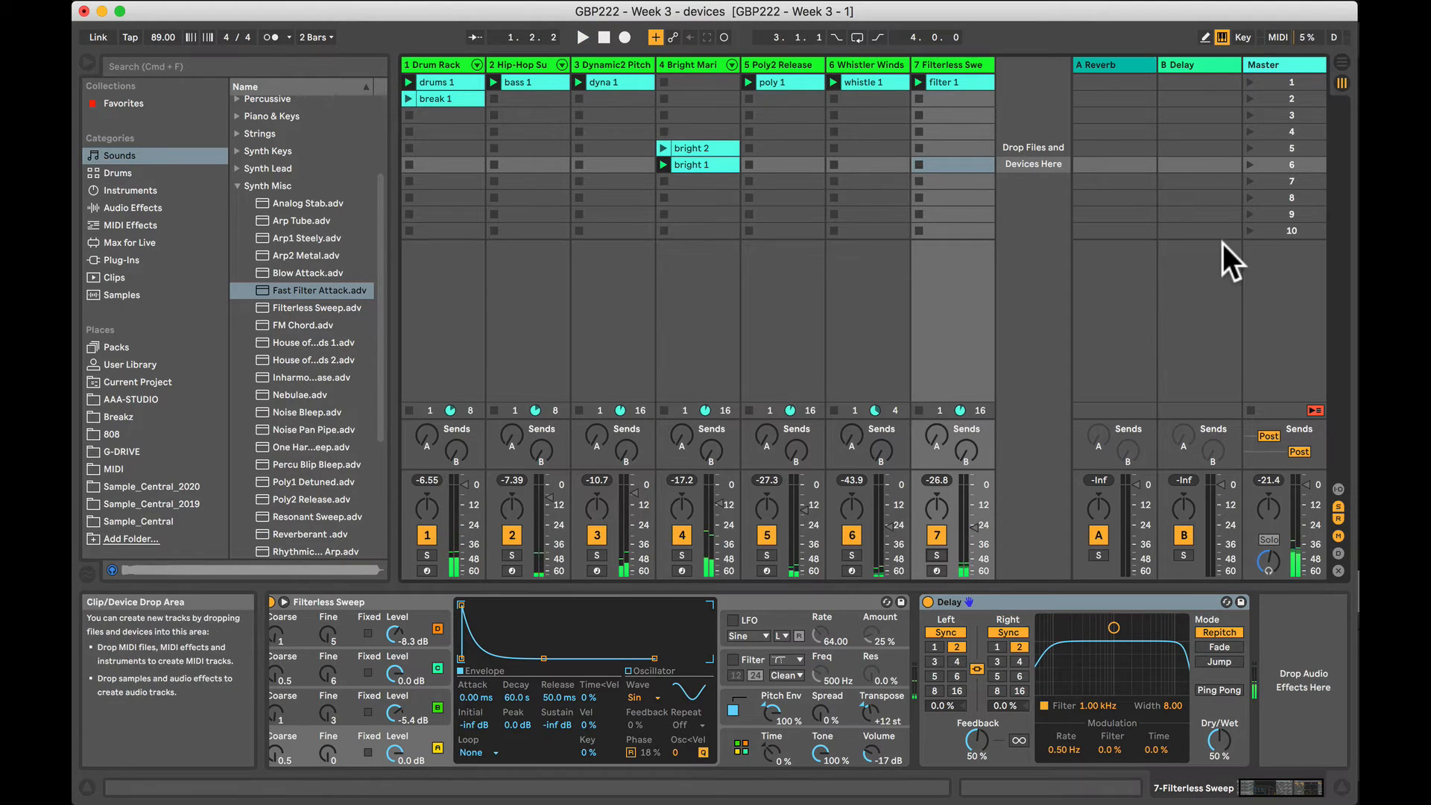
pyautogui.click(1249, 81)
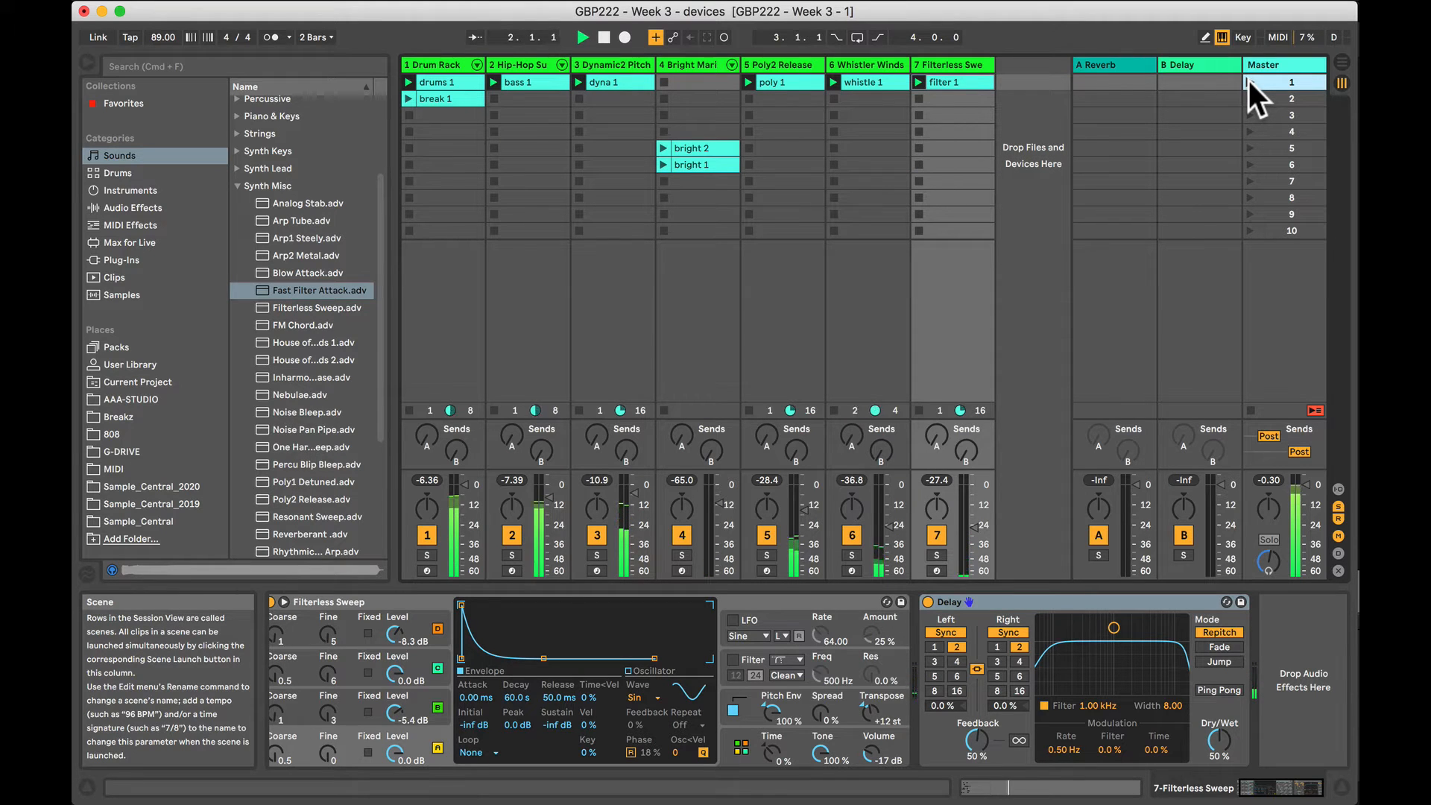
pyautogui.press('space')
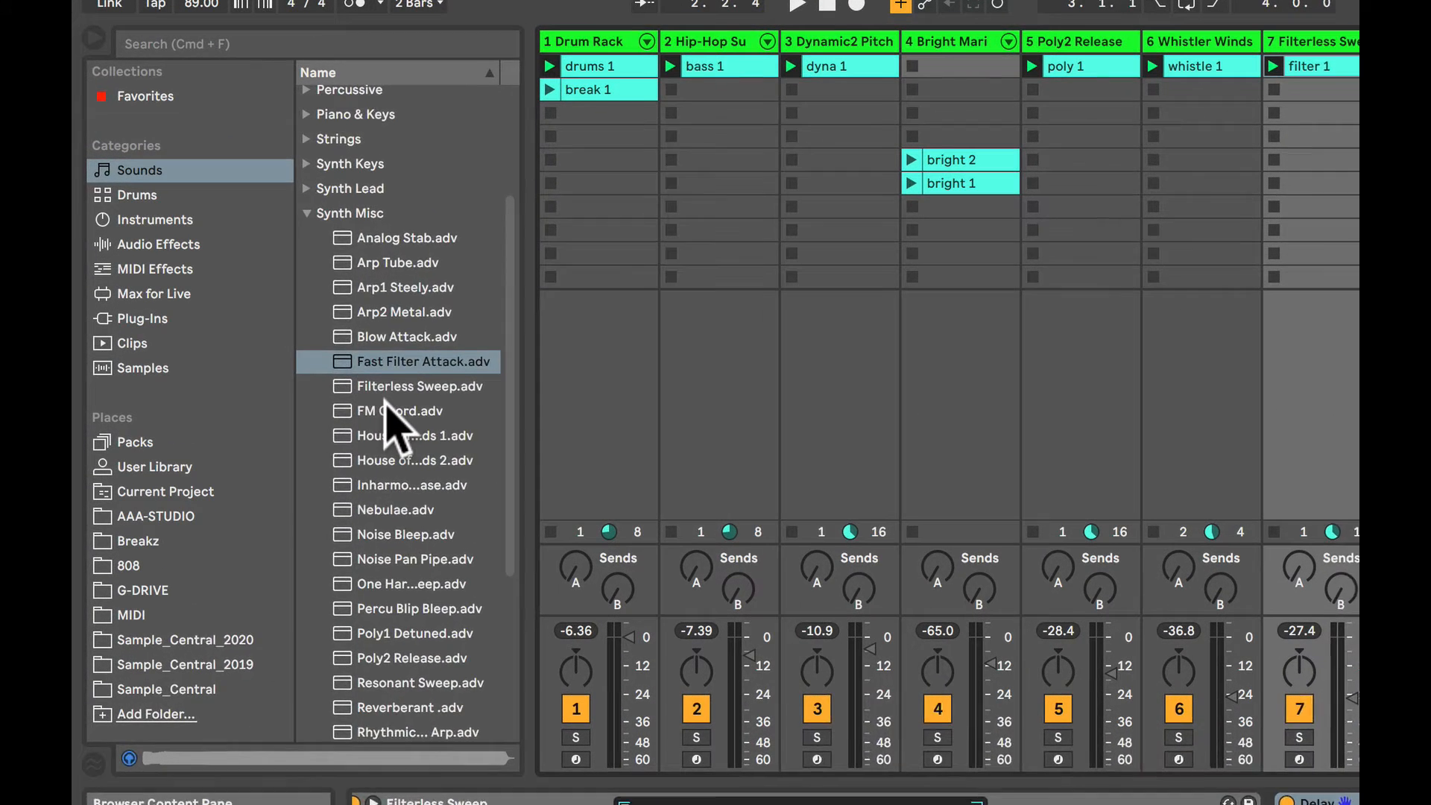
# Collapse the Synth Misc folder to show the full list of sound categories in the browser.
pyautogui.scroll(4, 240, 309)
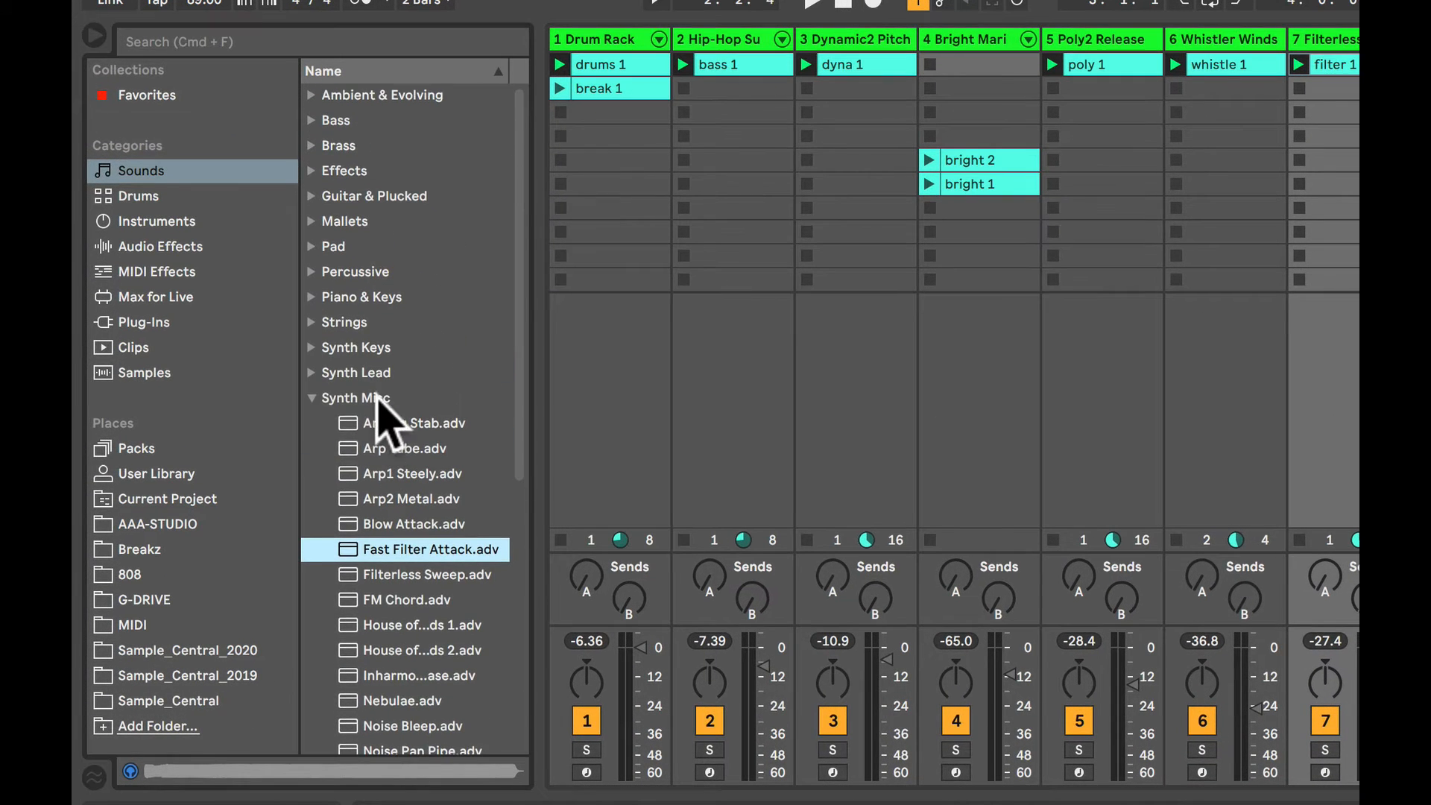
pyautogui.click(312, 398)
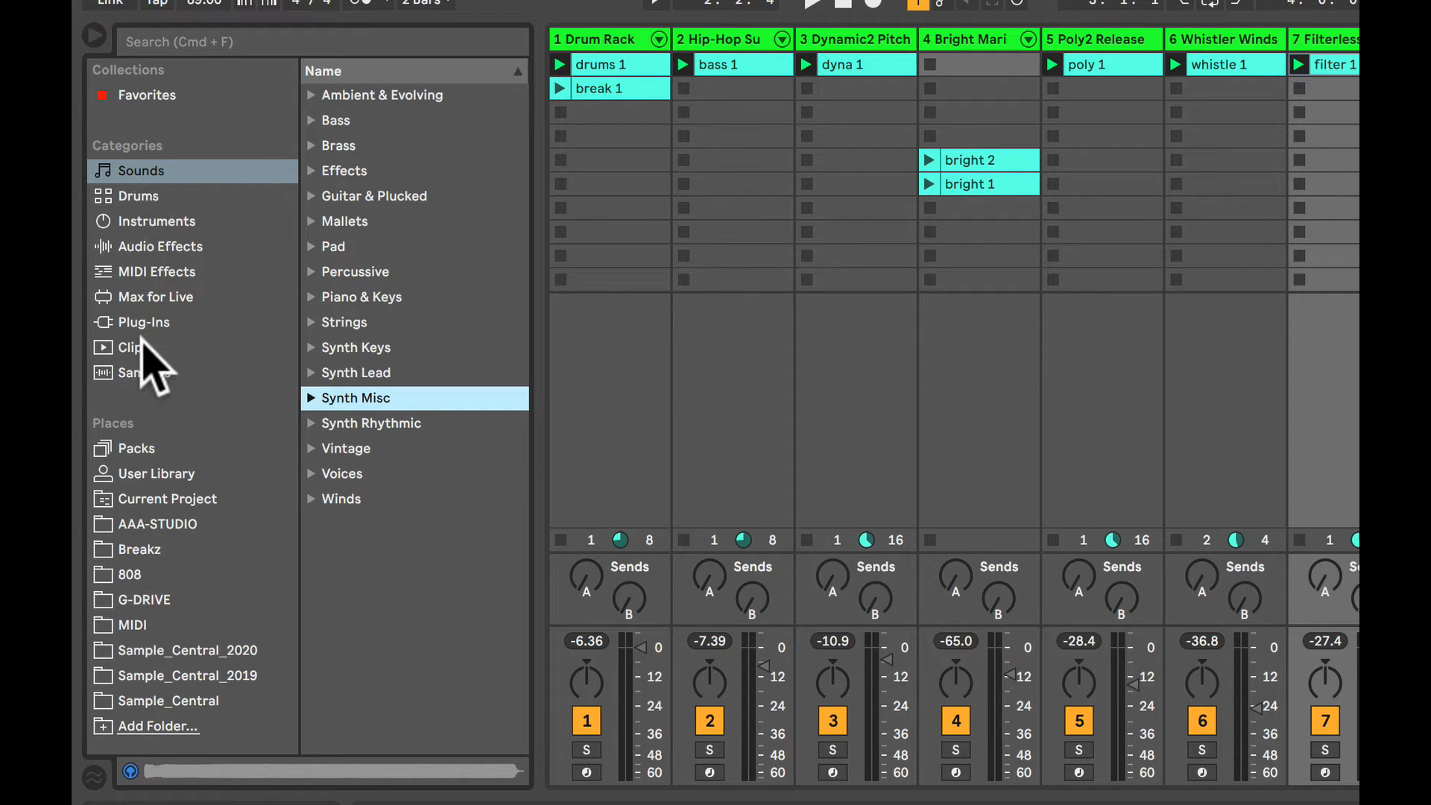
pyautogui.click(145, 176)
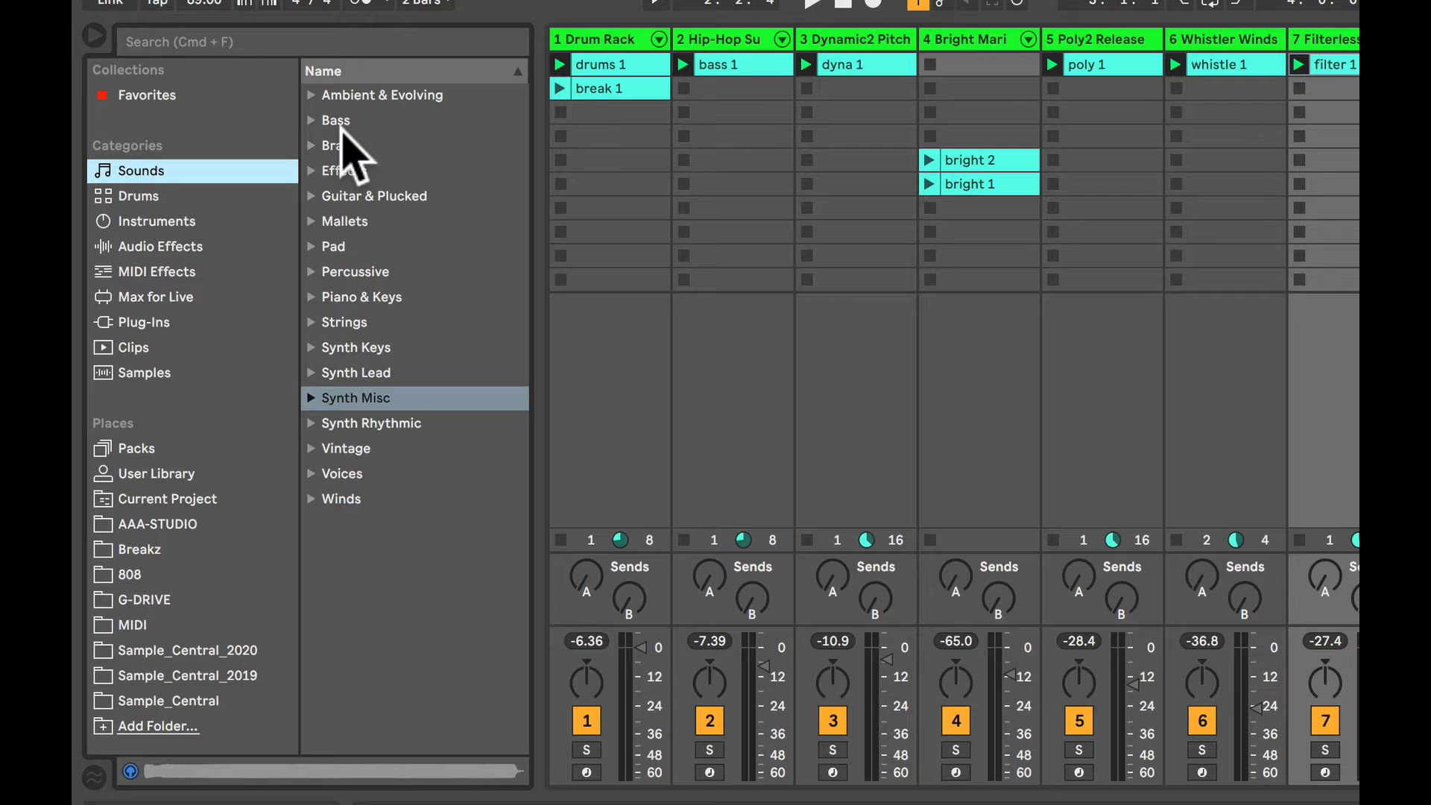
# Preview the first presets in the Mallets folder, from the chime preset through Airy Bell to Balafon1 Hollow, and collapse the folder.
pyautogui.click(311, 222)
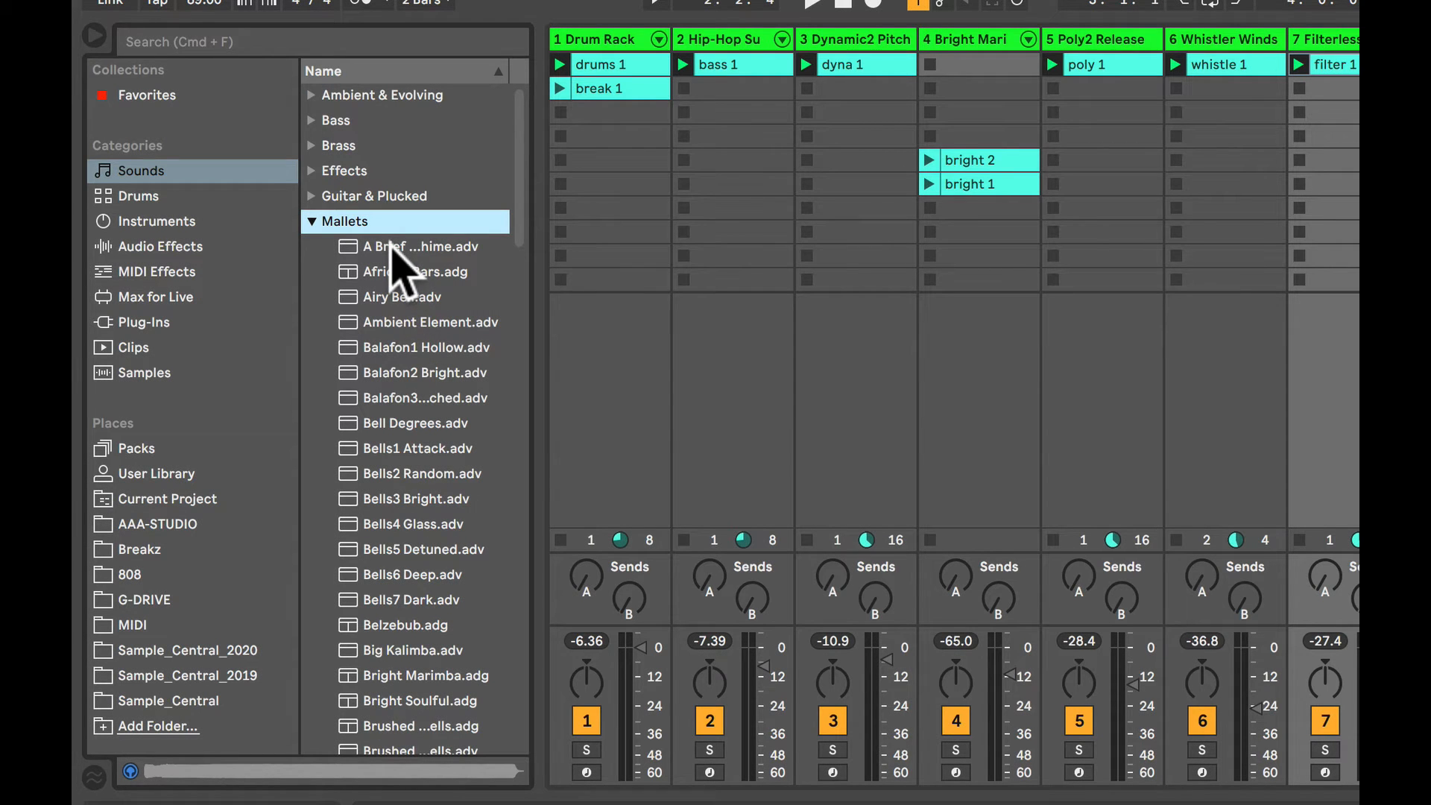
pyautogui.click(392, 248)
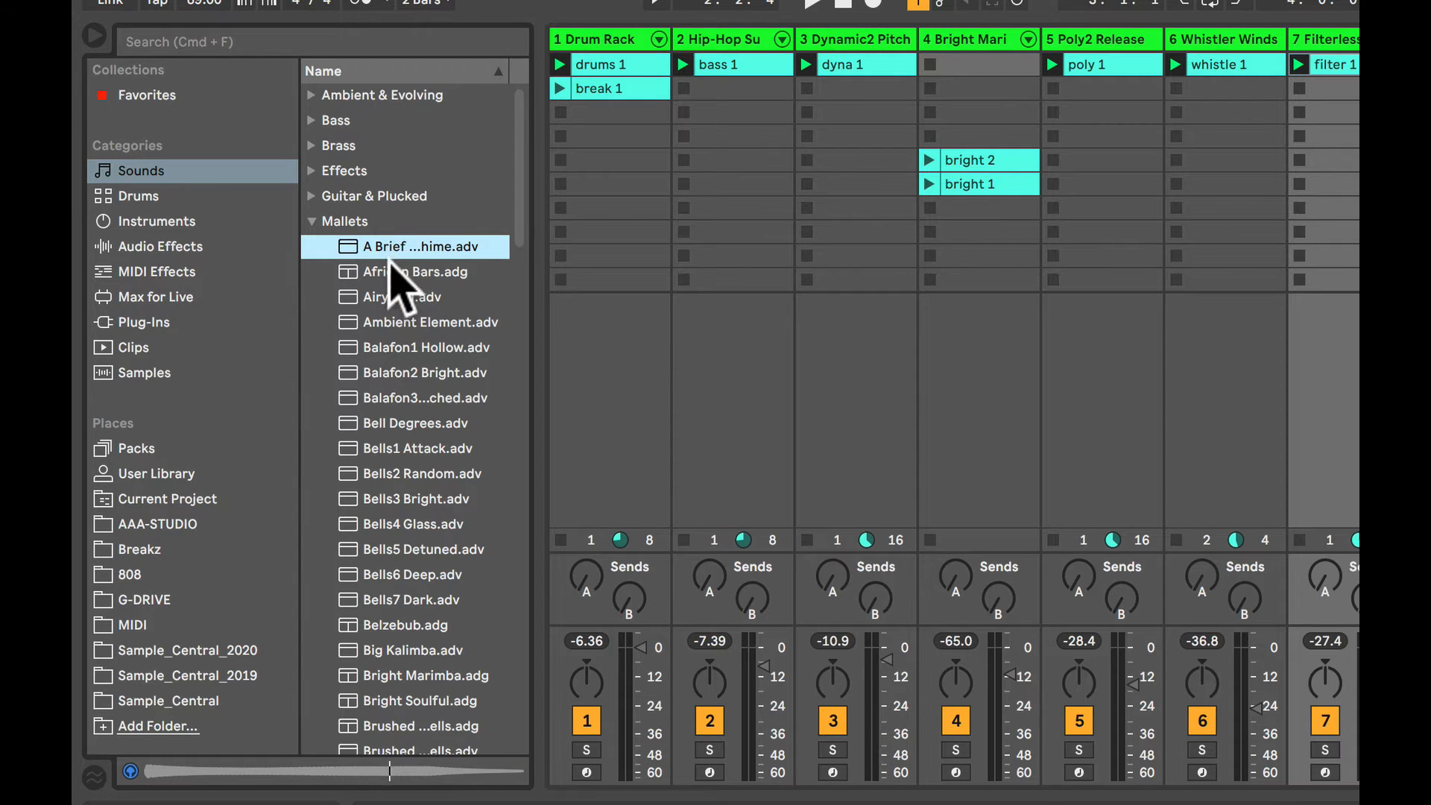
pyautogui.click(389, 274)
pyautogui.click(388, 297)
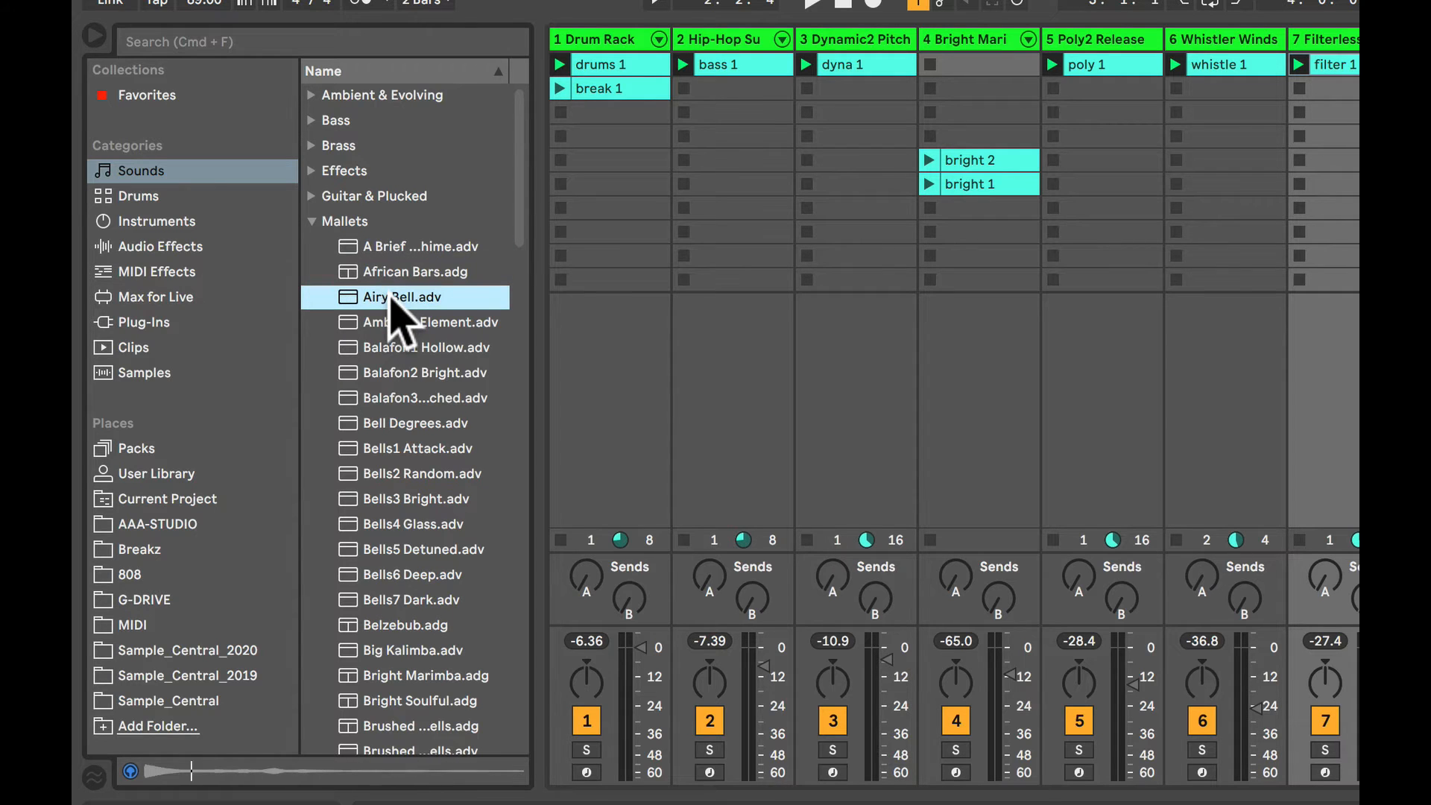
pyautogui.click(392, 324)
pyautogui.click(392, 349)
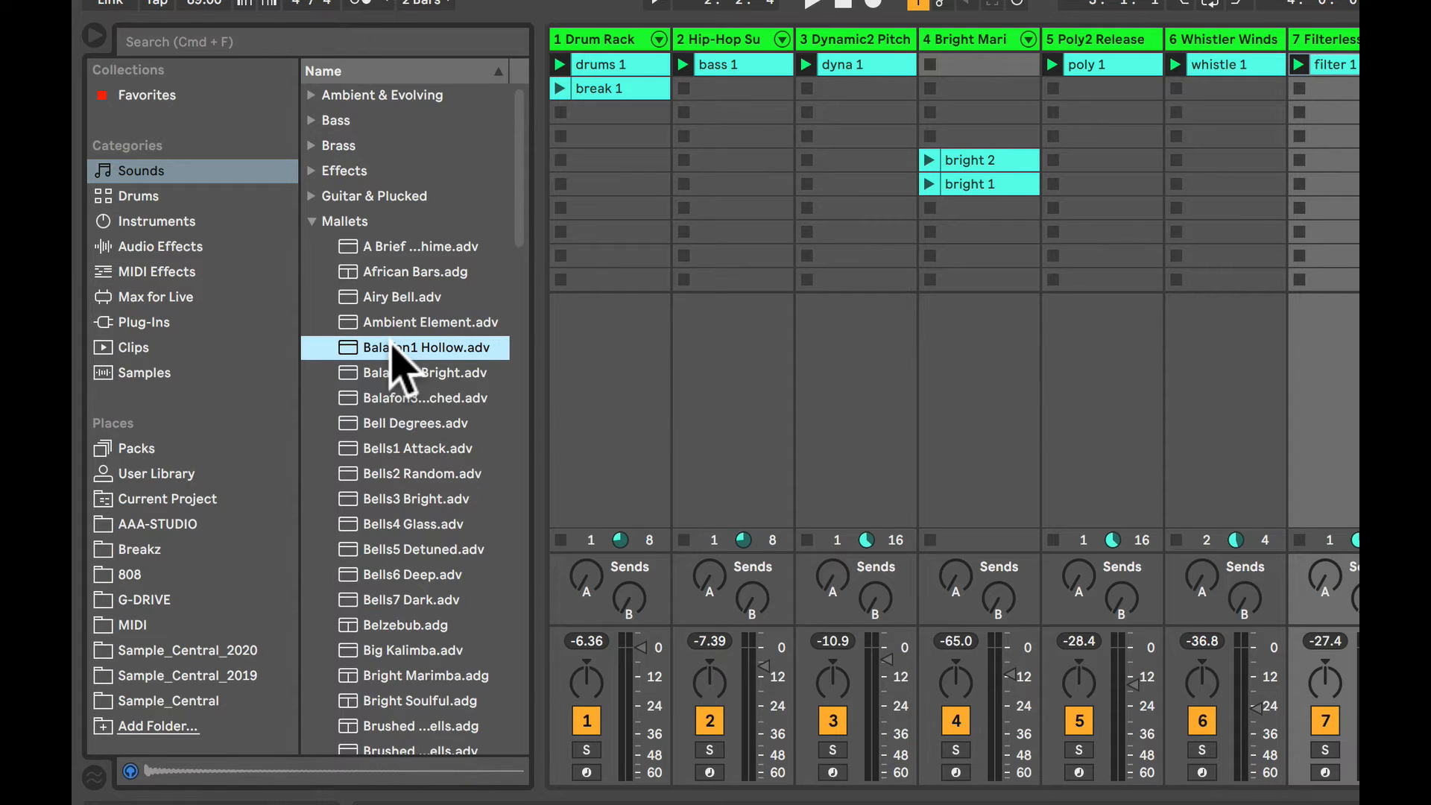
pyautogui.click(312, 221)
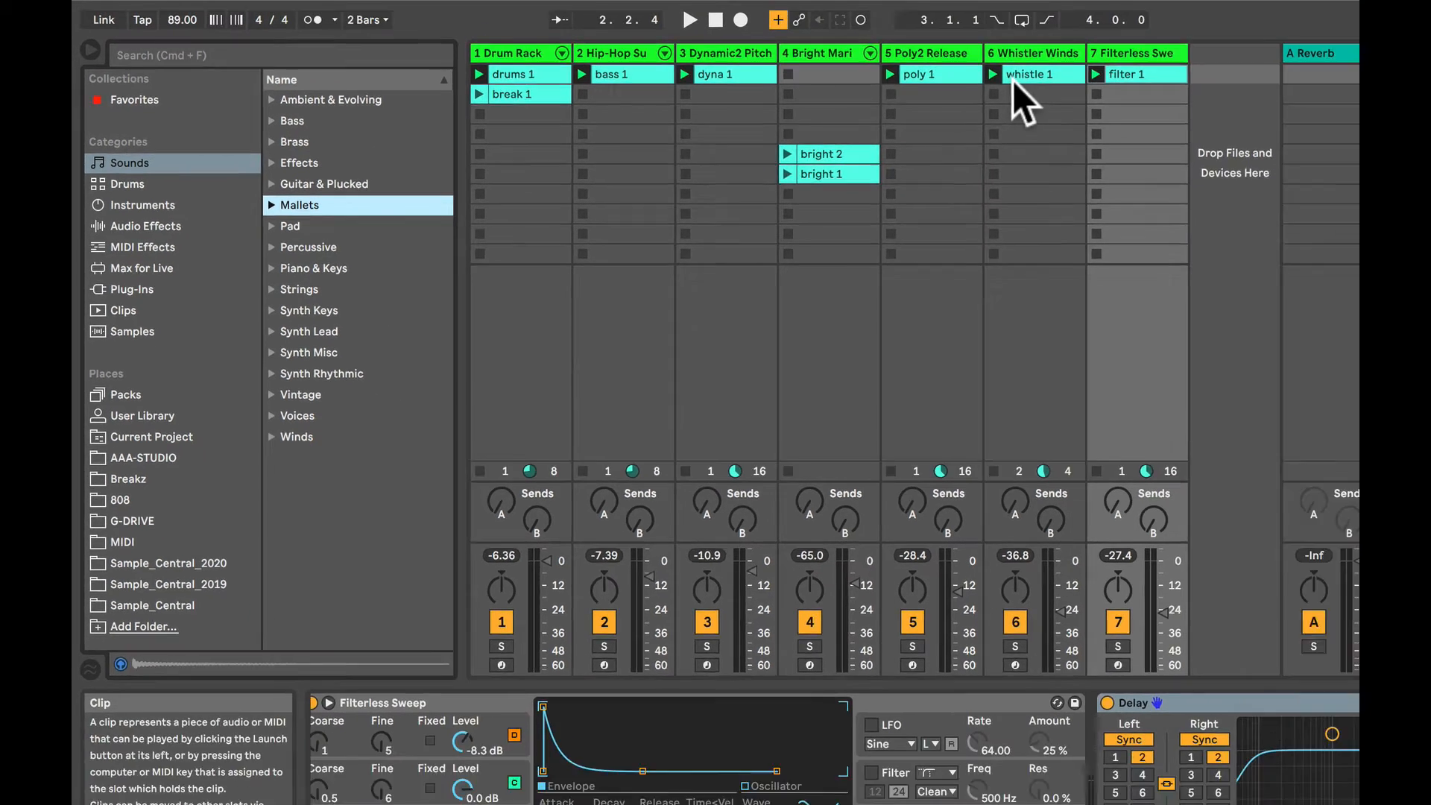
# Solo the Bright Marimba track, play its bright 1 clip, and stop playback.
pyautogui.click(822, 53)
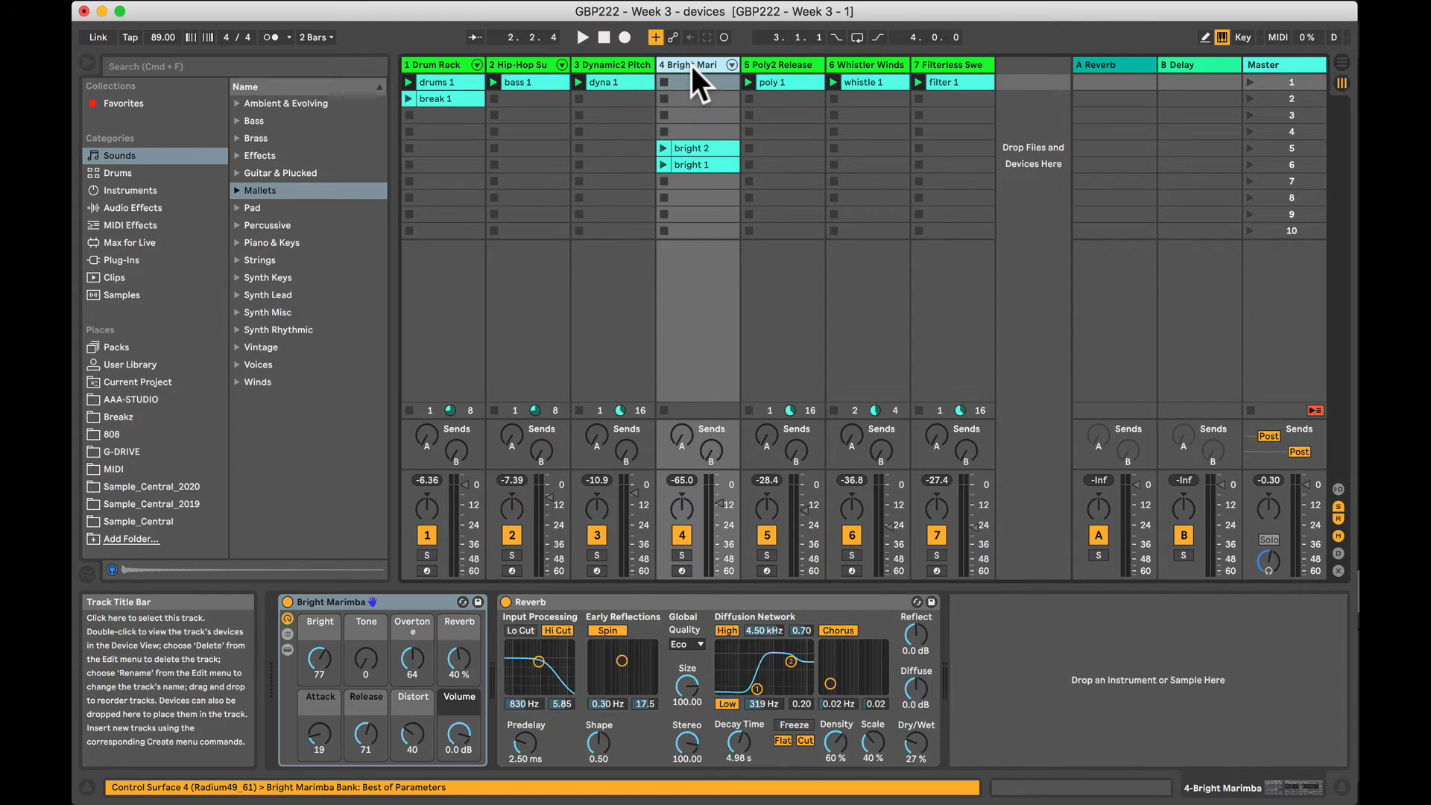
pyautogui.click(682, 555)
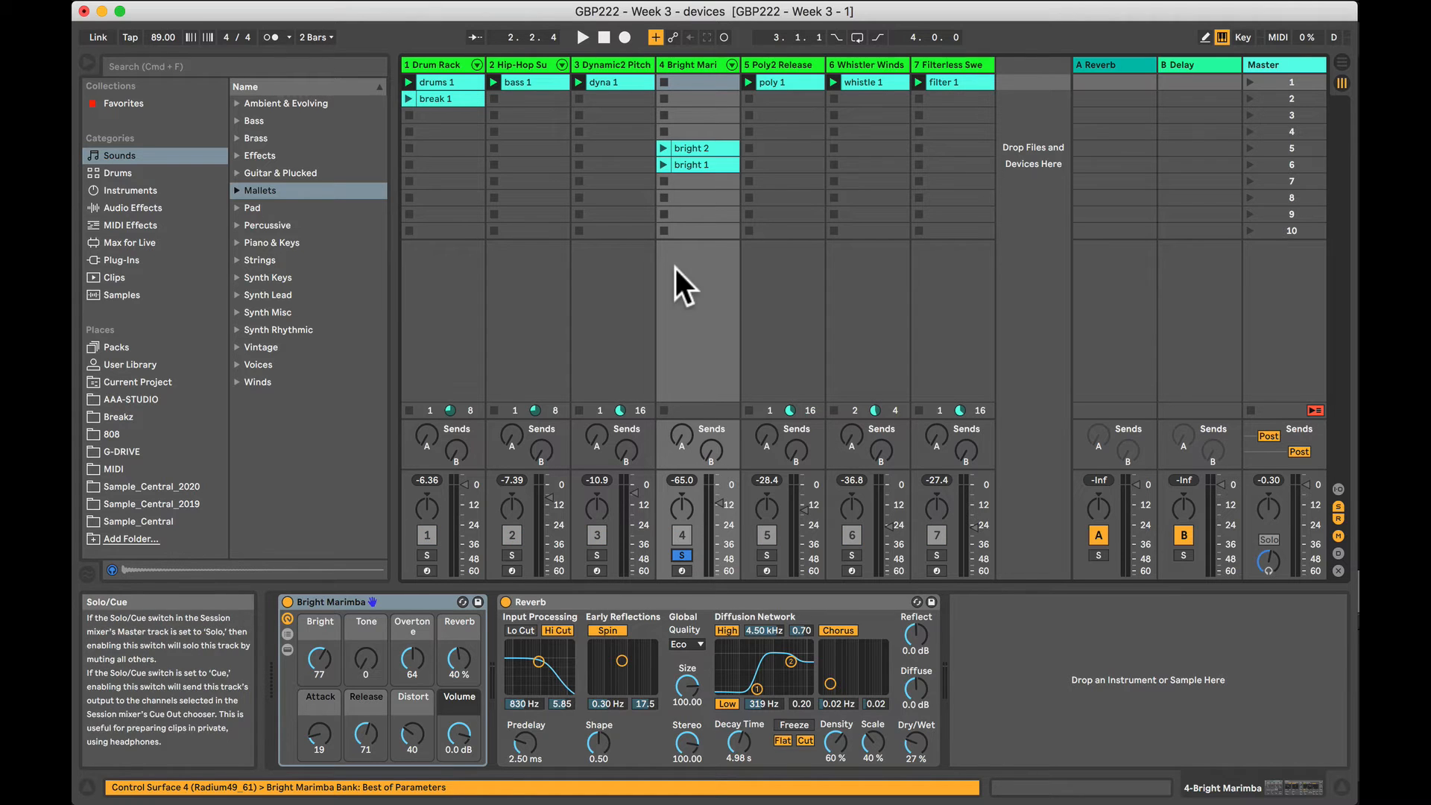
pyautogui.click(663, 164)
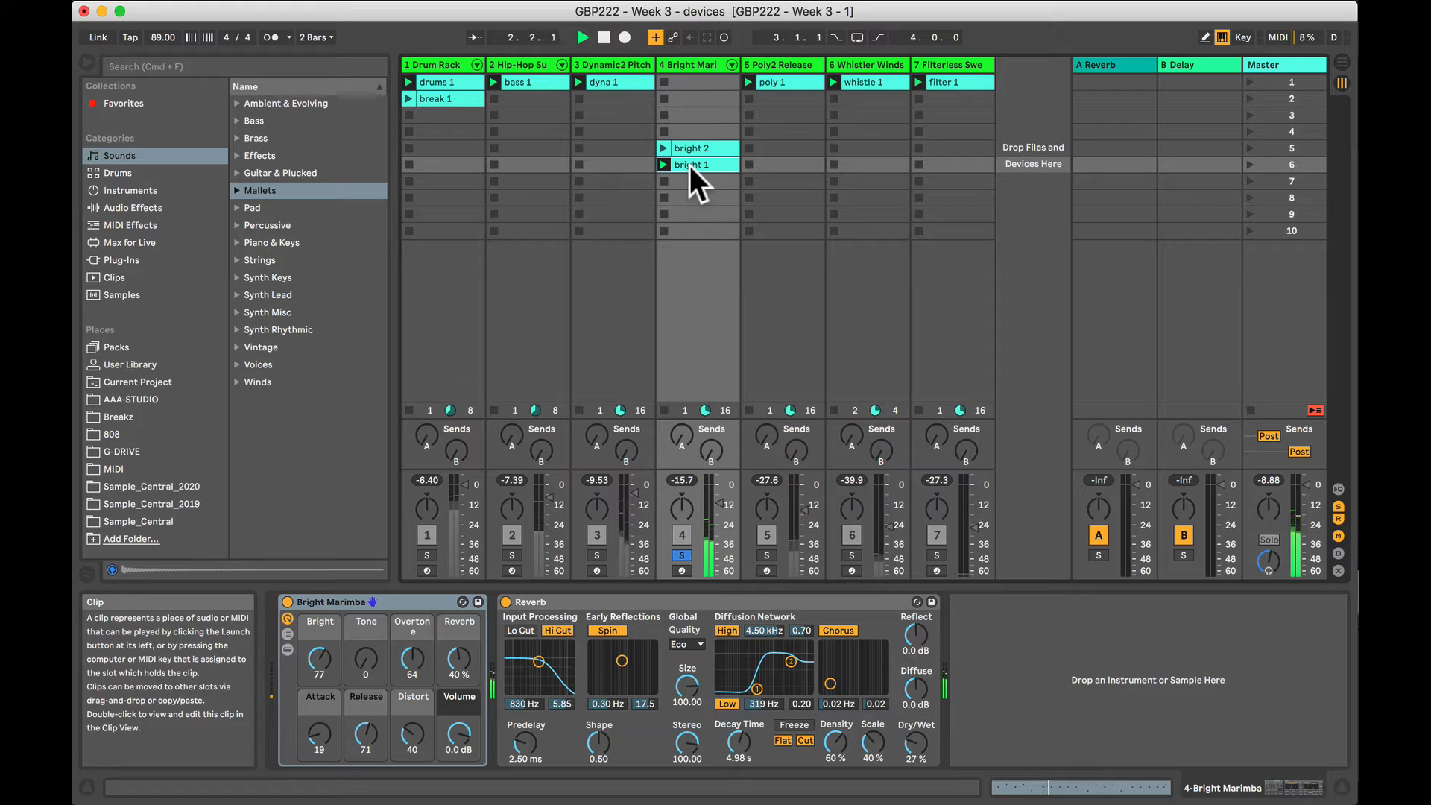
pyautogui.press('space')
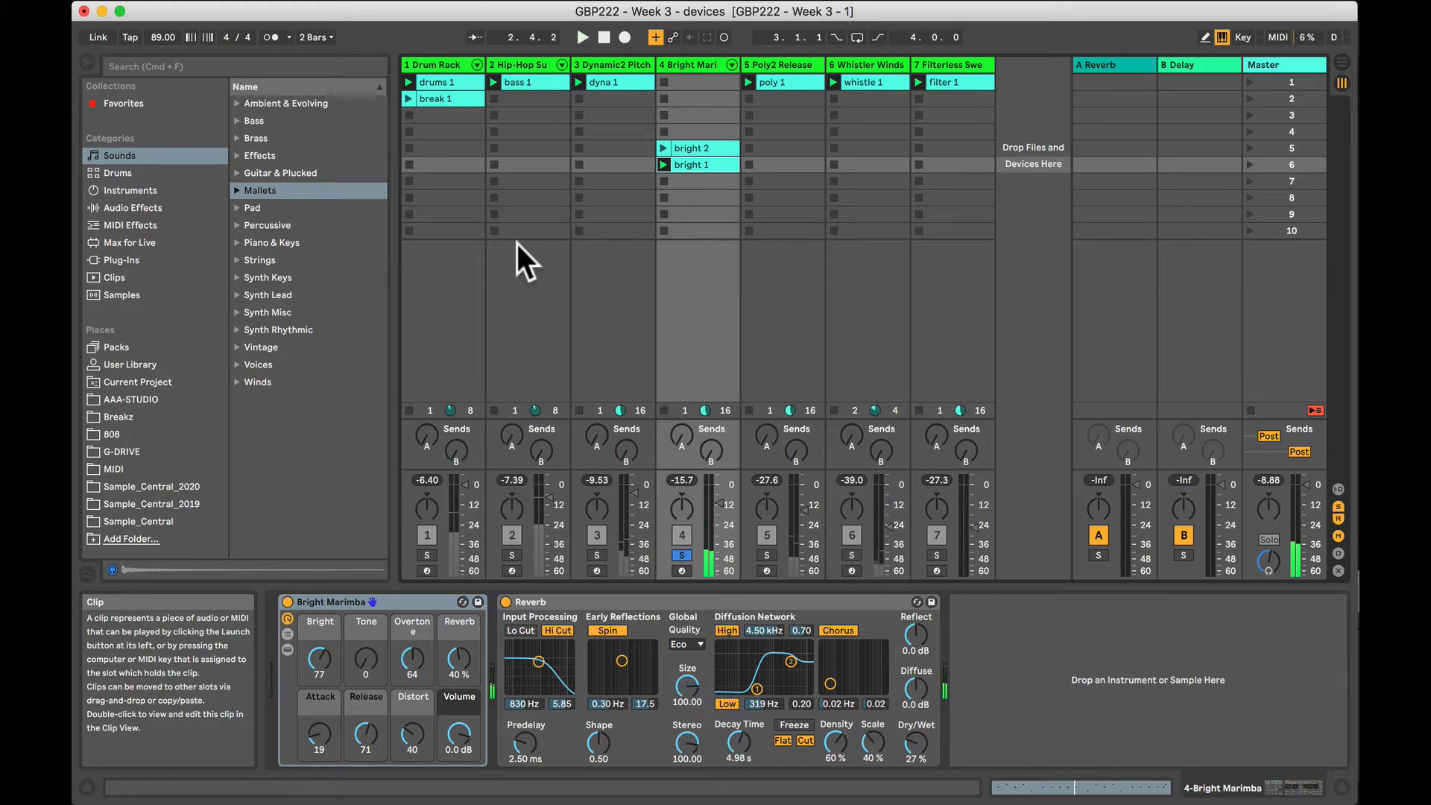
# Reopen the Mallets folder and preview further presets, including Belzebub, Bright Marimba, Damped Bells, Distorted and Dream Cycle.
pyautogui.click(237, 191)
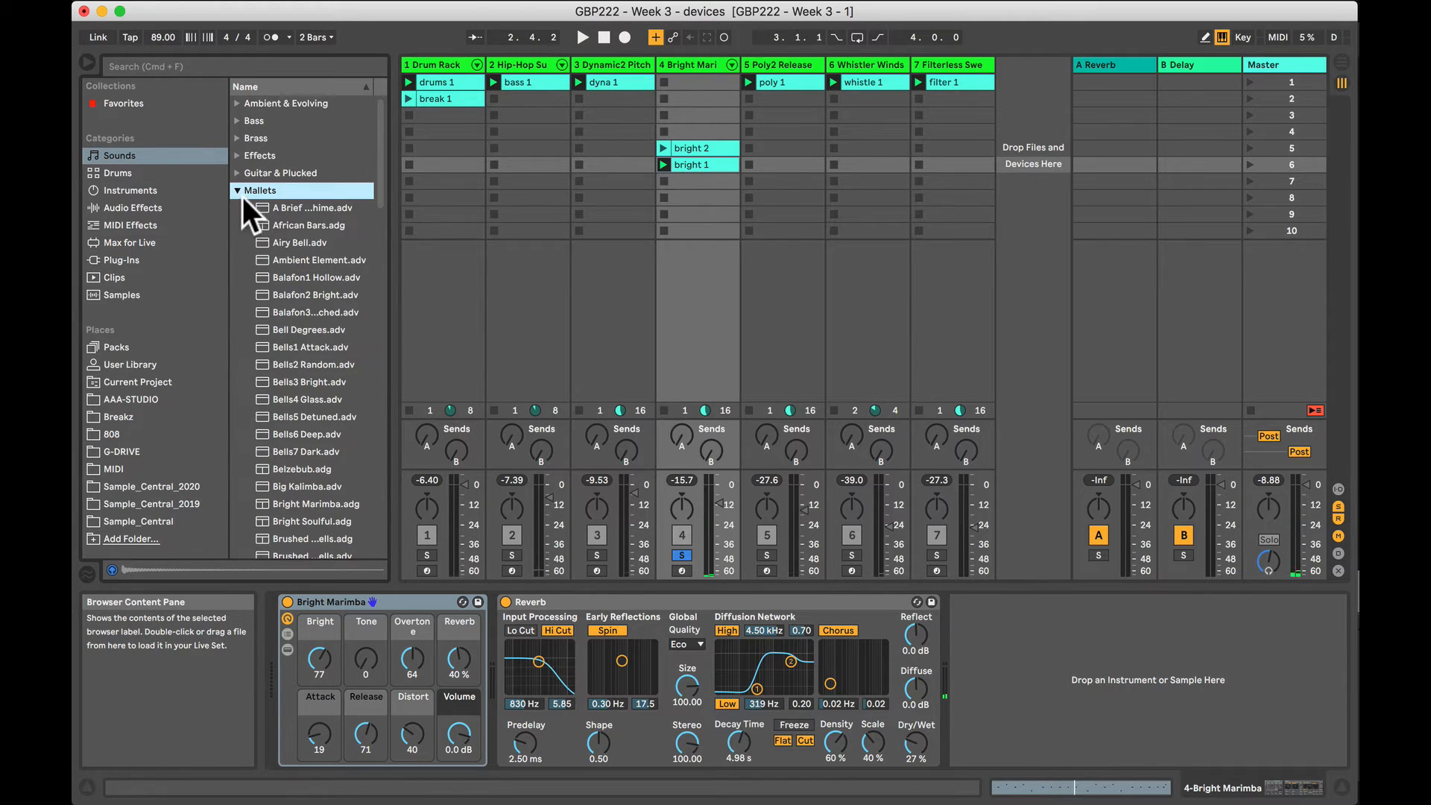
pyautogui.scroll(-3, 304, 230)
pyautogui.click(297, 260)
pyautogui.click(293, 315)
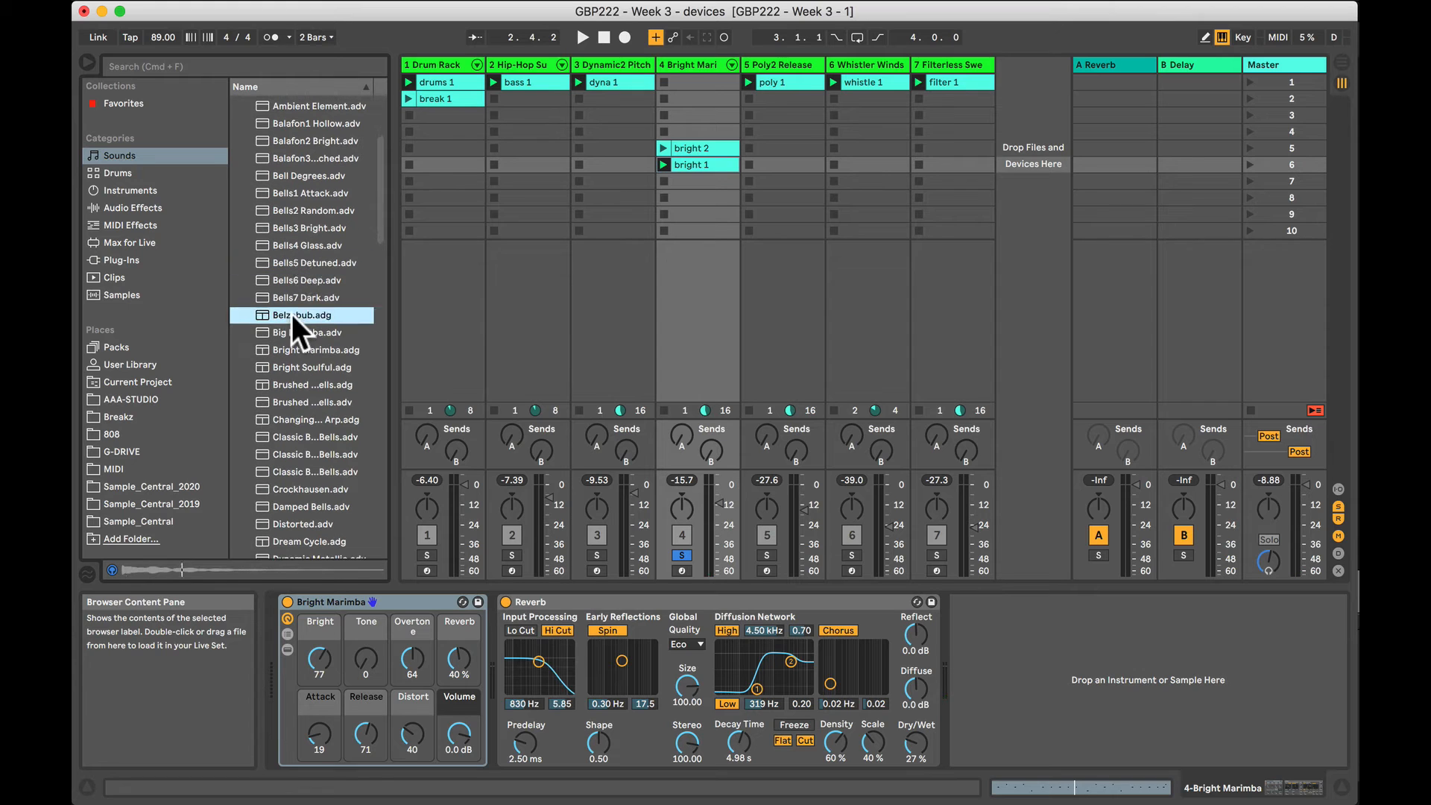
pyautogui.click(289, 346)
pyautogui.click(295, 381)
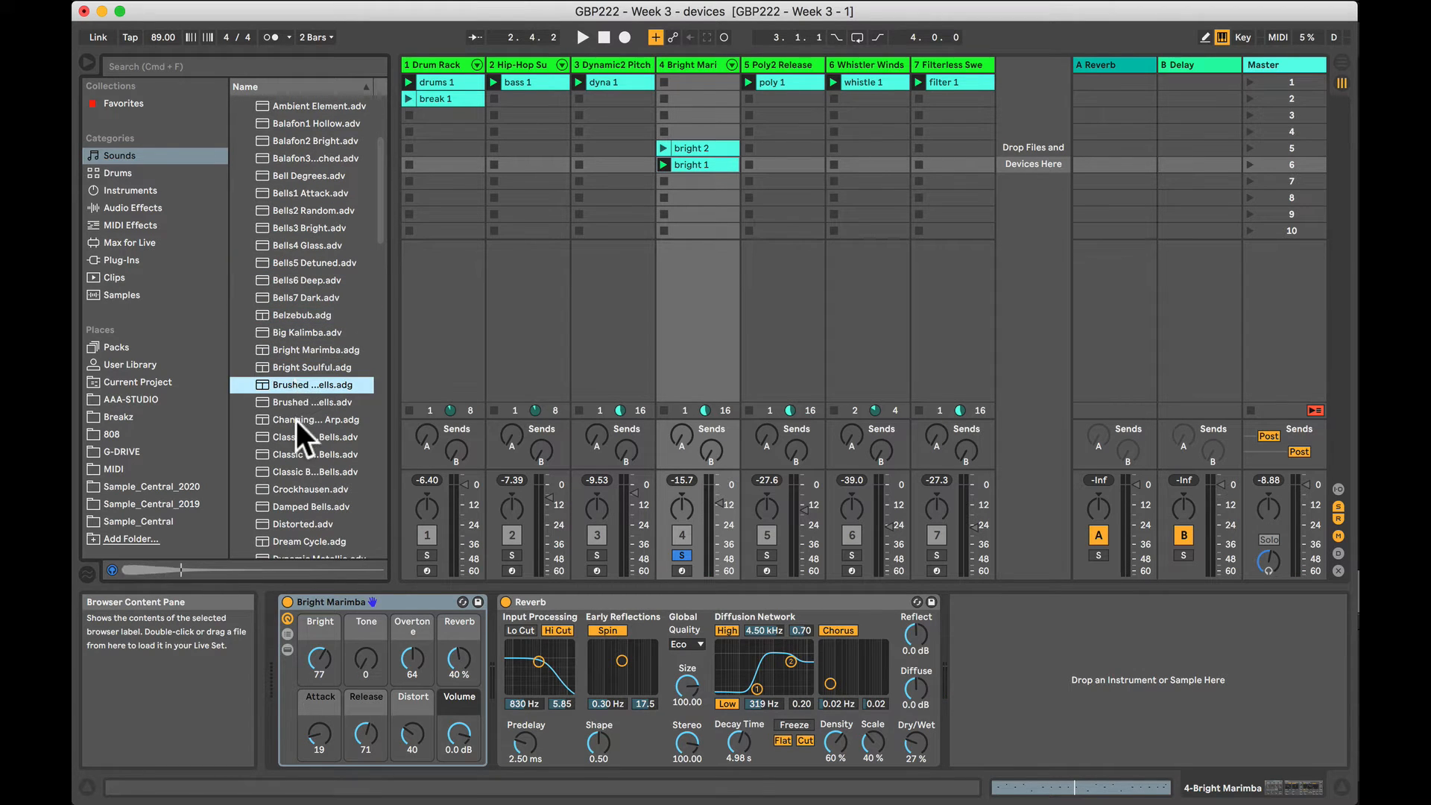
pyautogui.click(296, 421)
pyautogui.click(298, 461)
pyautogui.scroll(-2, 310, 417)
pyautogui.click(309, 414)
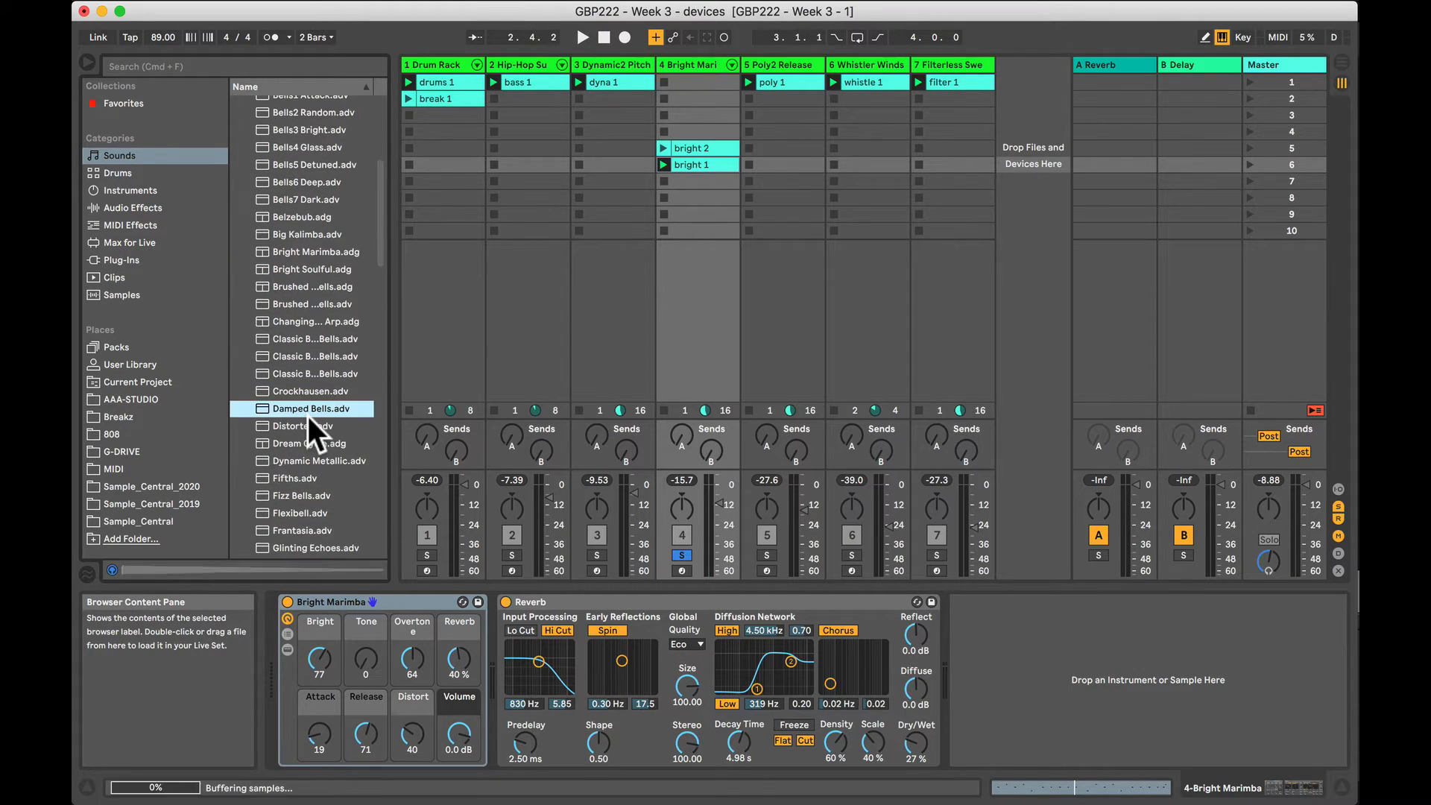
pyautogui.click(314, 426)
pyautogui.click(307, 447)
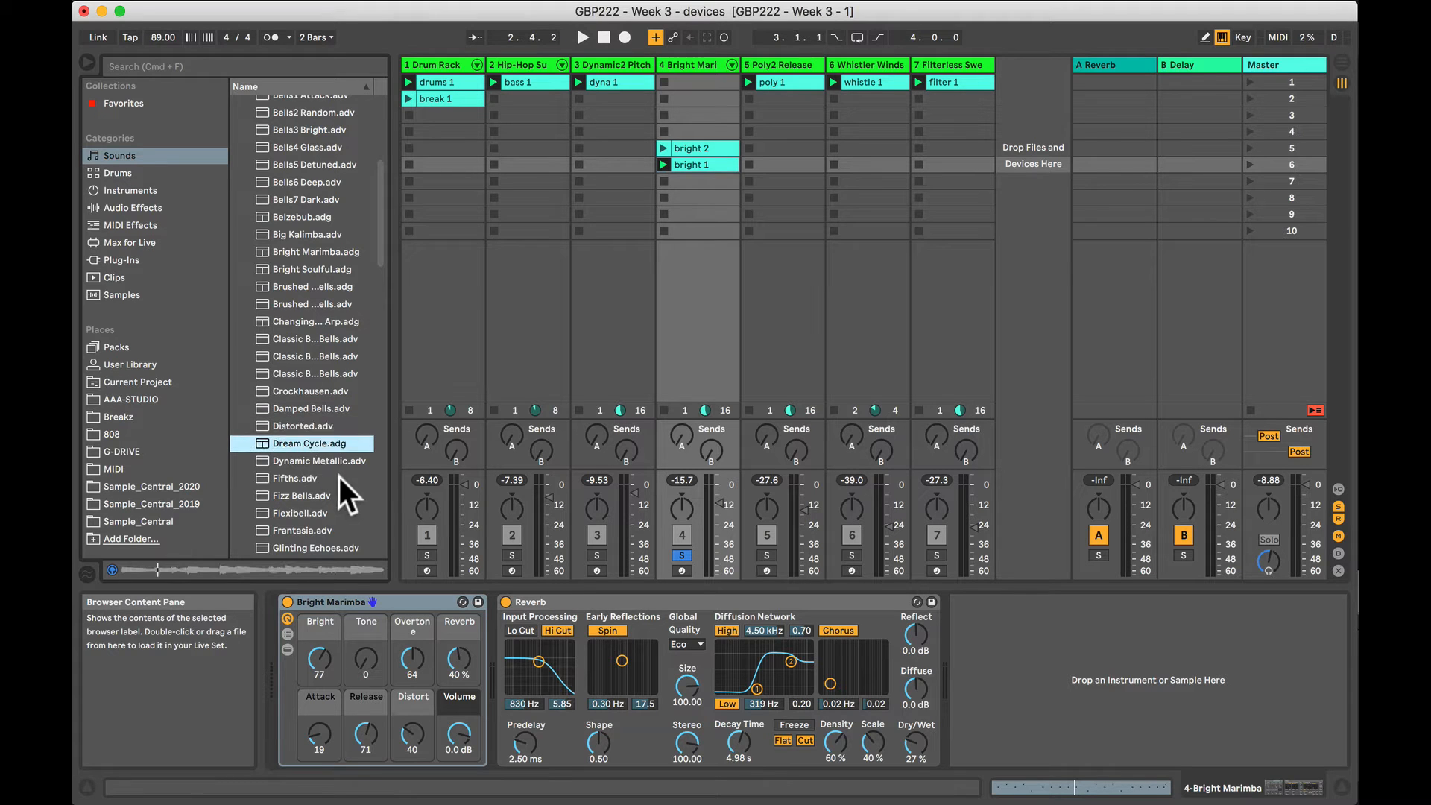
# Replace the Bright Marimba instrument with the Fifths mallet preset and audition the bright 1 clip with it.
pyautogui.scroll(-1, 338, 477)
pyautogui.scroll(-1, 339, 477)
pyautogui.click(309, 370)
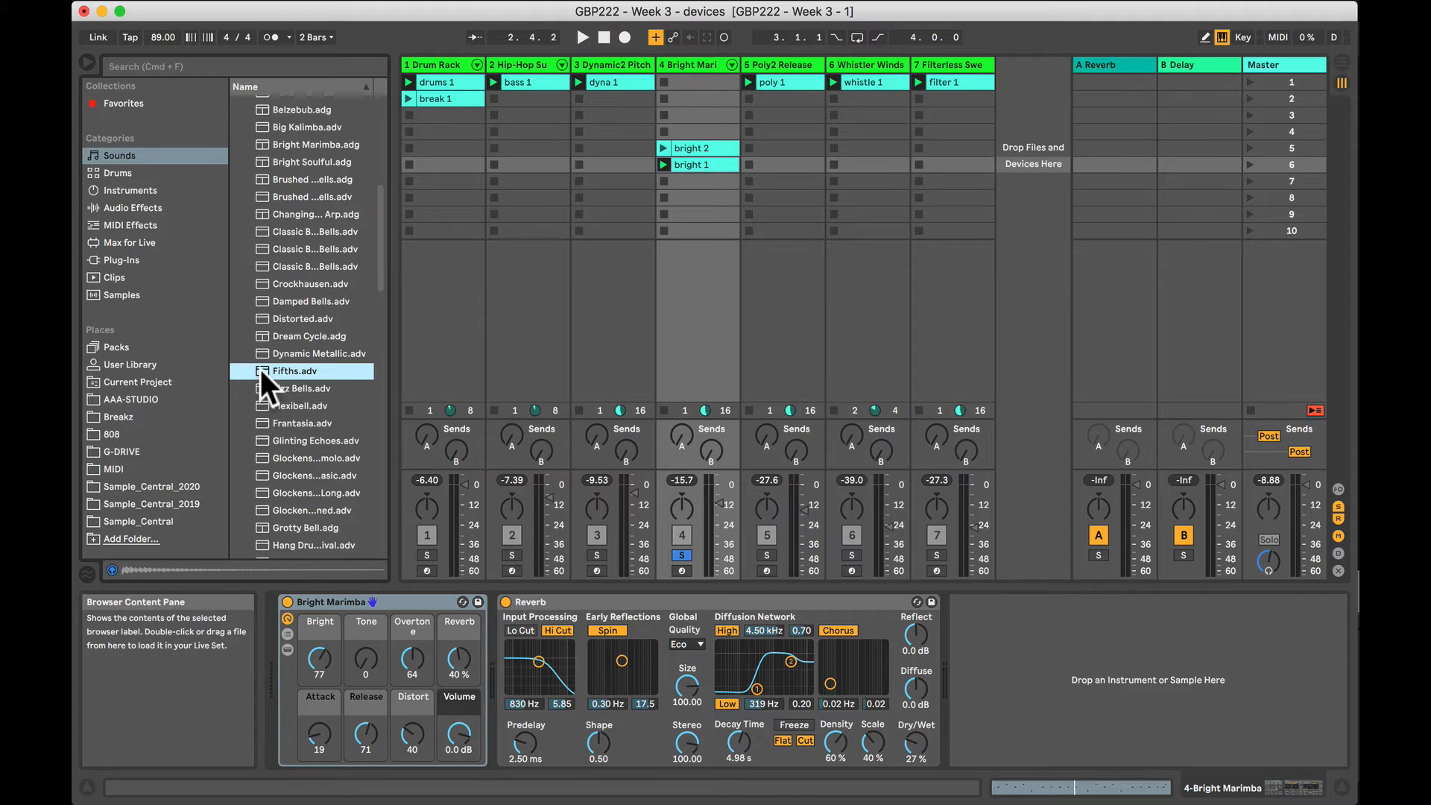
pyautogui.moveTo(260, 368); pyautogui.dragTo(336, 602)
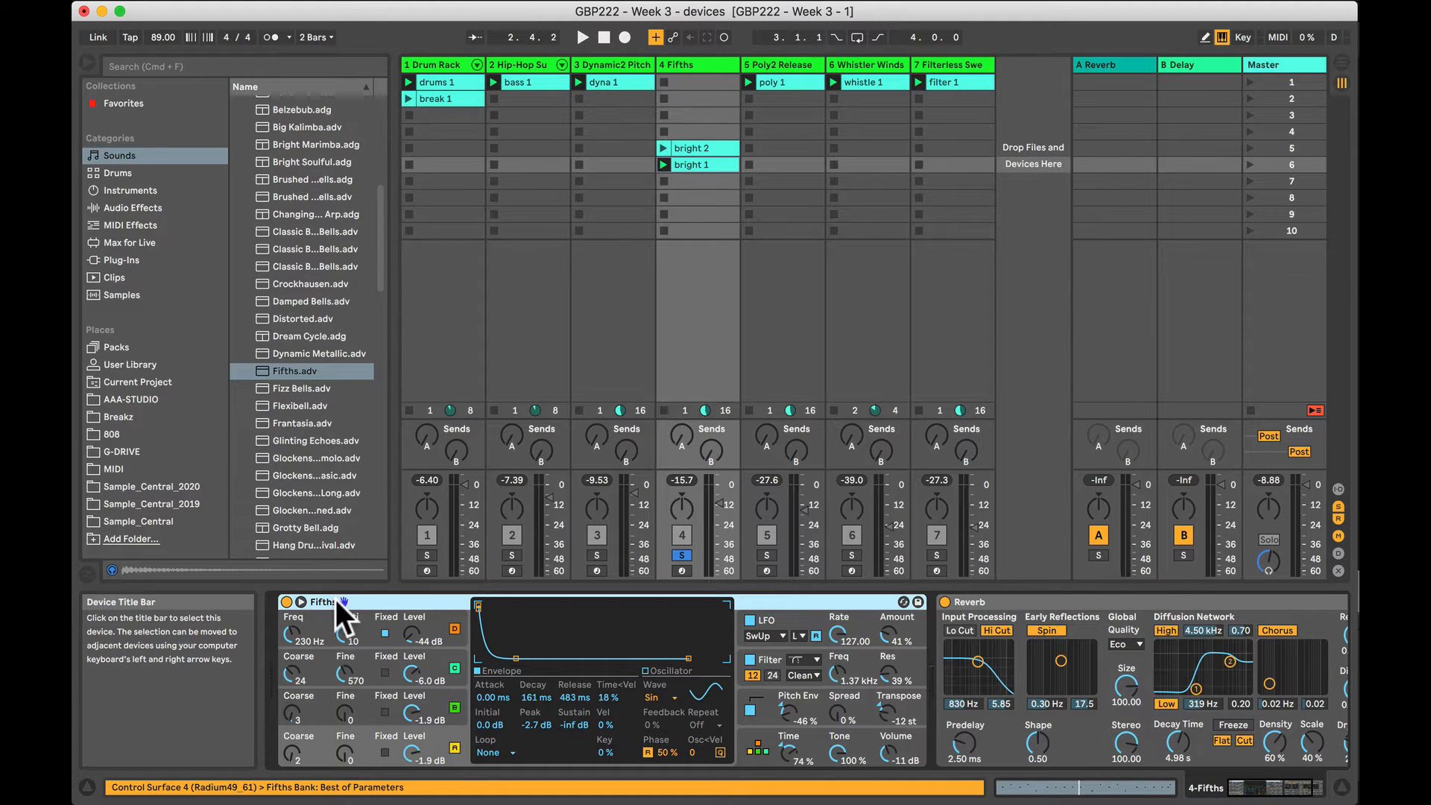
pyautogui.press('space')
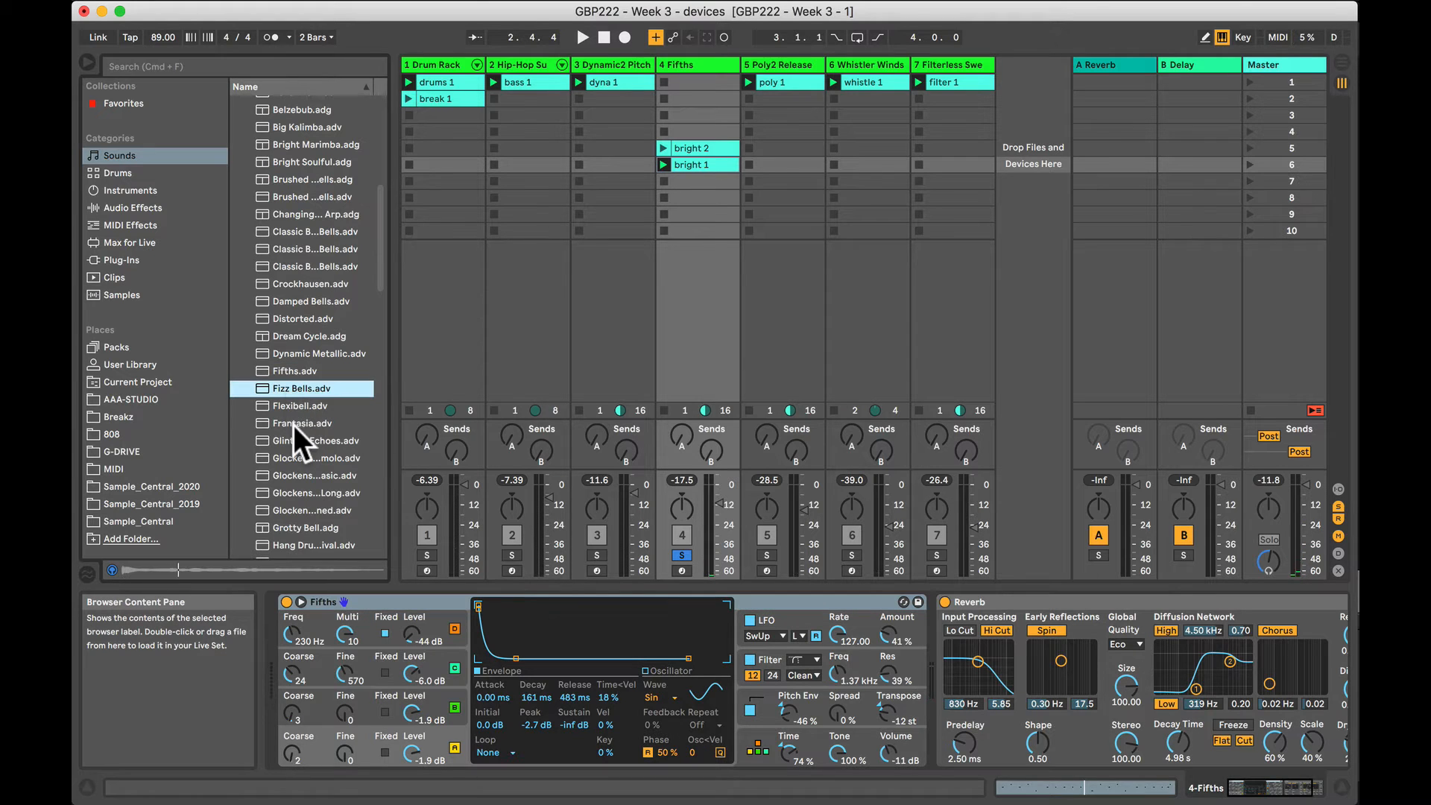
# Swap the Fifths instrument for the Glockenspiel Tremolo preset and audition the bright 1 clip.
pyautogui.click(295, 458)
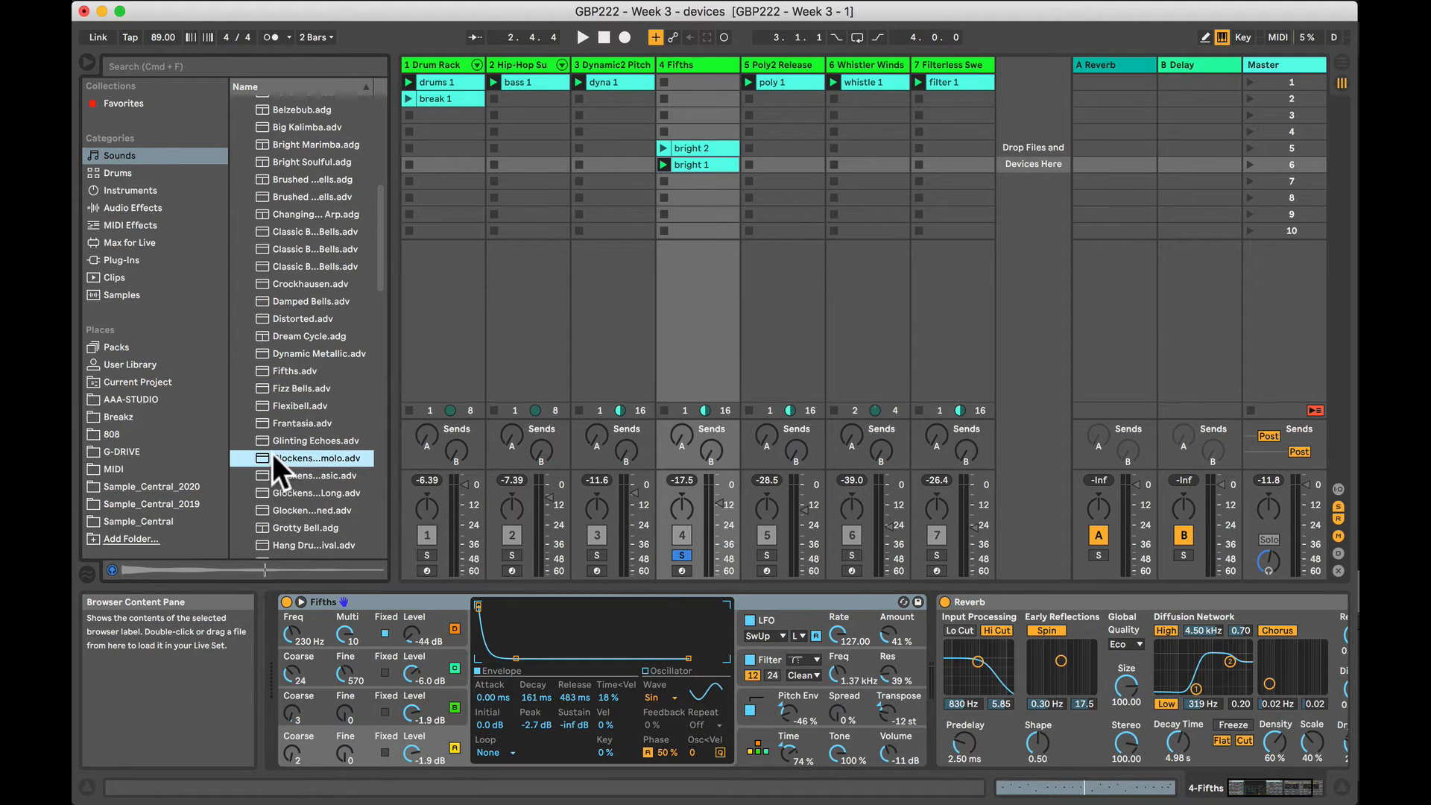
pyautogui.moveTo(280, 458); pyautogui.dragTo(320, 606)
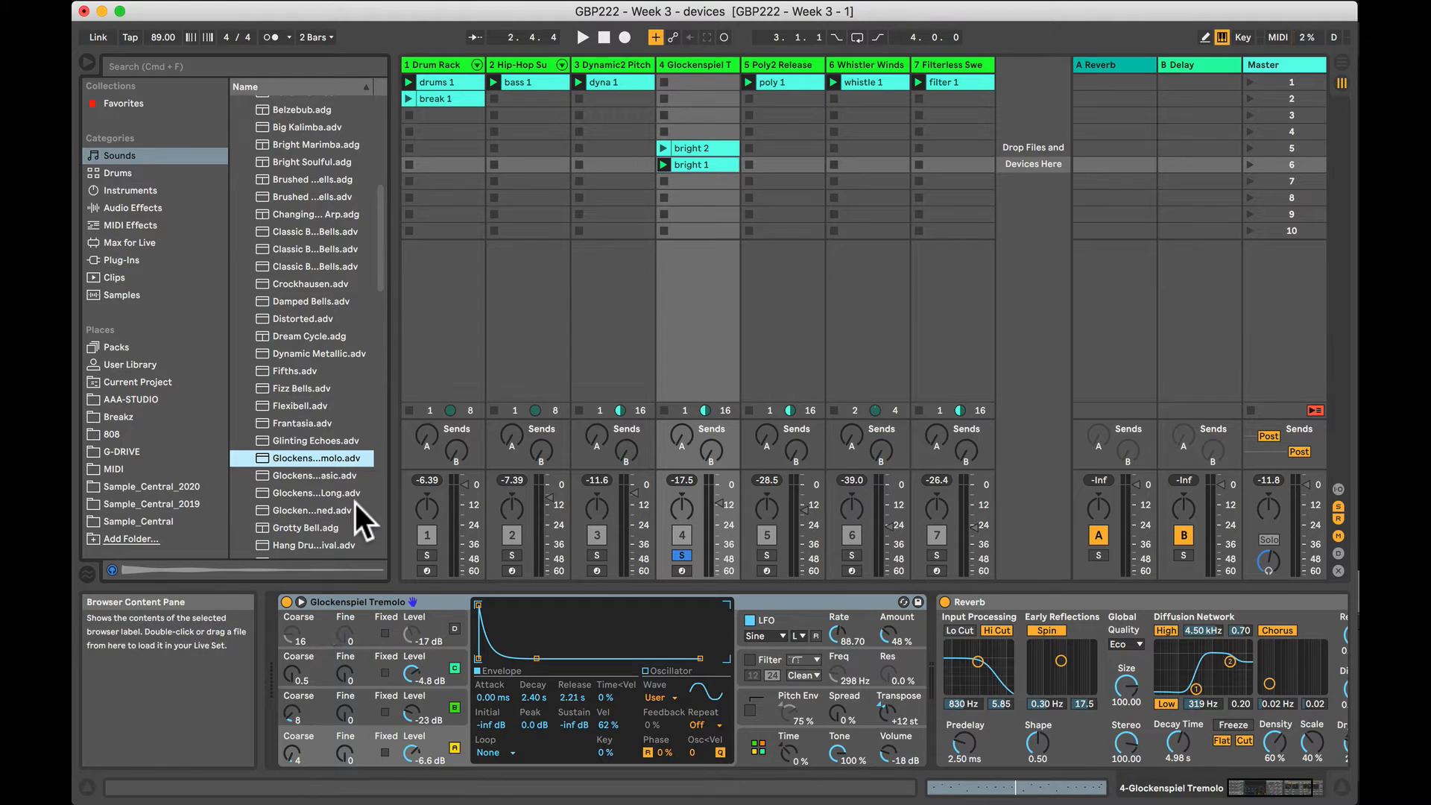
pyautogui.press('space')
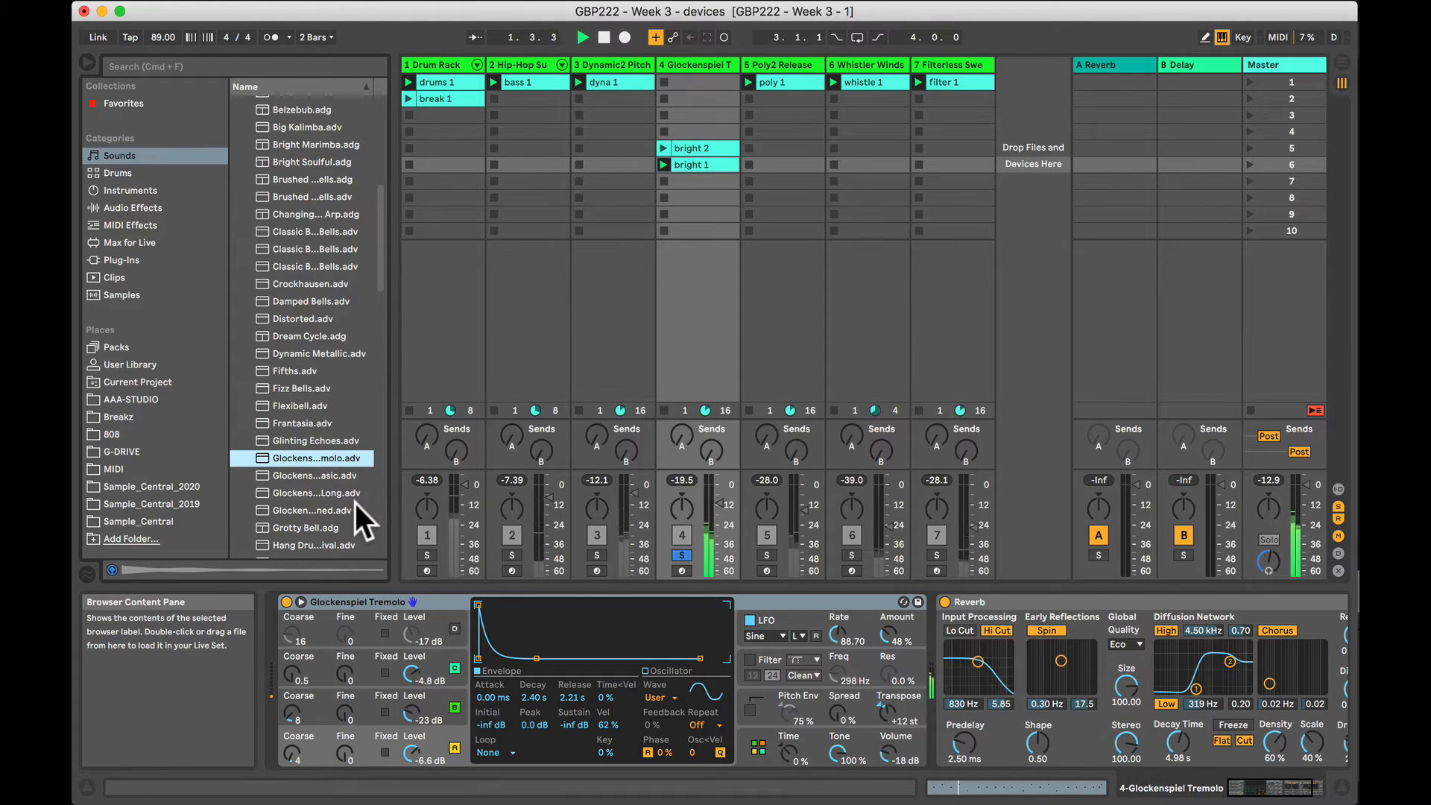
# Replace the Glockenspiel Tremolo instrument with the Long Plate preset from the Mallets folder.
pyautogui.scroll(-5, 282, 427)
pyautogui.click(282, 428)
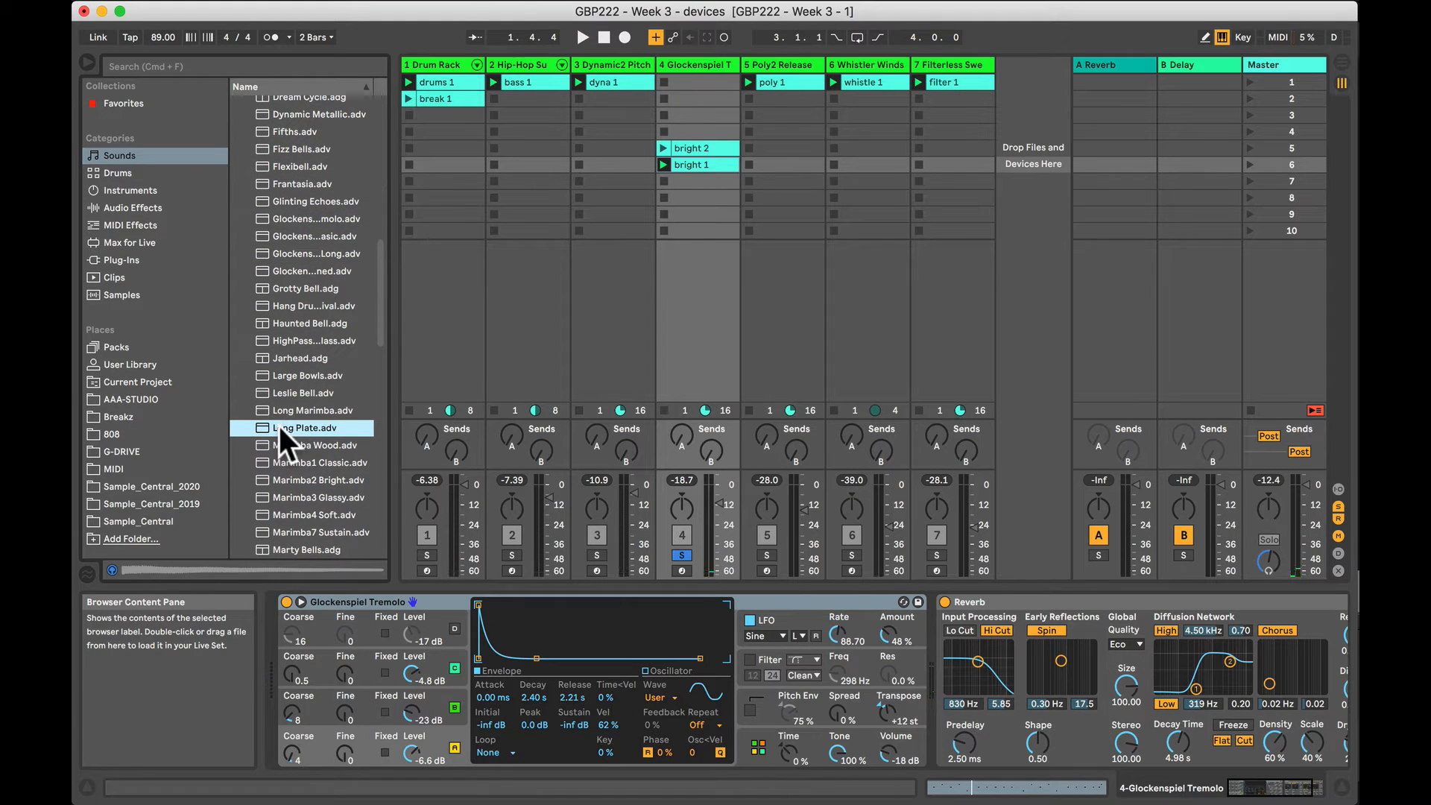
pyautogui.moveTo(279, 426); pyautogui.dragTo(323, 601)
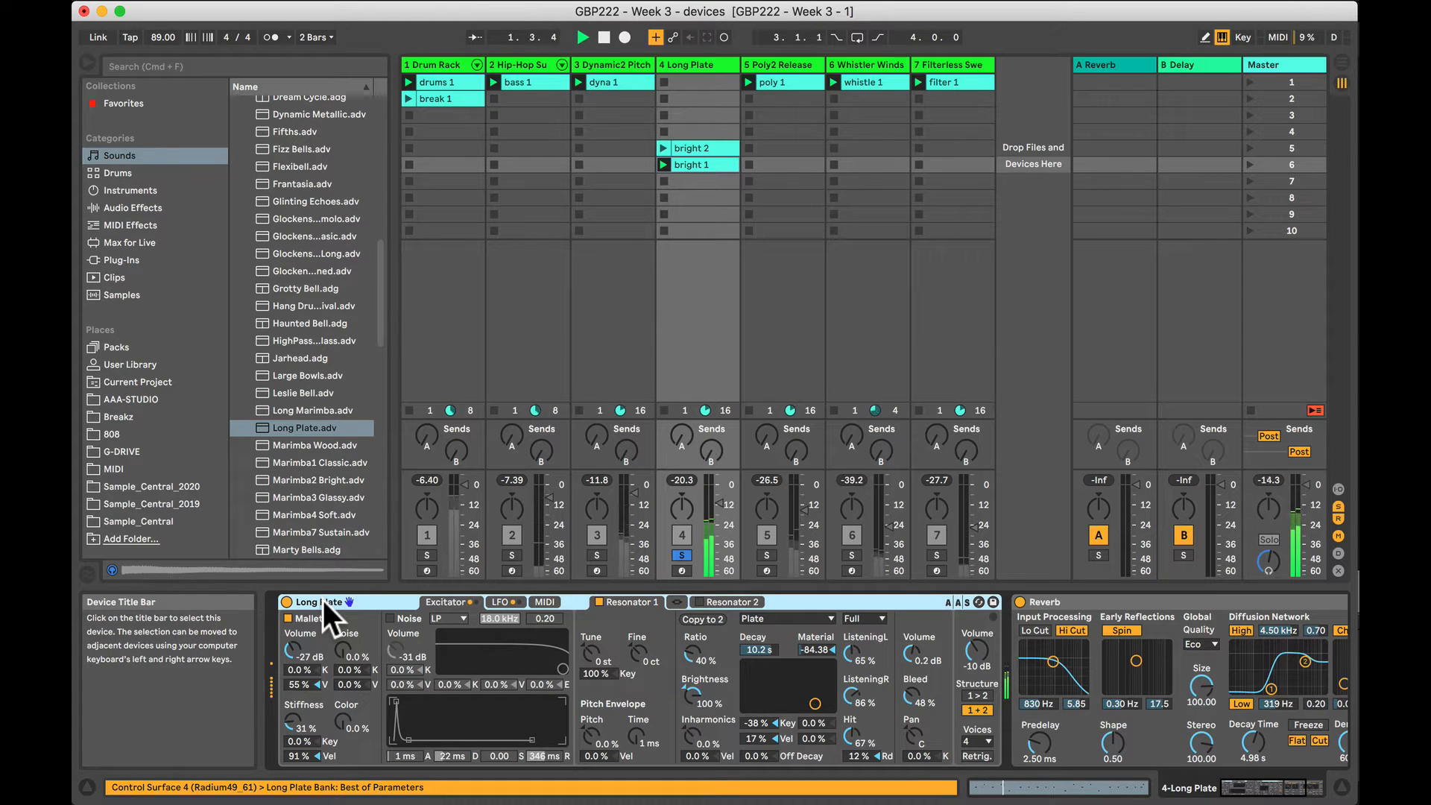
# Stop playback and preview the Toy Marimba and Tinkle5 Toy Bells presets in the Mallets folder.
pyautogui.press('space')
pyautogui.scroll(-20, 310, 461)
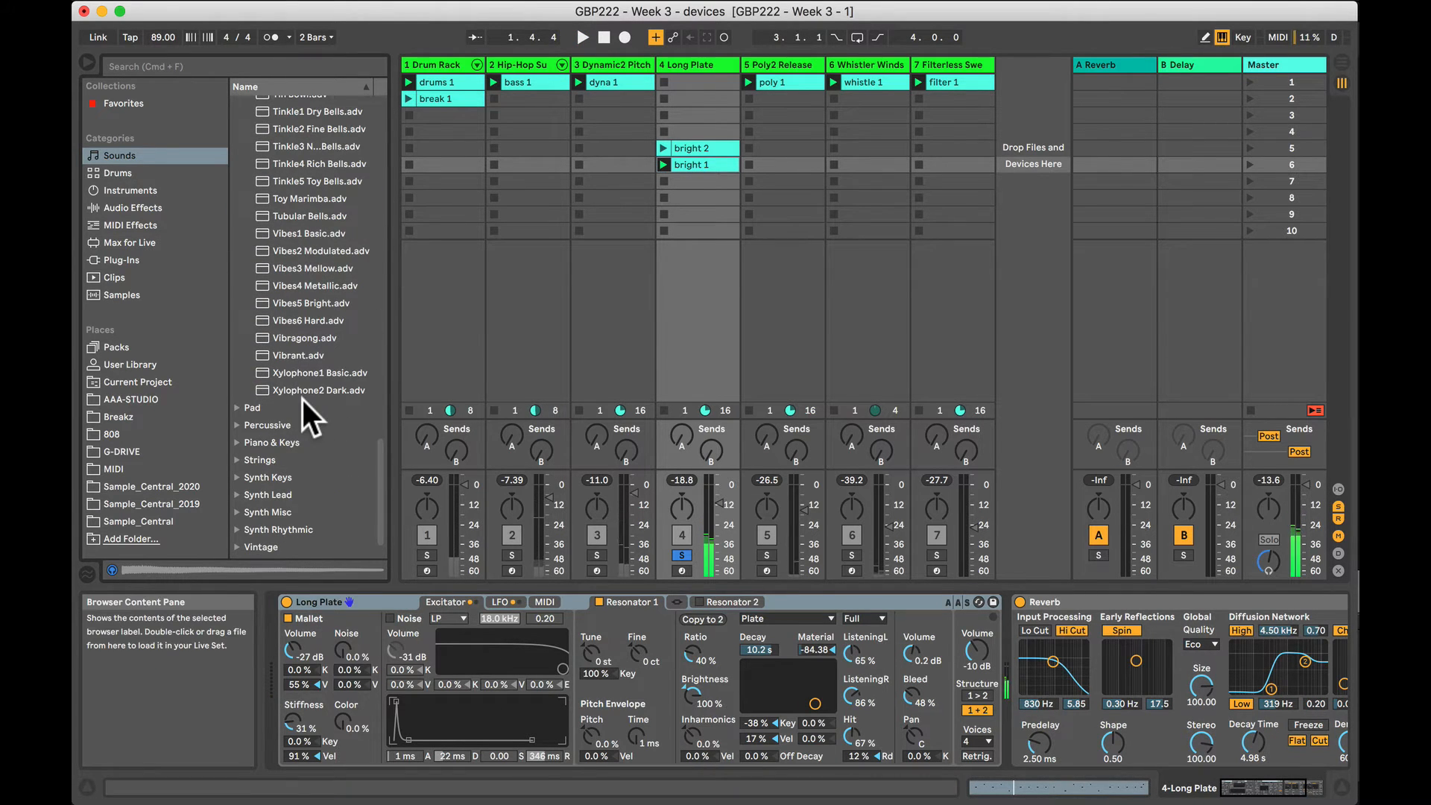
pyautogui.scroll(3, 303, 399)
pyautogui.click(281, 243)
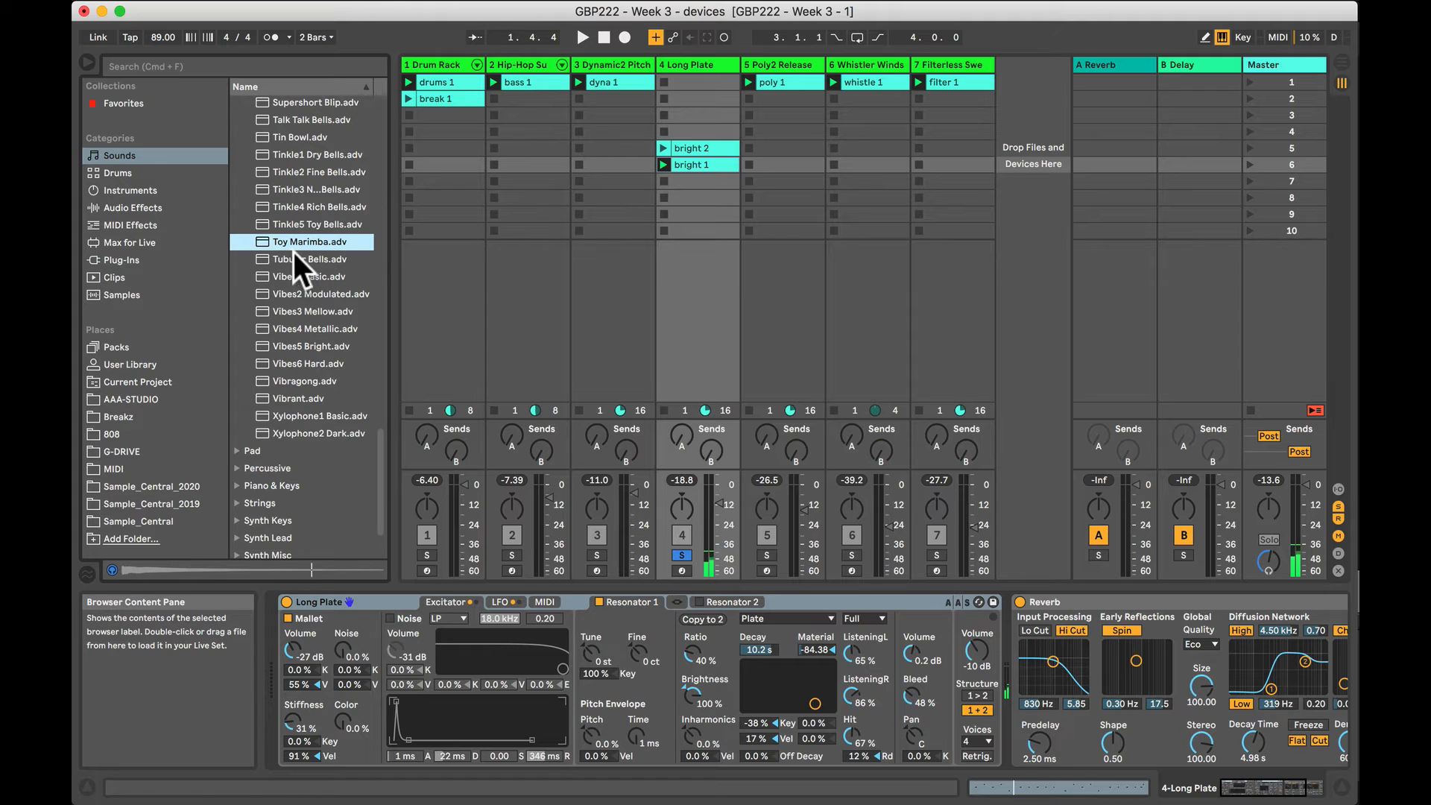
pyautogui.click(283, 229)
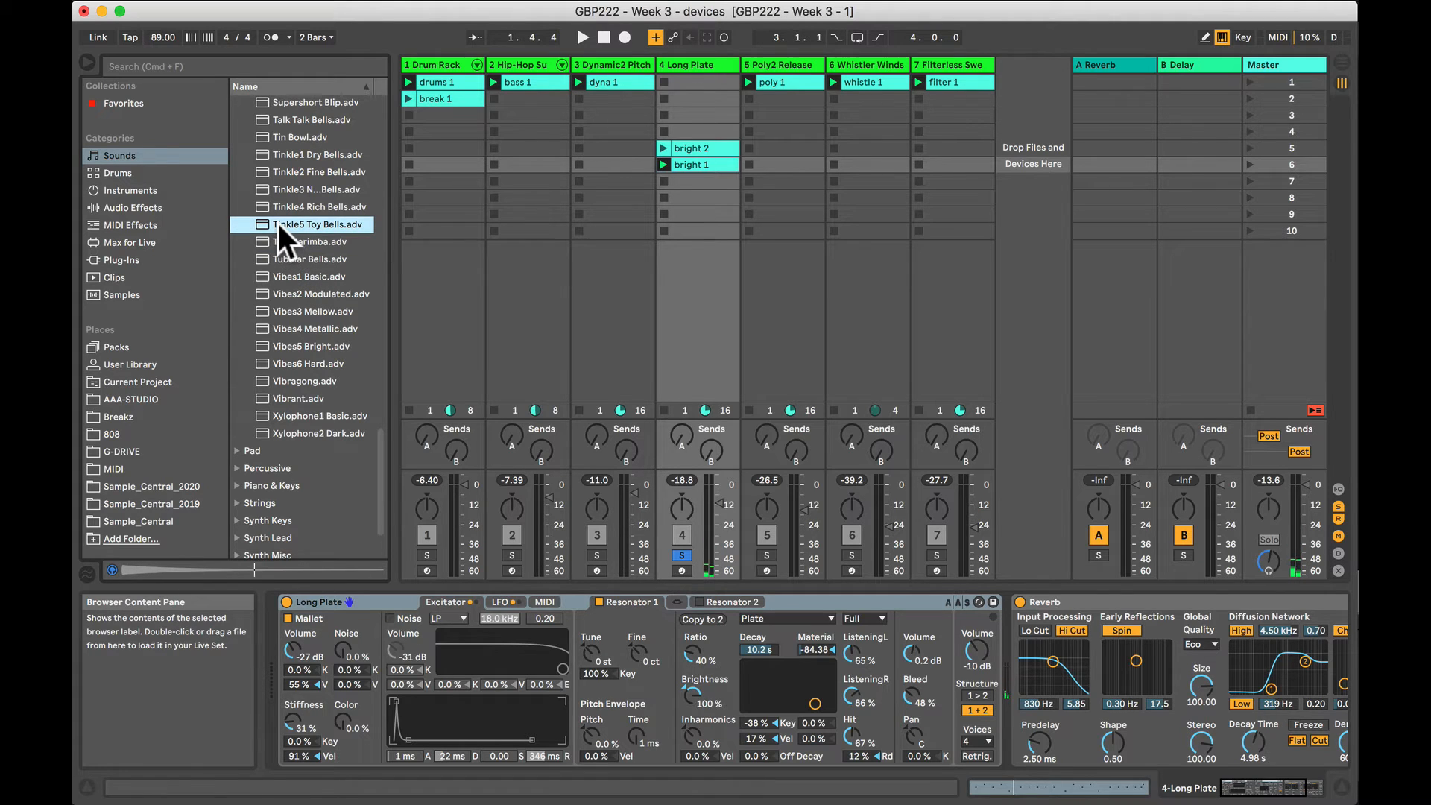
# Replace the Long Plate instrument with Tinkle5 Toy Bells and audition it, first soloed and then with all tracks unmuted.
pyautogui.moveTo(279, 224); pyautogui.dragTo(330, 609)
pyautogui.press('space')
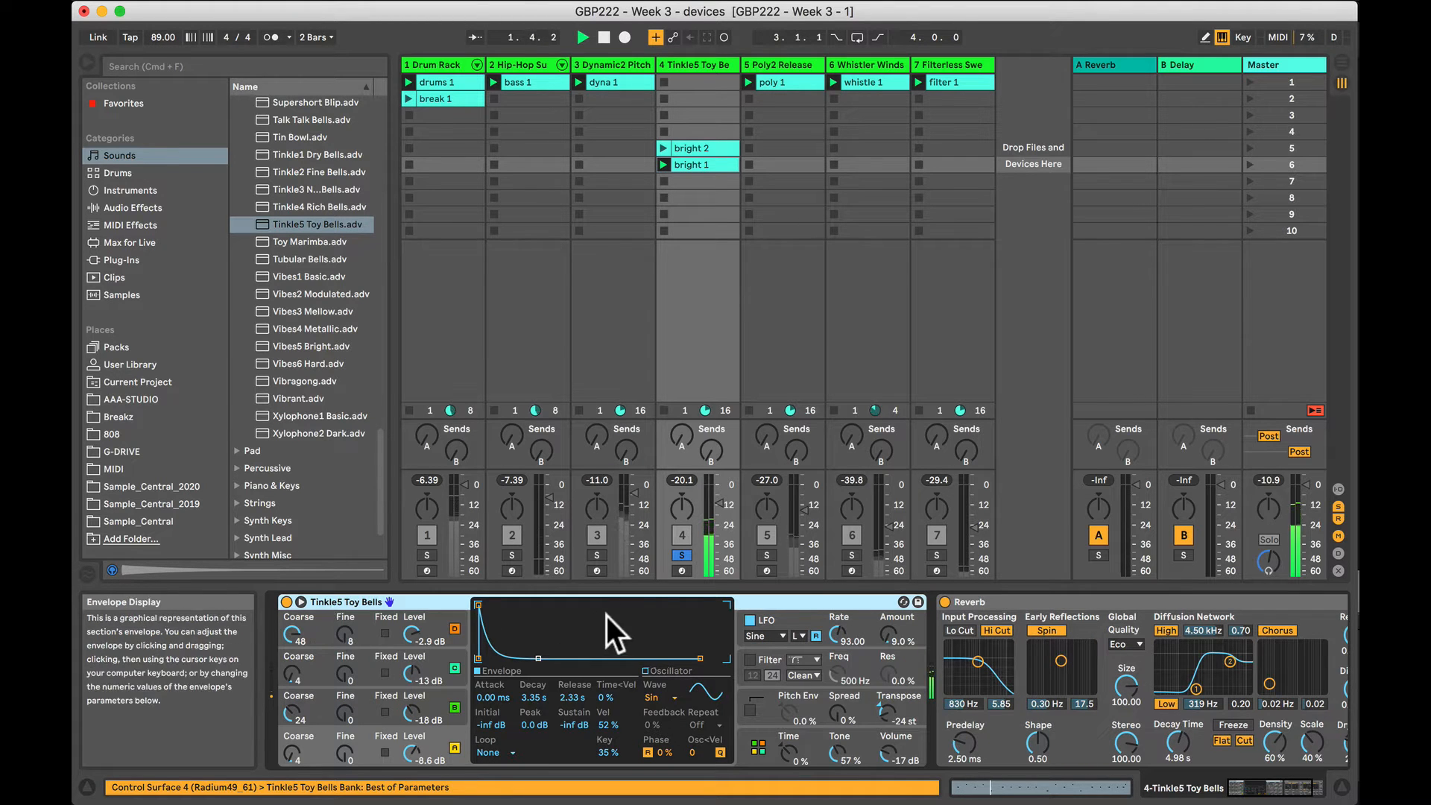
pyautogui.click(682, 554)
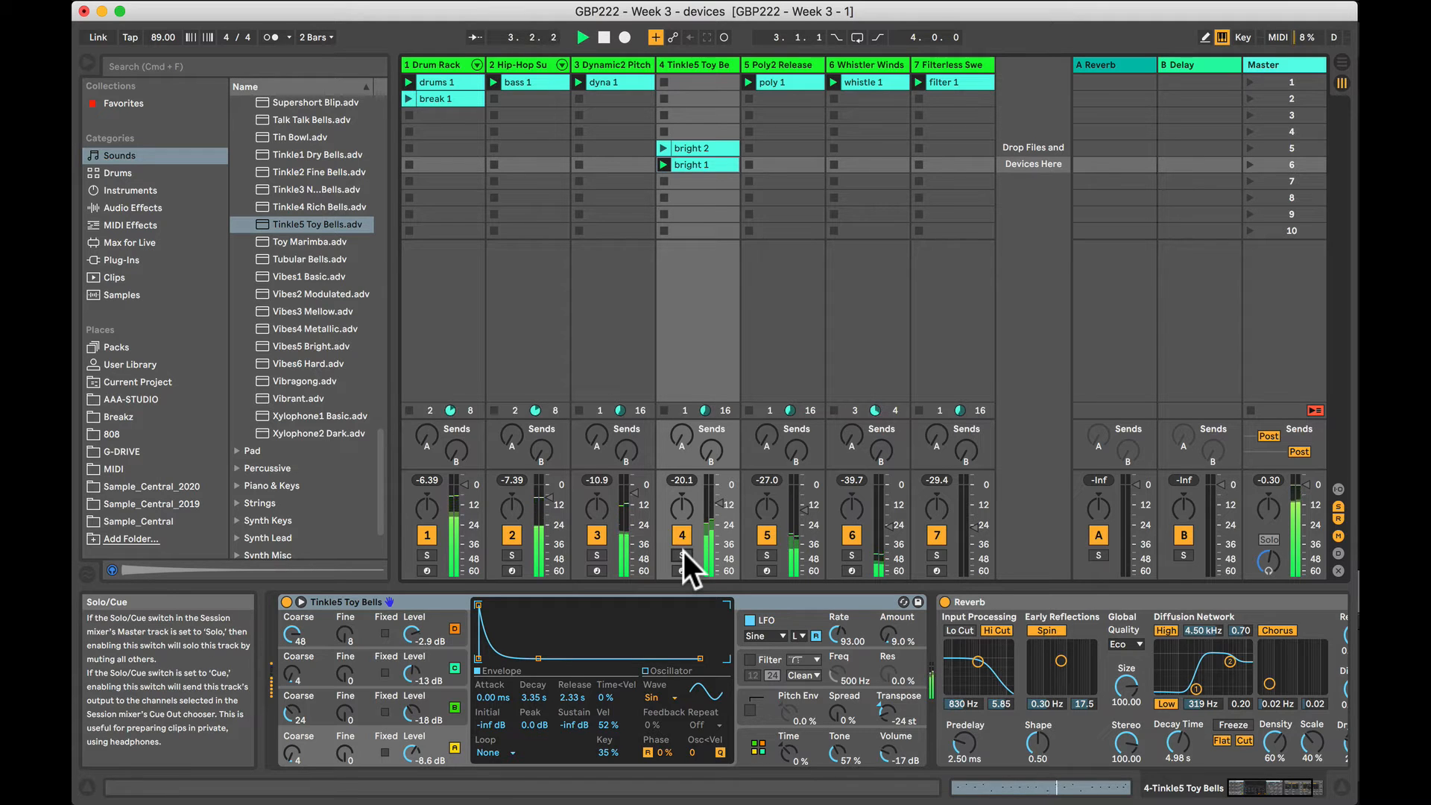
pyautogui.press('space')
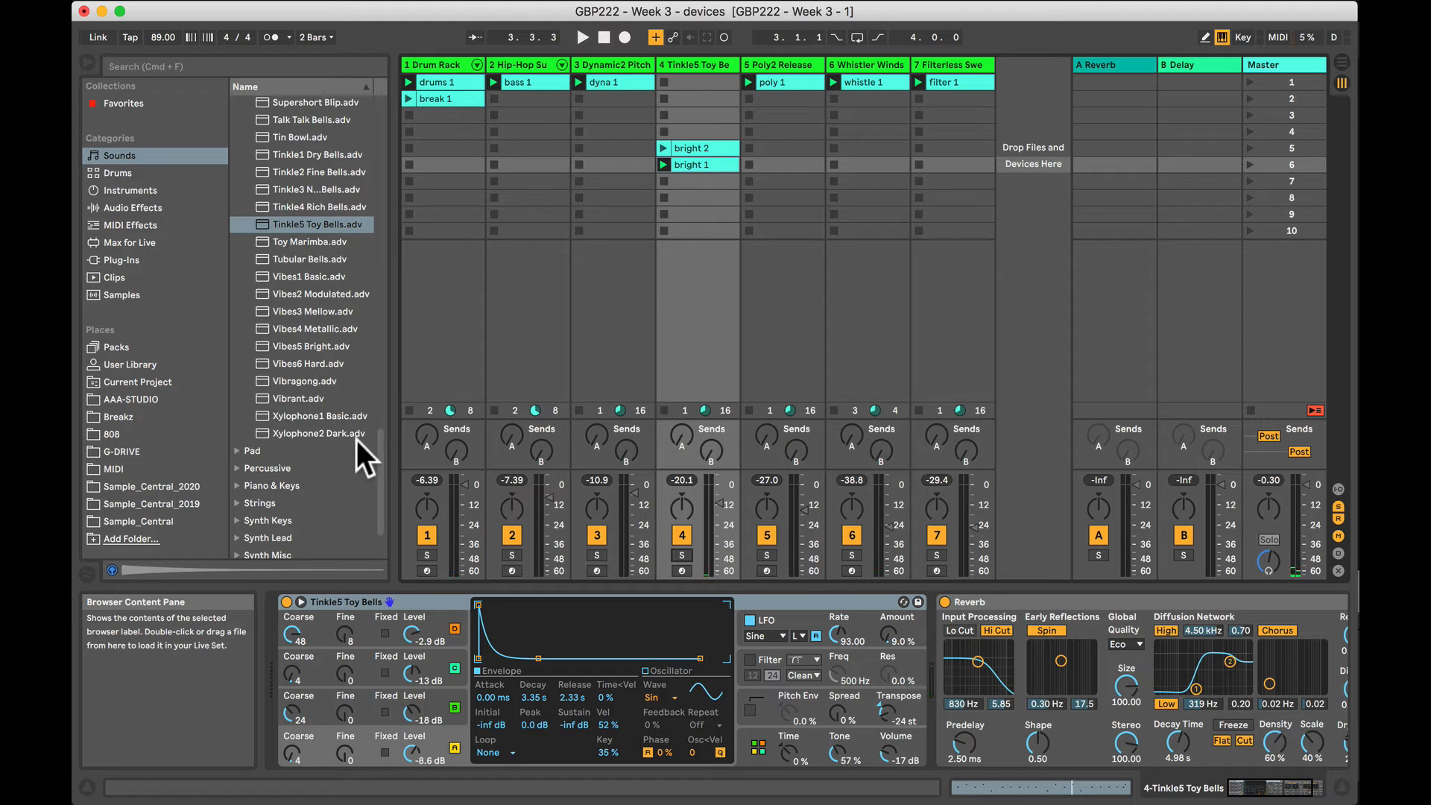
# Replace the Tinkle5 Toy Bells instrument on track 4 with the Balafon1 Hollow preset and audition it with the full mix.
pyautogui.scroll(20, 308, 348)
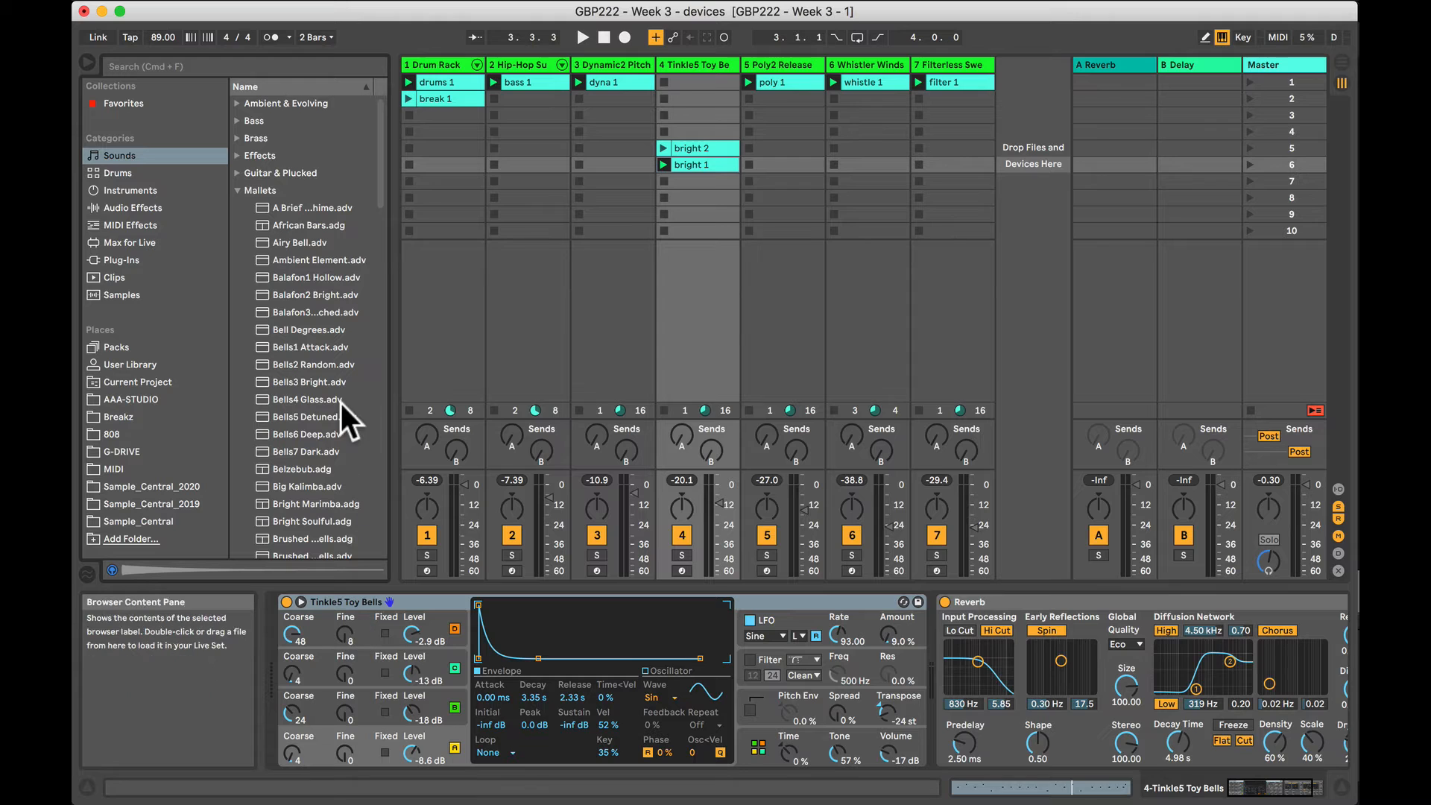
pyautogui.click(287, 278)
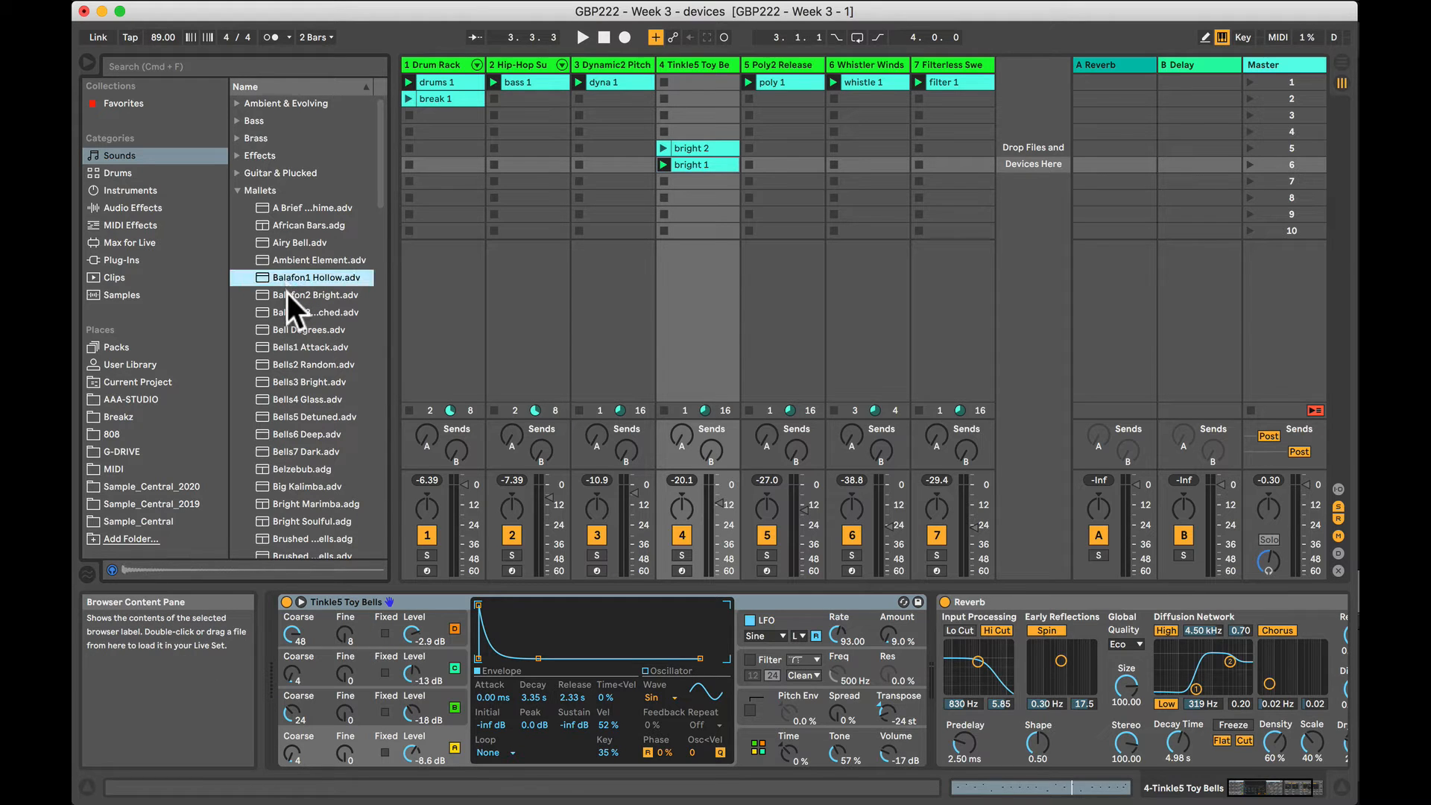
pyautogui.moveTo(259, 277); pyautogui.dragTo(701, 74)
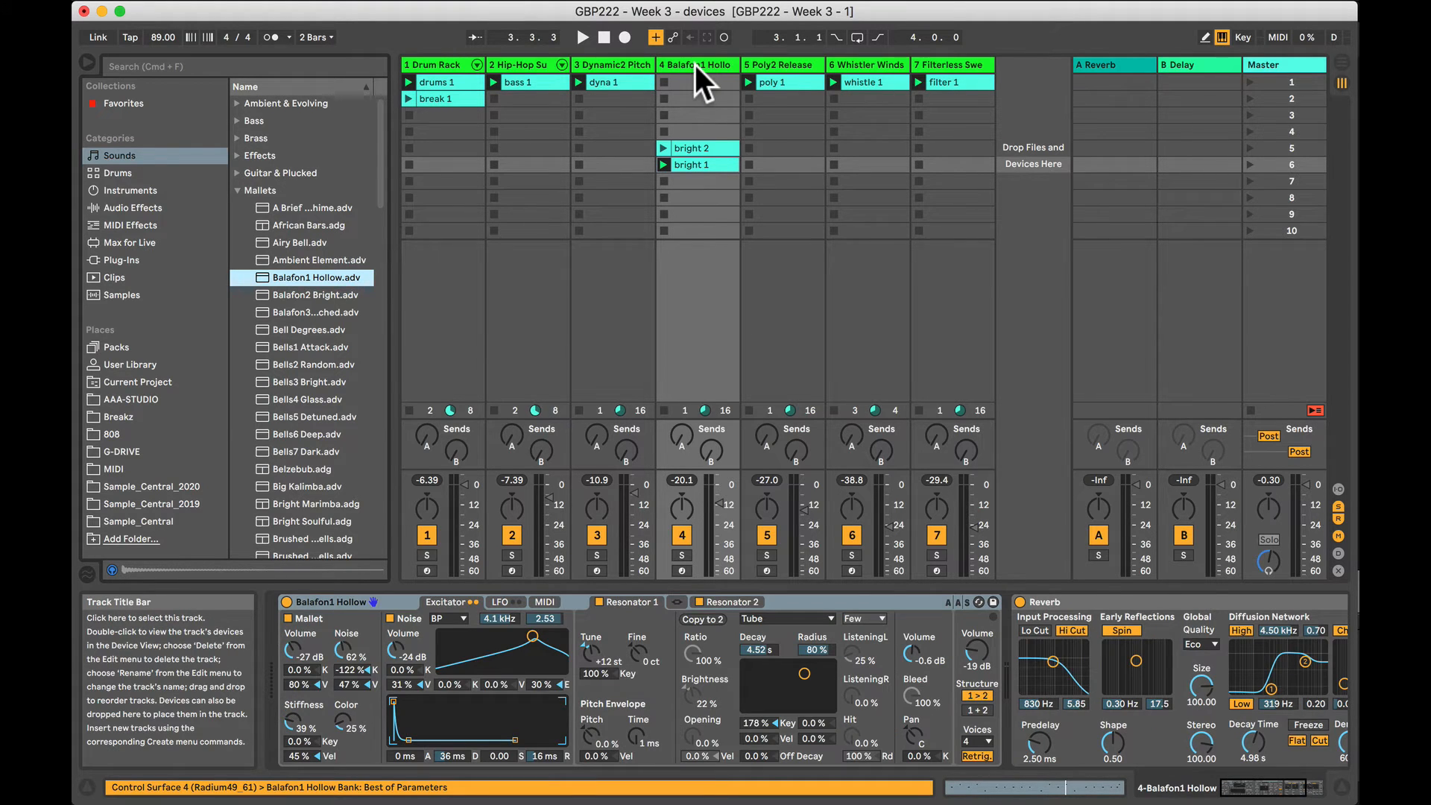
pyautogui.press('space')
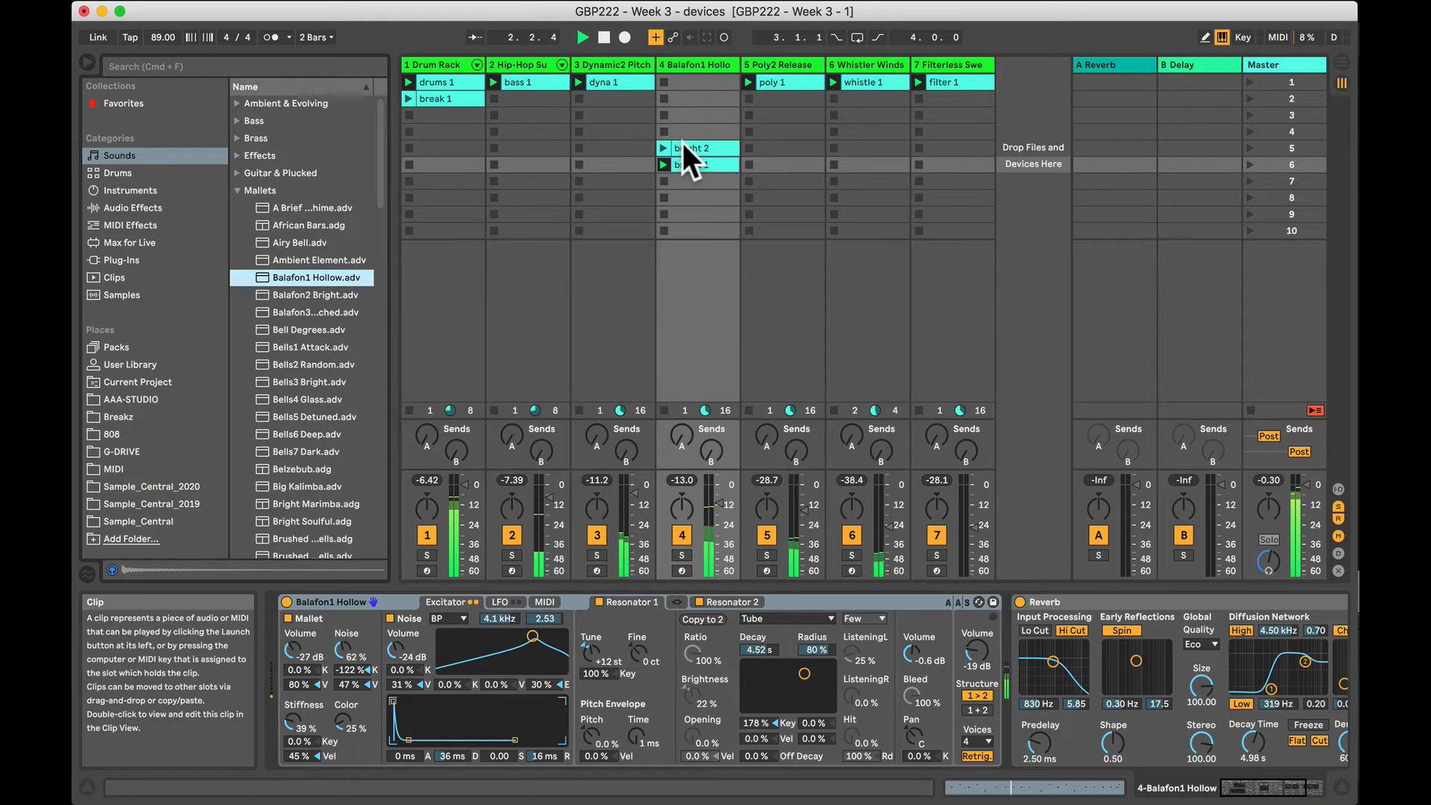
pyautogui.press('space')
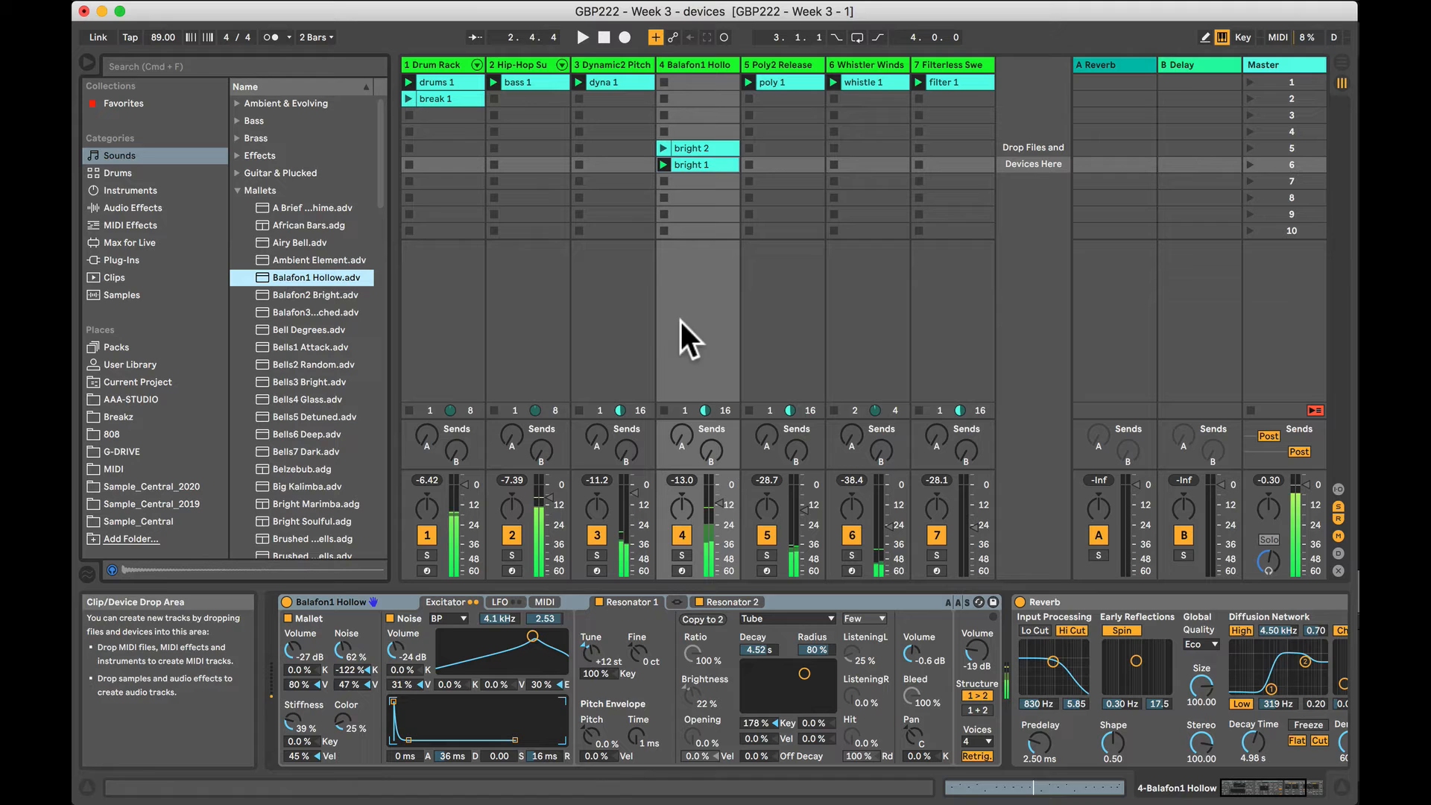
# Collapse the Mallets folder and examine the device chains of the Balafon1 Hollow and Filterless Sweep tracks.
pyautogui.click(238, 190)
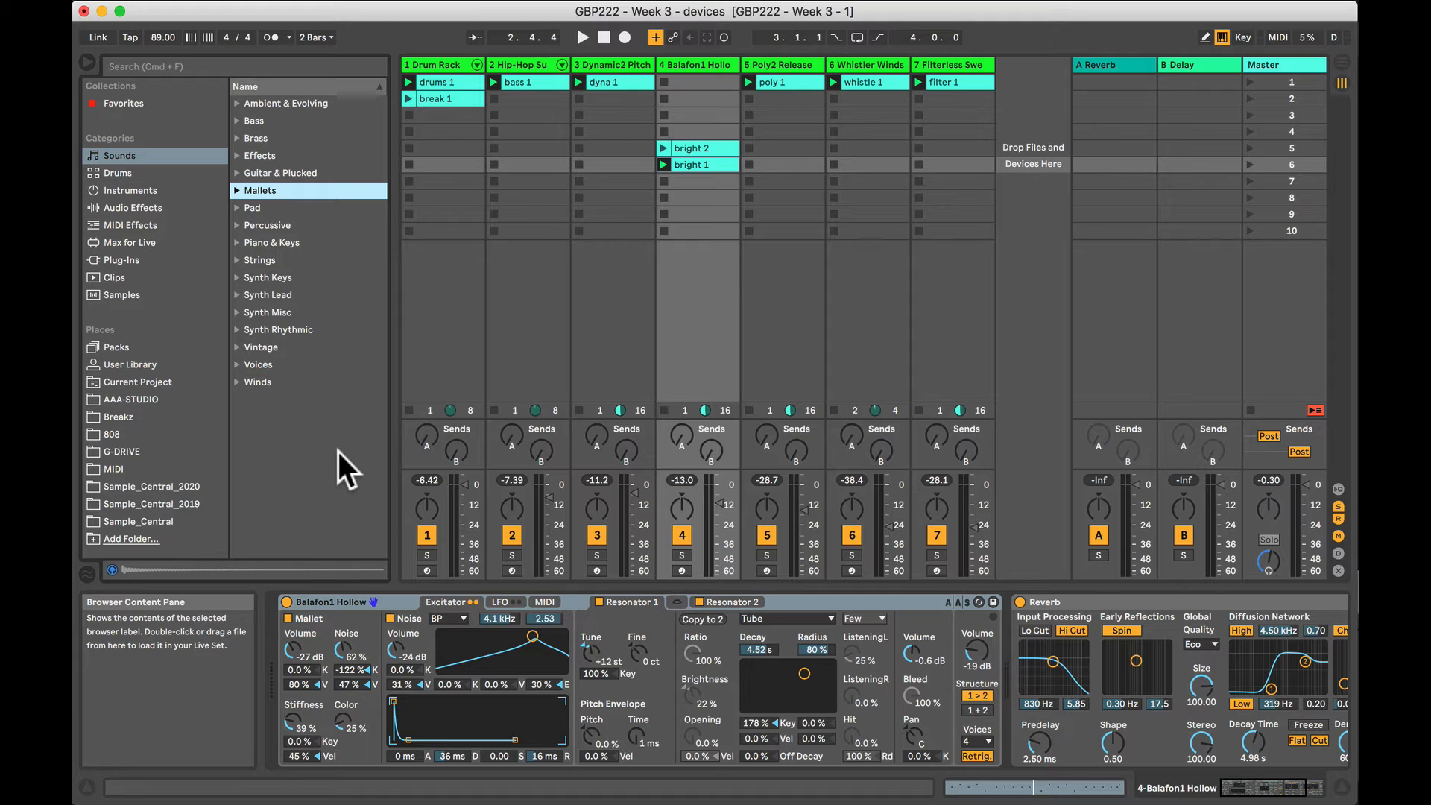
pyautogui.click(599, 689)
pyautogui.hscroll(5, 587, 677)
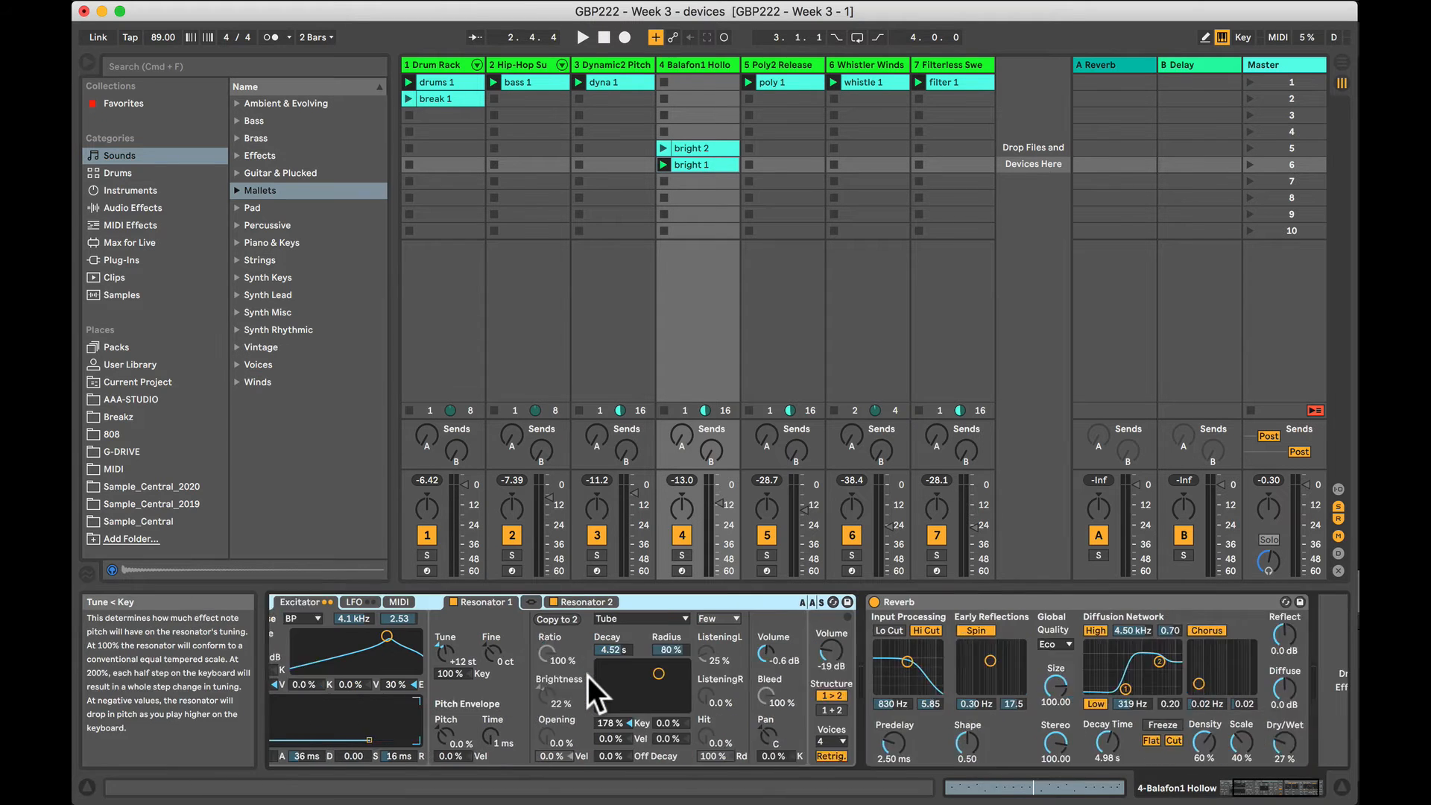
pyautogui.click(1012, 75)
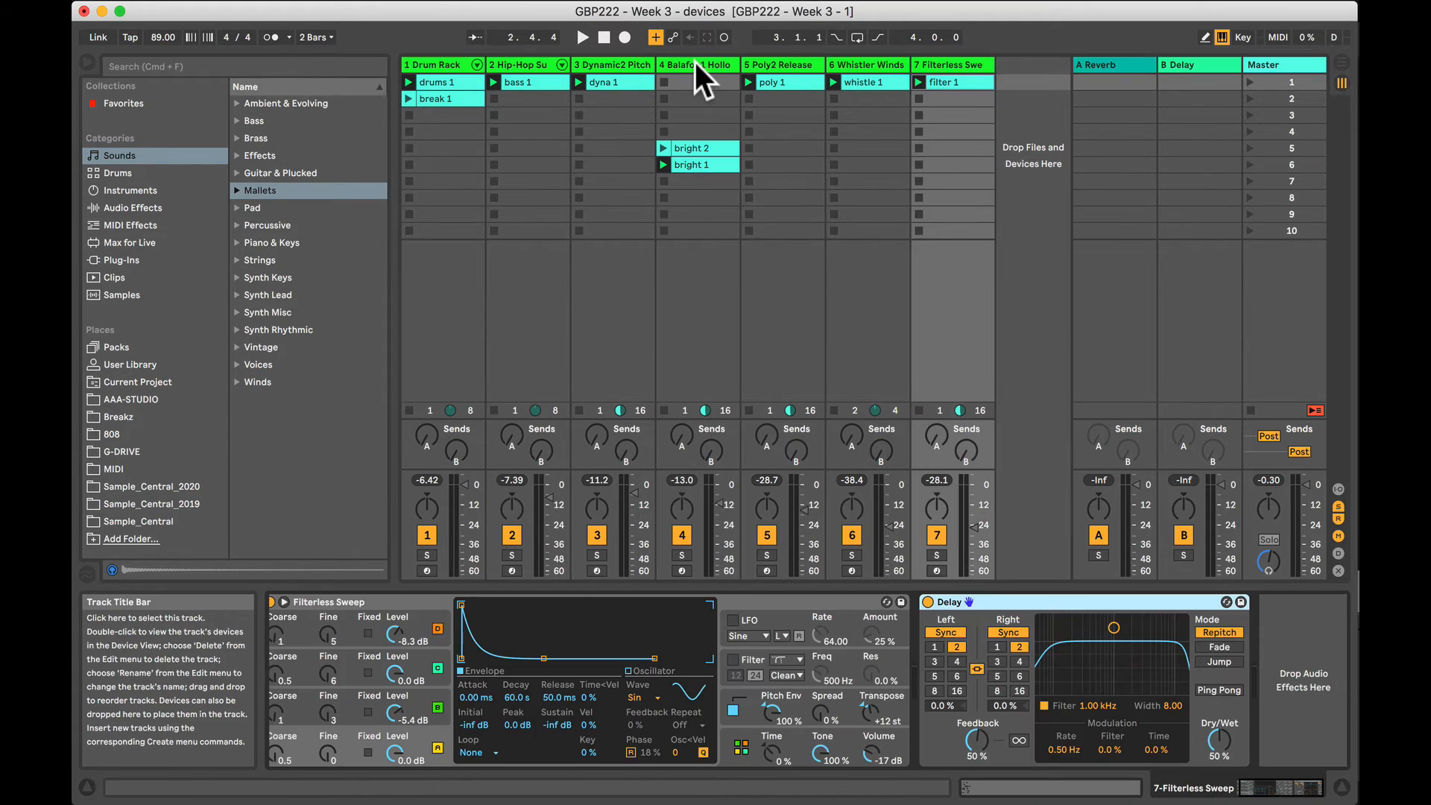
pyautogui.hscroll(-2, 786, 642)
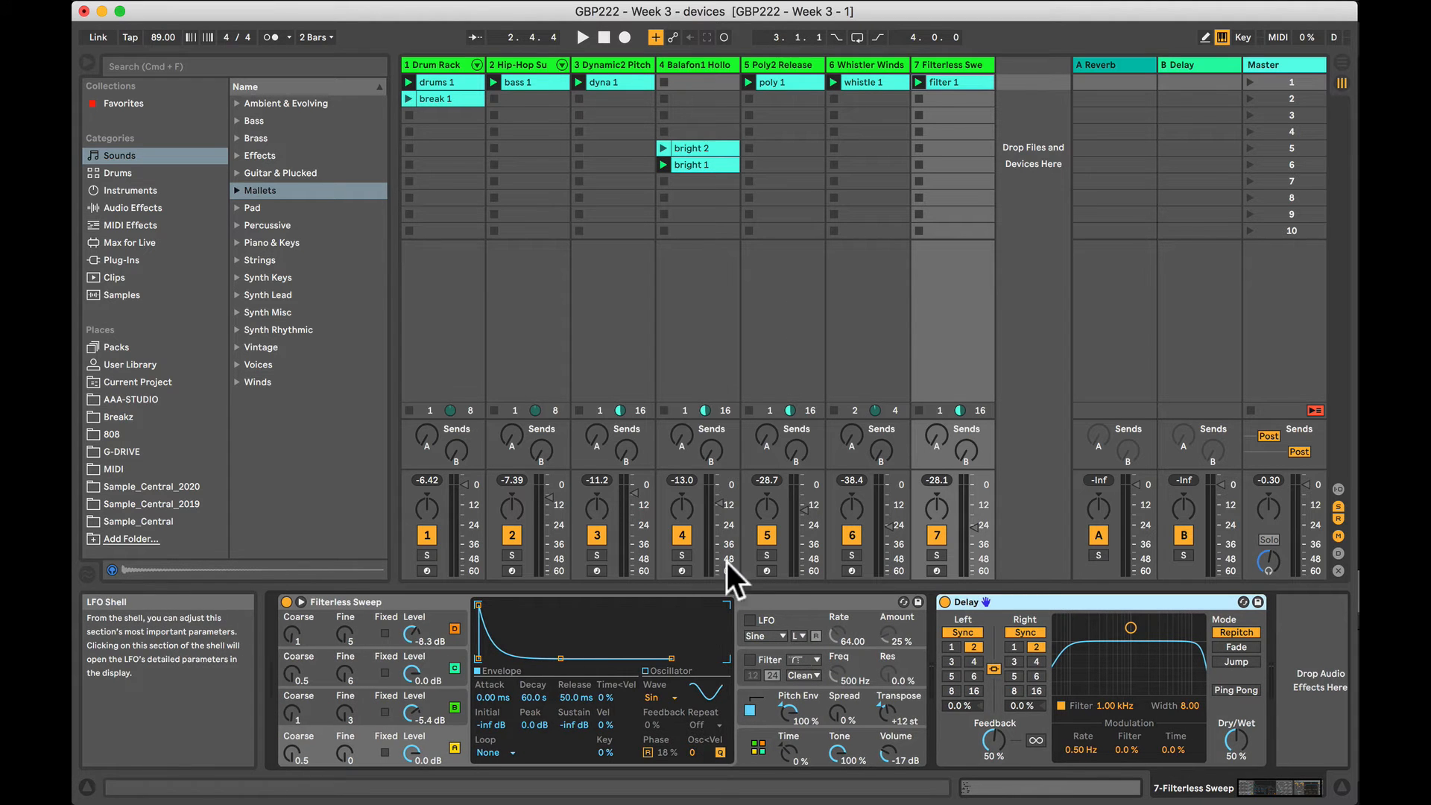
# Solo the Balafon1 Hollow track and audition it with its Reverb effect.
pyautogui.click(694, 65)
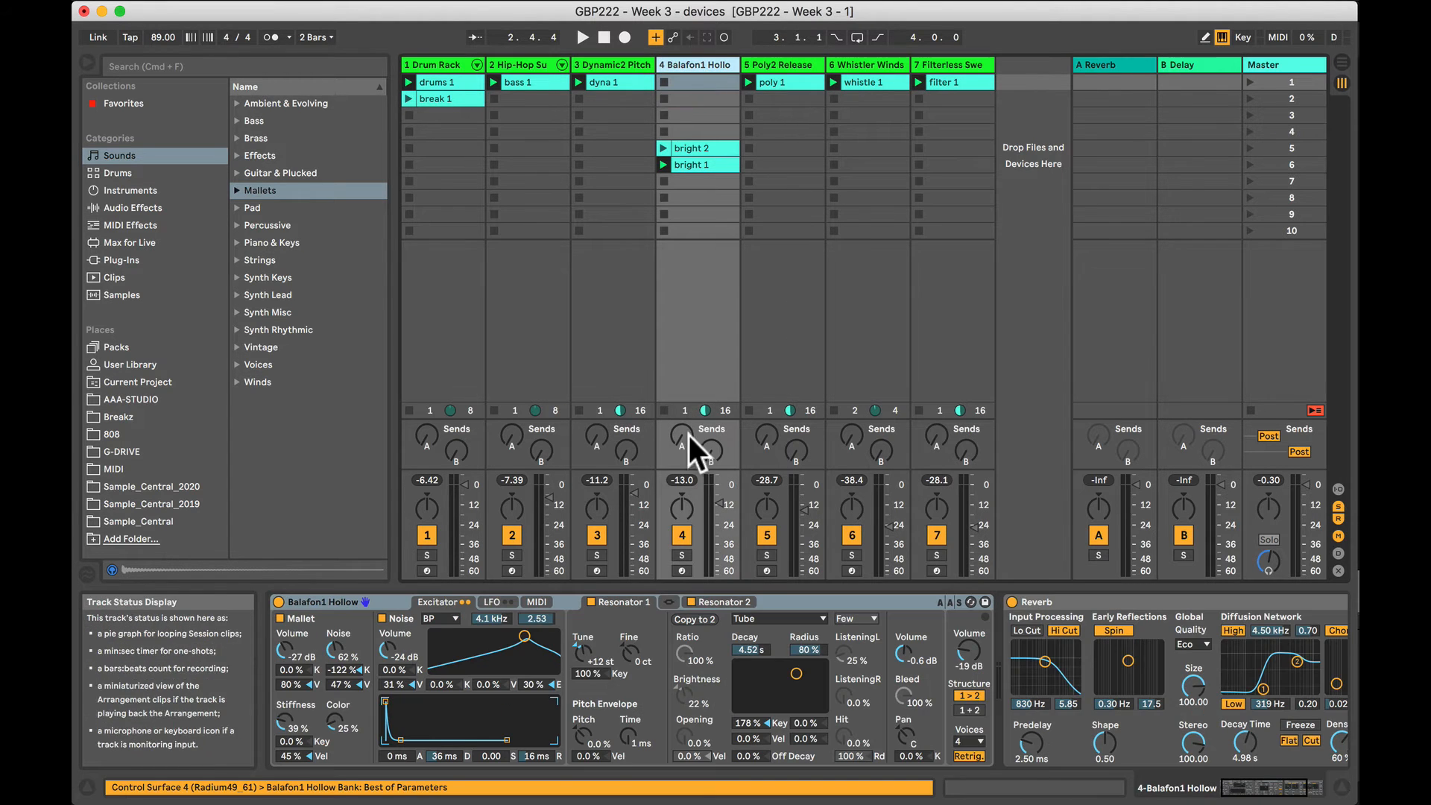
pyautogui.click(683, 556)
pyautogui.press('space')
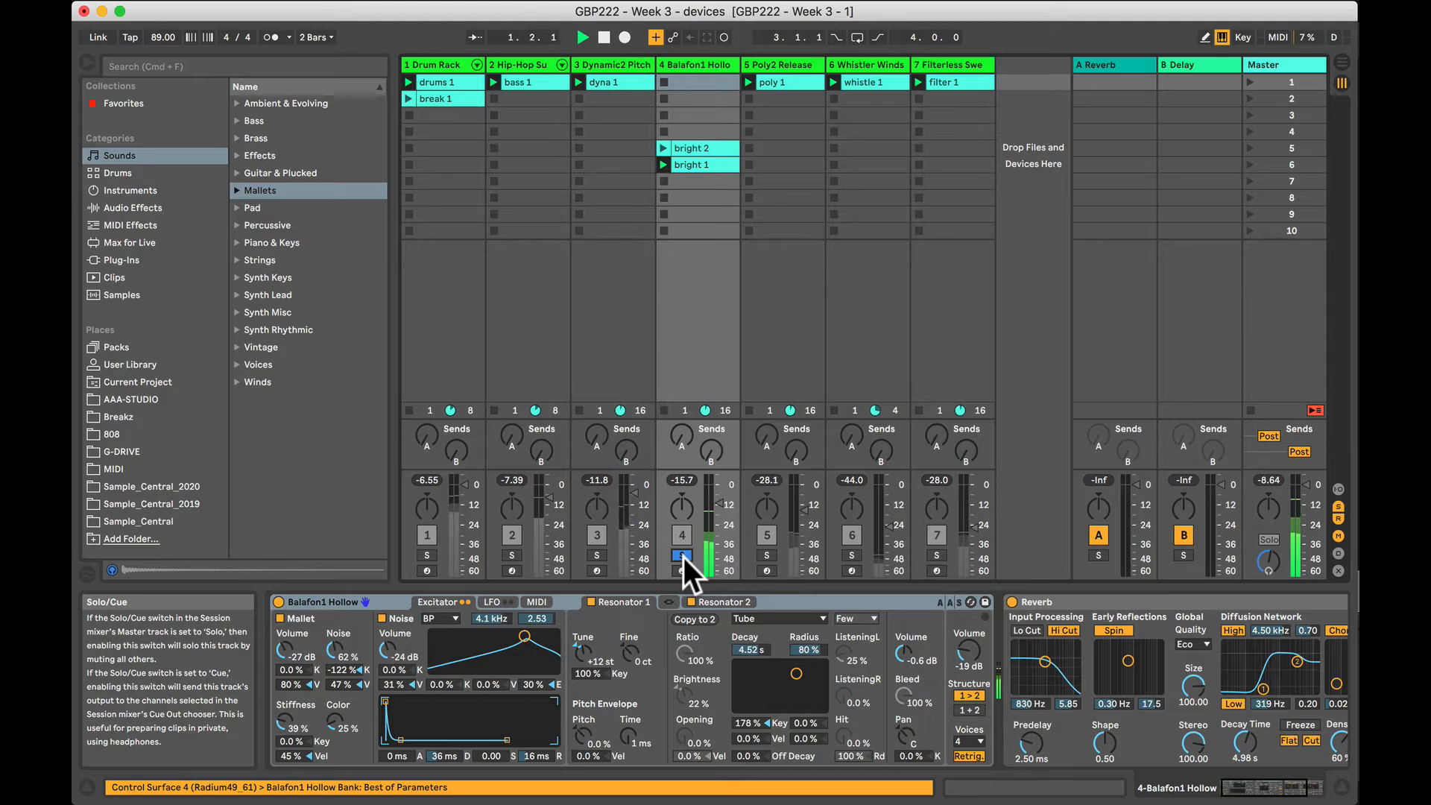
pyautogui.press('space')
# Delete the Reverb effect from the Balafon1 Hollow track and audition the dry sound.
pyautogui.hscroll(5, 714, 664)
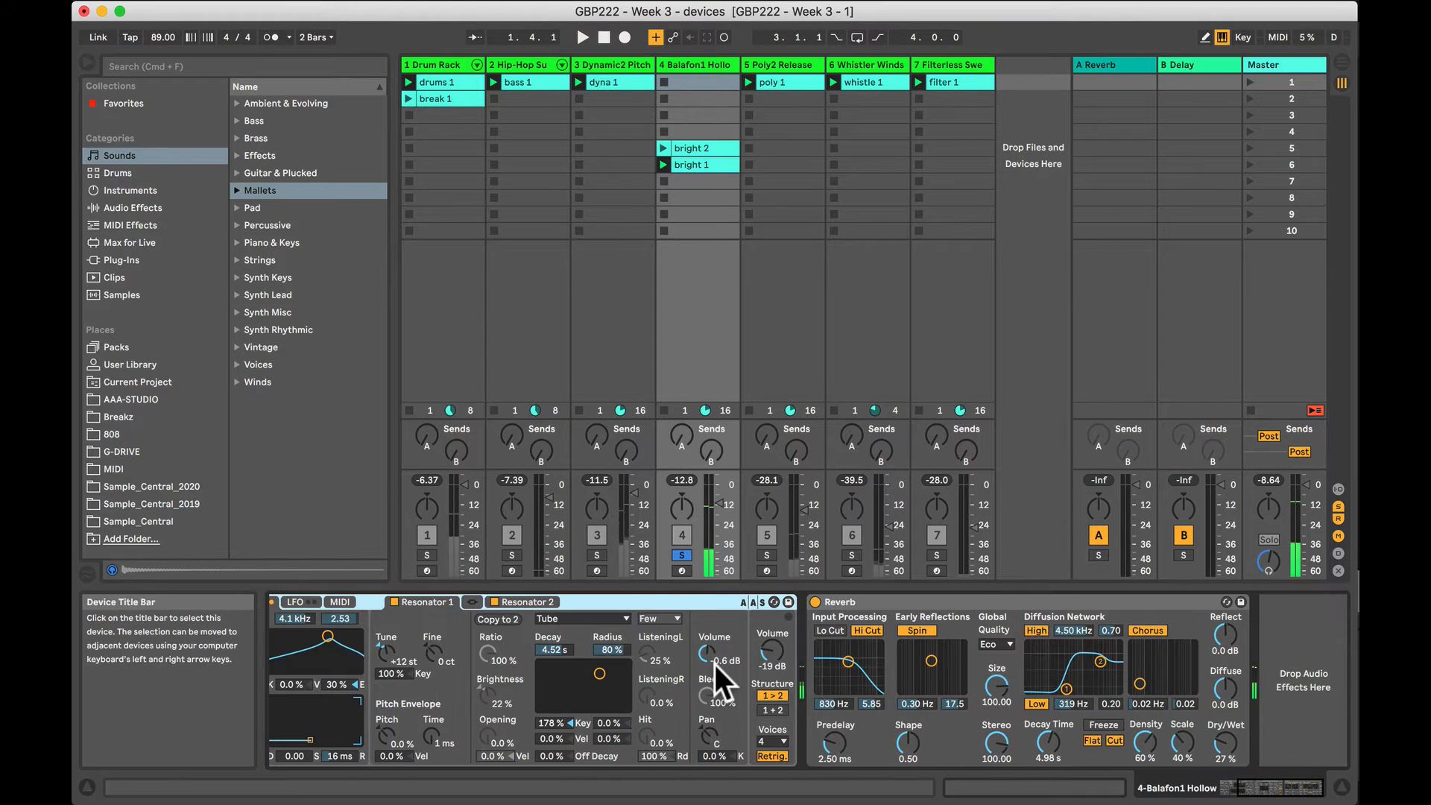
pyautogui.click(866, 597)
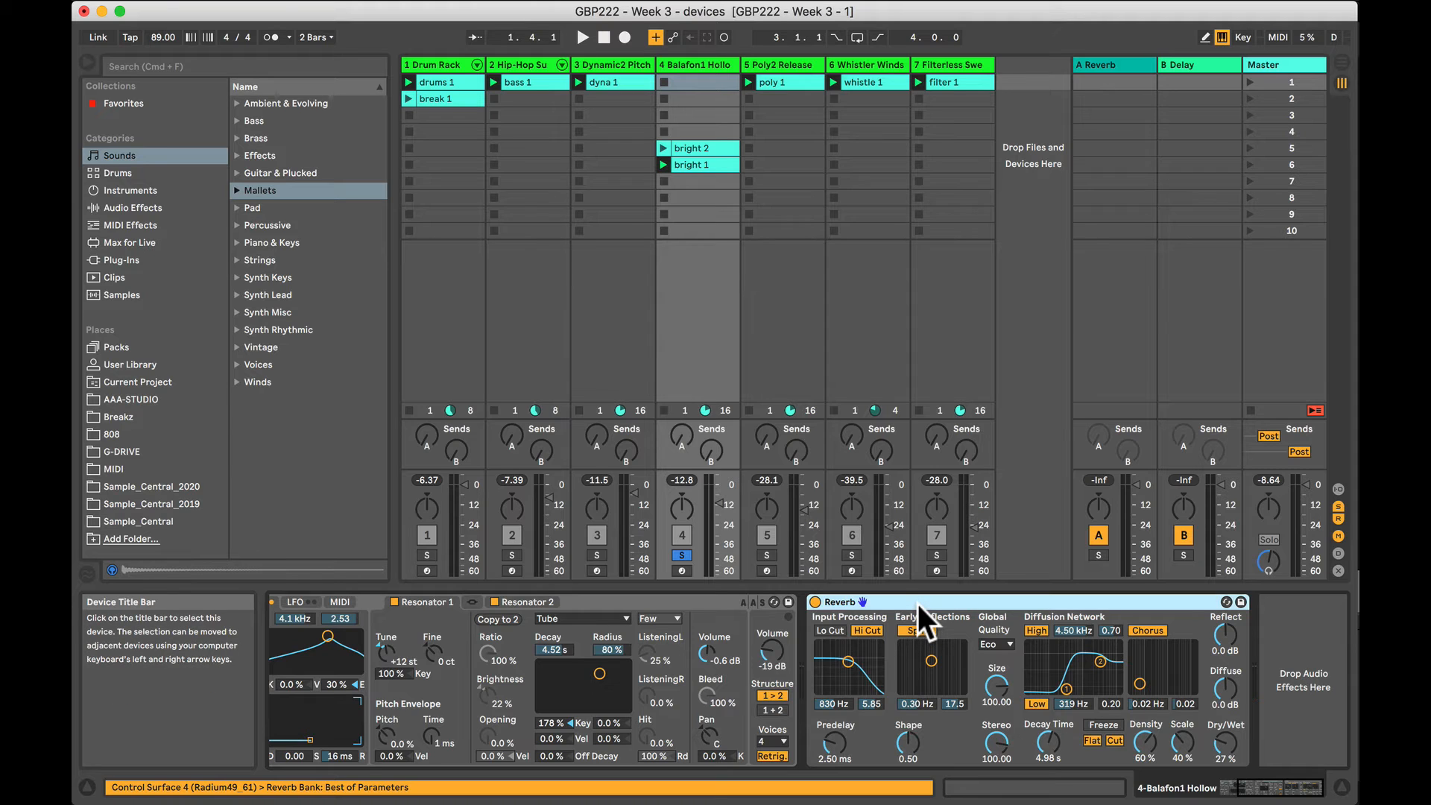
pyautogui.press('Left')
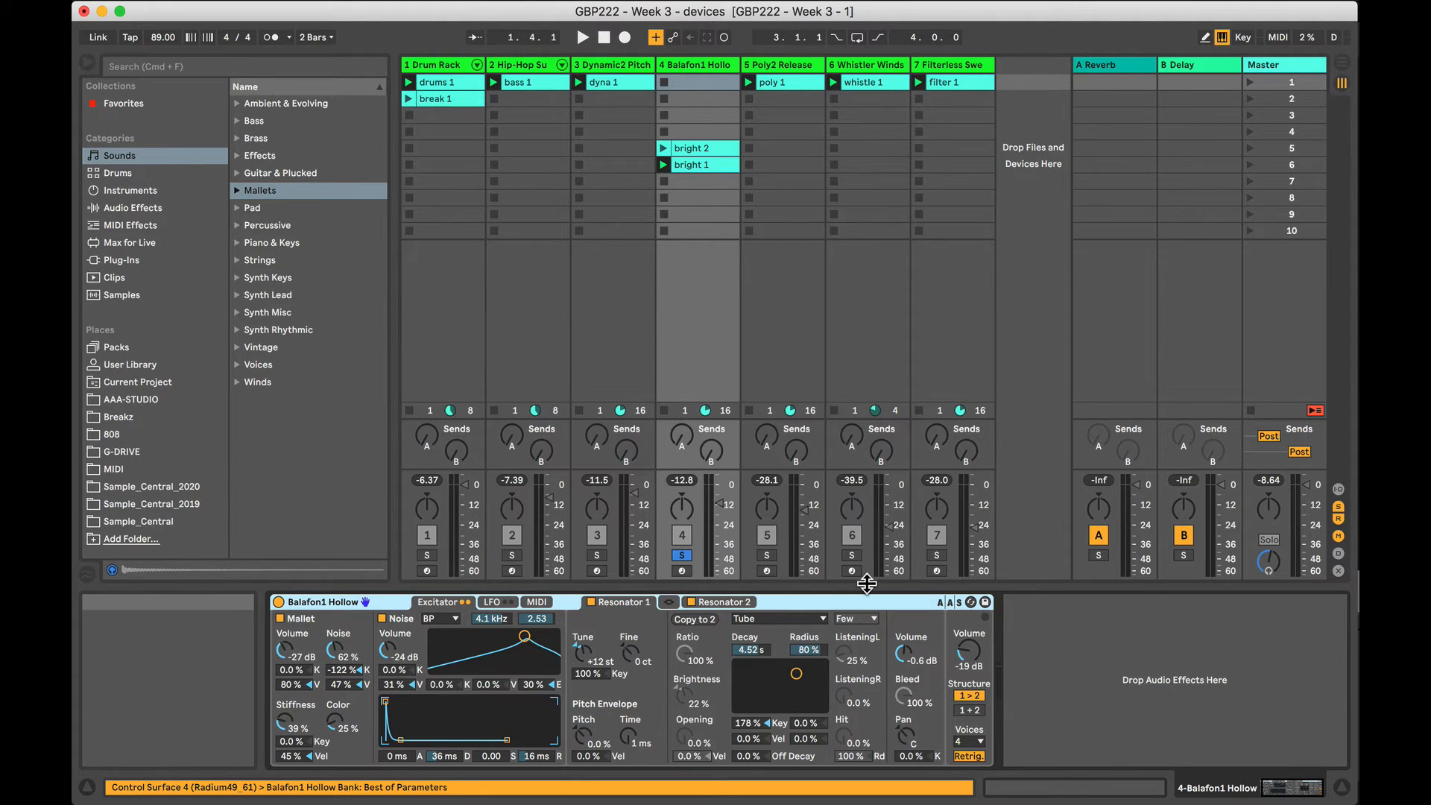
pyautogui.press('space')
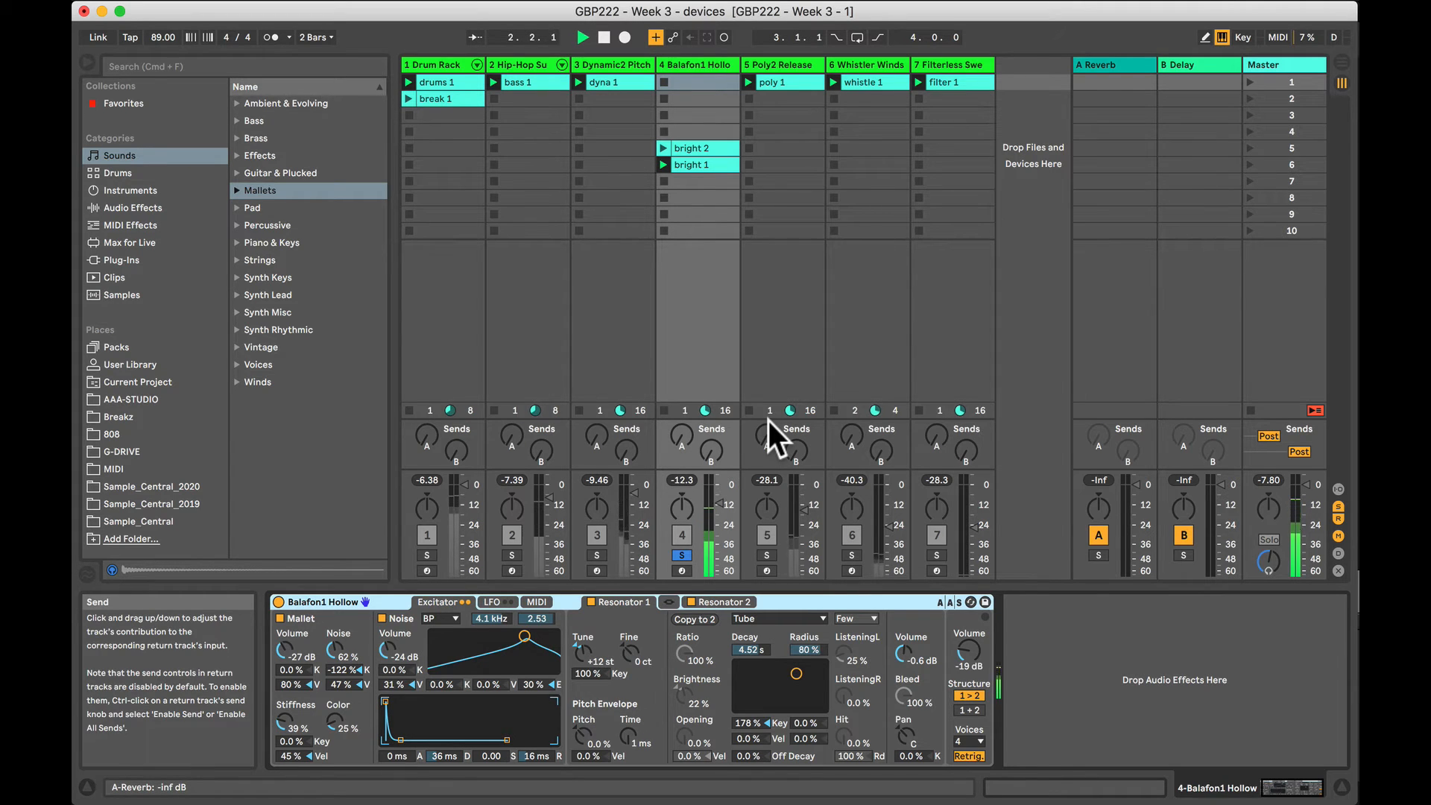
pyautogui.press('space')
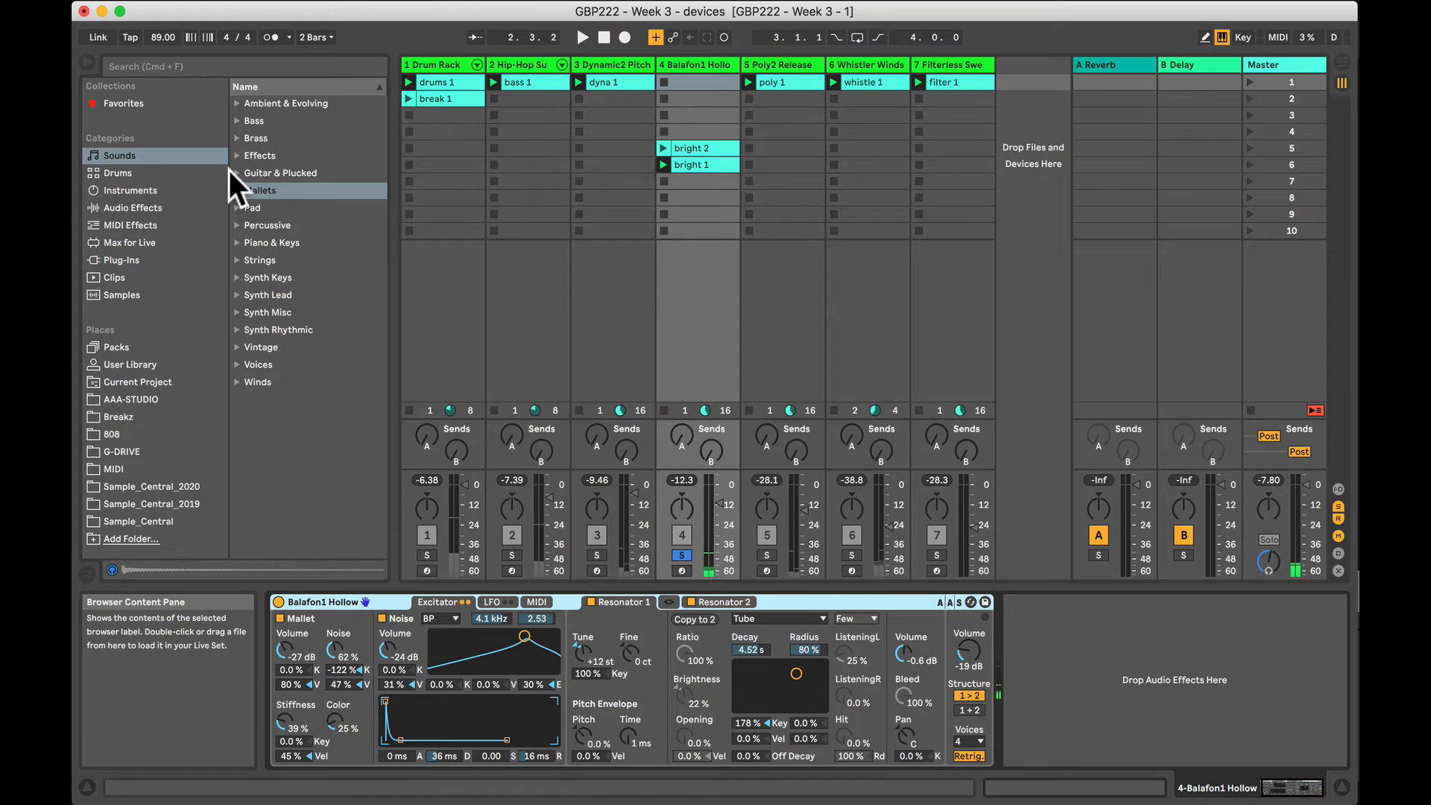
# Examine the available devices in the browser's Audio Effects category.
pyautogui.click(108, 208)
pyautogui.click(290, 348)
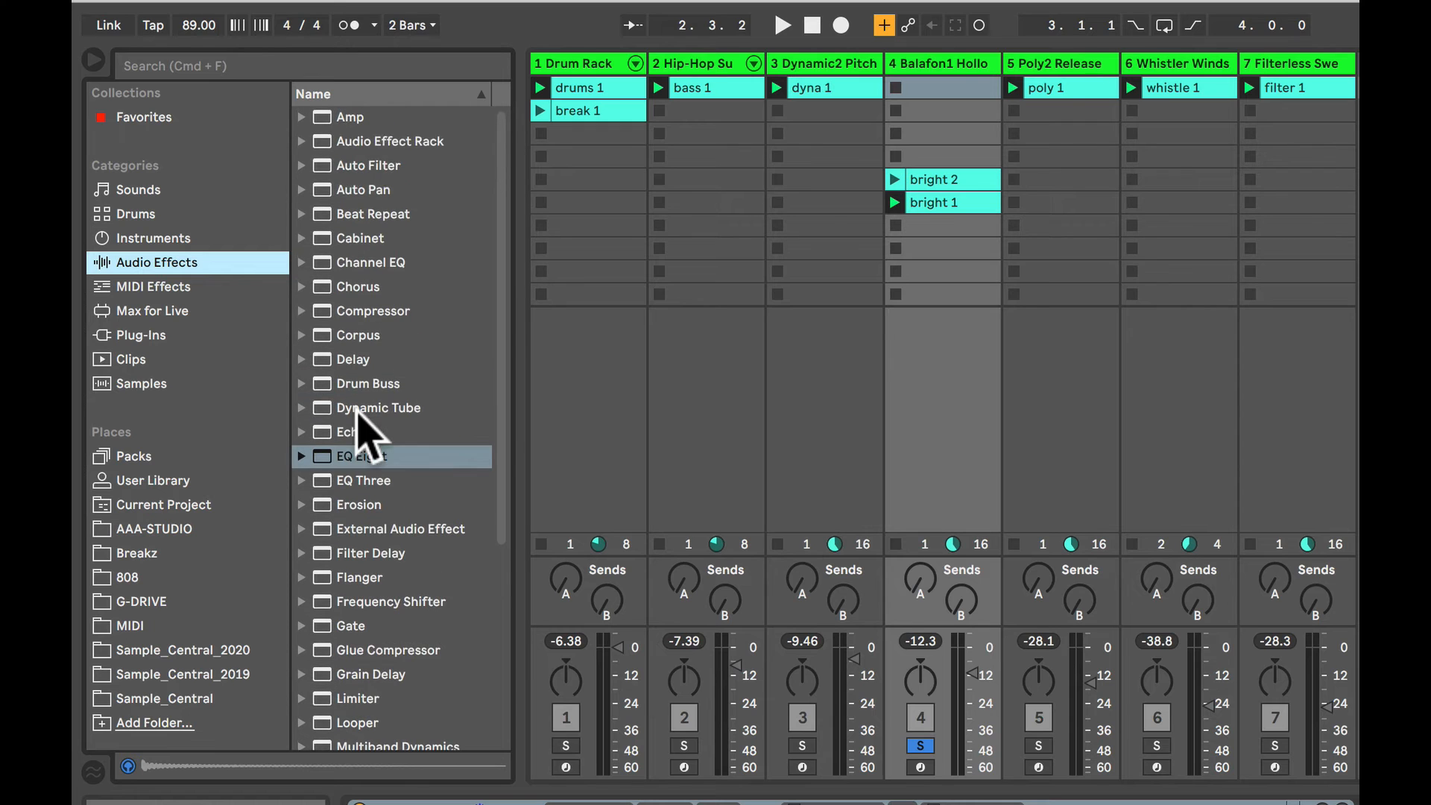
pyautogui.scroll(-5, 372, 286)
pyautogui.scroll(5, 377, 294)
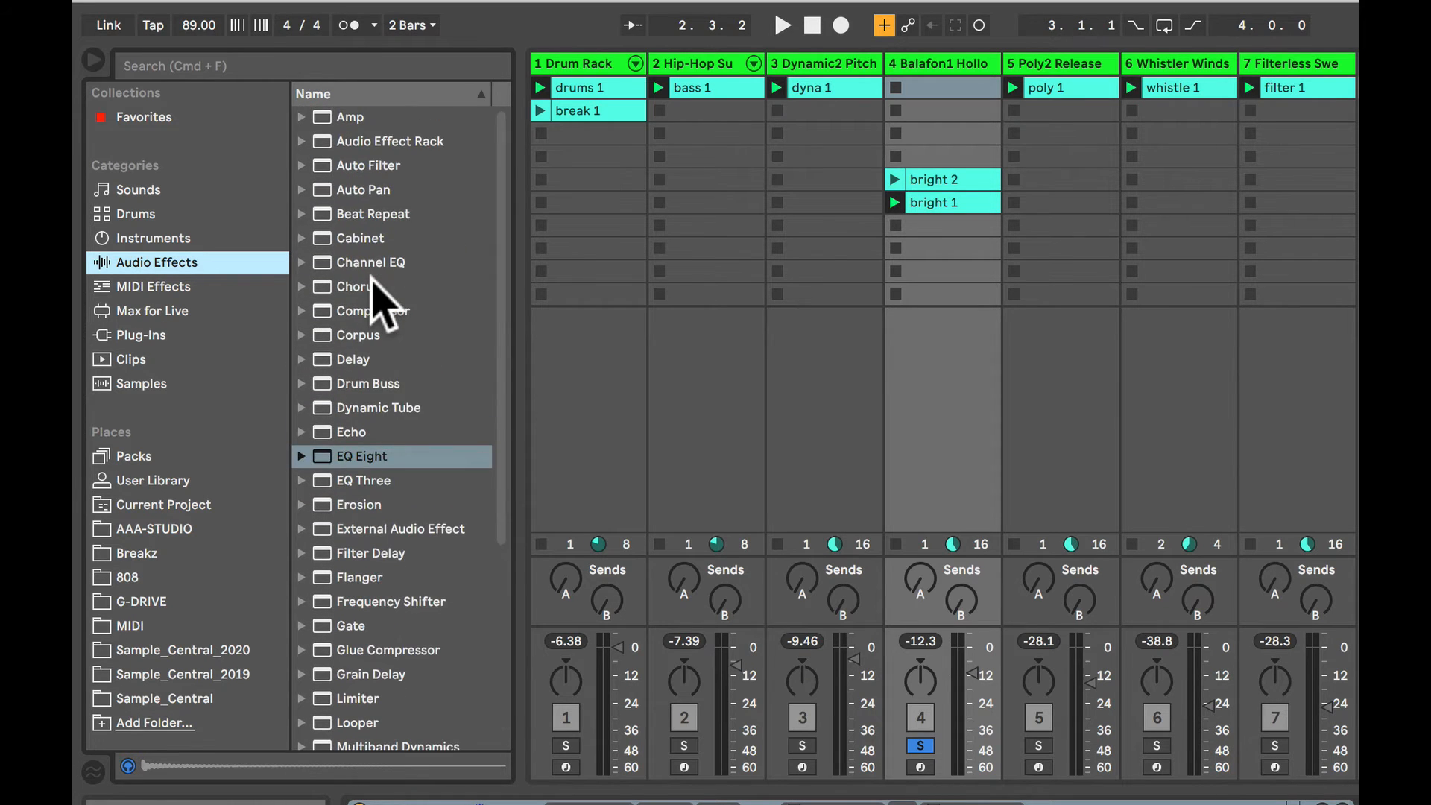
pyautogui.scroll(-5, 377, 293)
pyautogui.scroll(5, 394, 424)
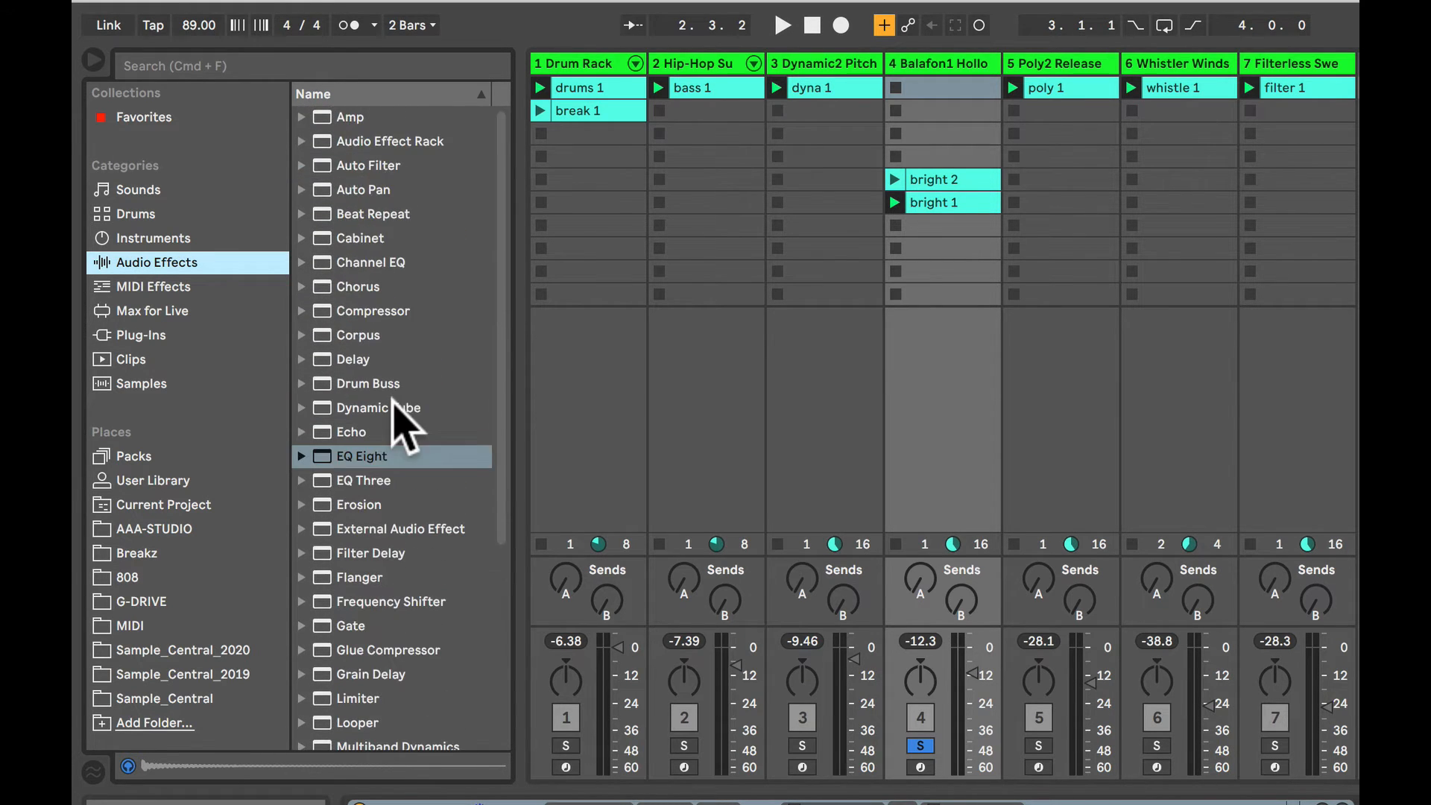
pyautogui.scroll(-5, 394, 425)
pyautogui.scroll(5, 395, 424)
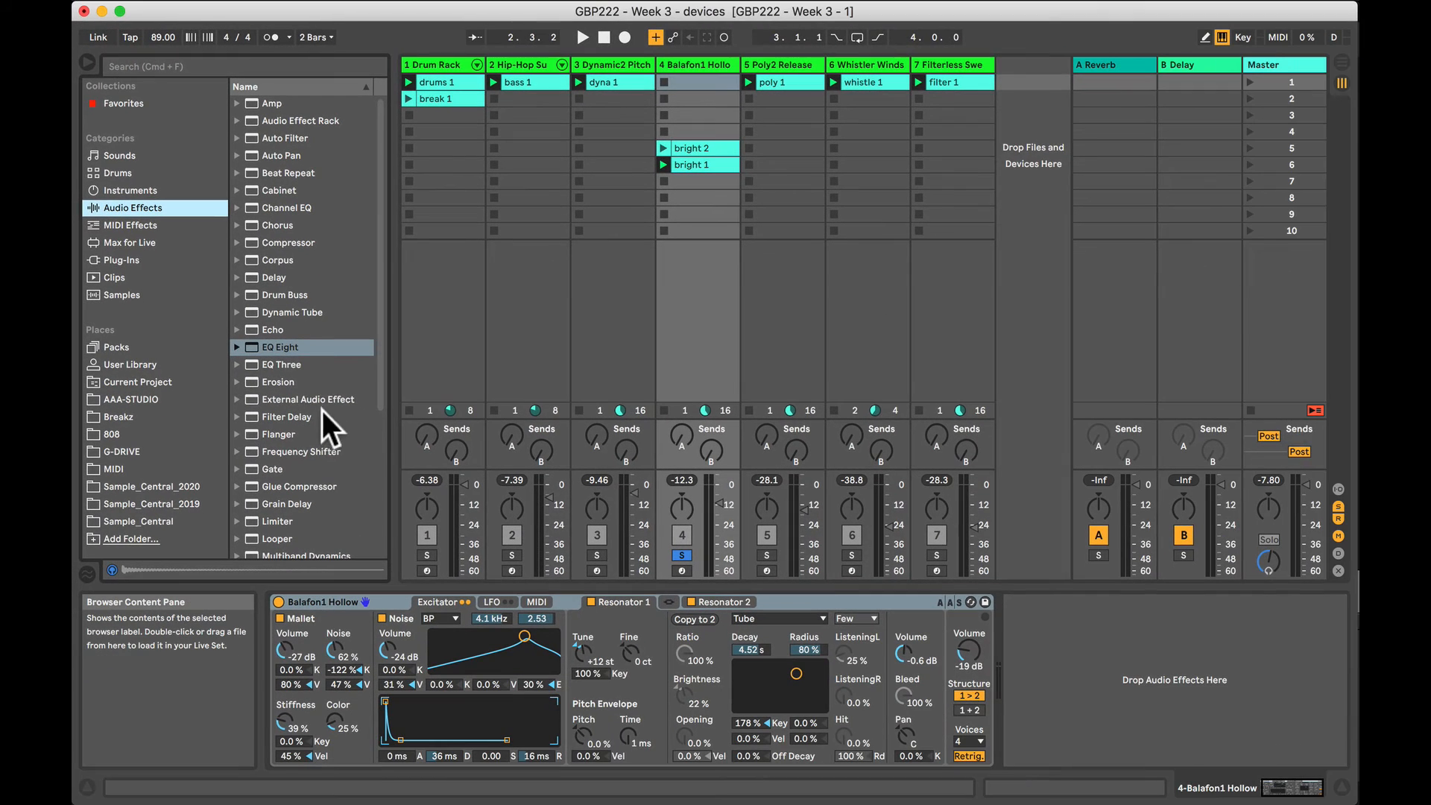
# Add the Delay audio effect after the Balafon1 Hollow instrument and audition the soloed track with it.
pyautogui.click(261, 278)
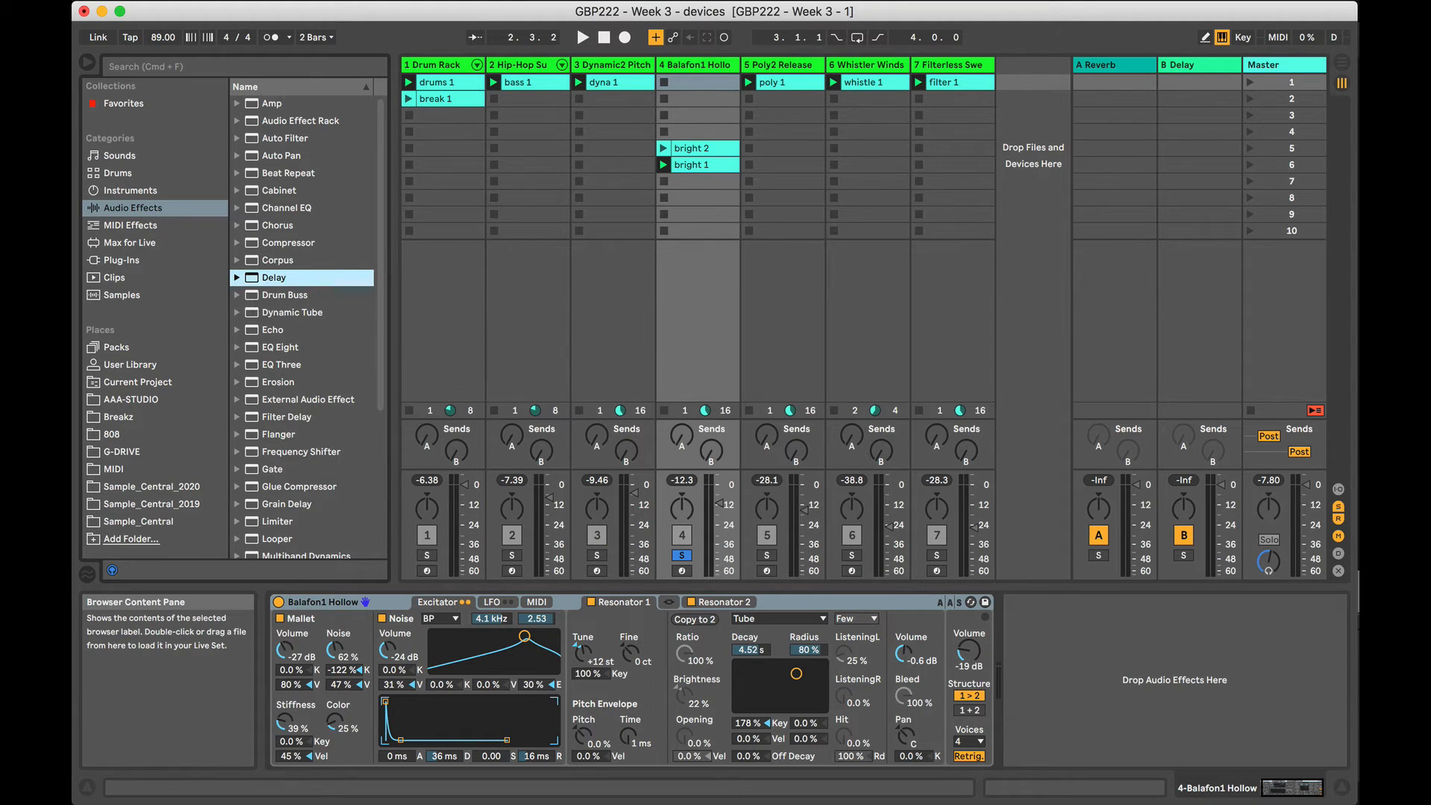
pyautogui.moveTo(708, 412); pyautogui.dragTo(1099, 656)
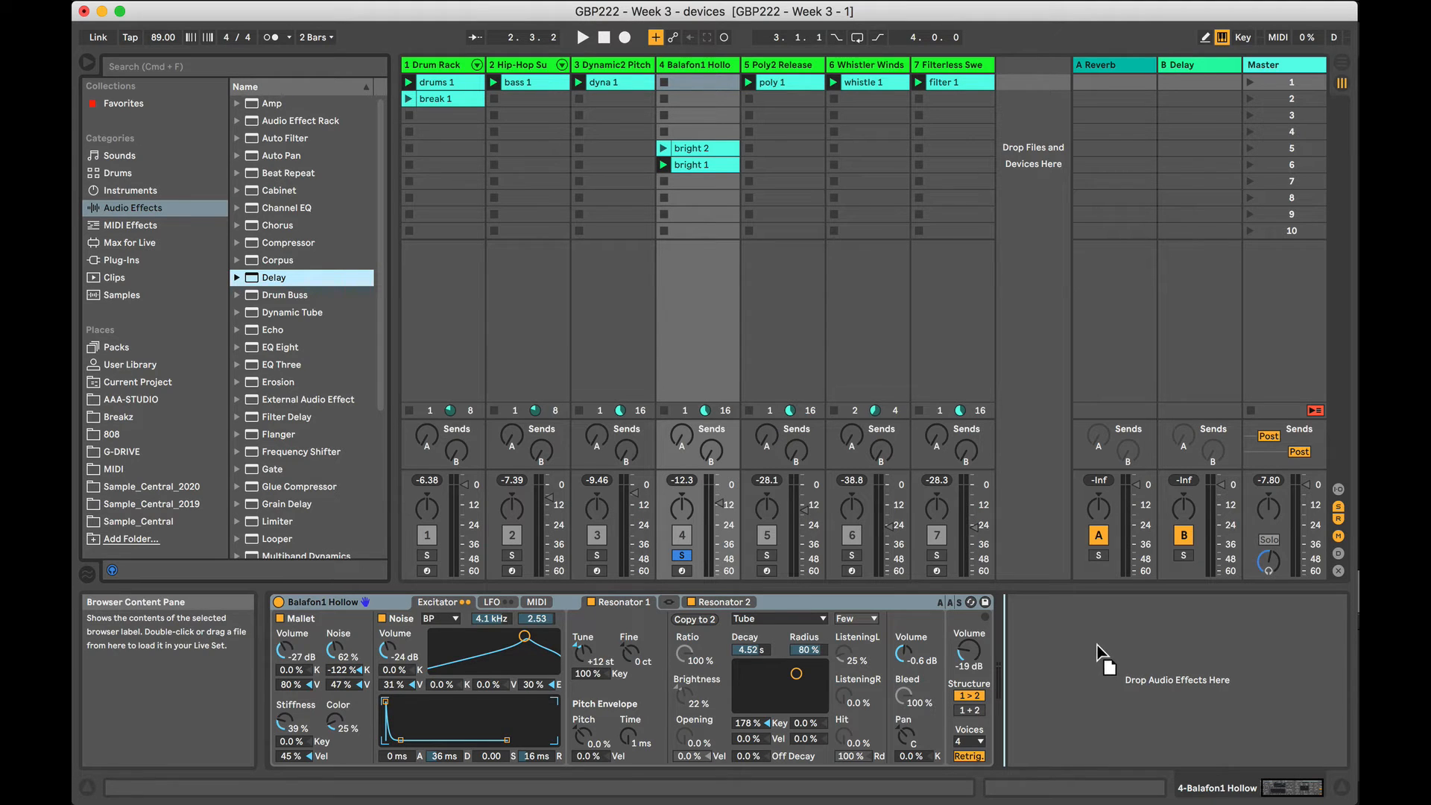
pyautogui.moveTo(1098, 646); pyautogui.dragTo(1097, 644)
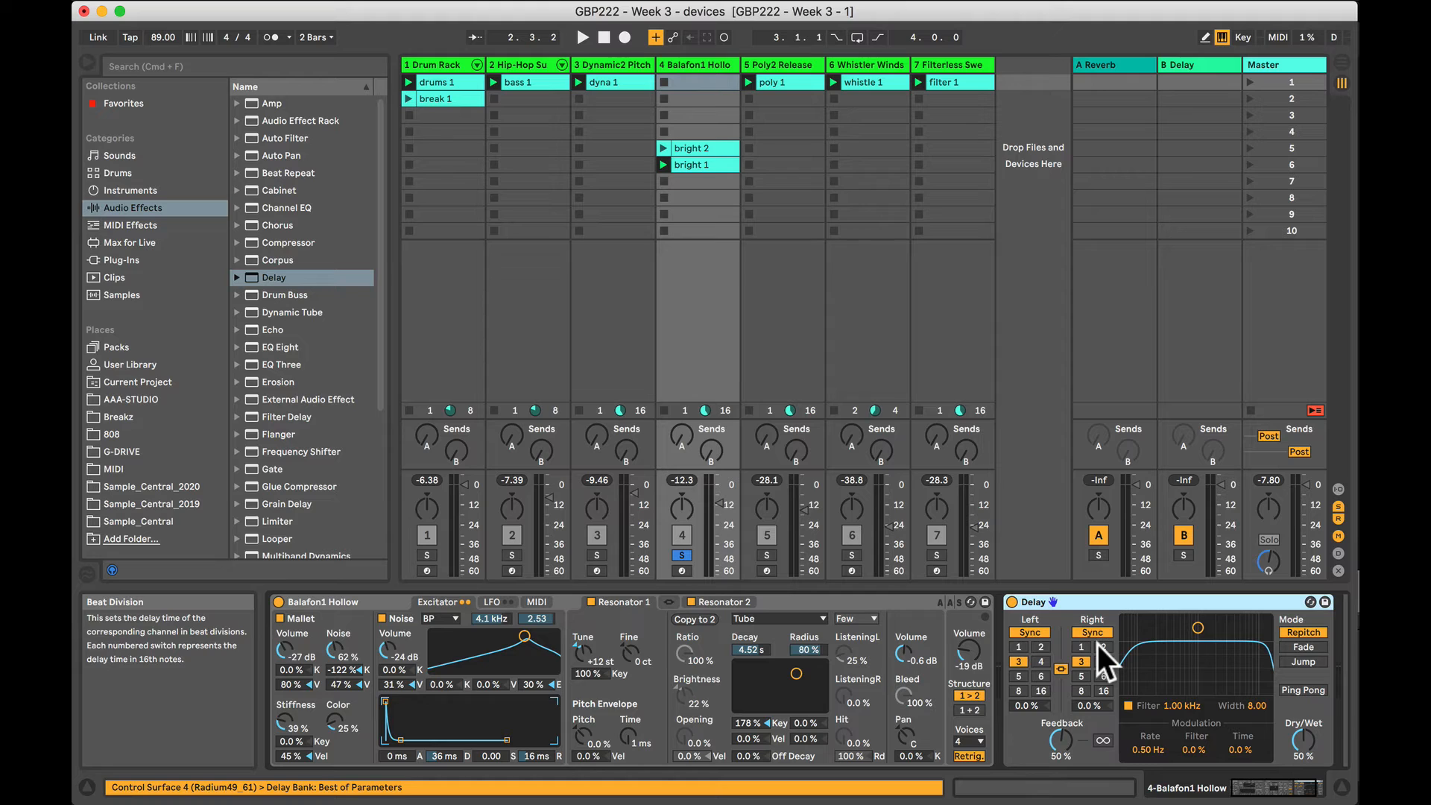
pyautogui.press('space')
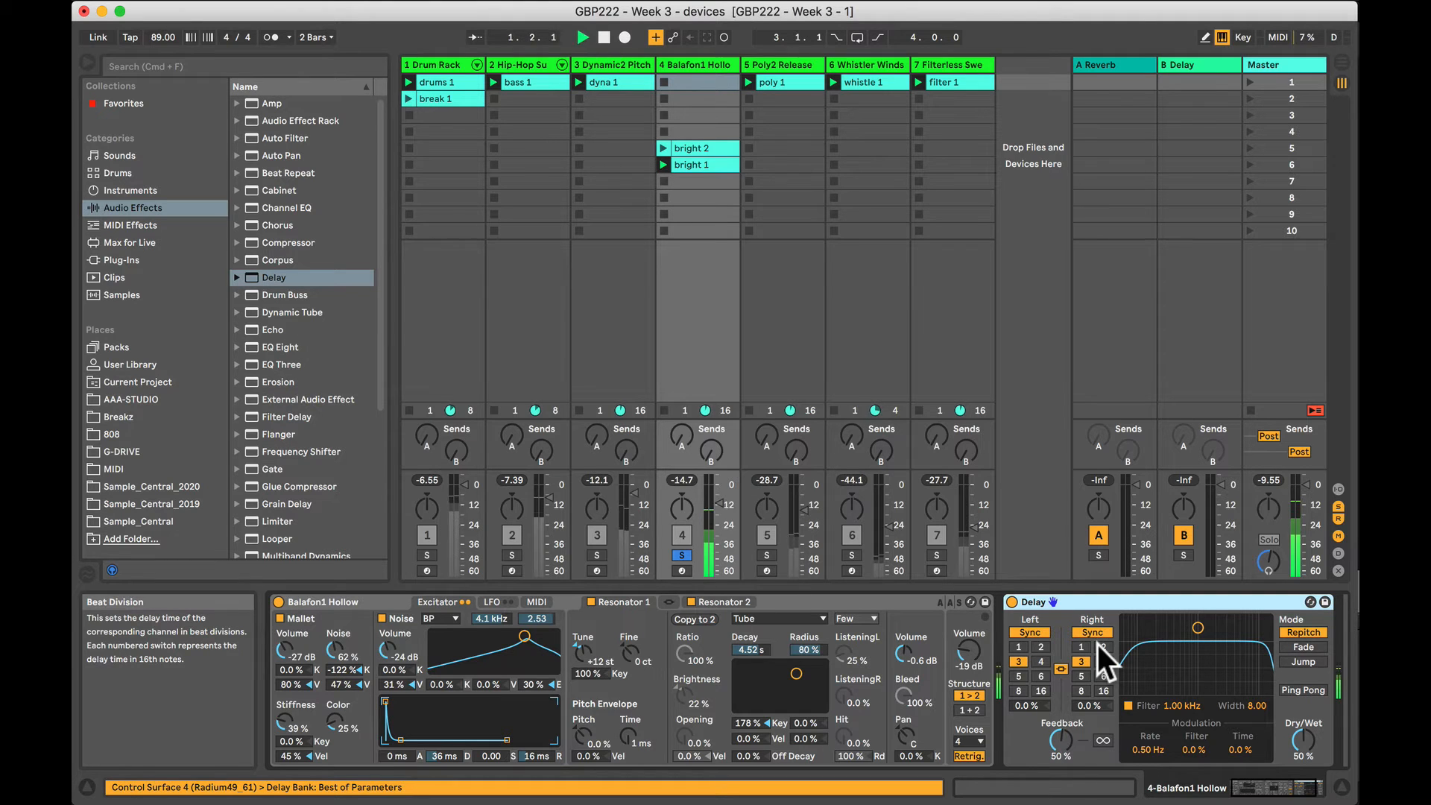
pyautogui.press('space')
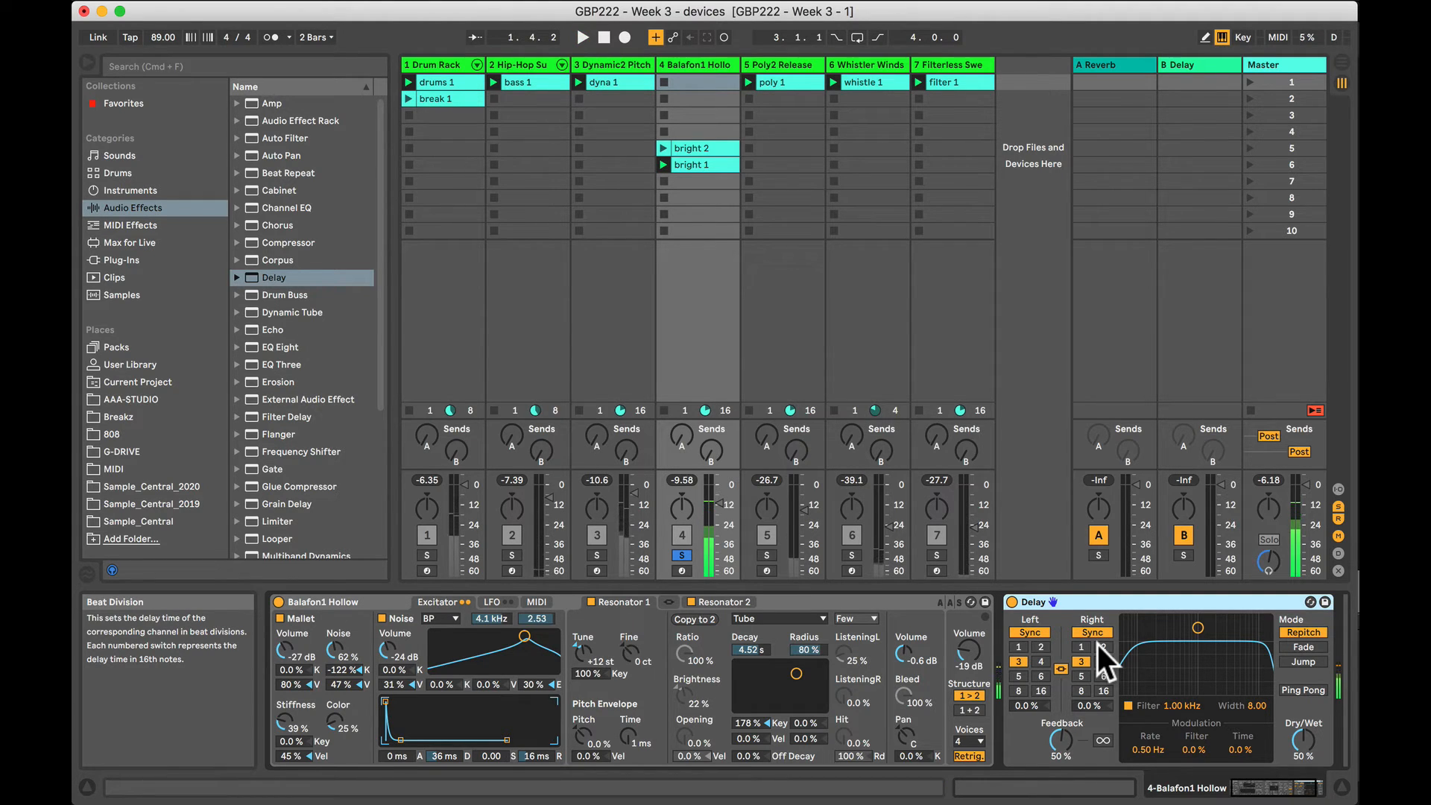
# Try the Delay's linked beat divisions at 2 and 1, auditioning each, and set both channels back to 3.
pyautogui.click(1041, 647)
pyautogui.press('space')
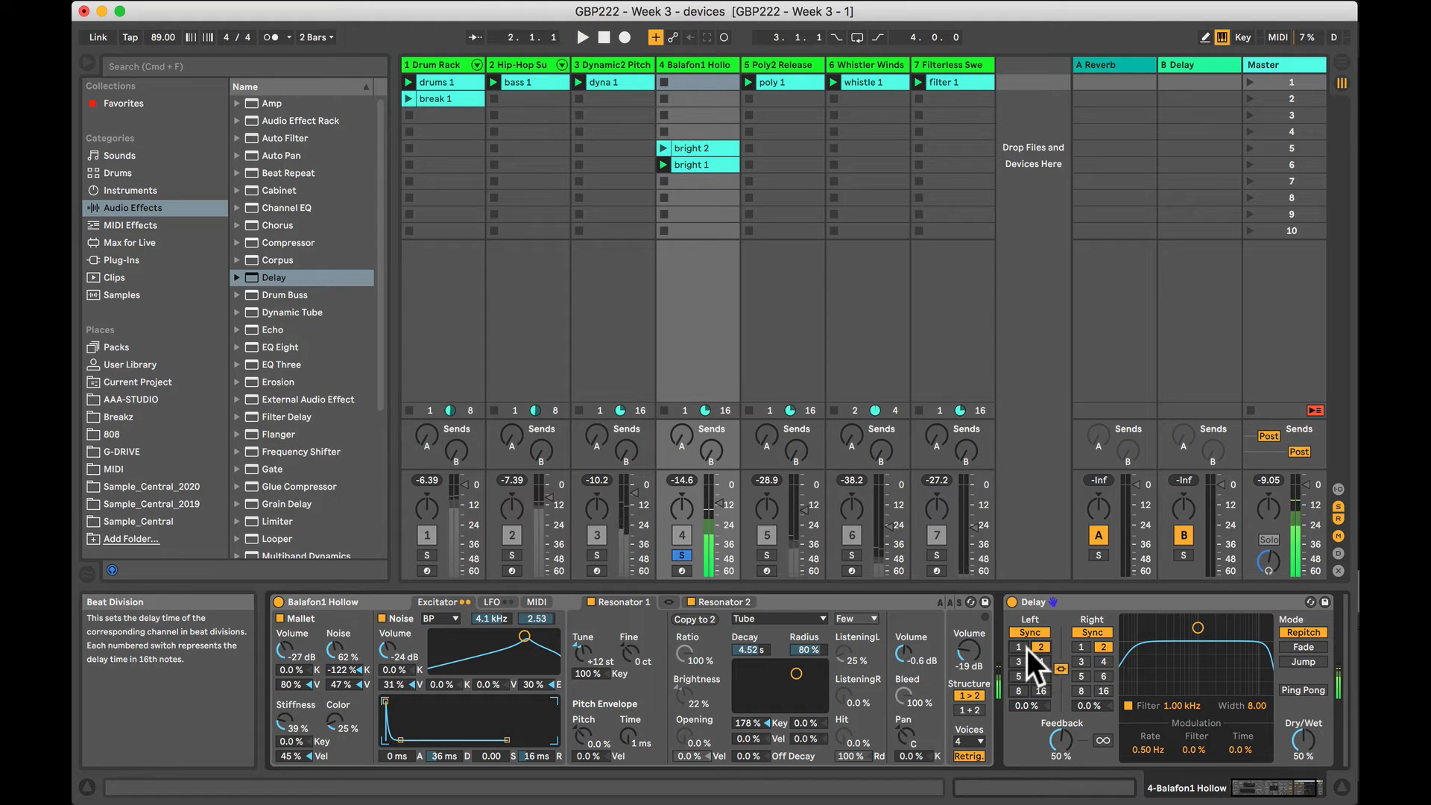
pyautogui.click(1019, 647)
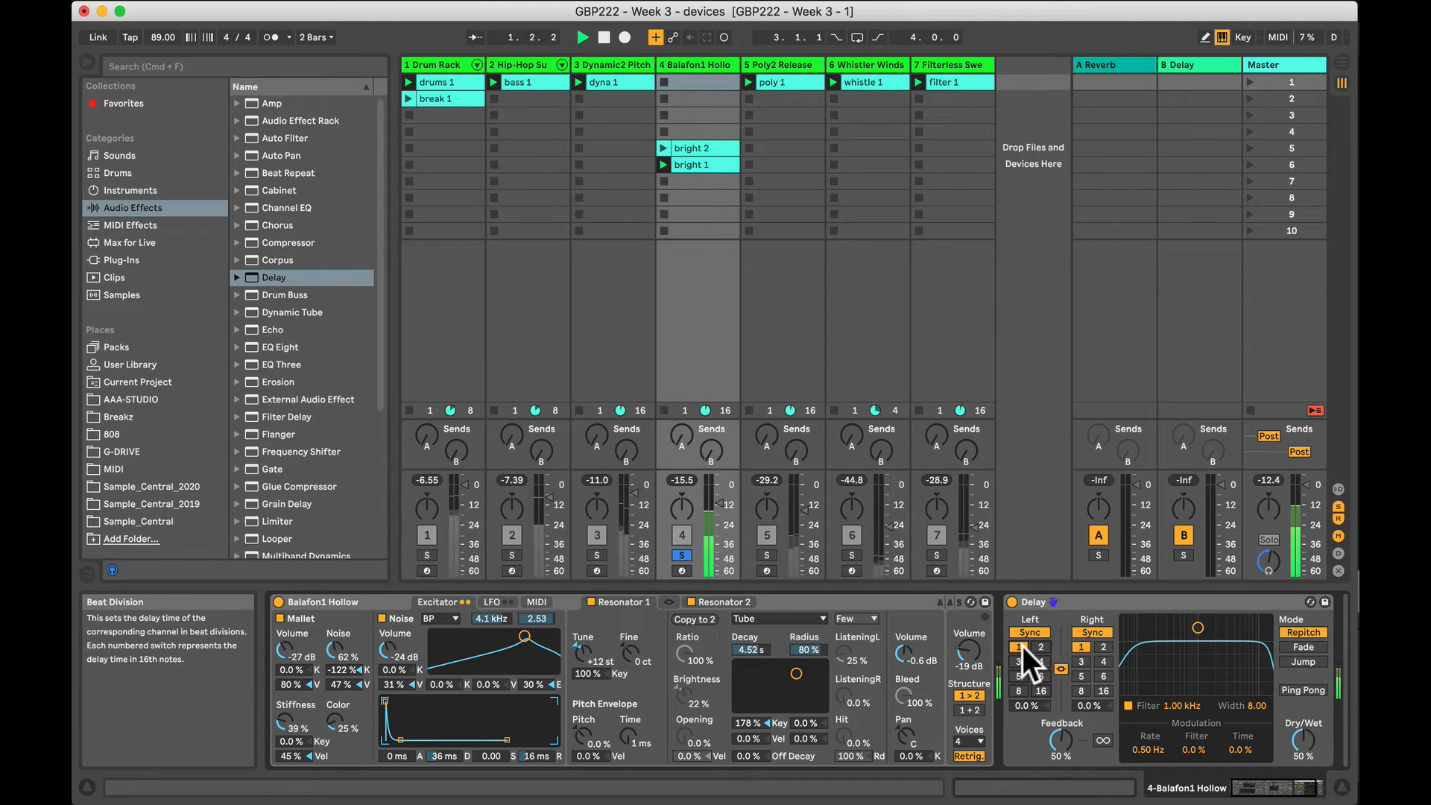
pyautogui.press('space')
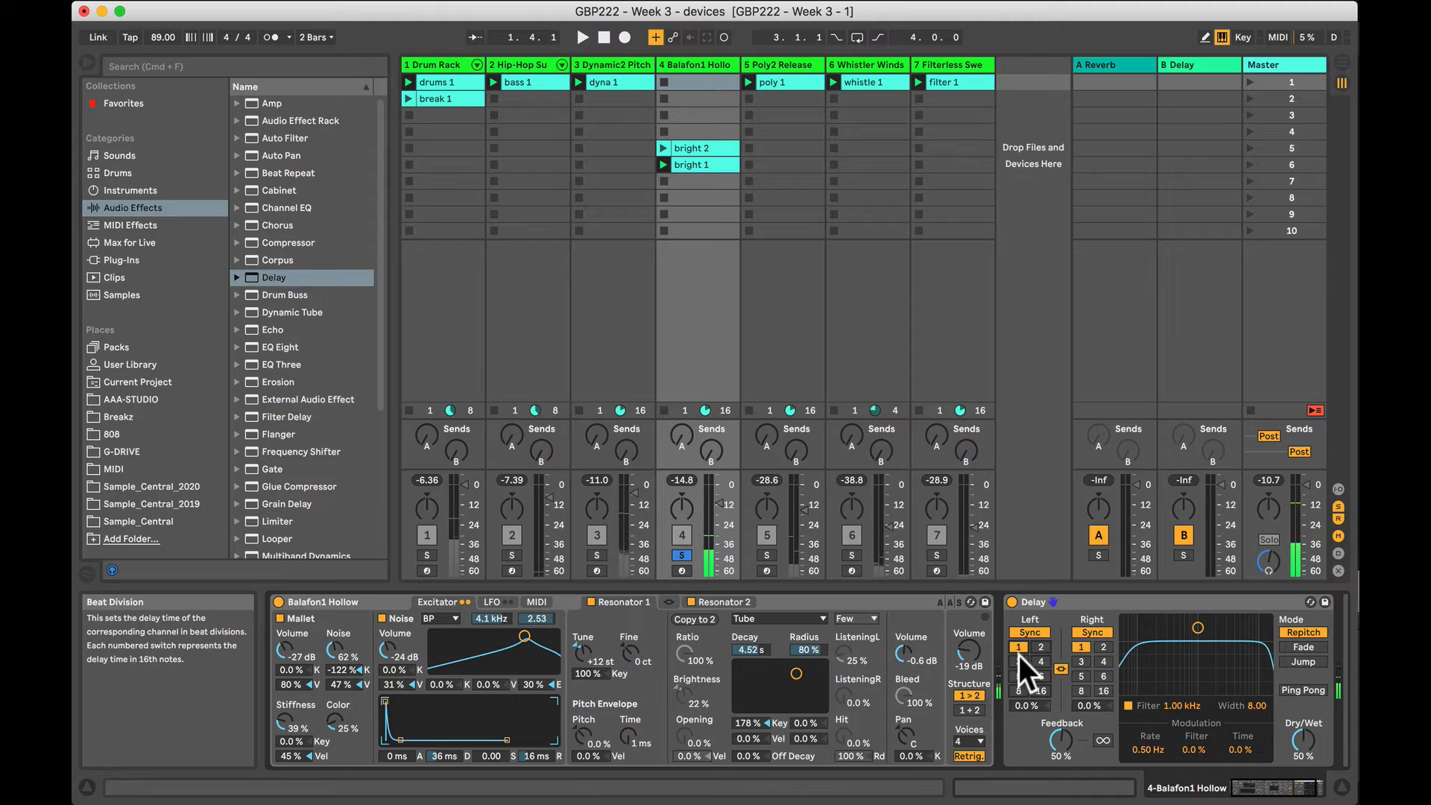
pyautogui.click(1018, 661)
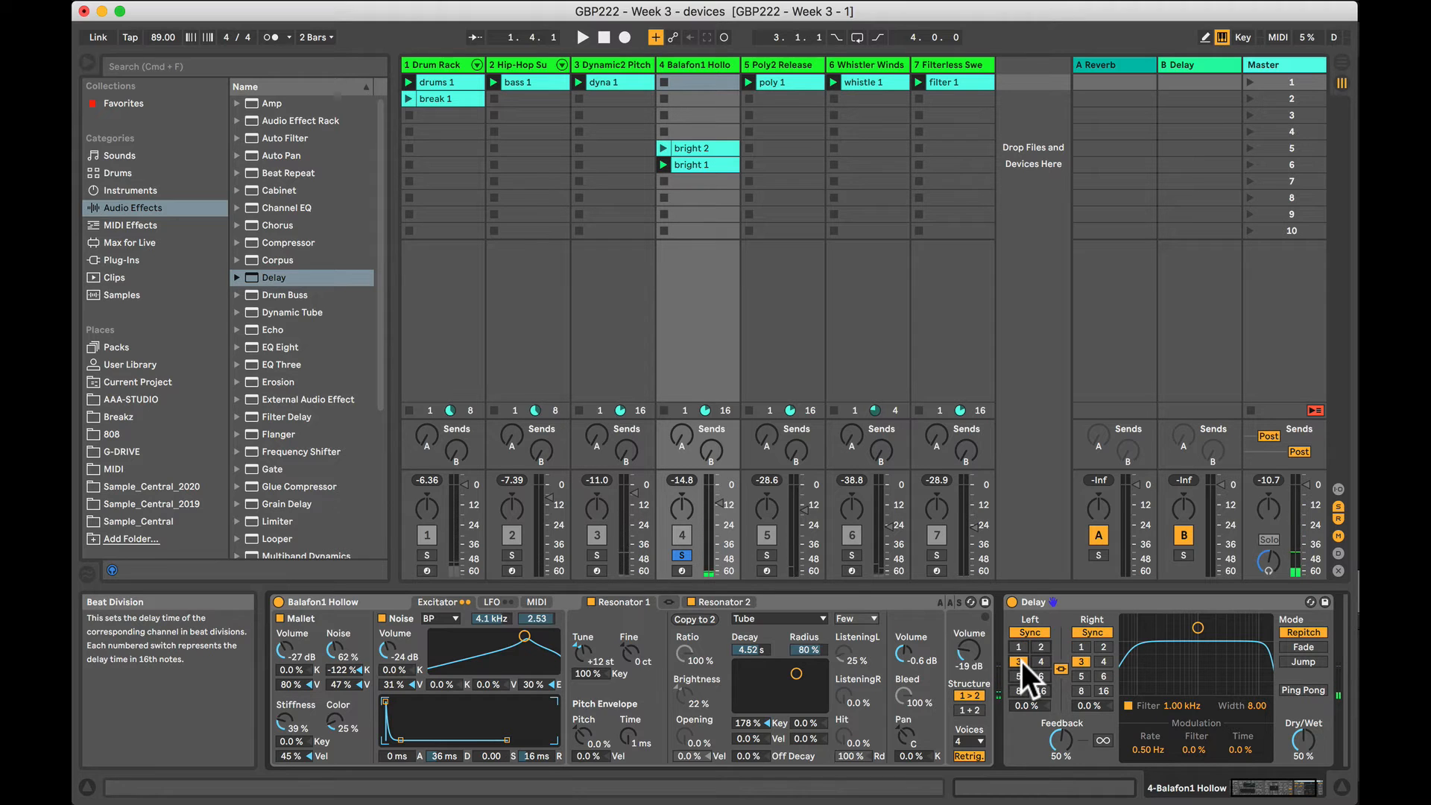
# Replace the default Delay on the Balafon1 Hollow track with the Flutter preset from Vintage Delay and audition it.
pyautogui.click(1072, 607)
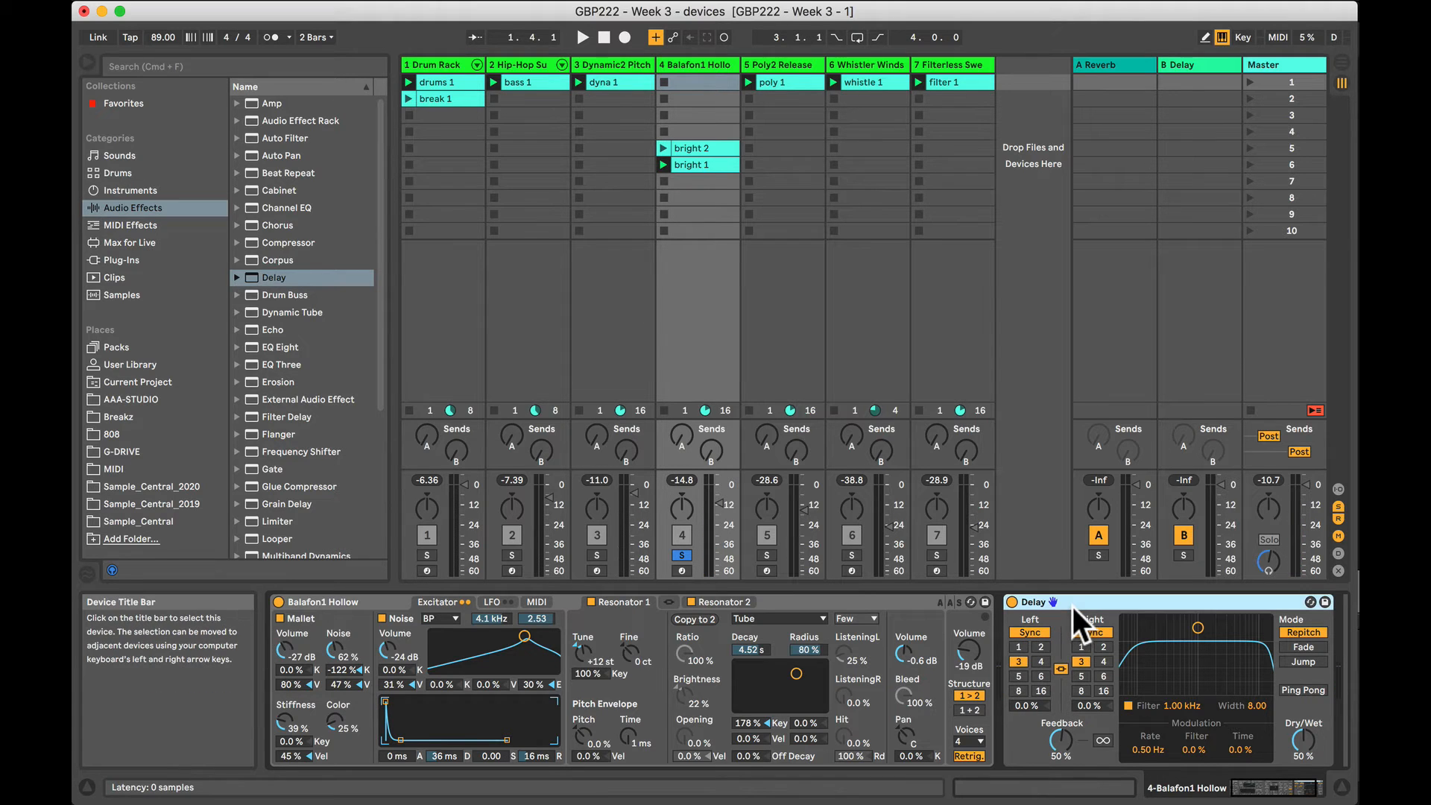
pyautogui.click(237, 278)
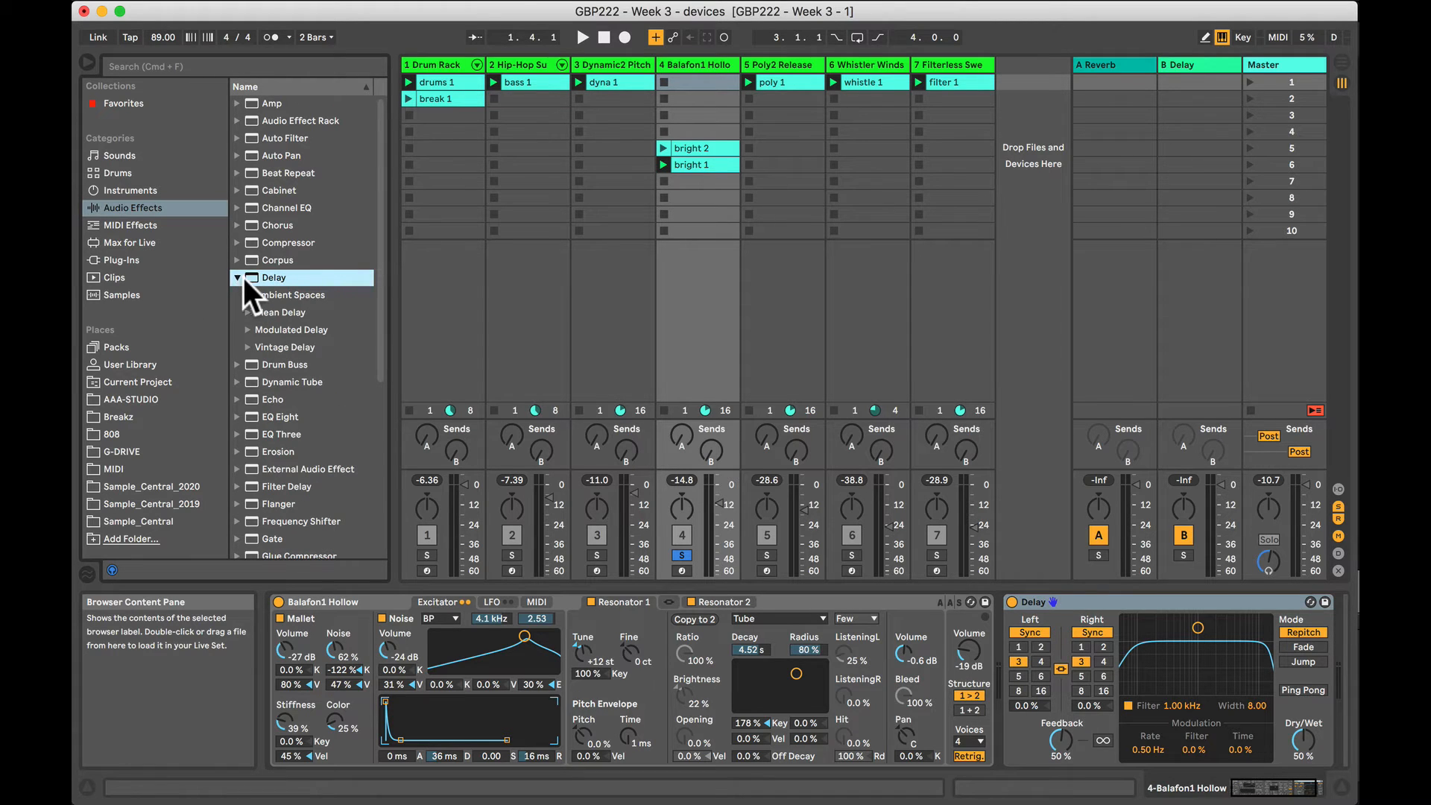
pyautogui.click(247, 346)
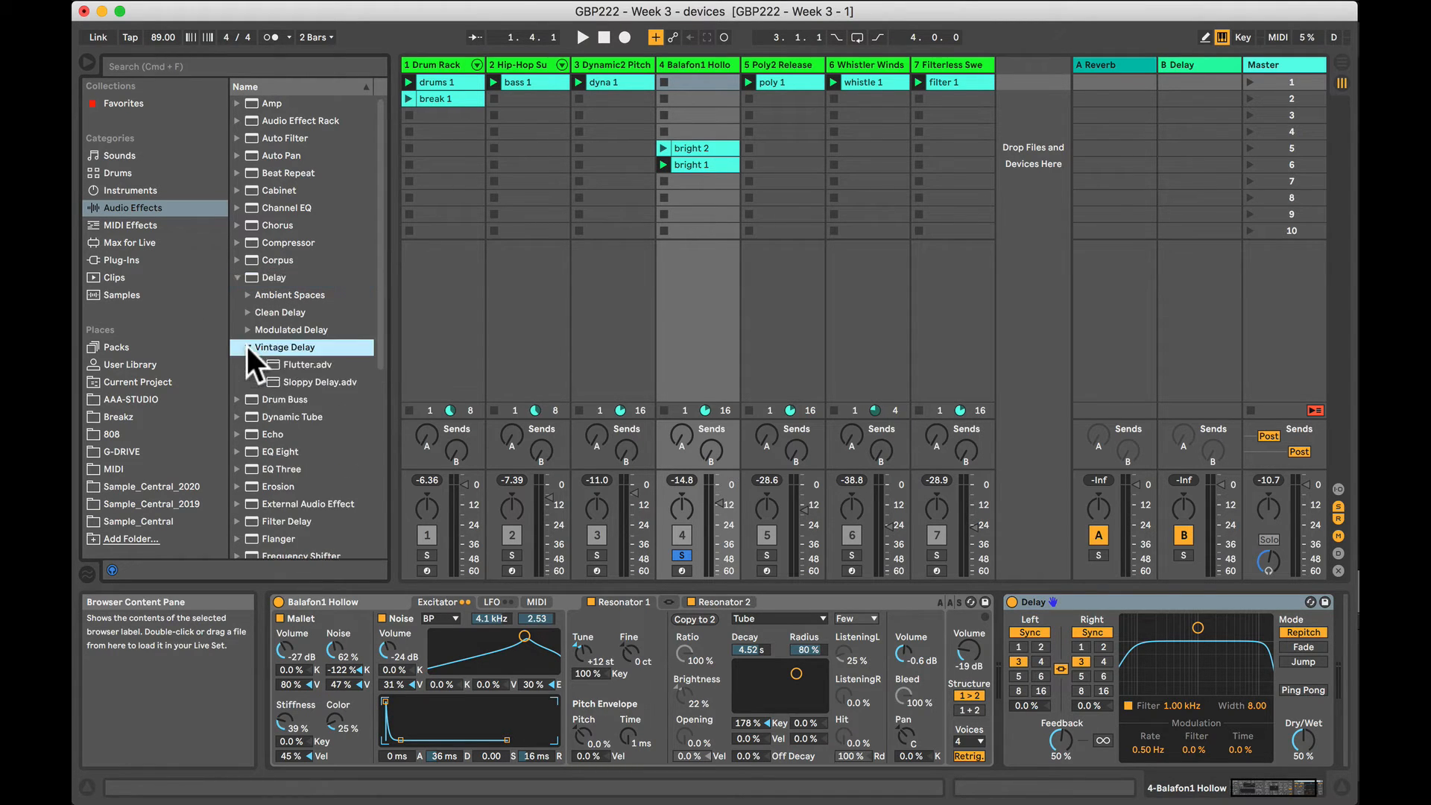
pyautogui.click(273, 382)
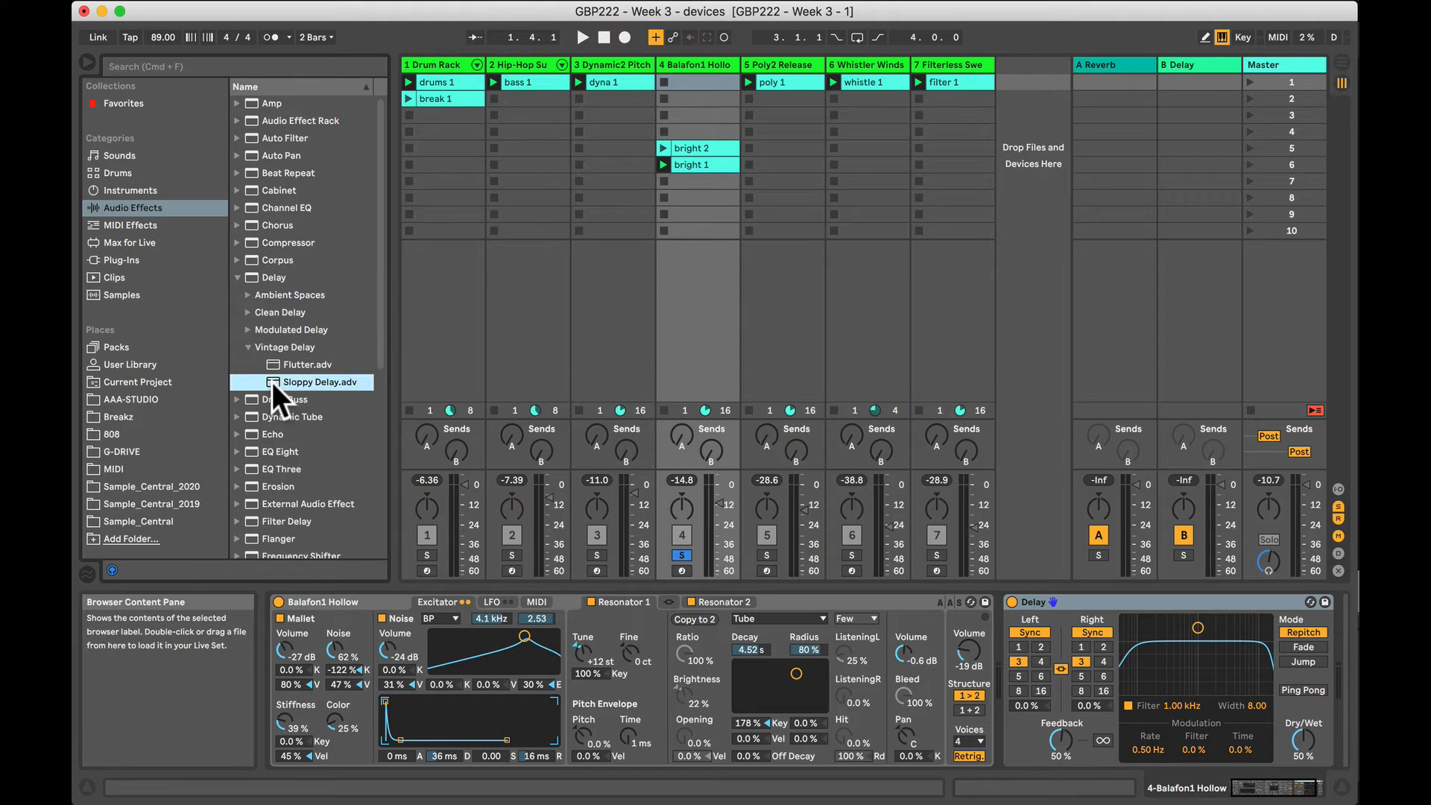
pyautogui.click(271, 366)
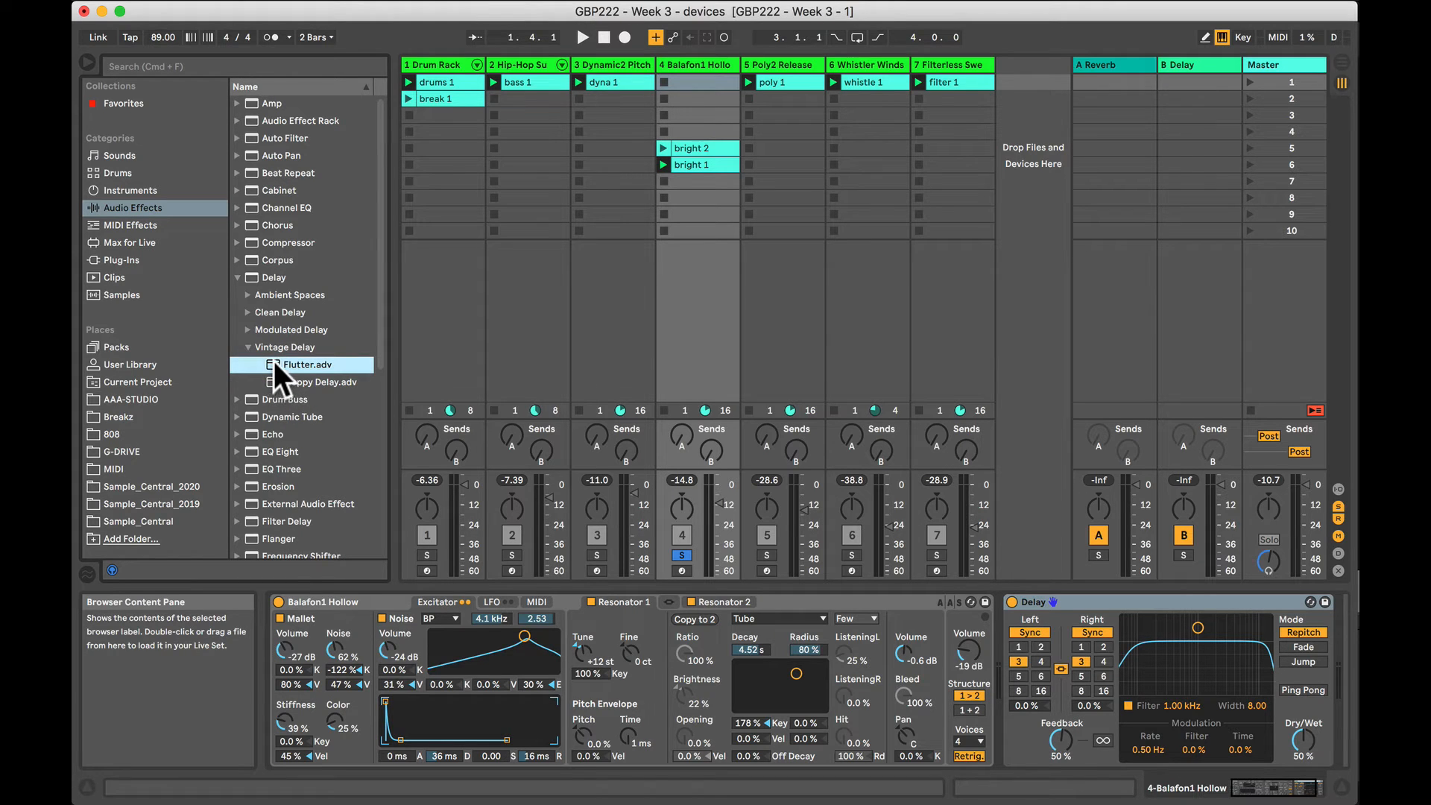
pyautogui.moveTo(275, 360); pyautogui.dragTo(1041, 602)
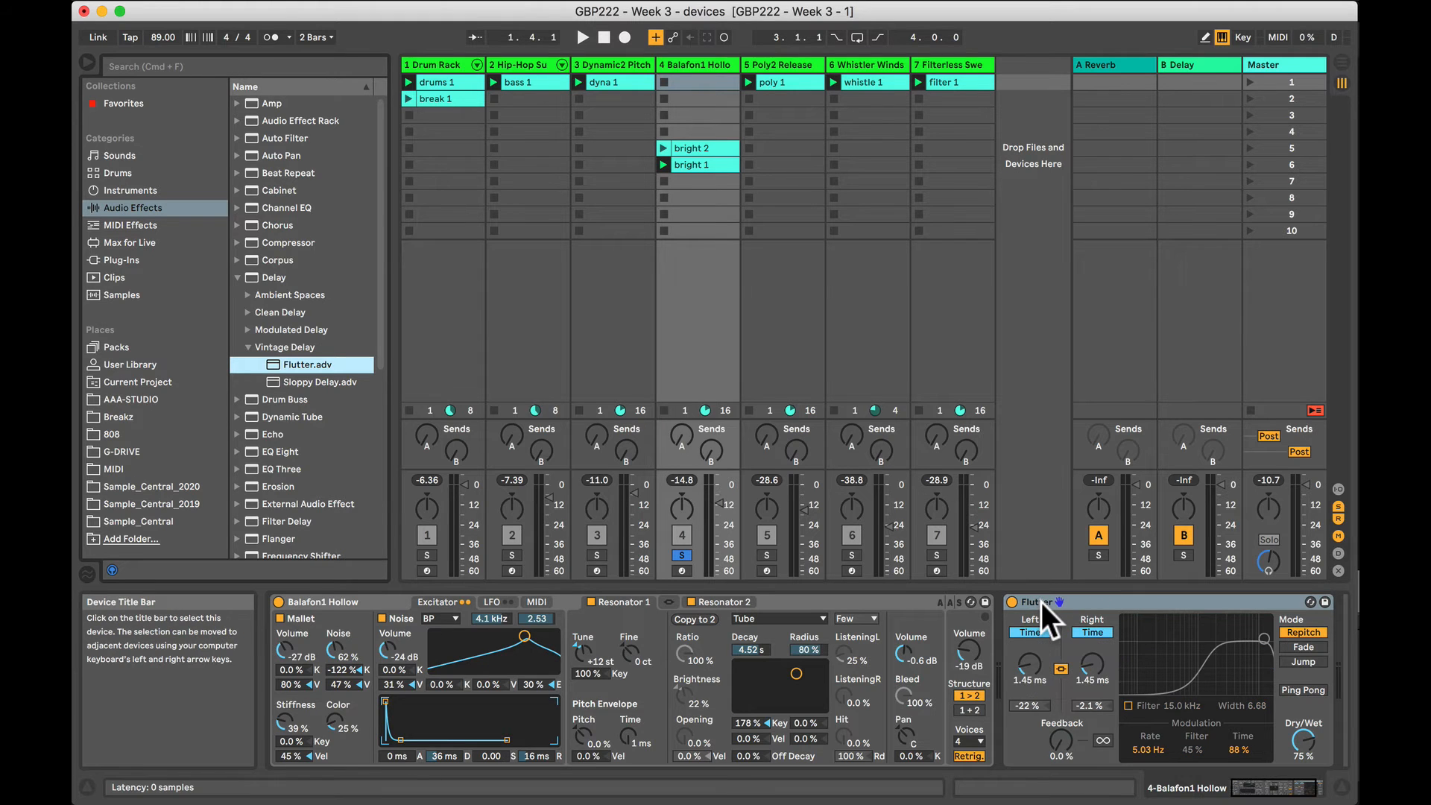
pyautogui.press('space')
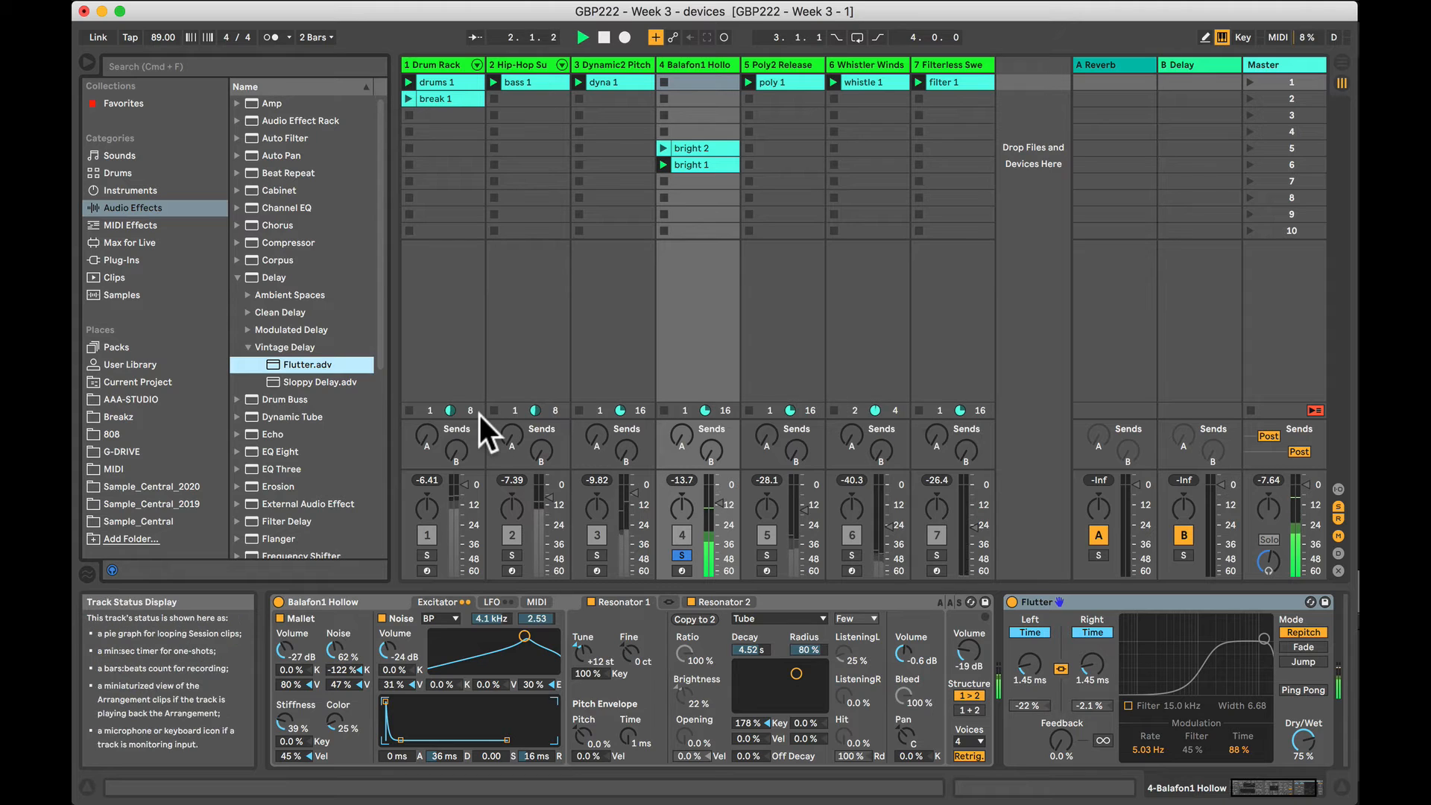
pyautogui.press('space')
# Swap the Flutter preset for Sloppy Delay from the Vintage Delay presets and audition the soloed track.
pyautogui.click(272, 383)
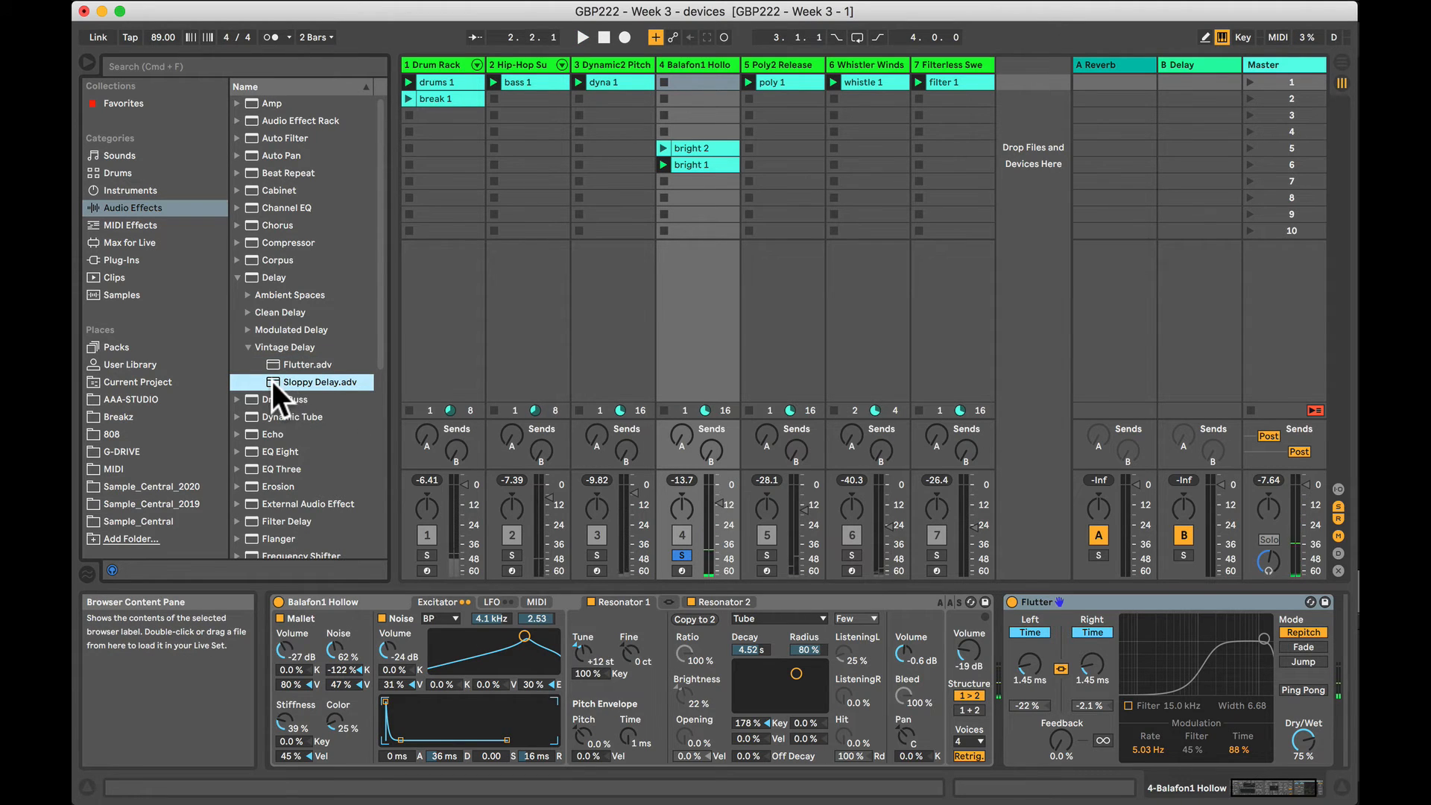
pyautogui.moveTo(271, 381); pyautogui.dragTo(1054, 602)
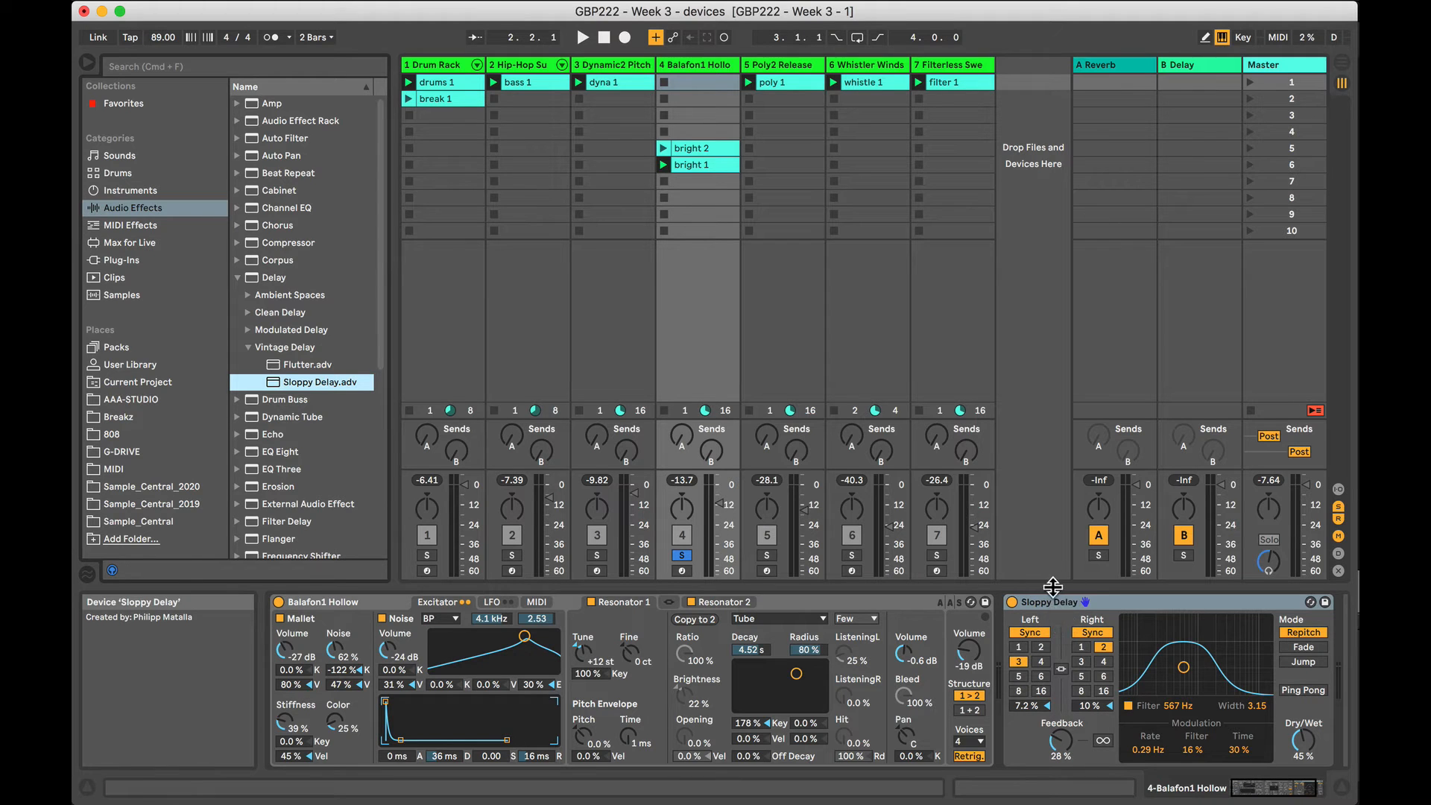
pyautogui.press('space')
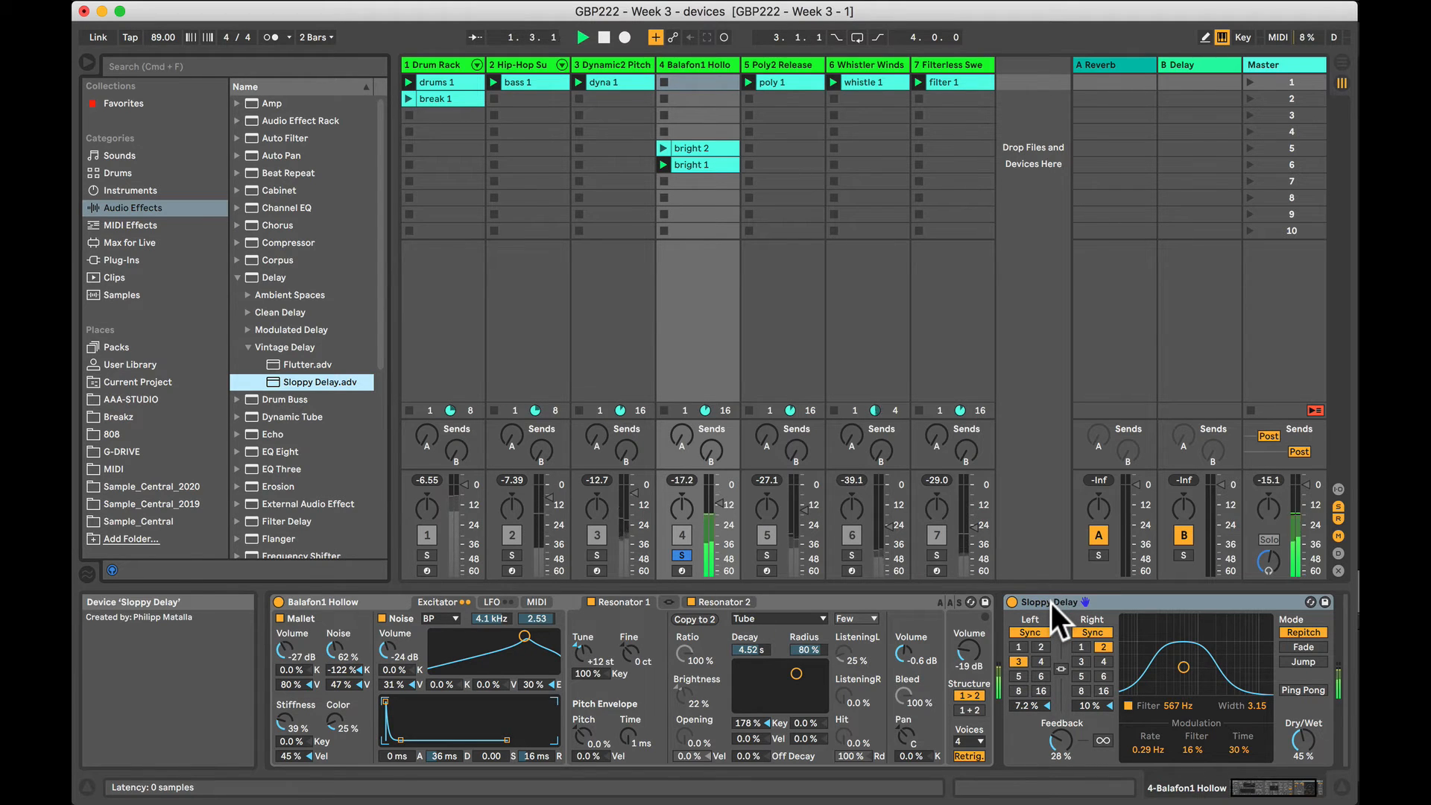
pyautogui.press('space')
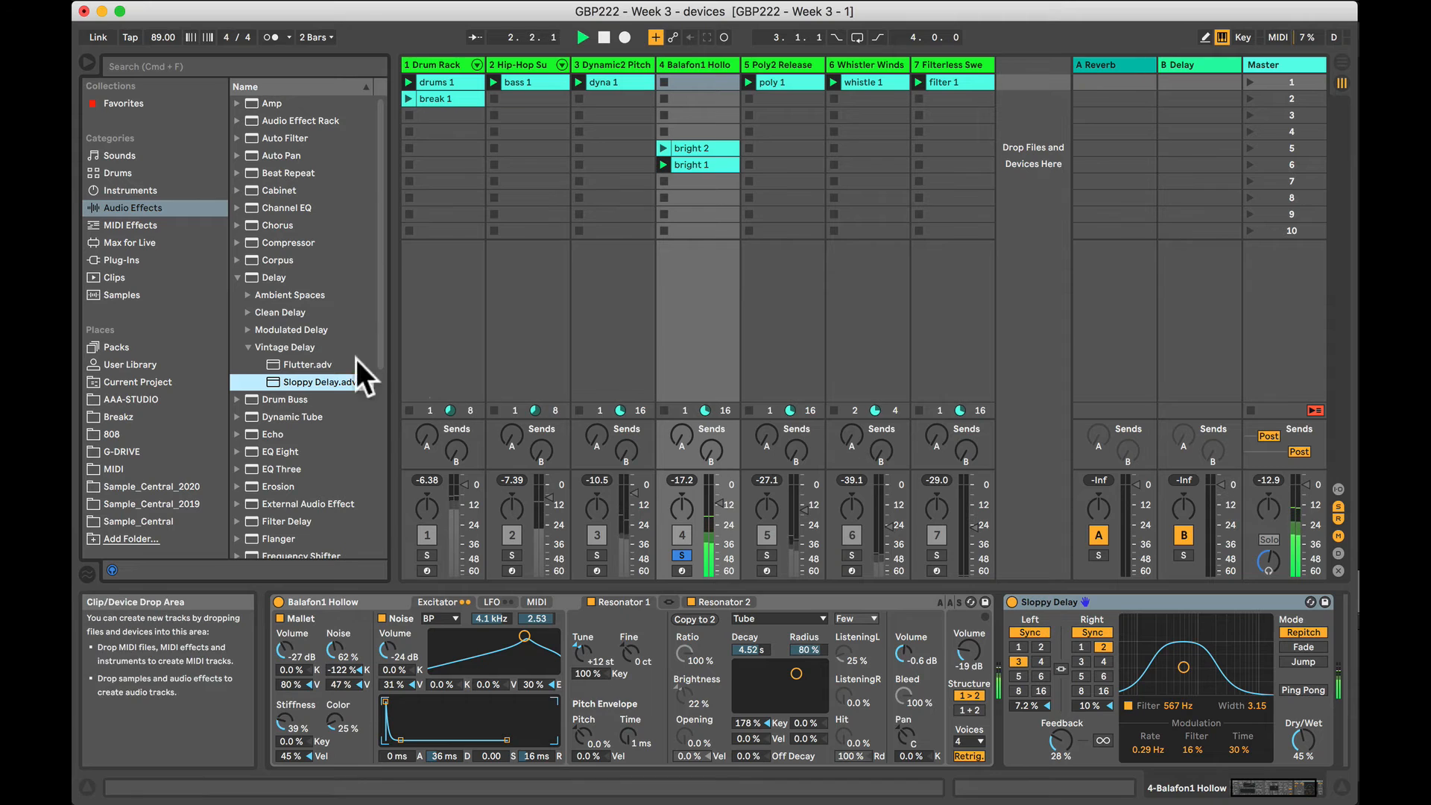
# Swap Sloppy Delay for the Fake Phaser preset from Modulated Delay and audition it.
pyautogui.click(247, 328)
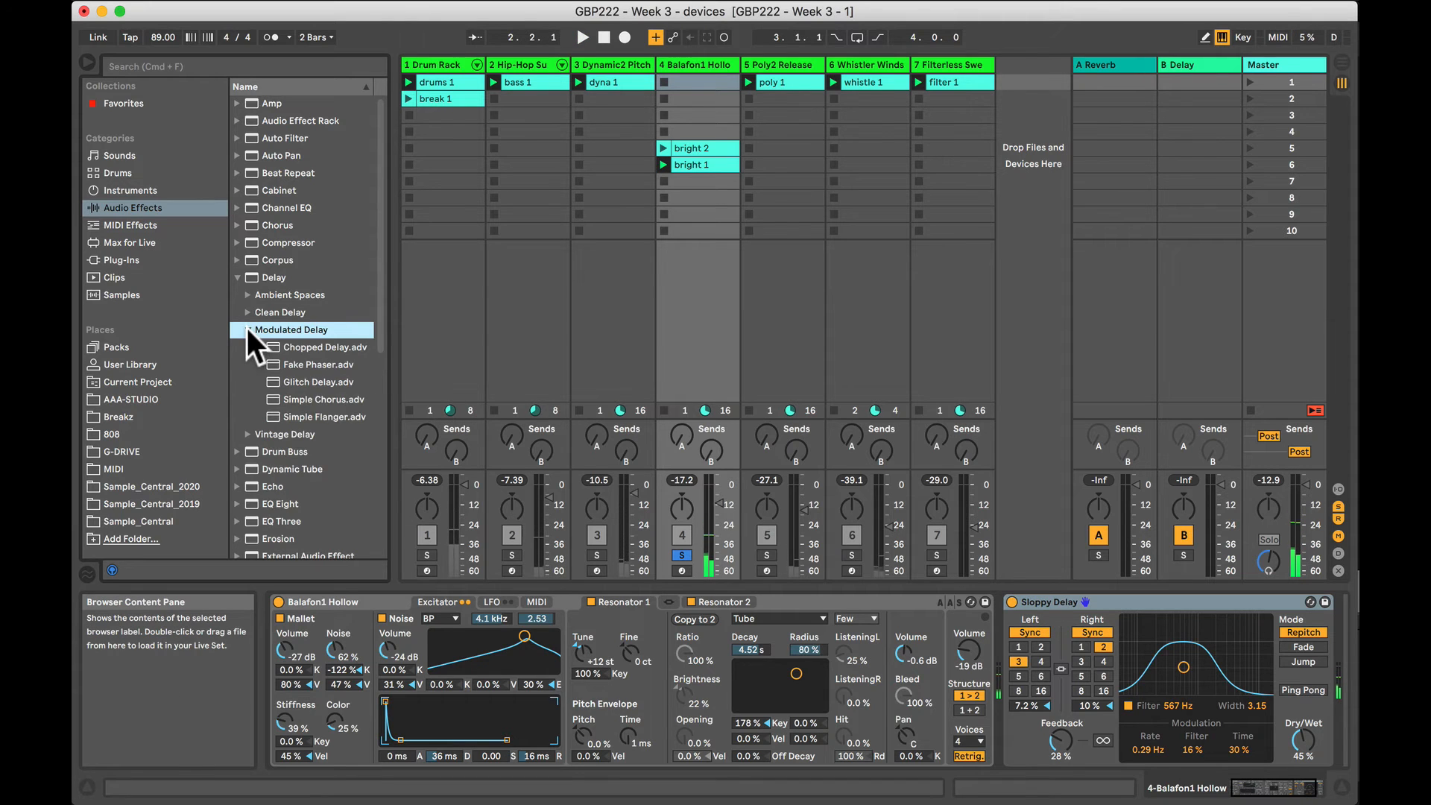
pyautogui.click(290, 365)
pyautogui.moveTo(270, 365); pyautogui.dragTo(1036, 607)
pyautogui.press('space')
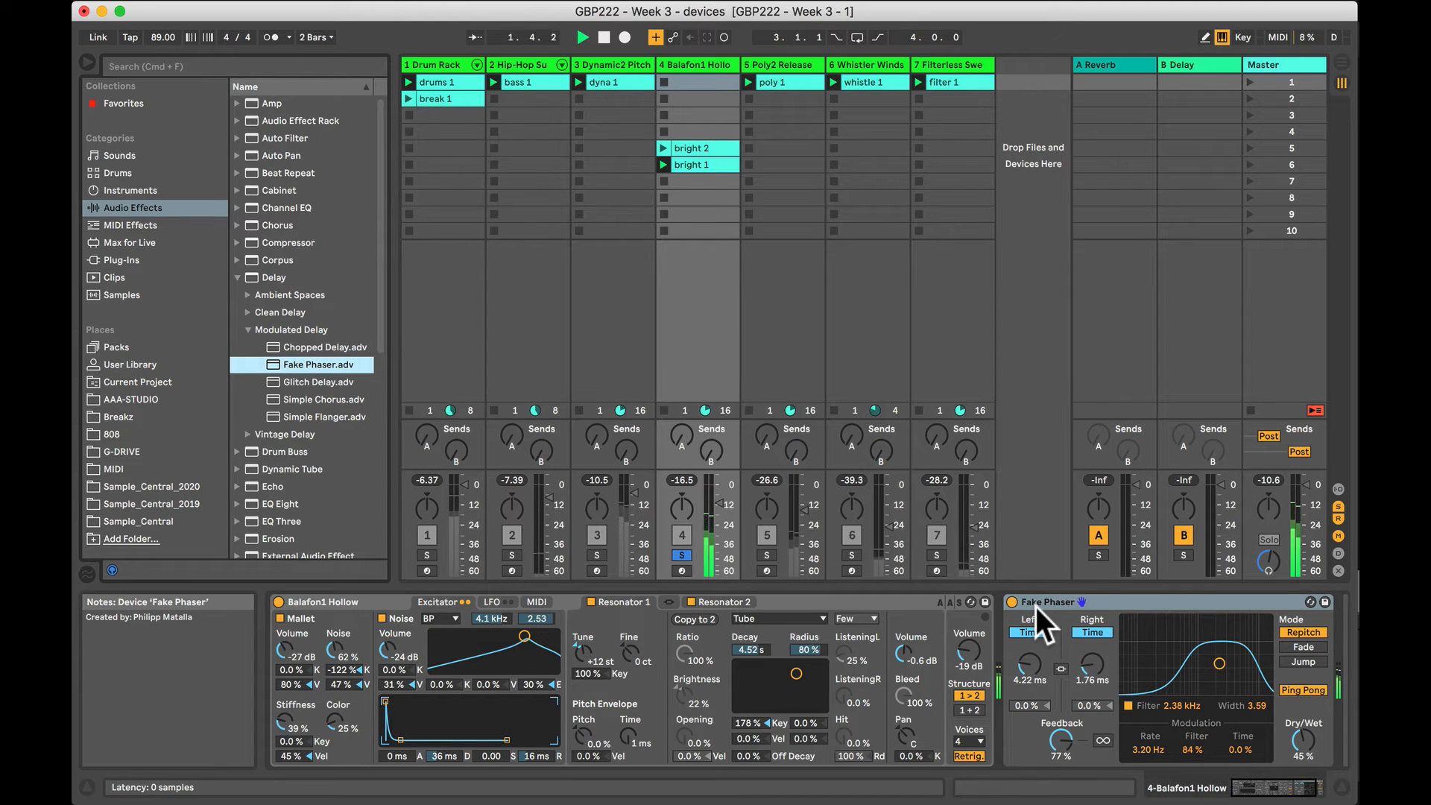
pyautogui.press('space')
# Replace Fake Phaser with the default Delay effect and set its linked beat division to 2.
pyautogui.click(235, 277)
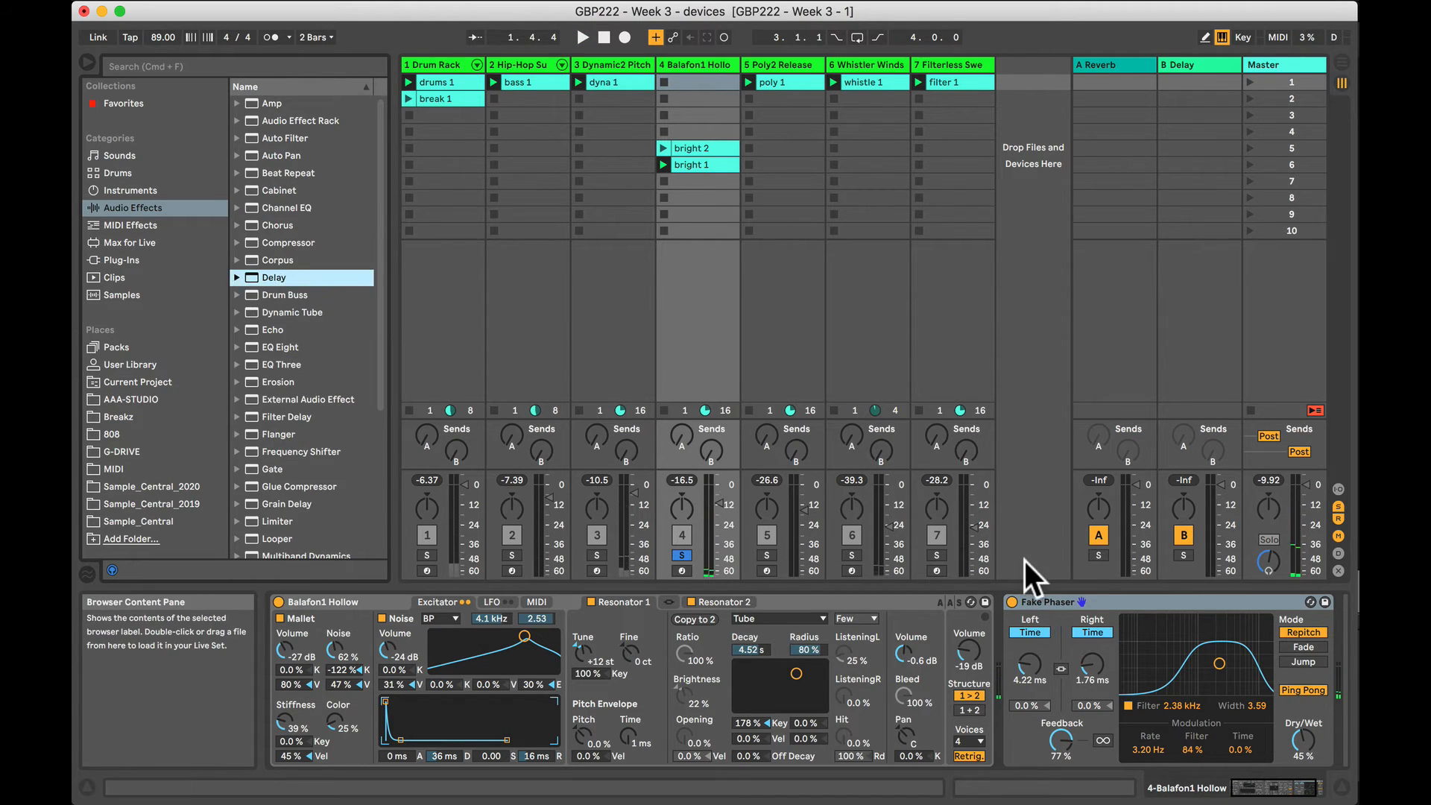
pyautogui.hscroll(2, 967, 678)
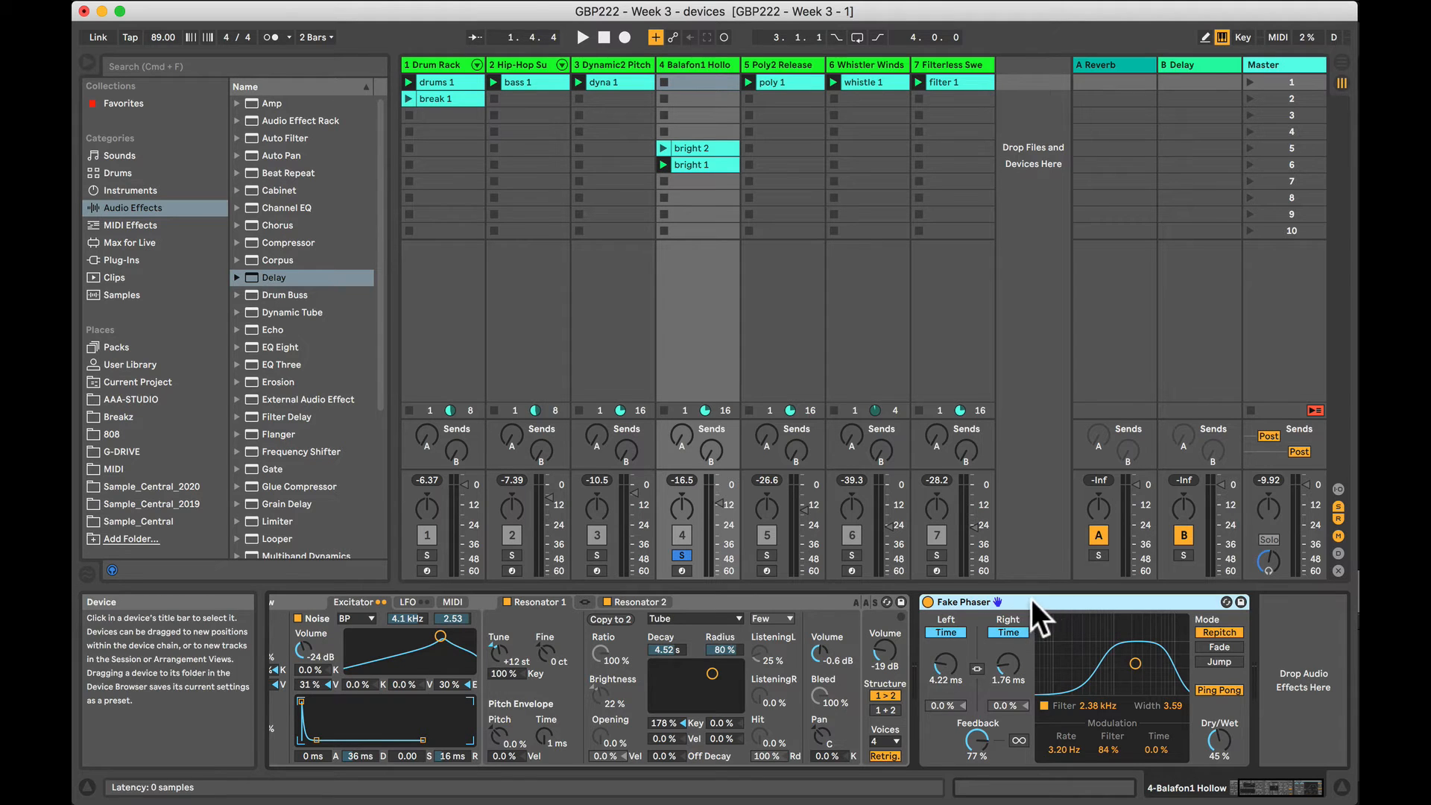
pyautogui.hscroll(-2, 1318, 656)
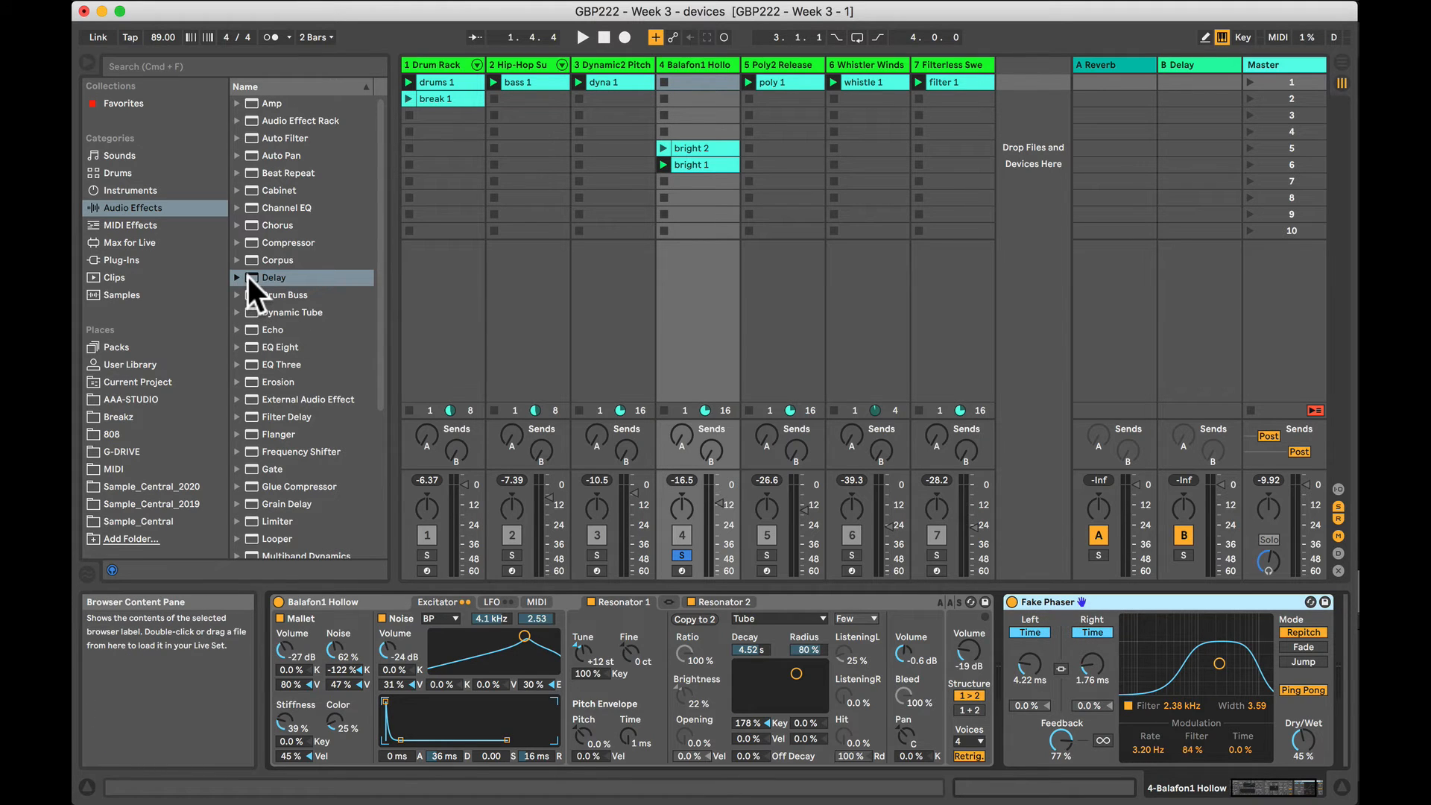
pyautogui.moveTo(248, 276); pyautogui.dragTo(1052, 606)
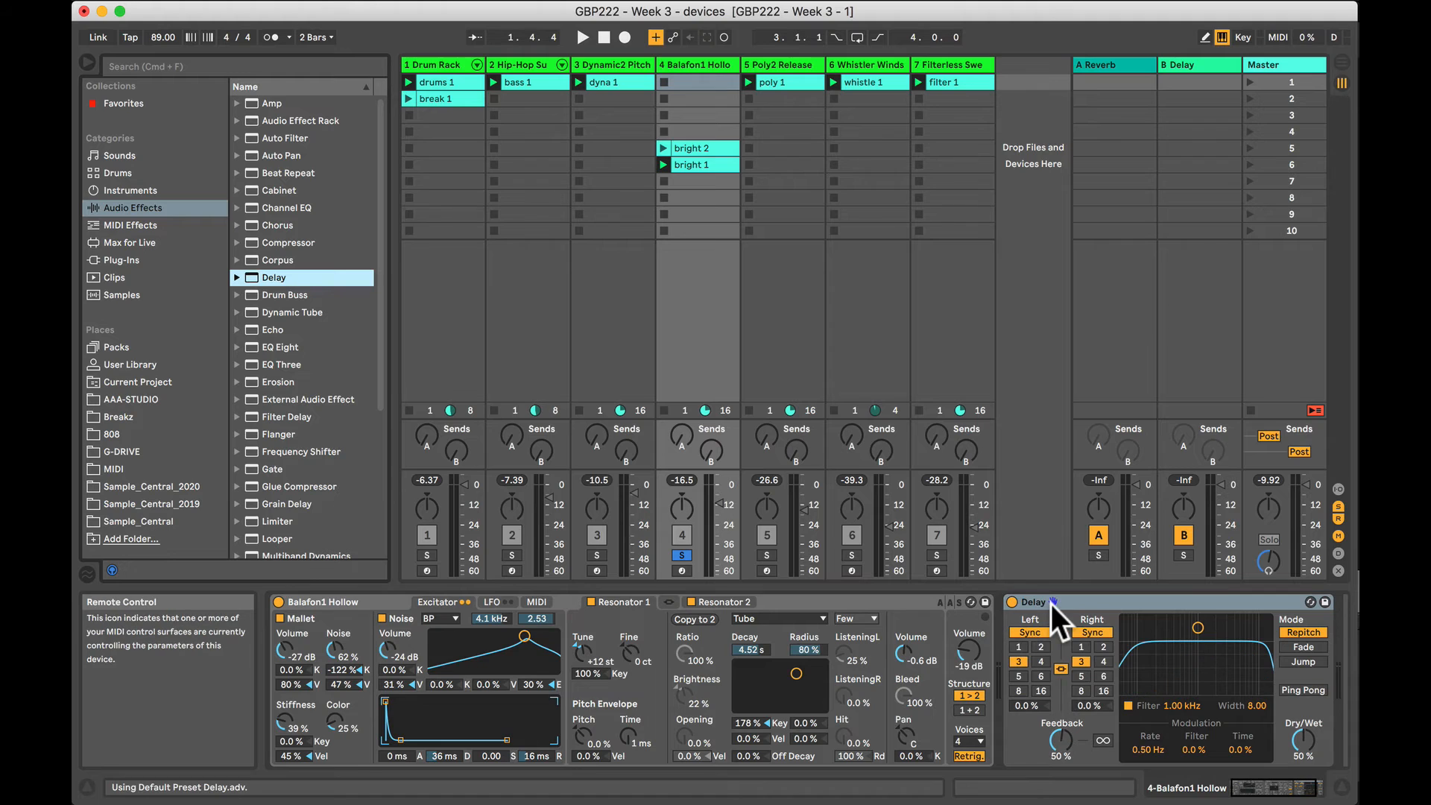
pyautogui.click(1041, 647)
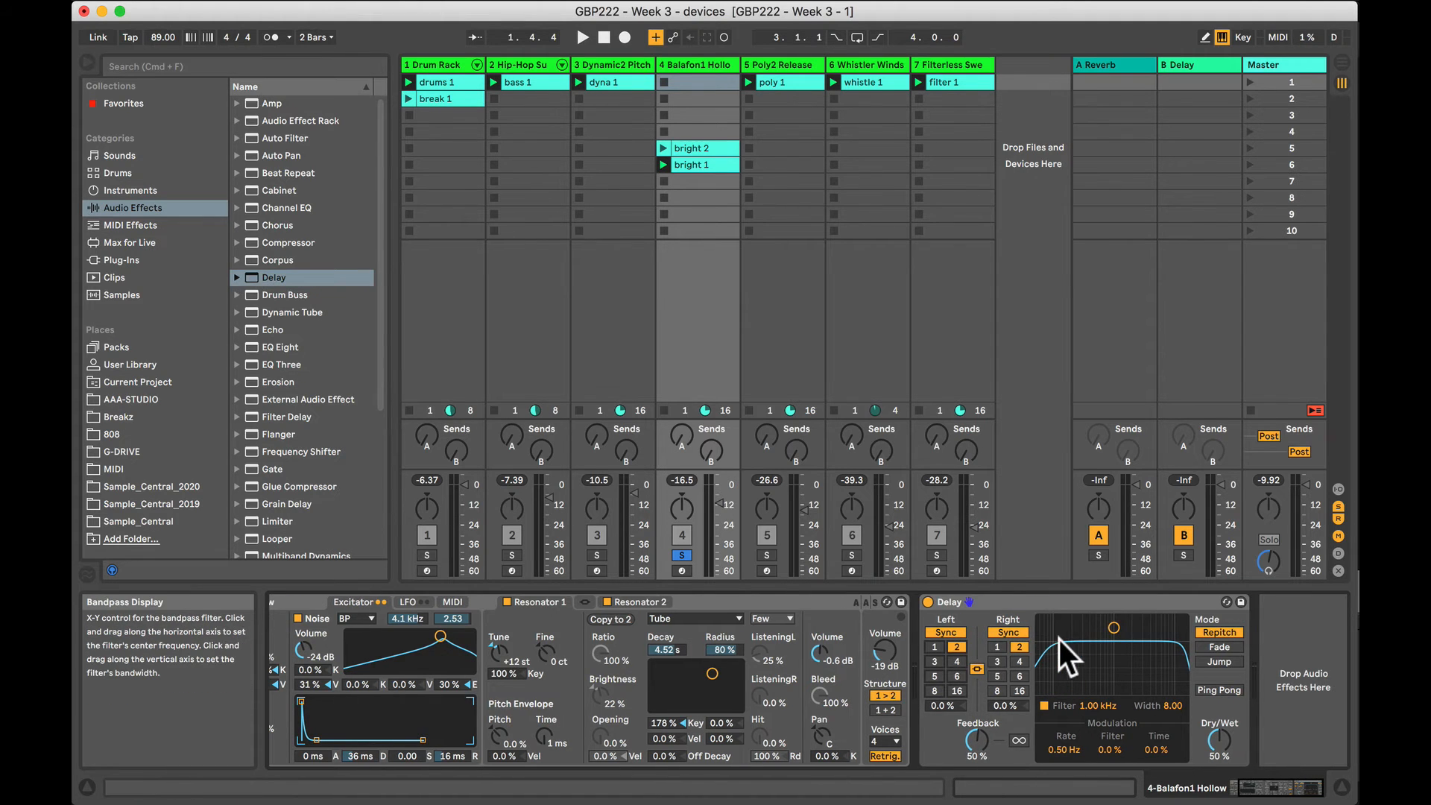
pyautogui.click(988, 602)
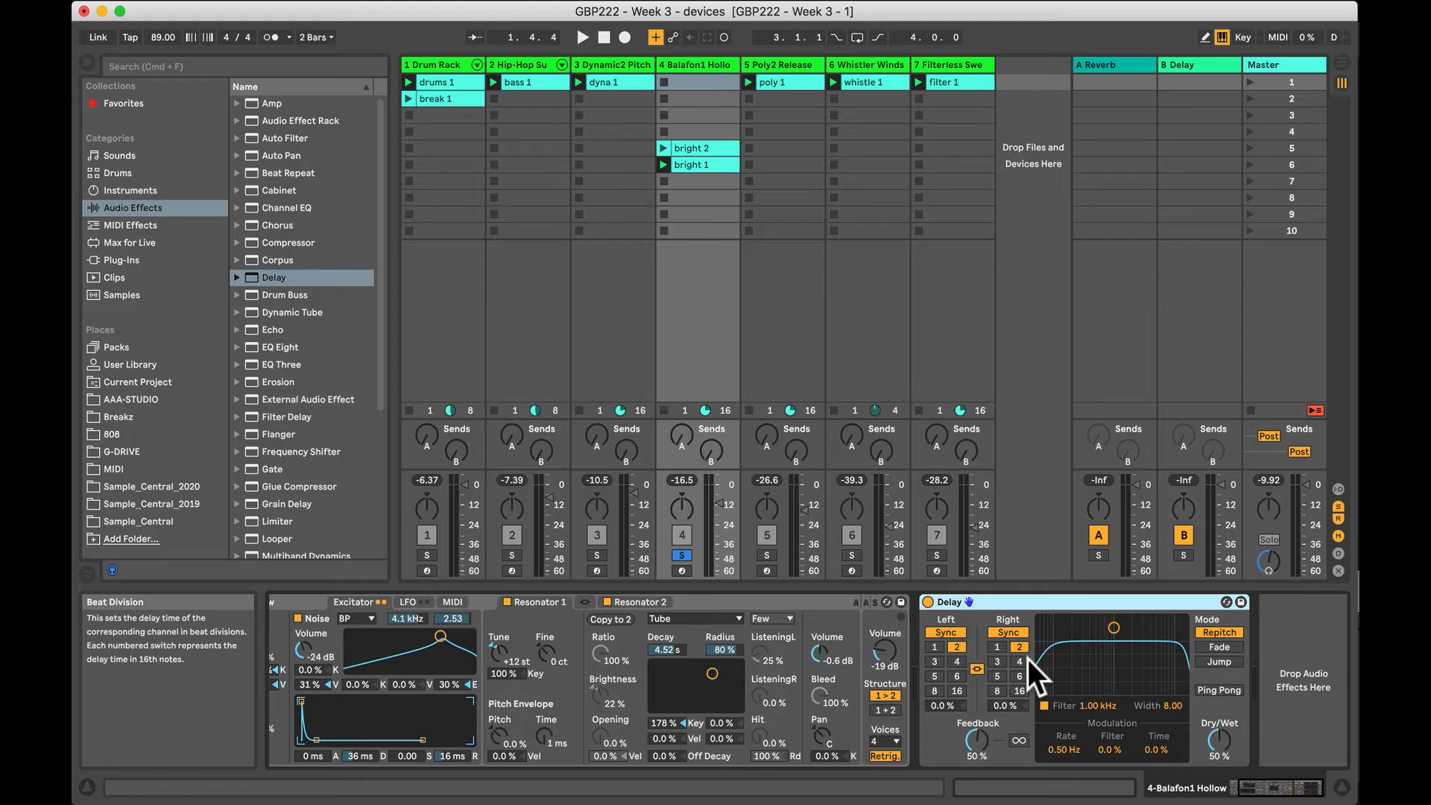
# Add the Reverb audio effect after the Delay on the Balafon1 Hollow track and review the signal chain.
pyautogui.scroll(-5, 301, 437)
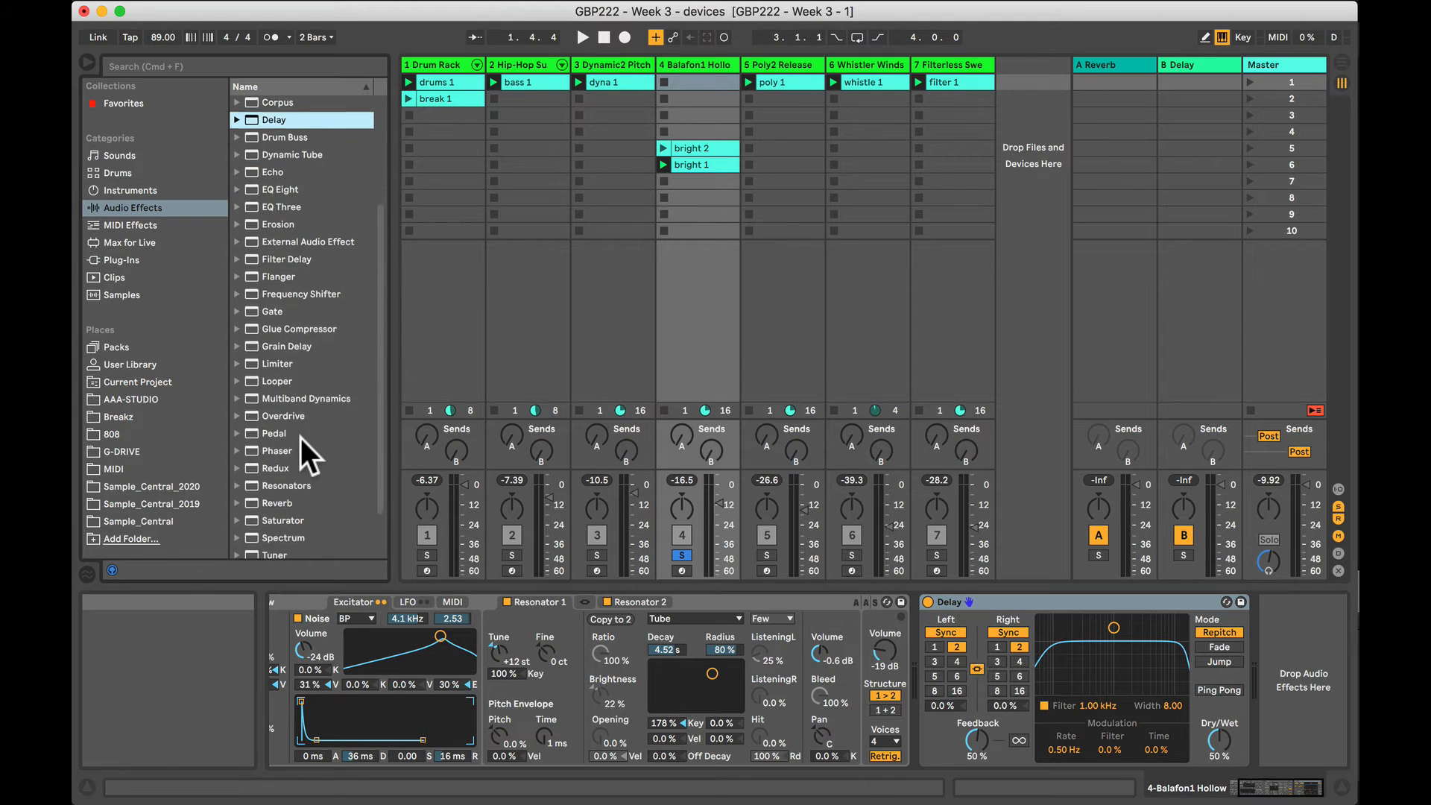
pyautogui.click(257, 444)
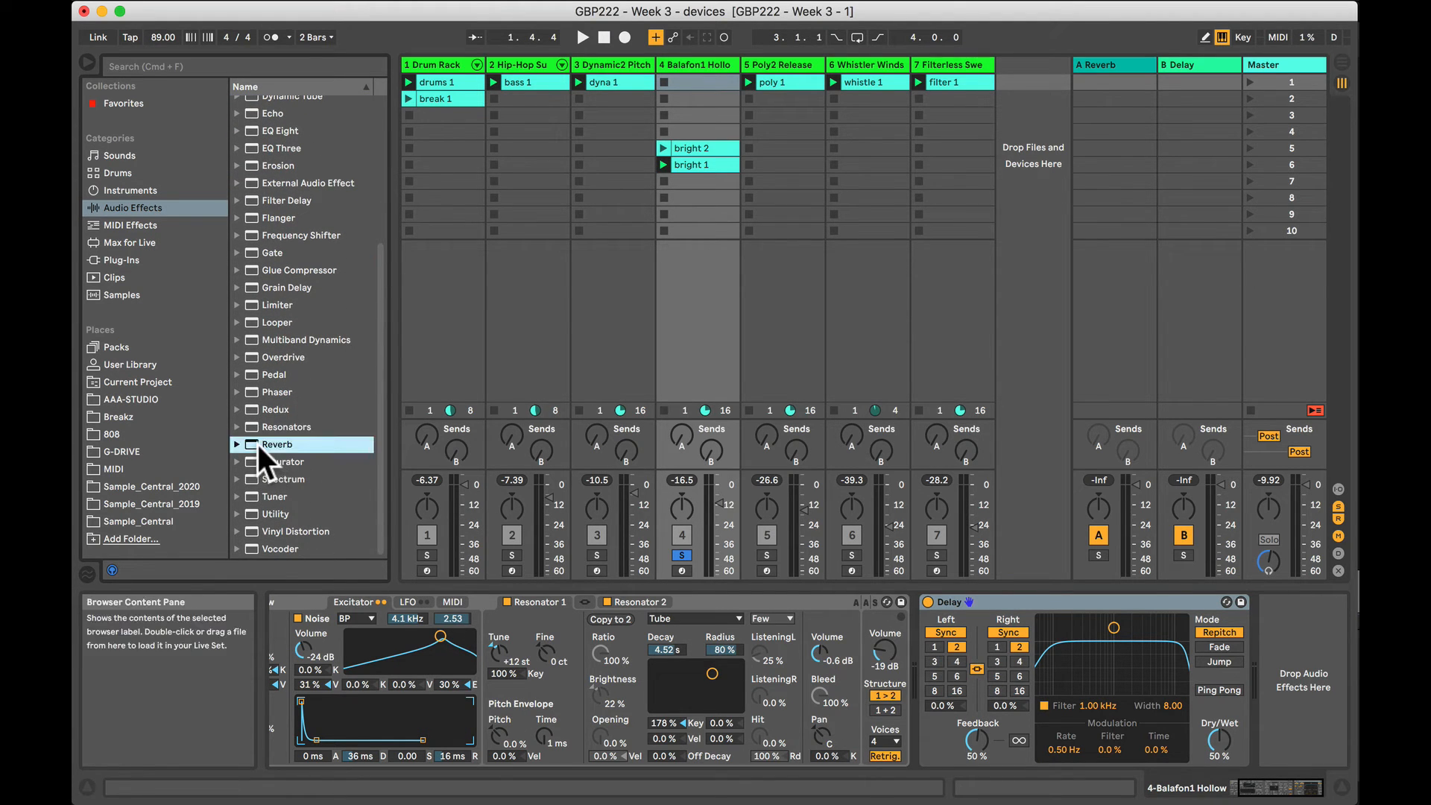
pyautogui.moveTo(250, 445); pyautogui.dragTo(1302, 671)
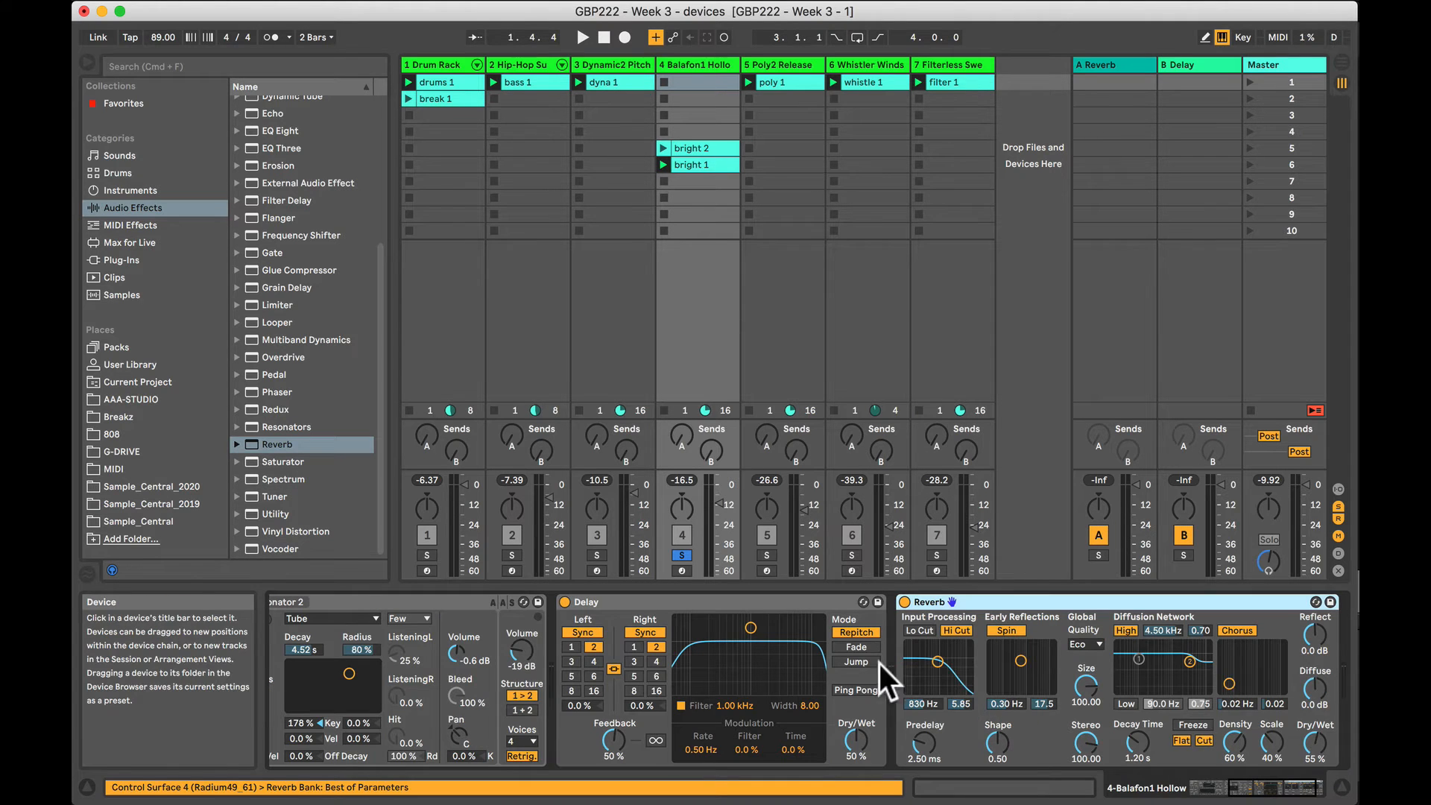
pyautogui.hscroll(-10, 440, 713)
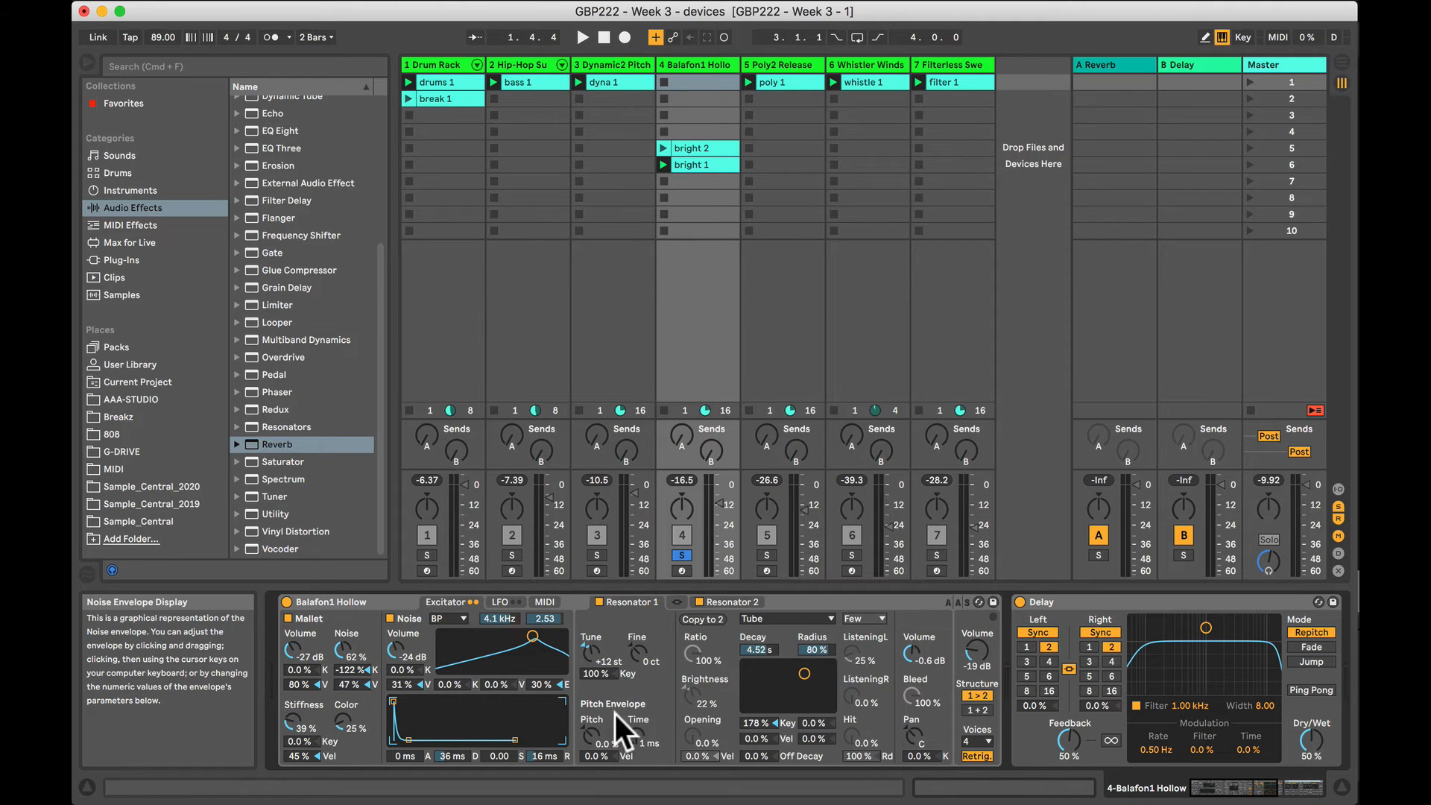
pyautogui.hscroll(10, 750, 670)
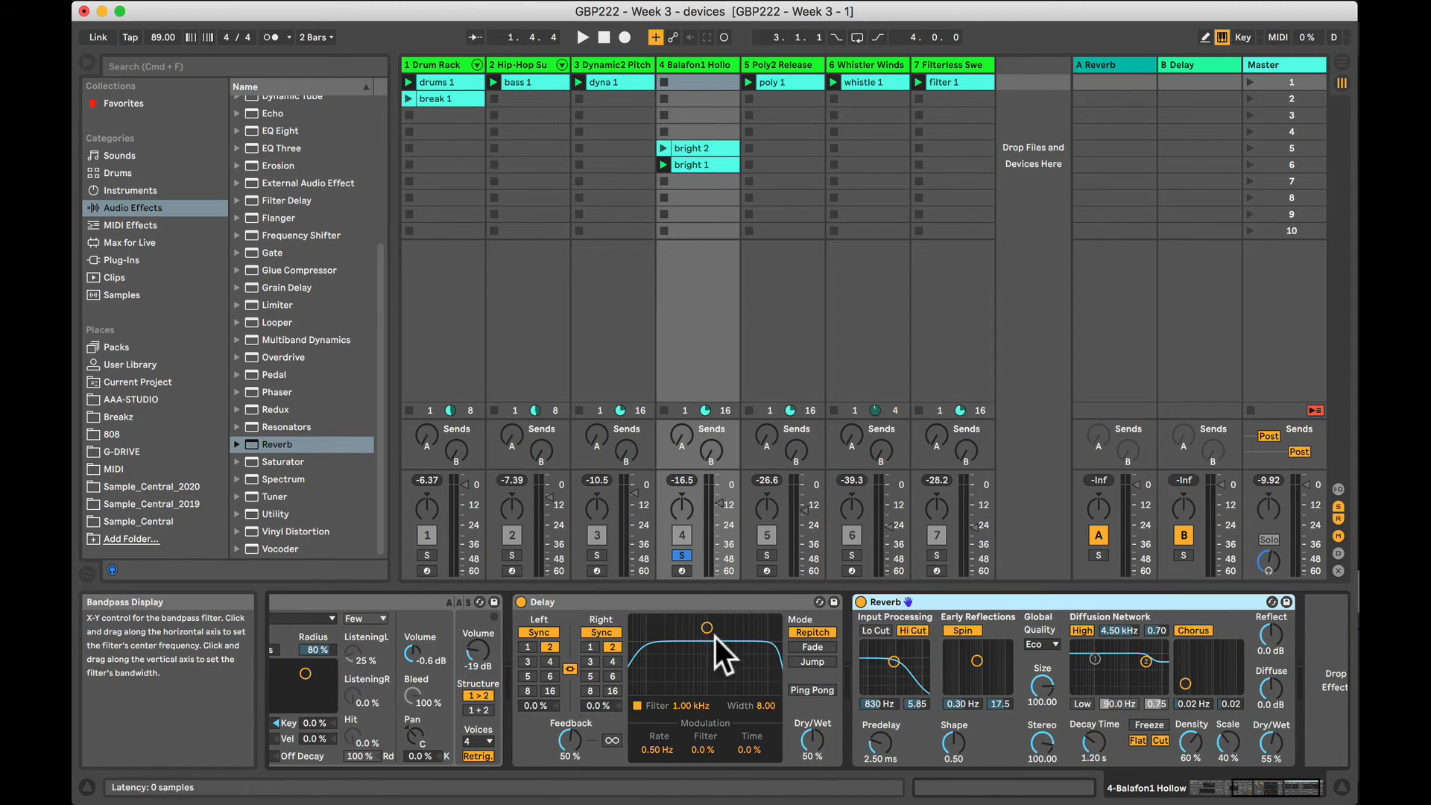
pyautogui.hscroll(3, 688, 690)
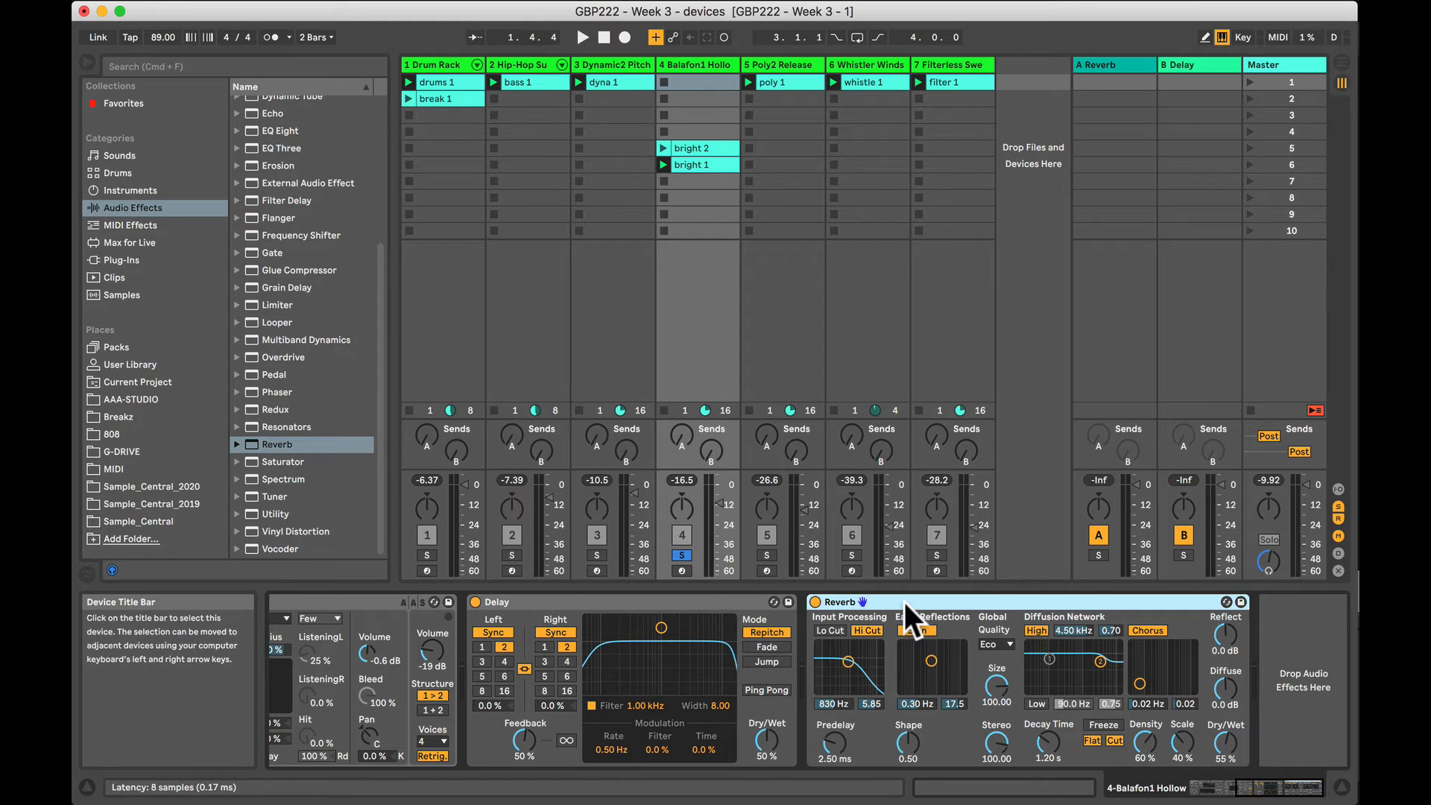
# Move the Reverb ahead of the Delay in the Balafon1 Hollow track's device chain.
pyautogui.moveTo(806, 602); pyautogui.dragTo(590, 602)
pyautogui.moveTo(483, 621); pyautogui.dragTo(481, 620)
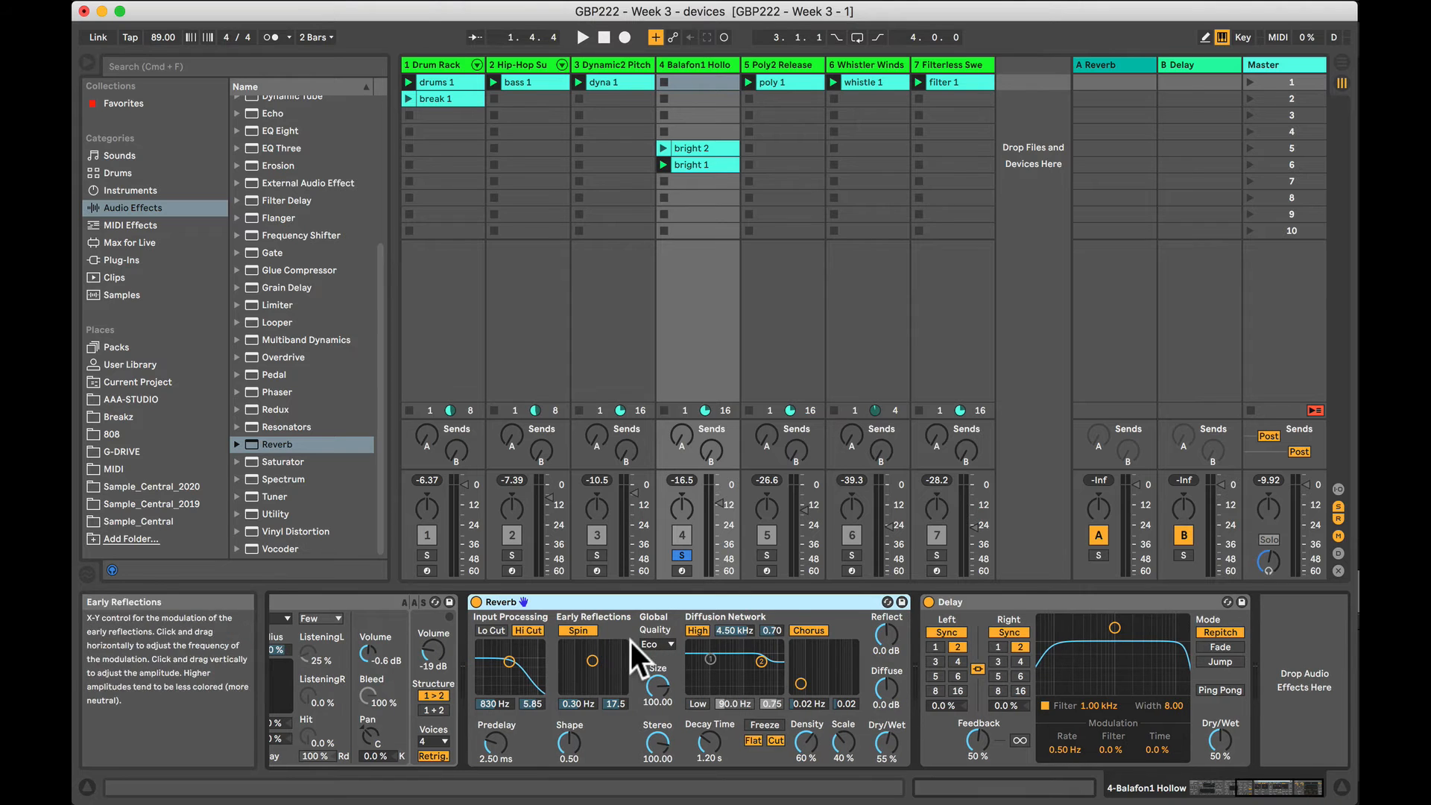
pyautogui.click(1027, 605)
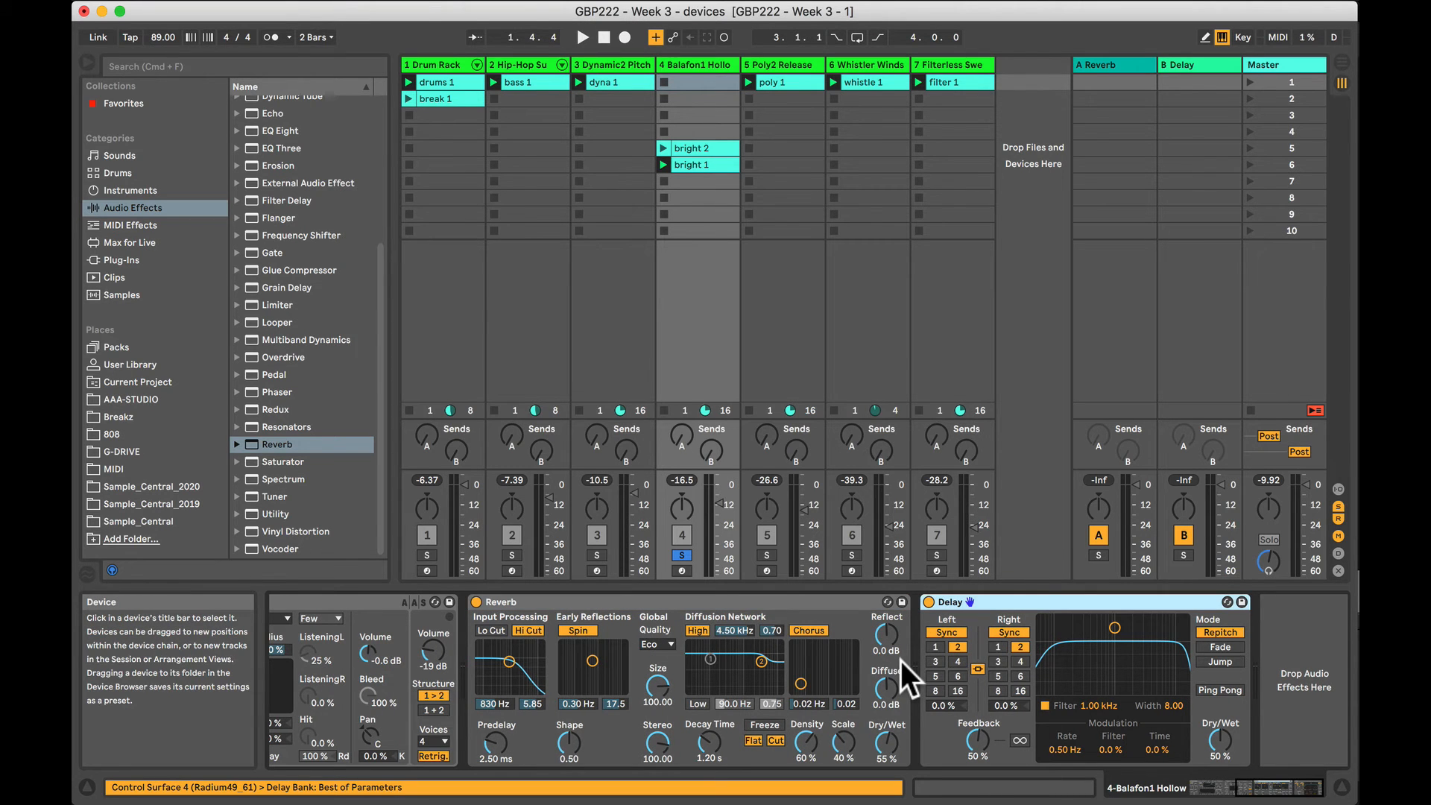
pyautogui.hscroll(-5, 900, 660)
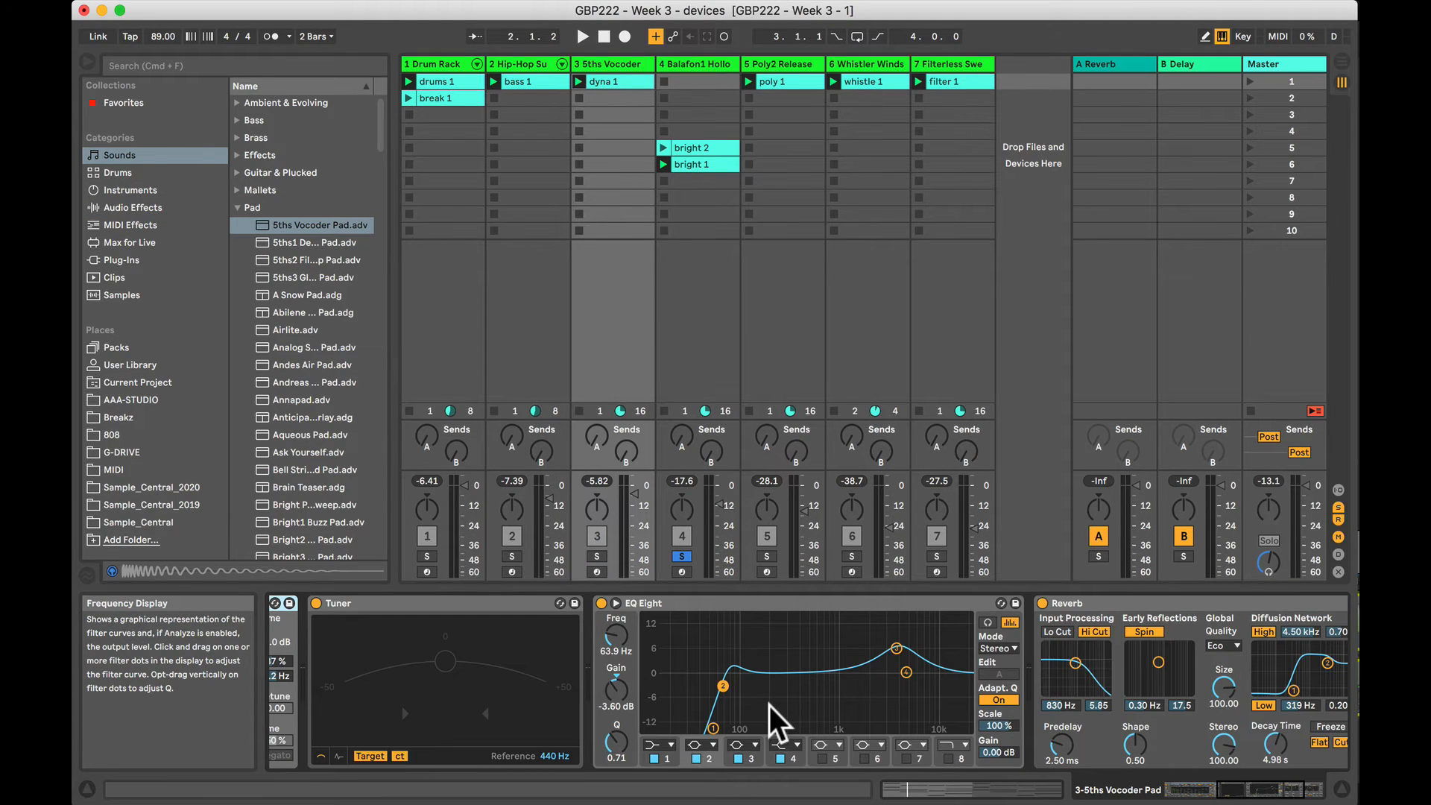
# Examine track 3's device chain from the 5ths Vocoder Pad instrument through Tuner and EQ Eight to Reverb.
pyautogui.hscroll(-8, 769, 705)
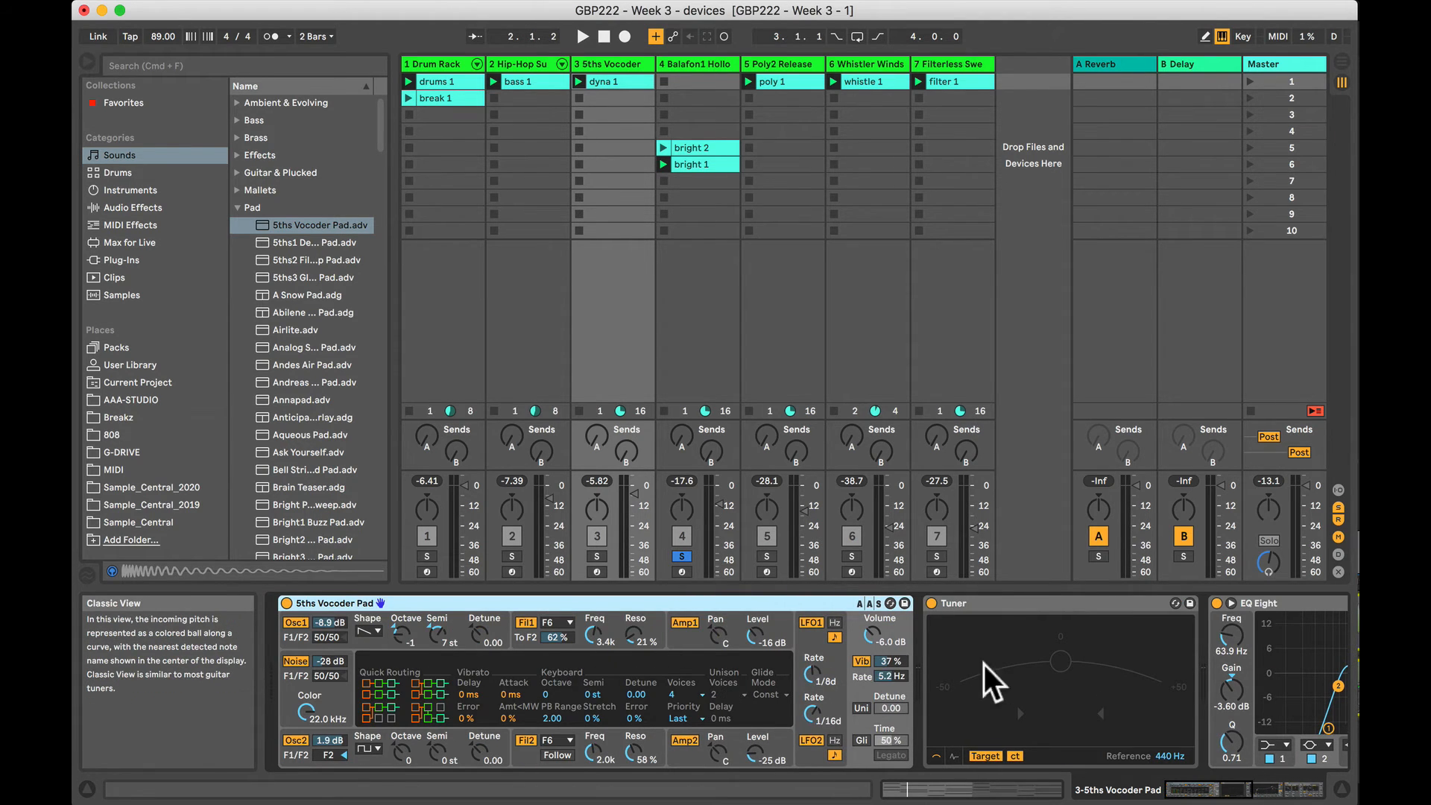
pyautogui.hscroll(8, 875, 678)
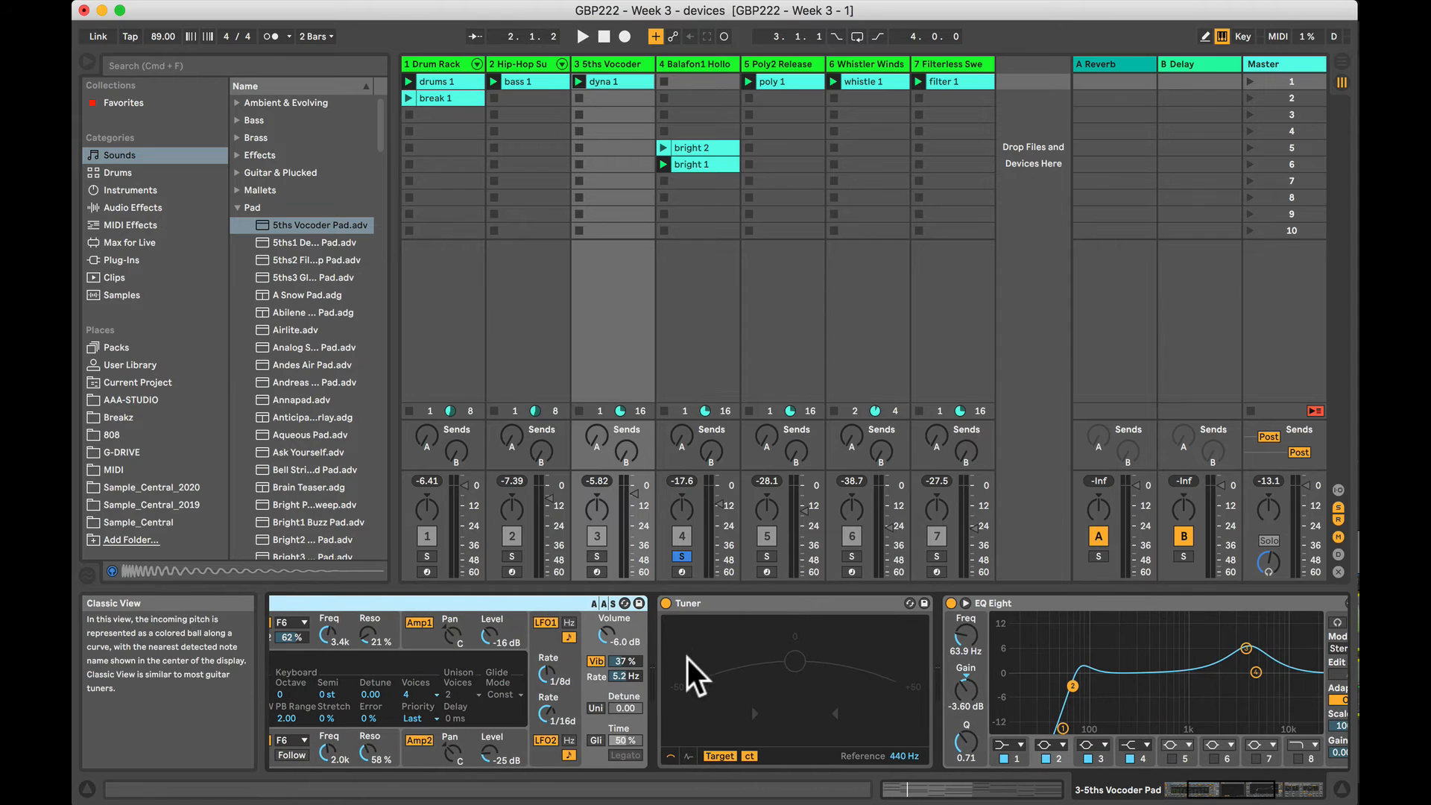
pyautogui.hscroll(-8, 656, 678)
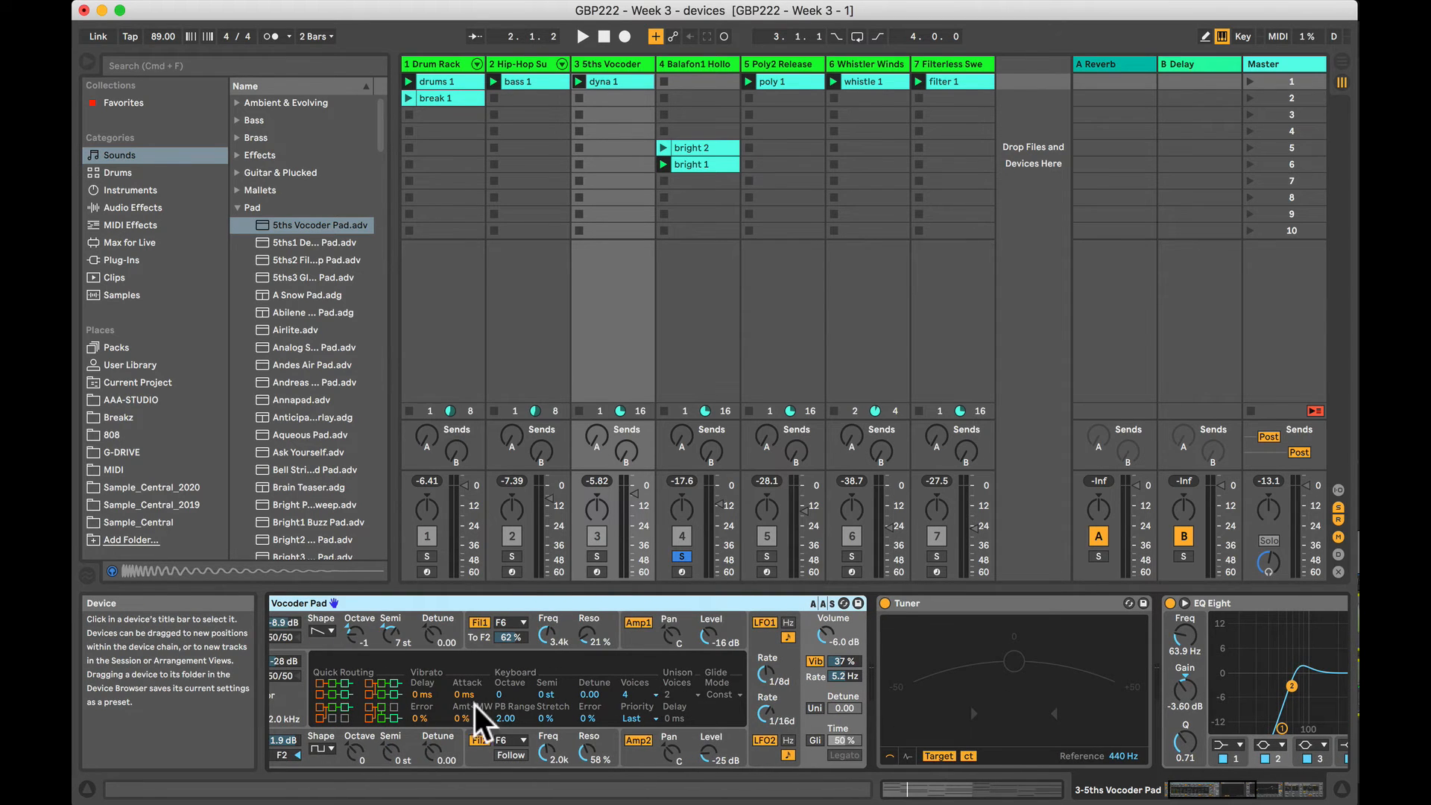
pyautogui.hscroll(8, 775, 682)
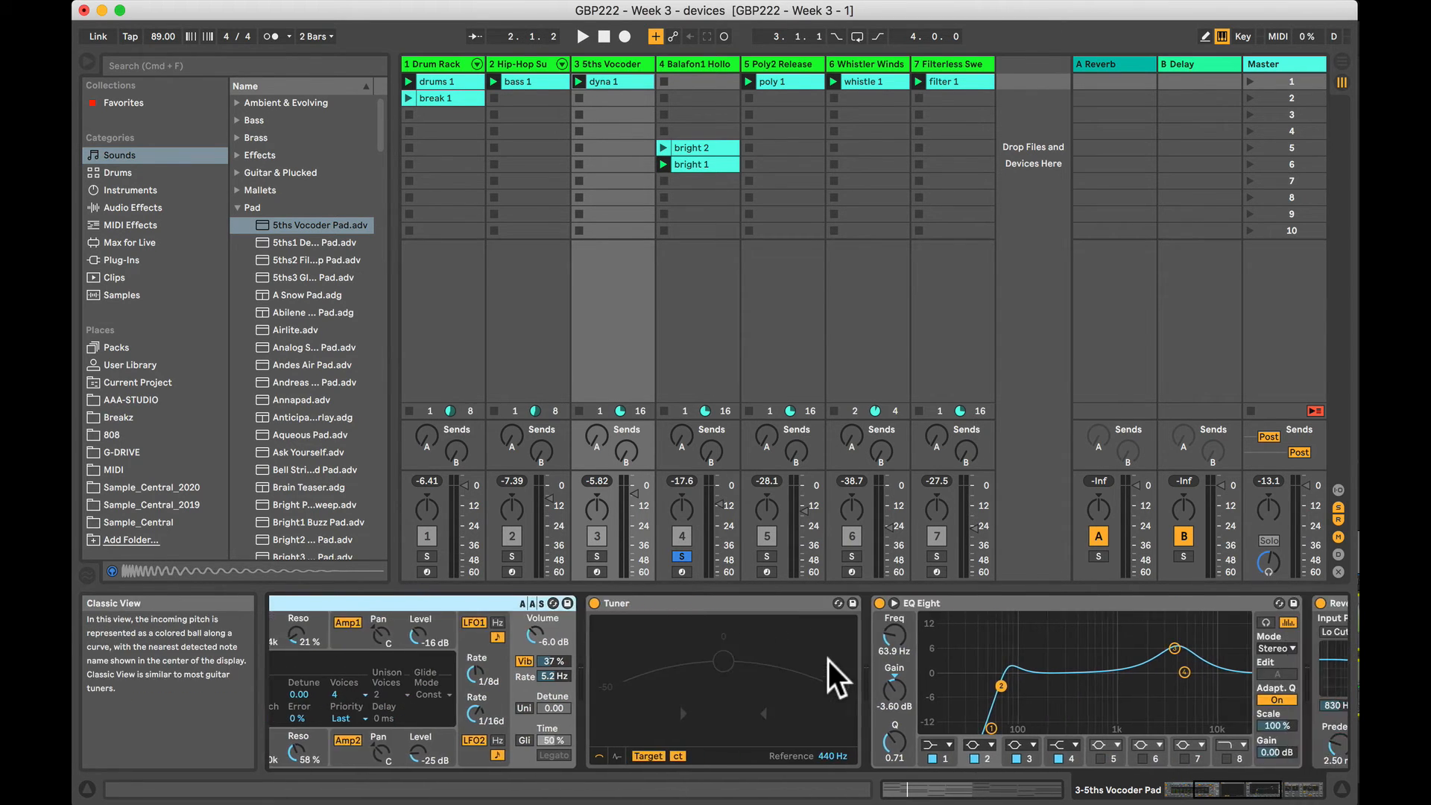
pyautogui.click(677, 608)
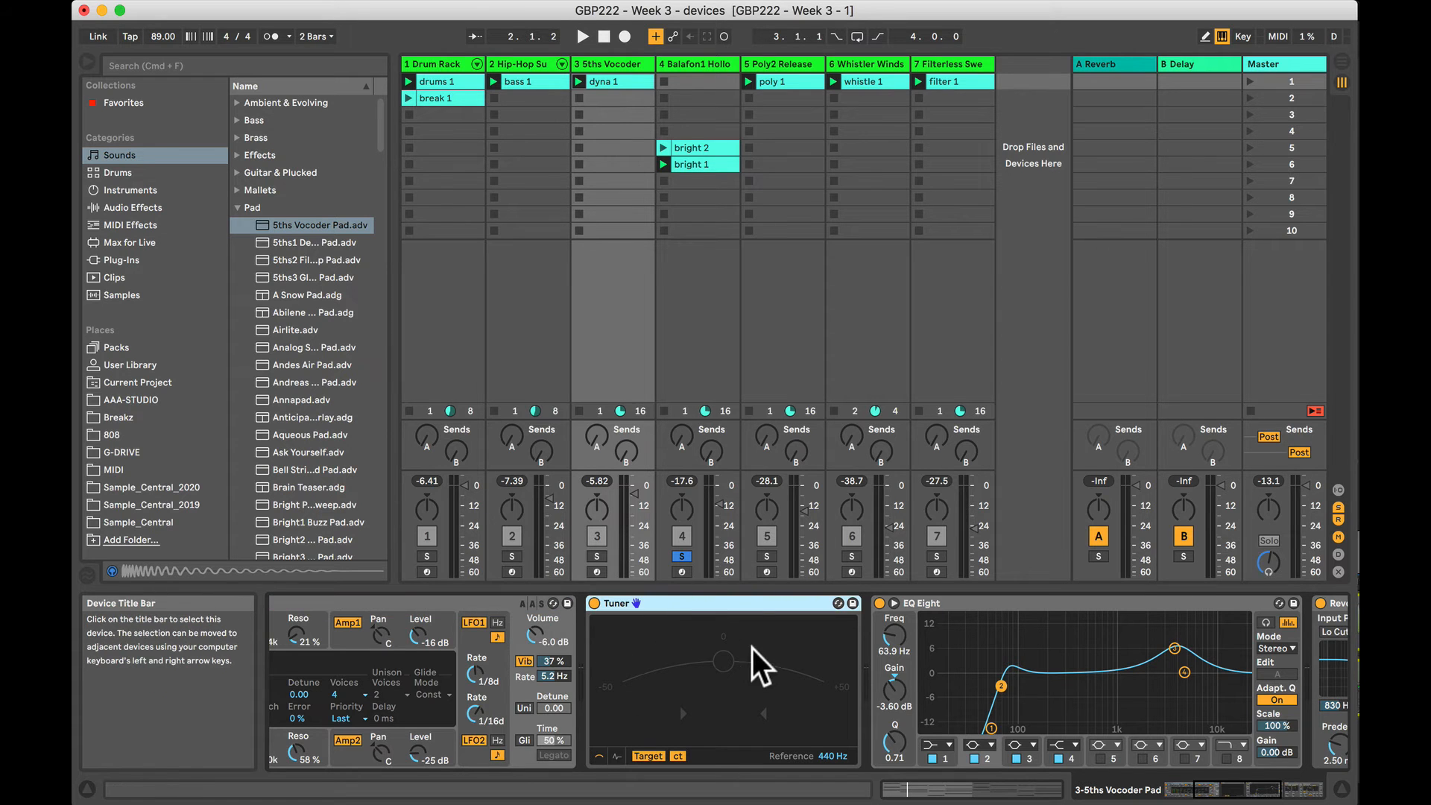
pyautogui.hscroll(5, 752, 650)
pyautogui.click(853, 603)
pyautogui.hscroll(7, 873, 646)
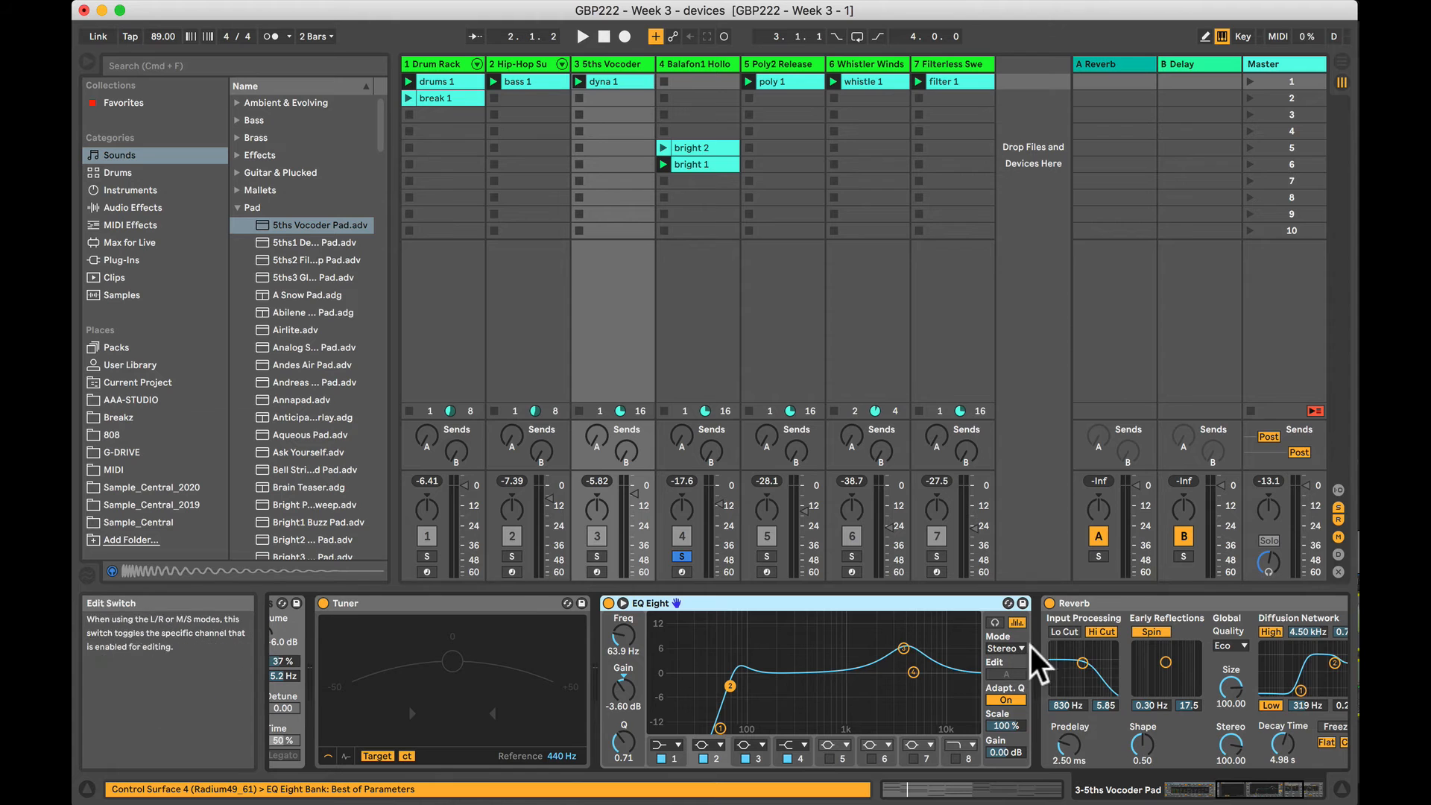
pyautogui.hscroll(10, 1034, 657)
pyautogui.click(994, 602)
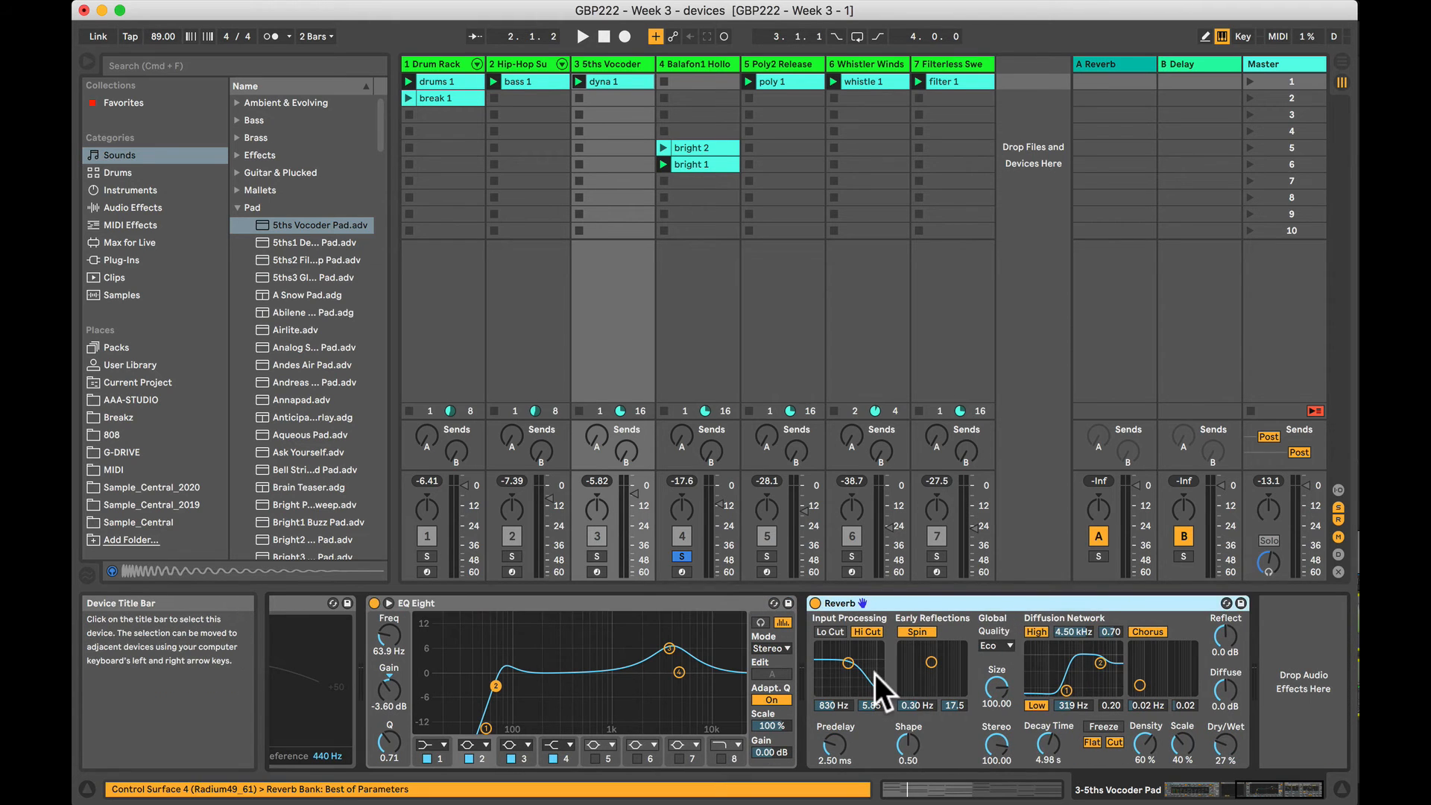
# Review the signal flow on the 5ths Vocoder track, comparing the instrument with the Tuner, EQ Eight and Reverb that follow it.
pyautogui.hscroll(-20, 875, 674)
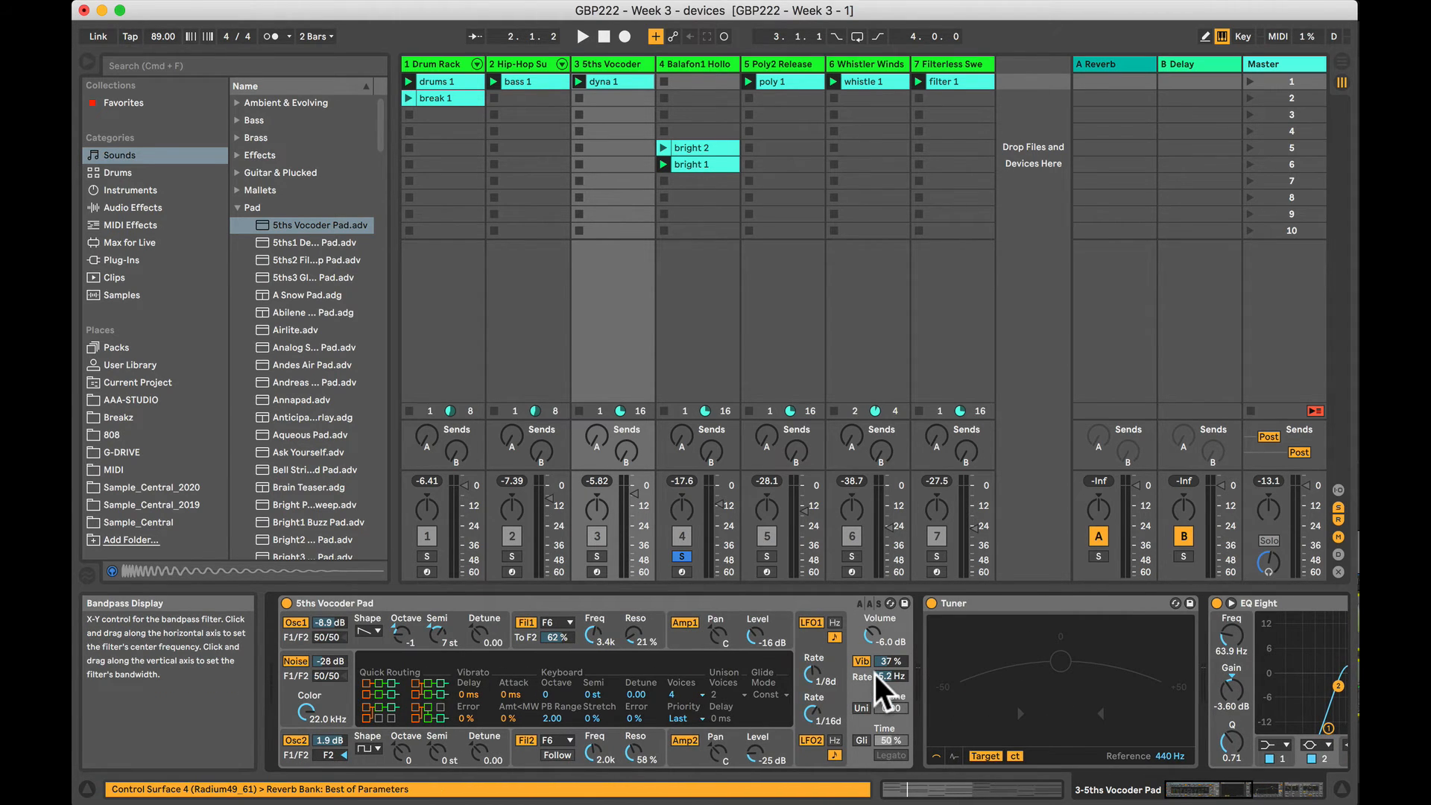
pyautogui.hscroll(20, 916, 687)
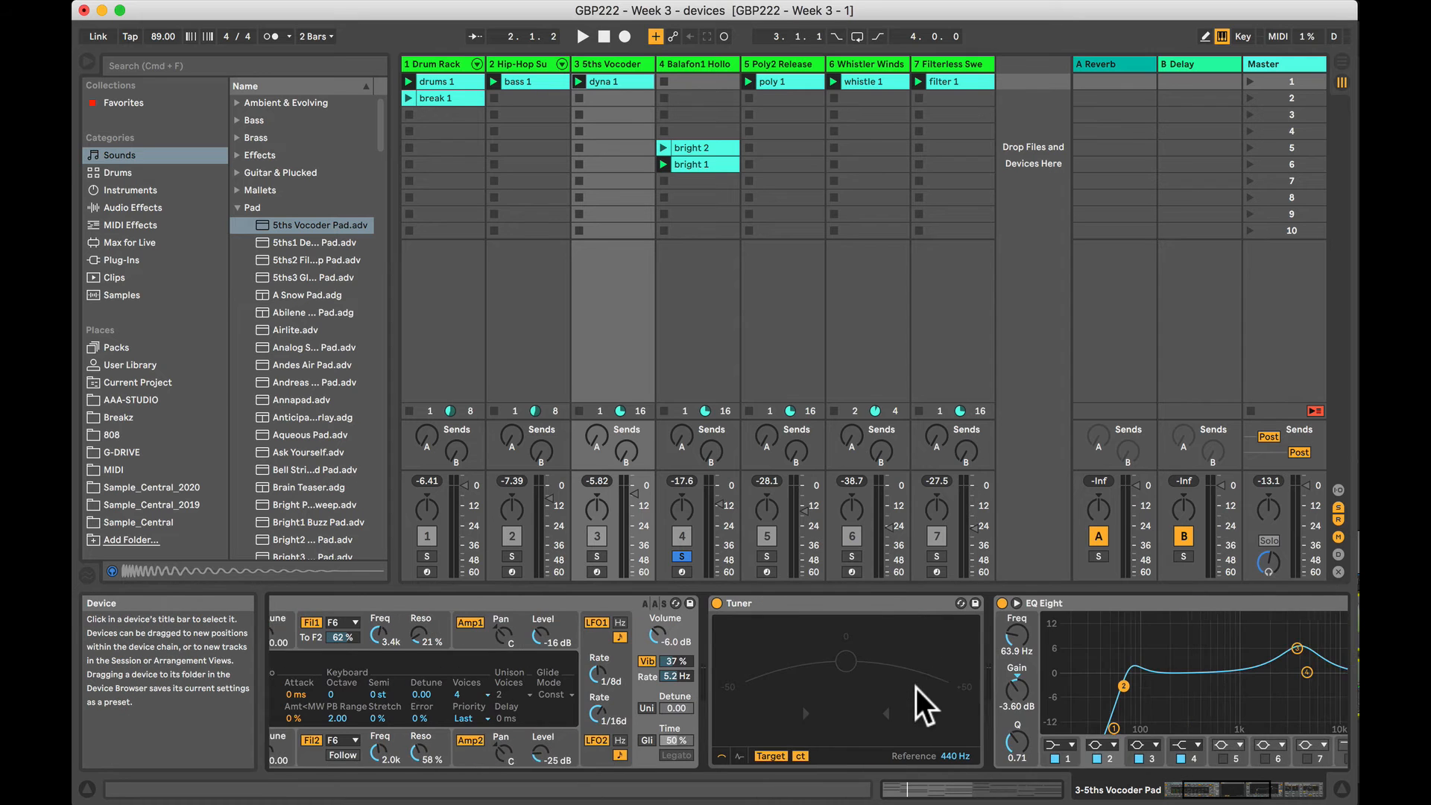
pyautogui.hscroll(-20, 915, 687)
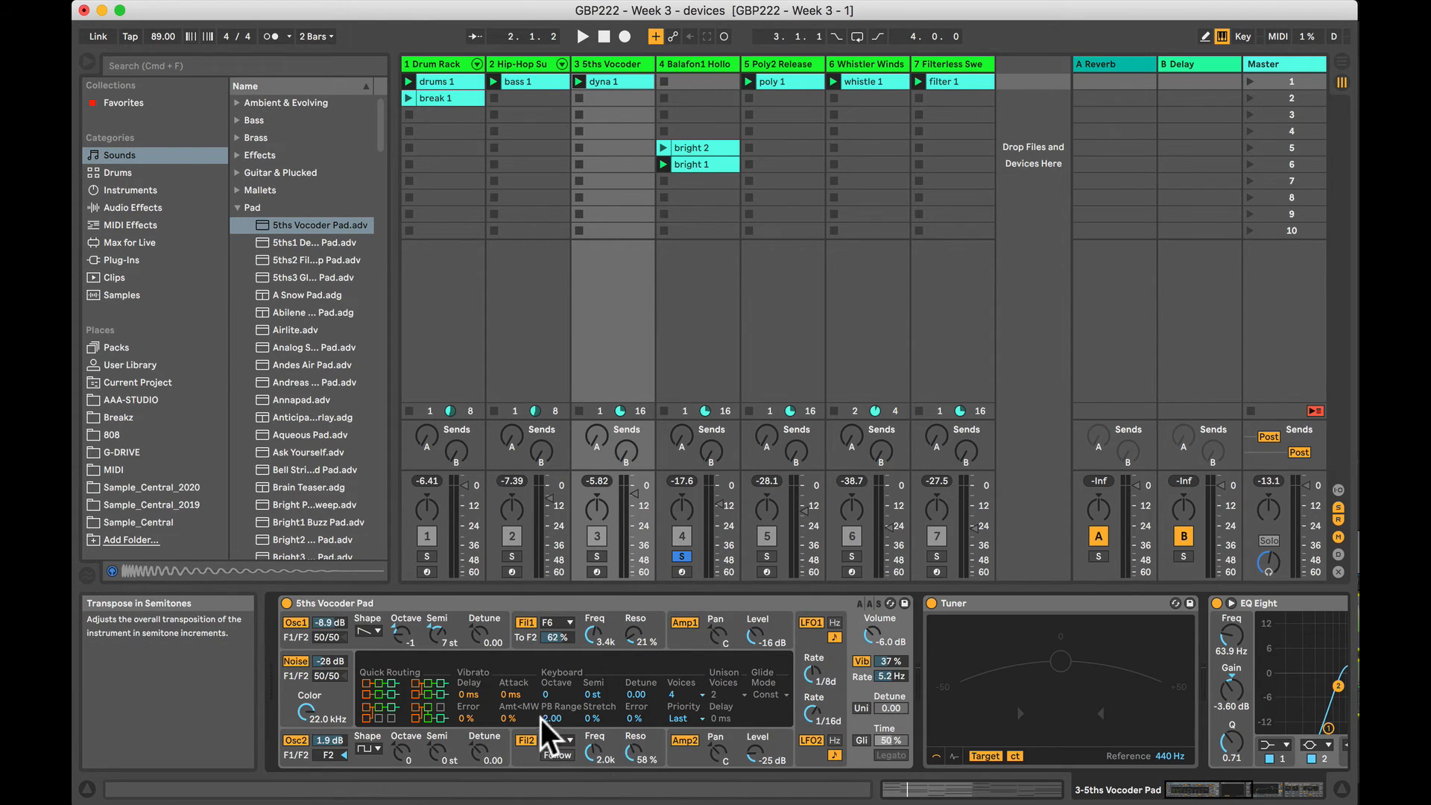
pyautogui.hscroll(10, 789, 696)
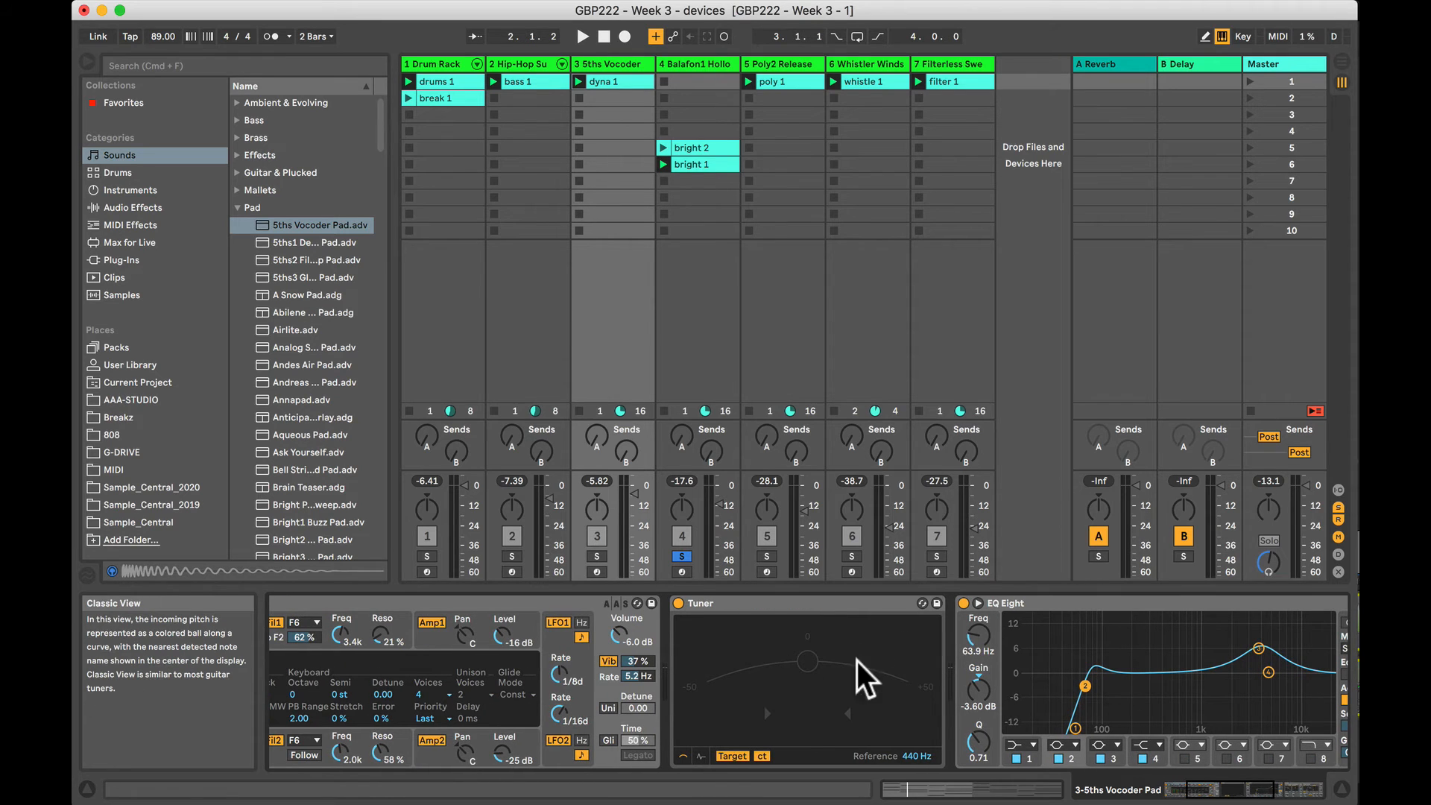
pyautogui.hscroll(5, 799, 675)
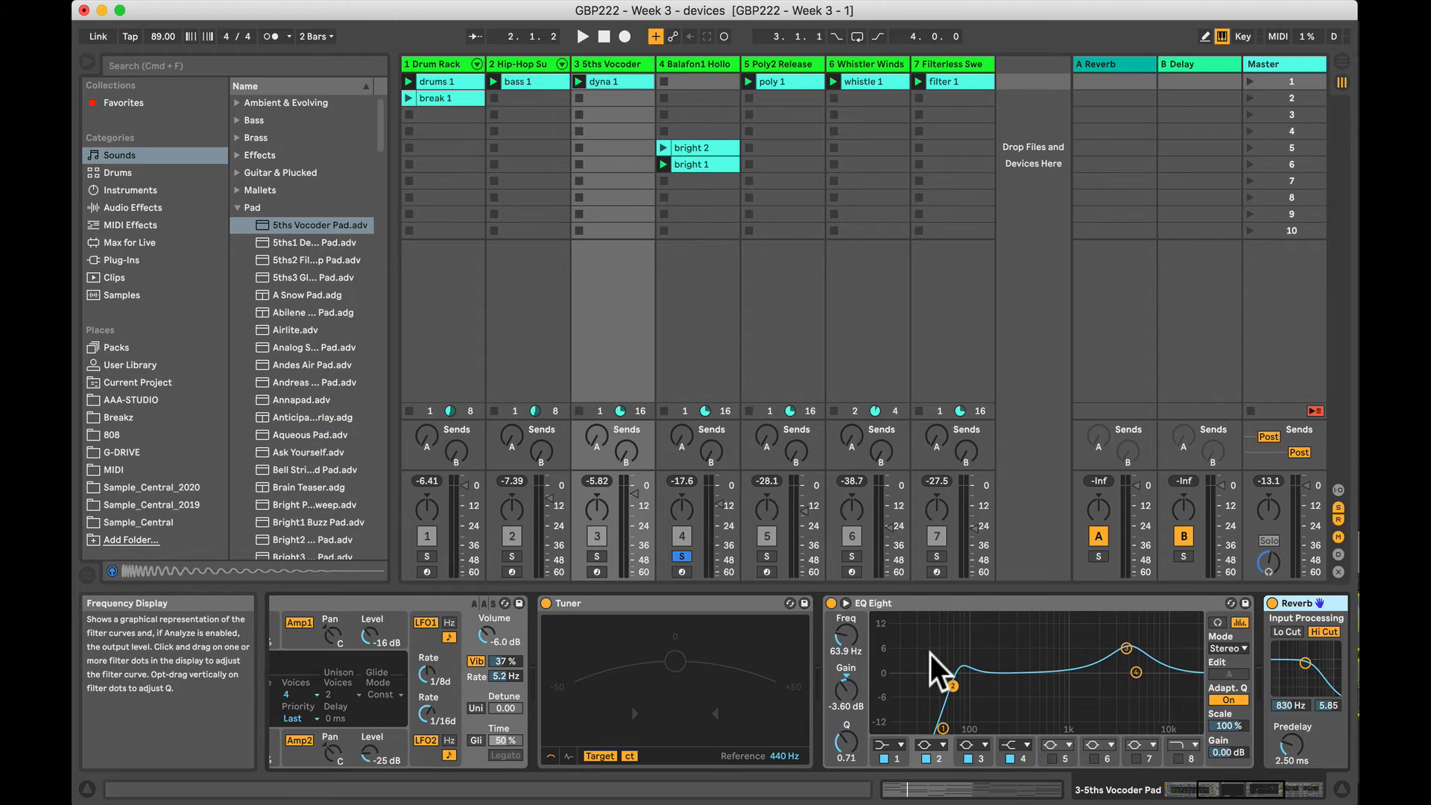
pyautogui.hscroll(9, 930, 654)
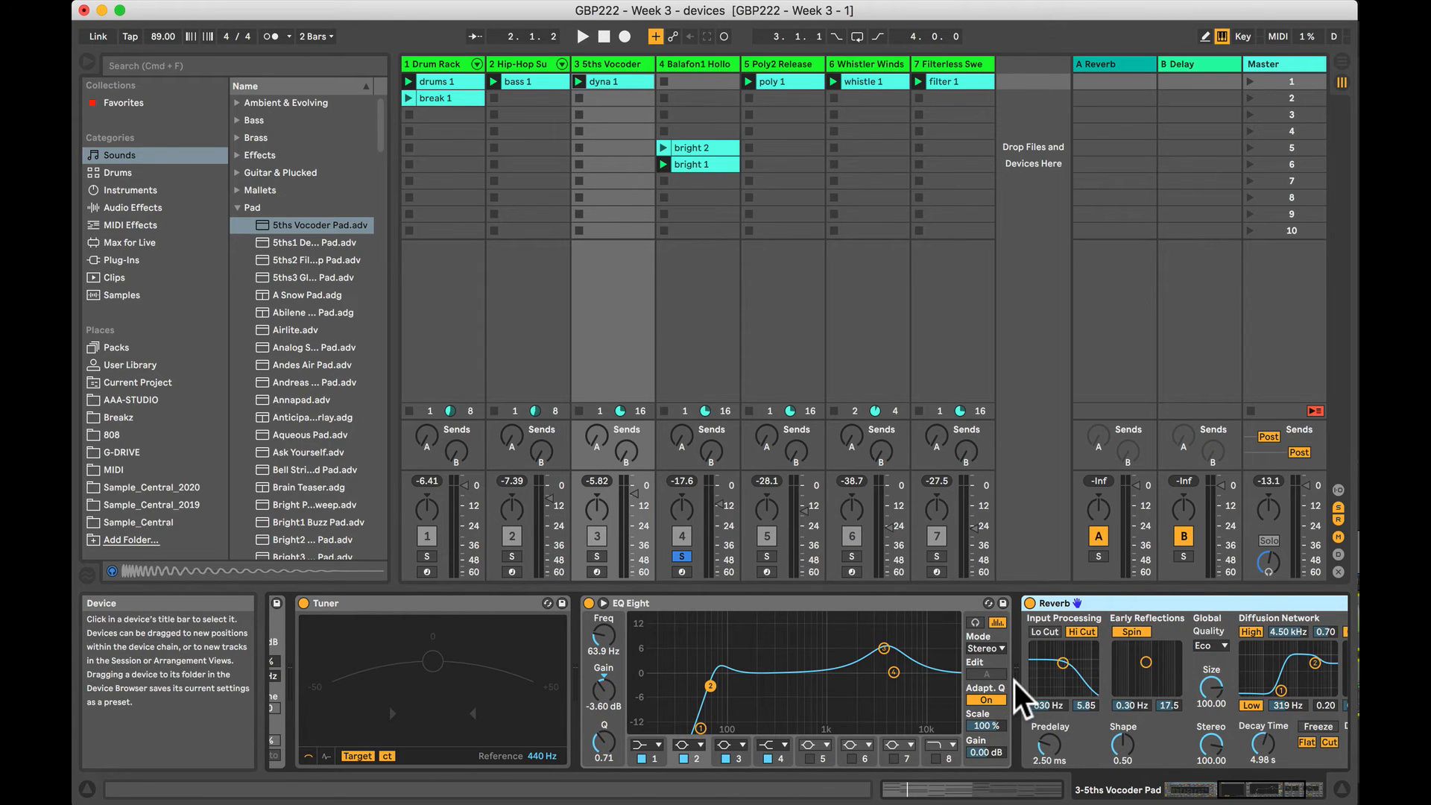
pyautogui.hscroll(8, 1017, 680)
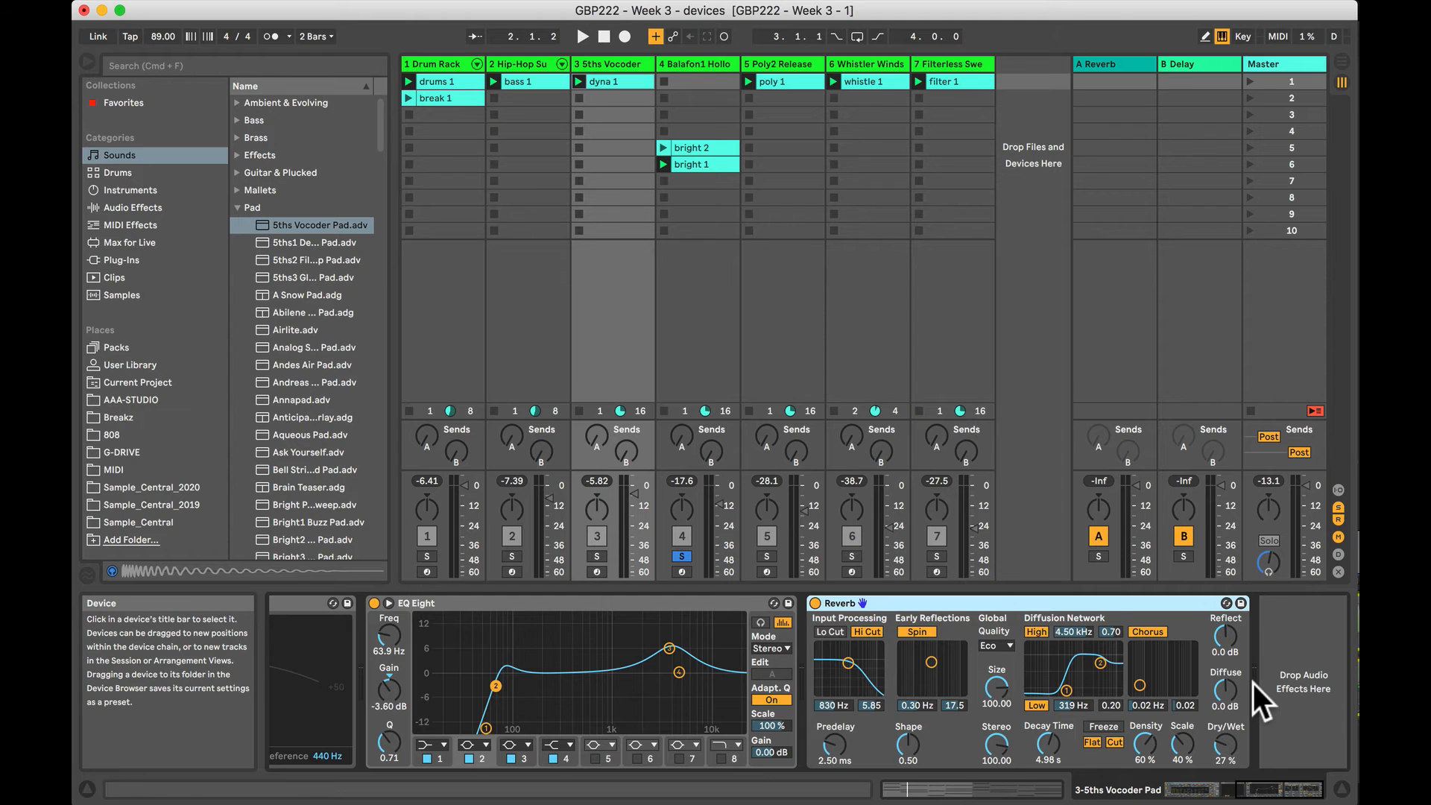
pyautogui.hscroll(-7, 1253, 682)
pyautogui.hscroll(-3, 1254, 683)
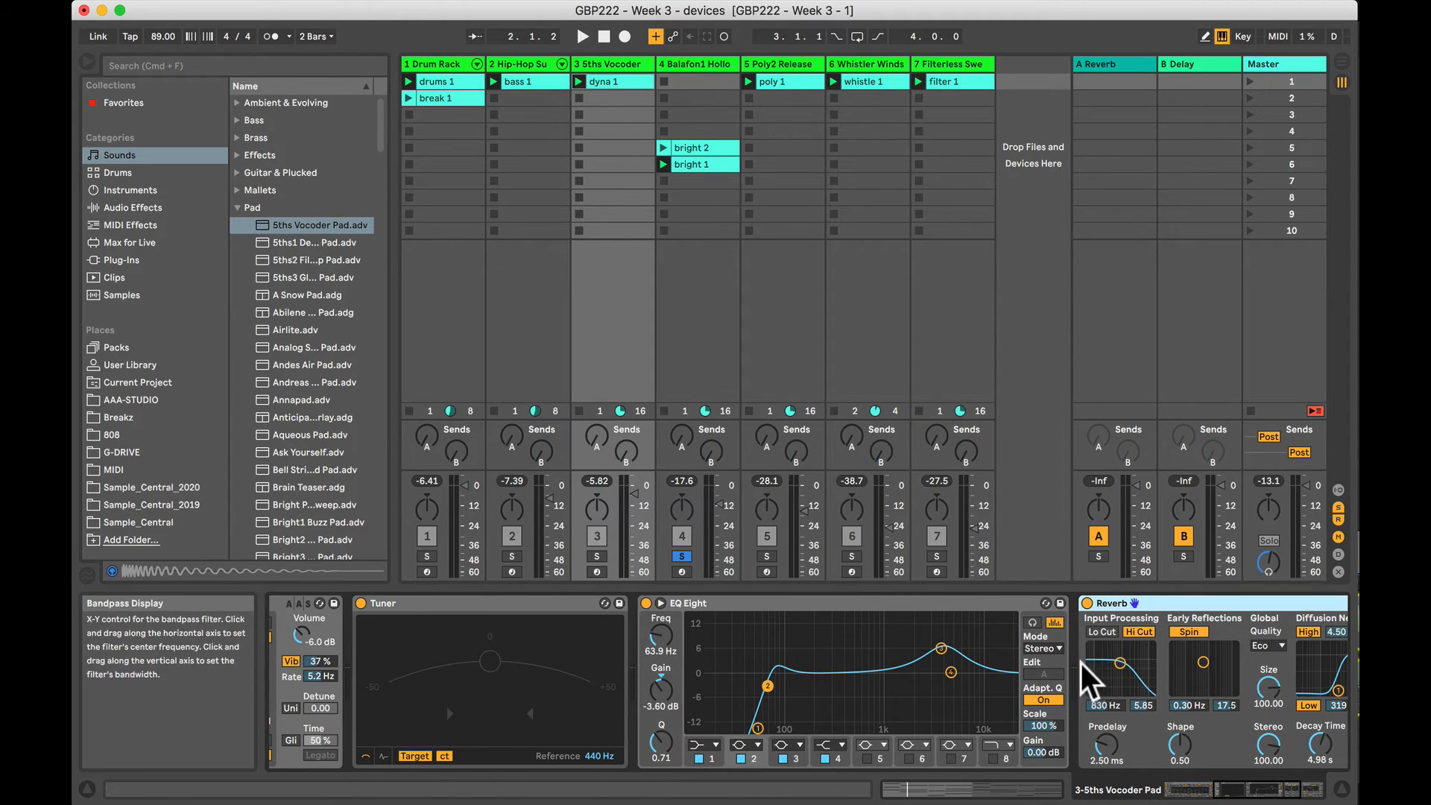
pyautogui.hscroll(10, 847, 660)
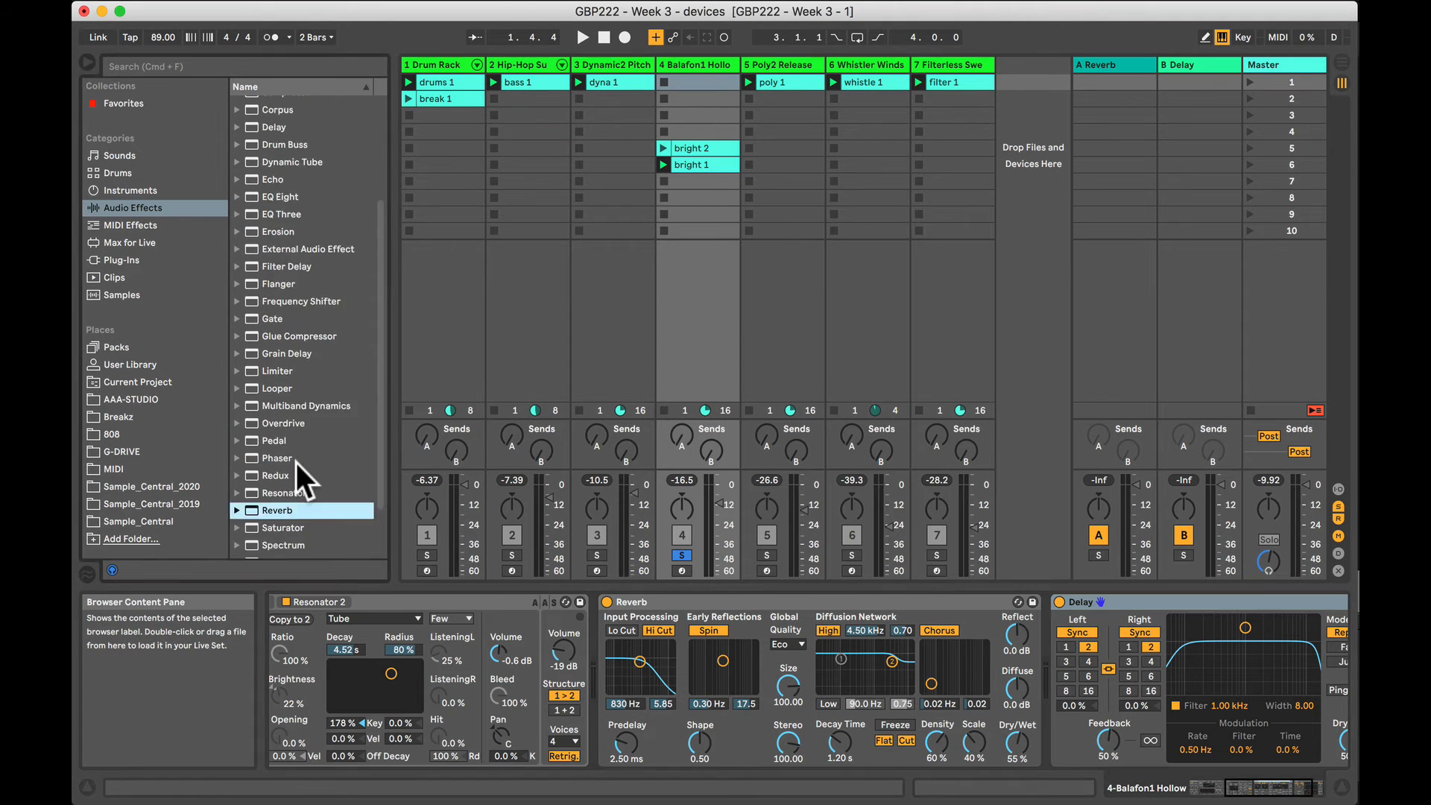
# Add the Tuner audio effect between Resonator 2 and the Reverb on the Balafon1 Hollow track.
pyautogui.scroll(5, 297, 463)
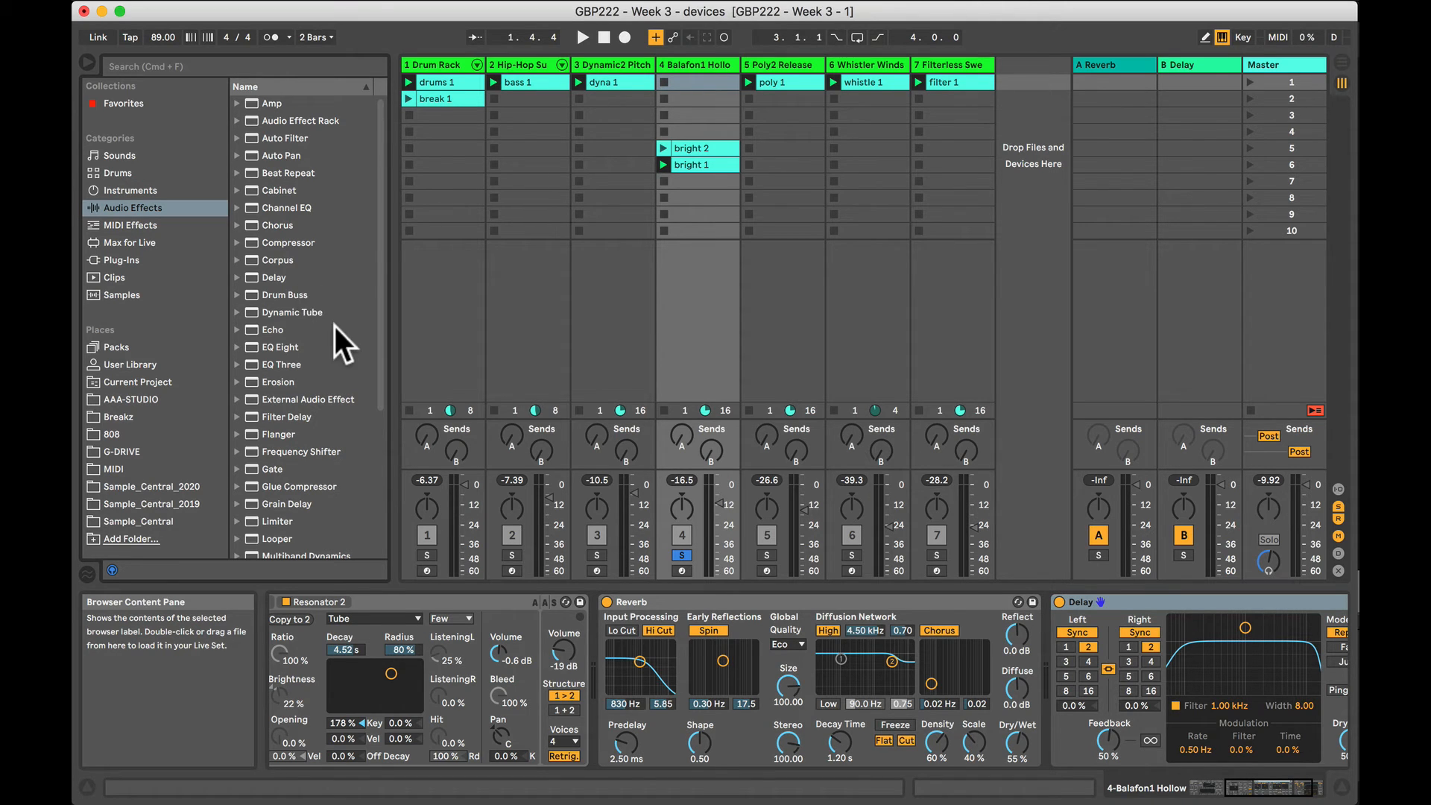
pyautogui.scroll(-5, 301, 246)
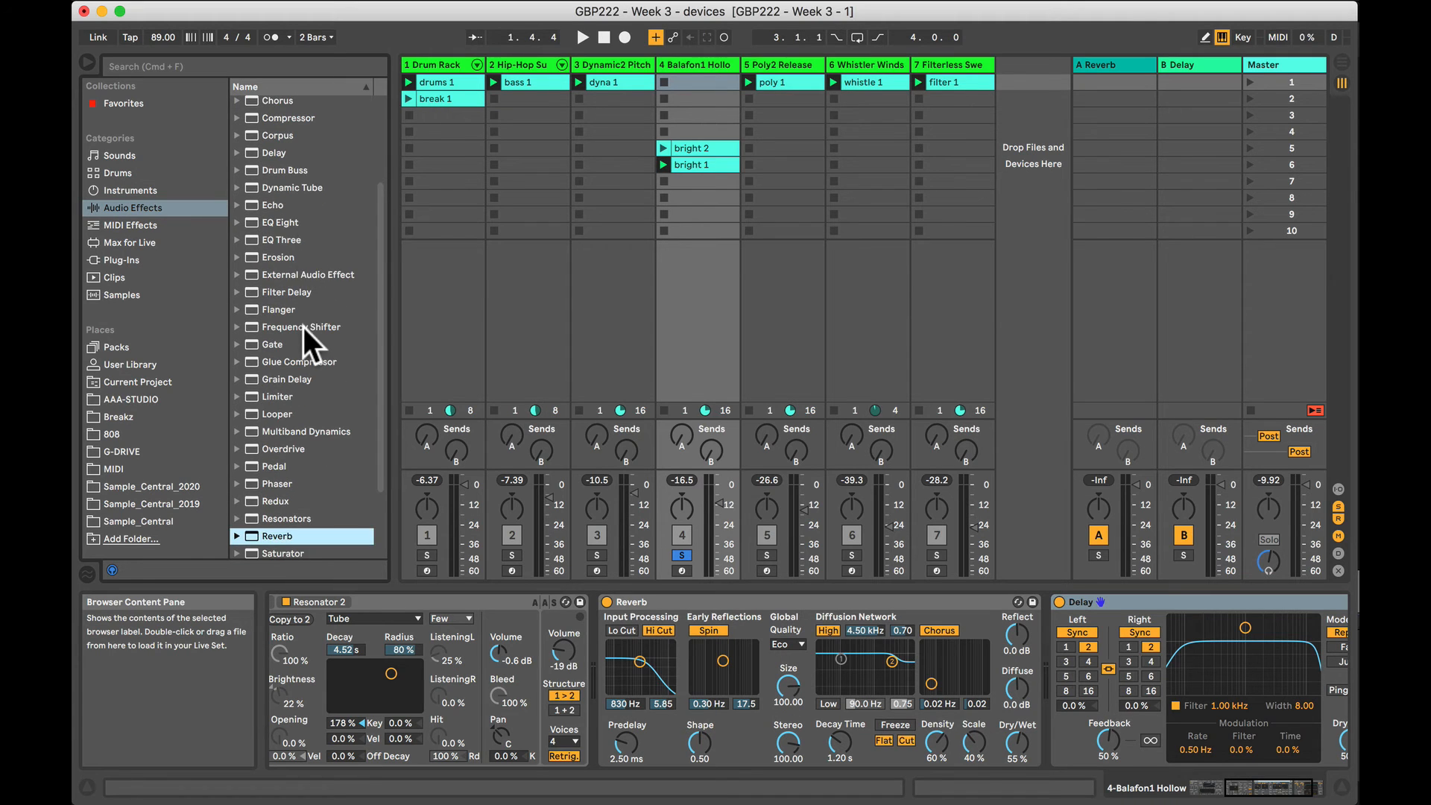
pyautogui.scroll(-1, 293, 315)
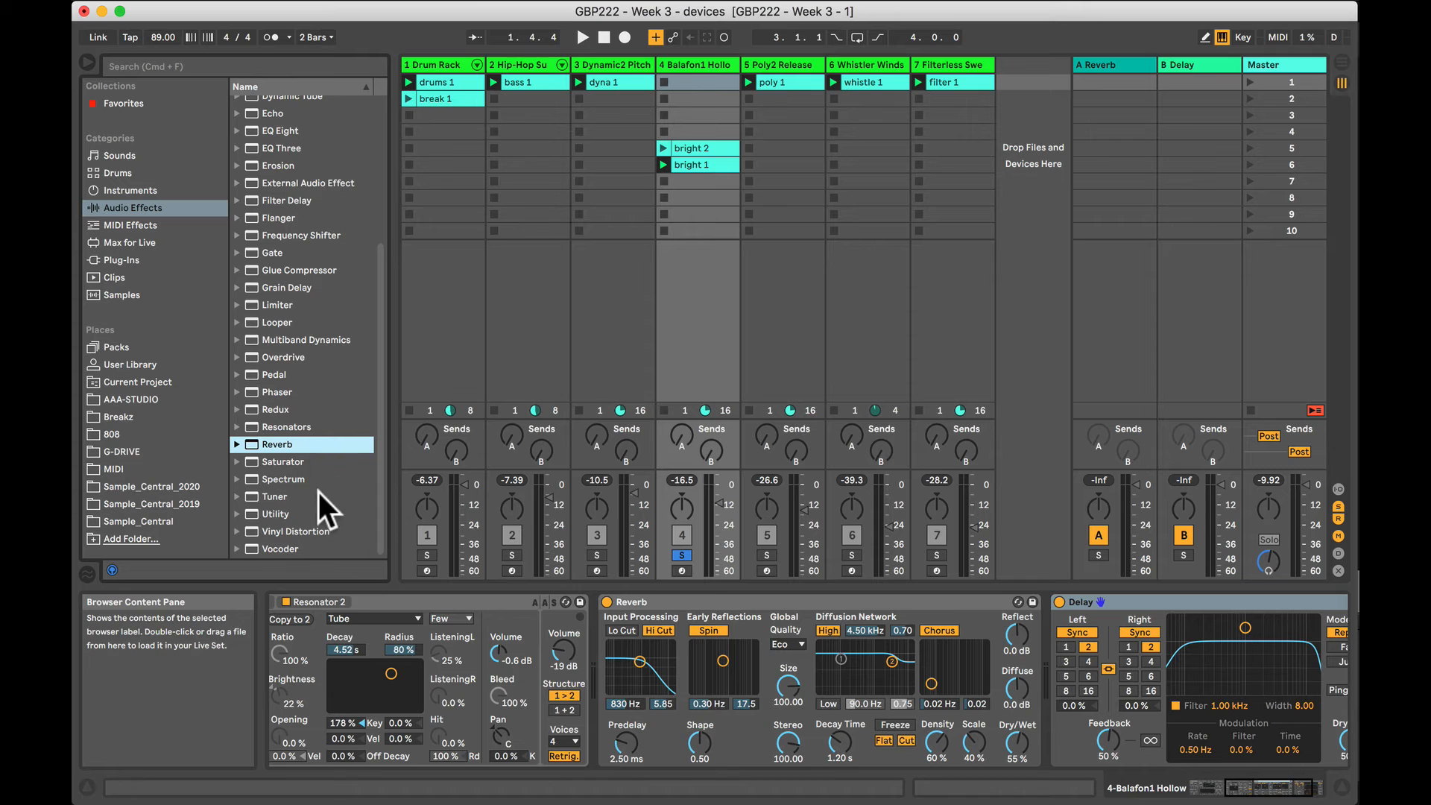
pyautogui.click(256, 495)
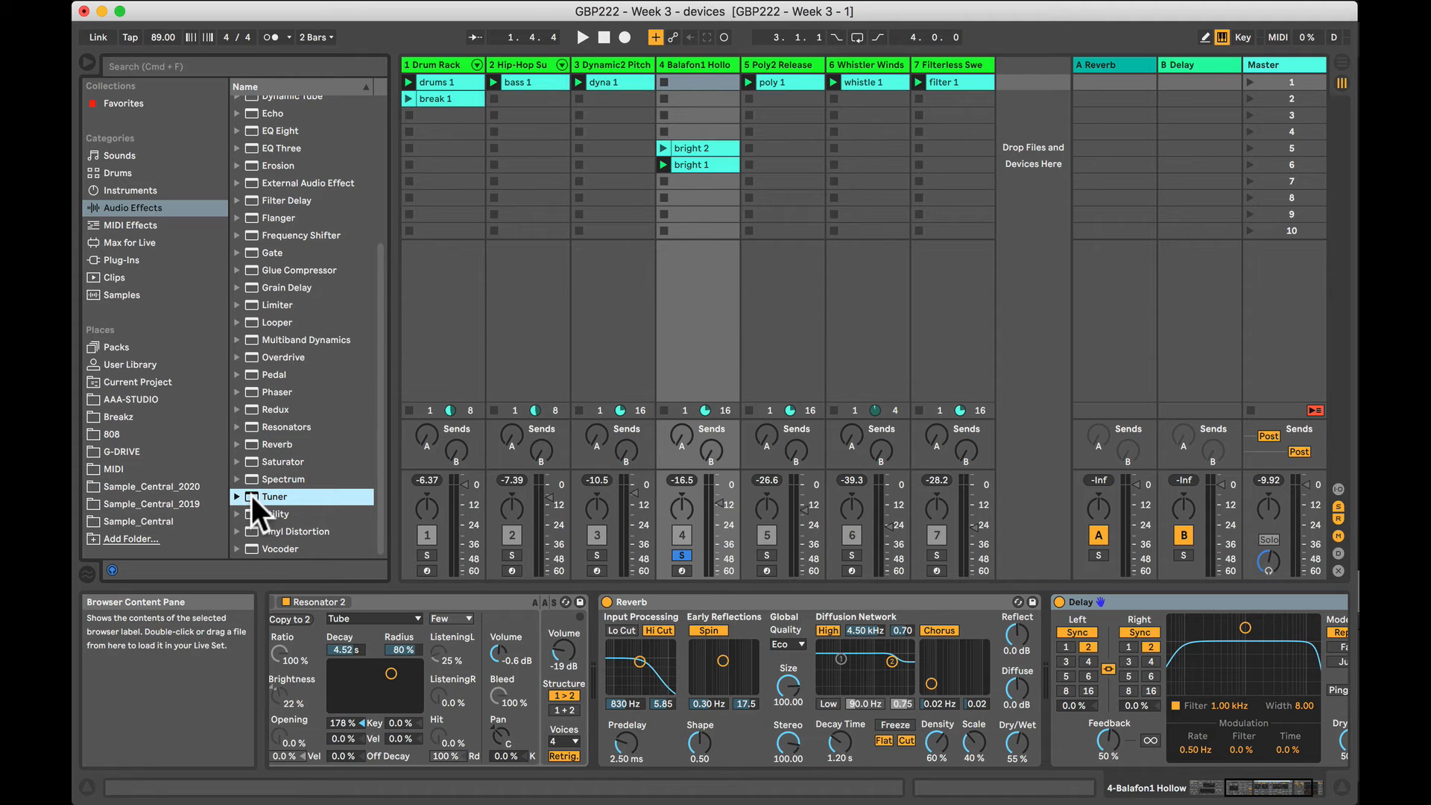
pyautogui.moveTo(252, 495); pyautogui.dragTo(607, 646)
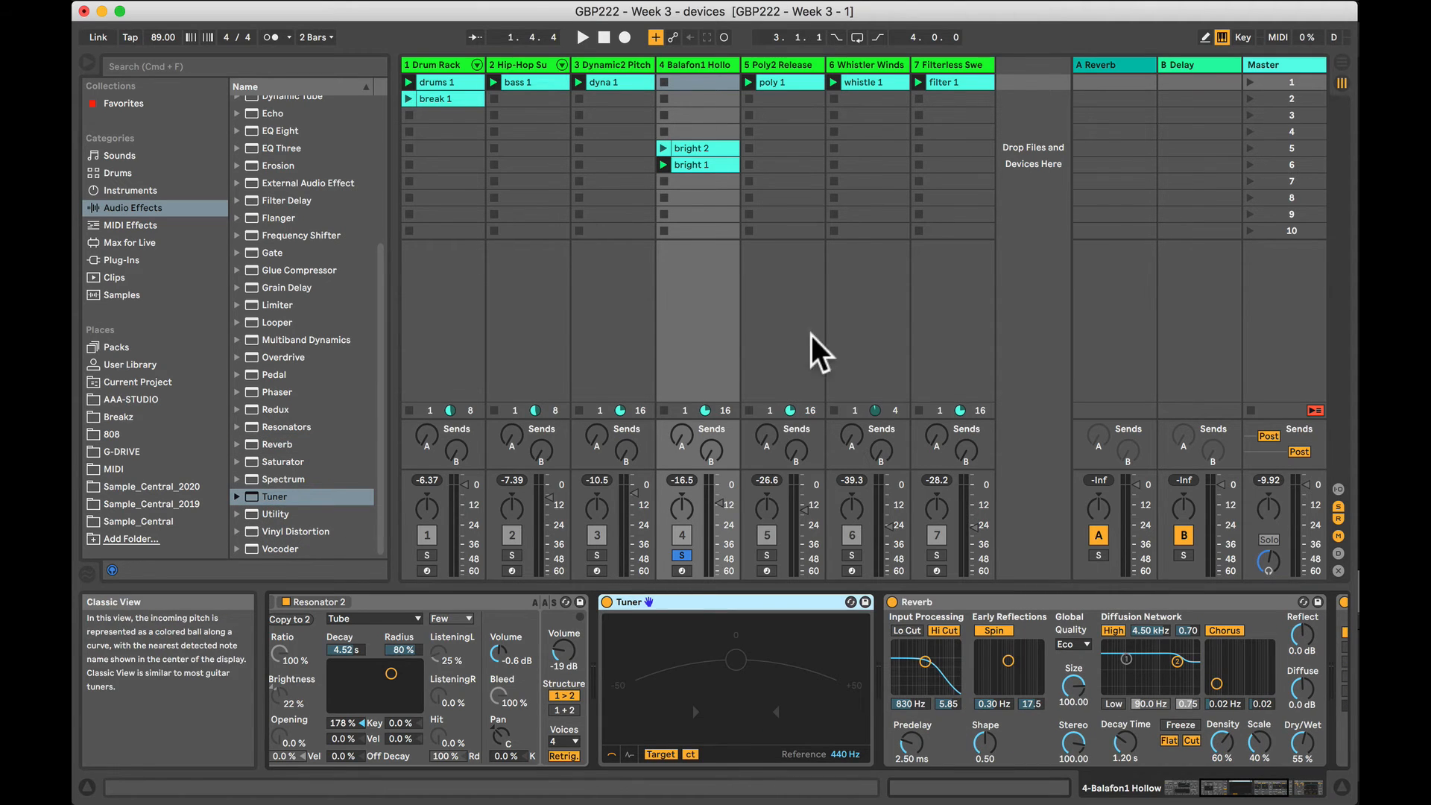
# Play the set briefly to check the Balafon track's pitch on the Tuner and look over the effects that follow it.
pyautogui.press('space')
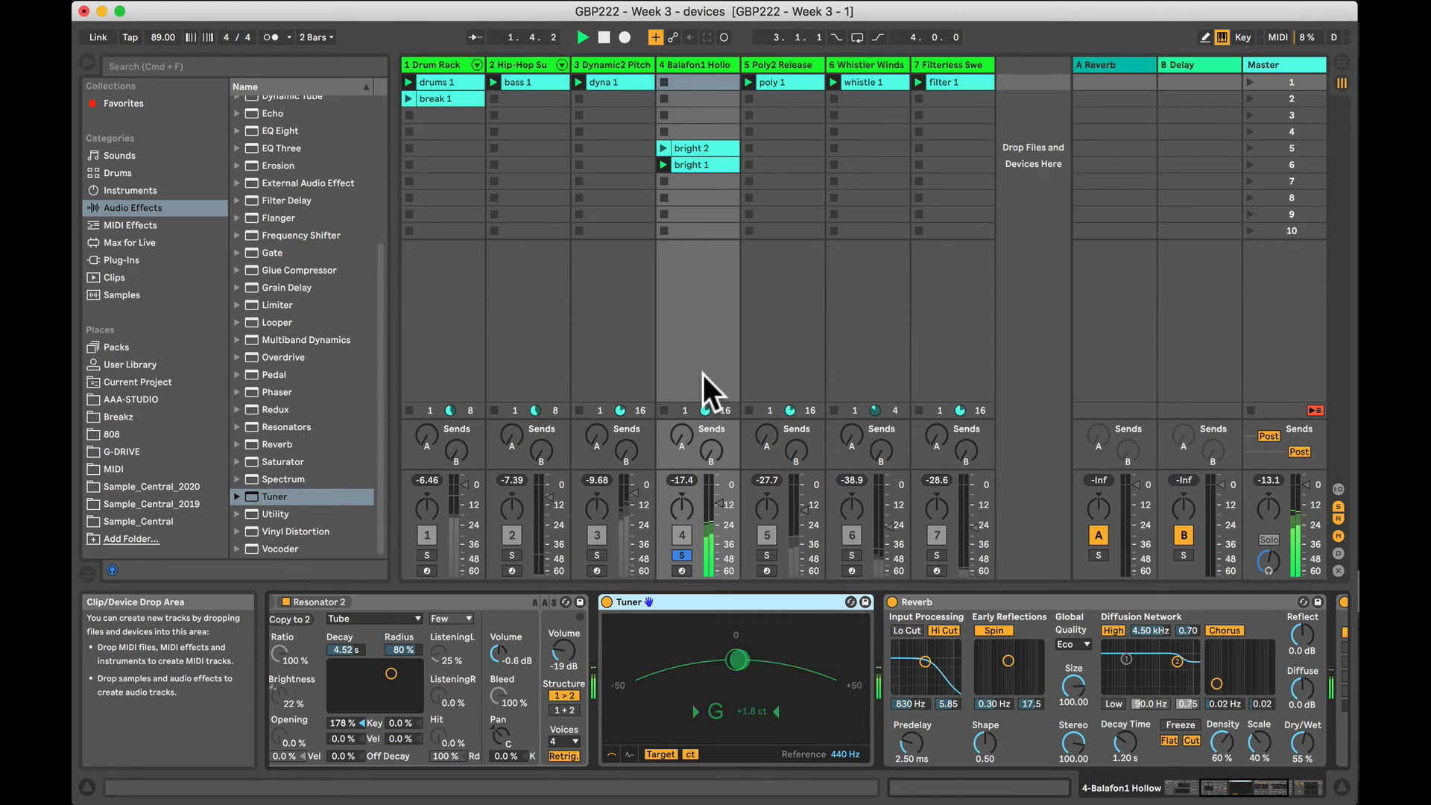
pyautogui.press('space')
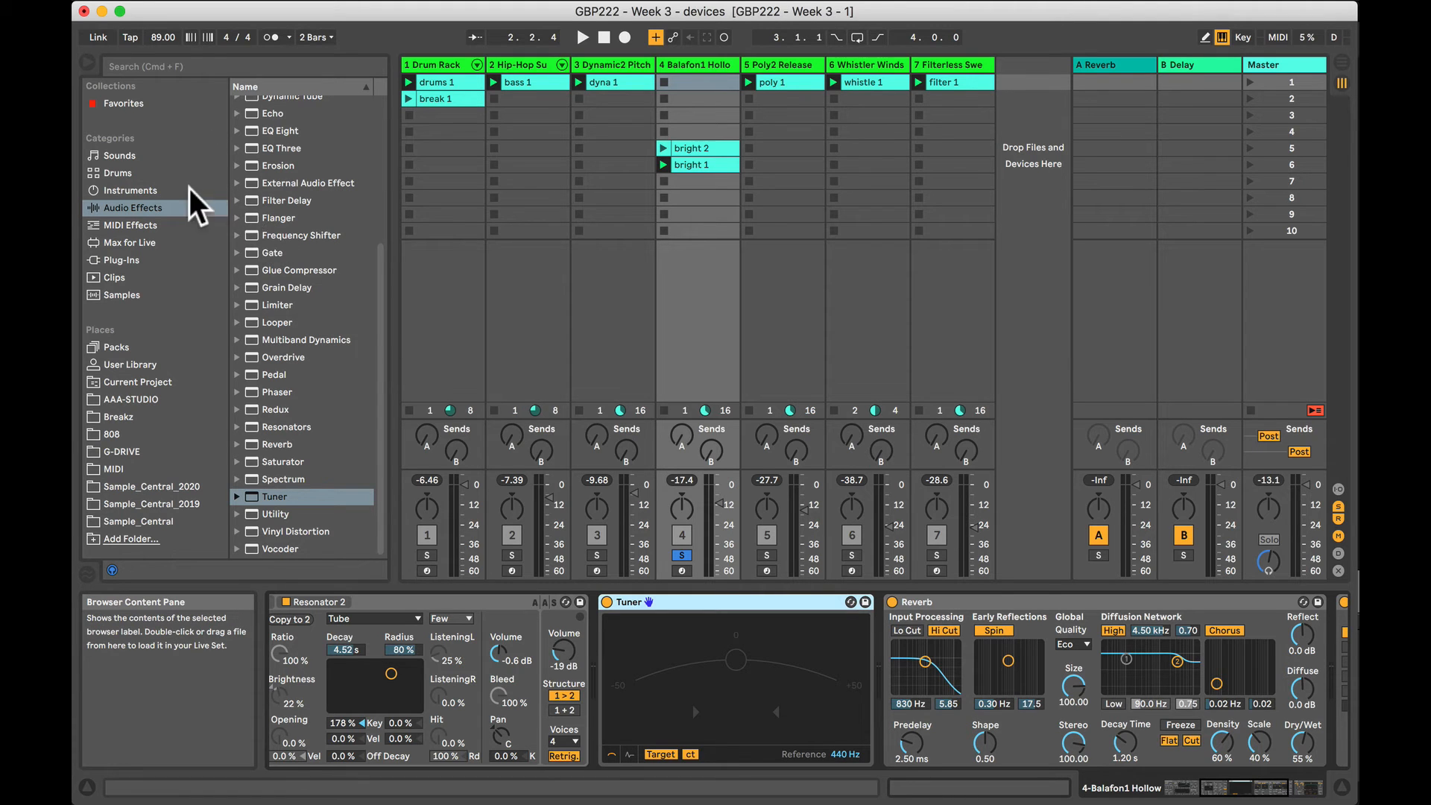
pyautogui.hscroll(5, 436, 693)
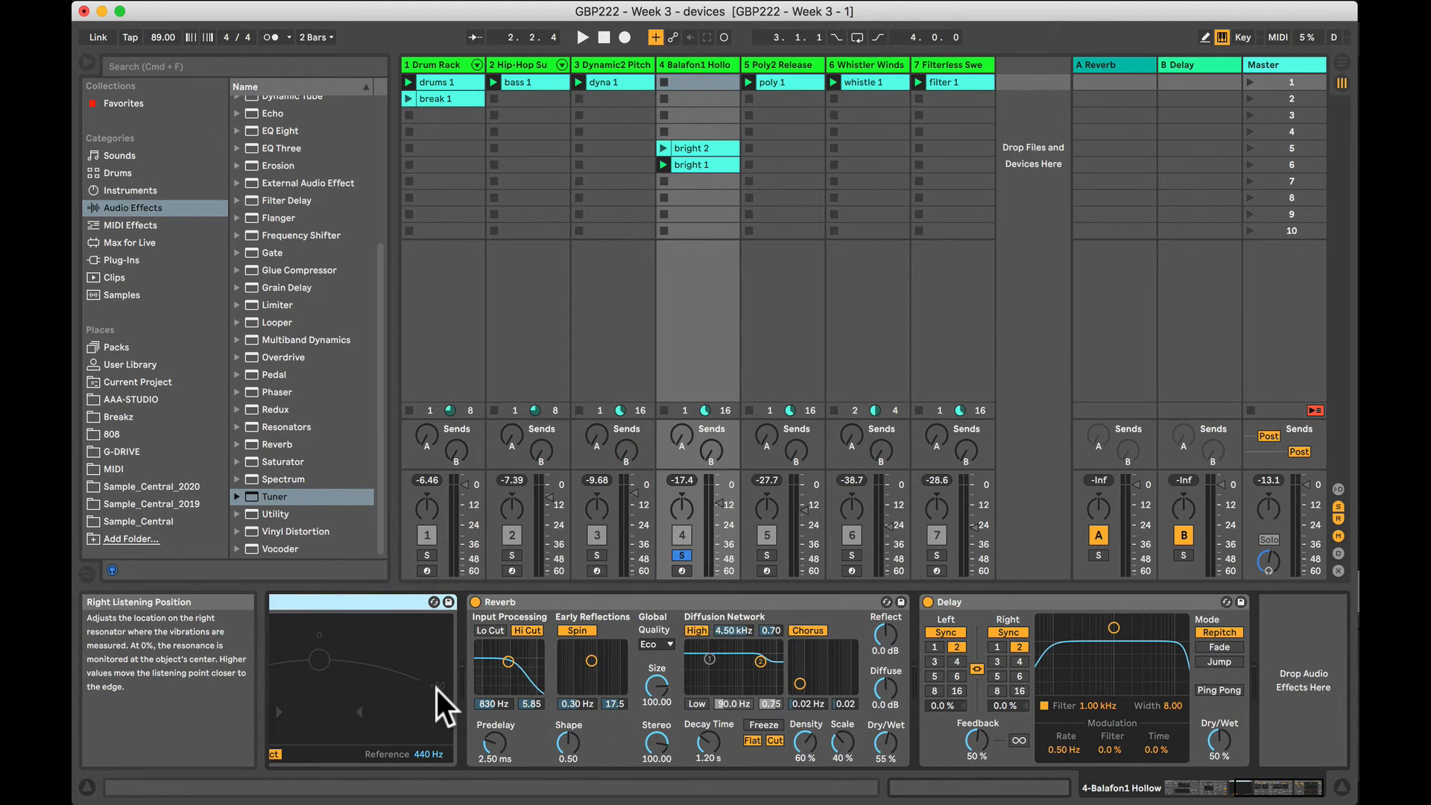
pyautogui.hscroll(-5, 656, 682)
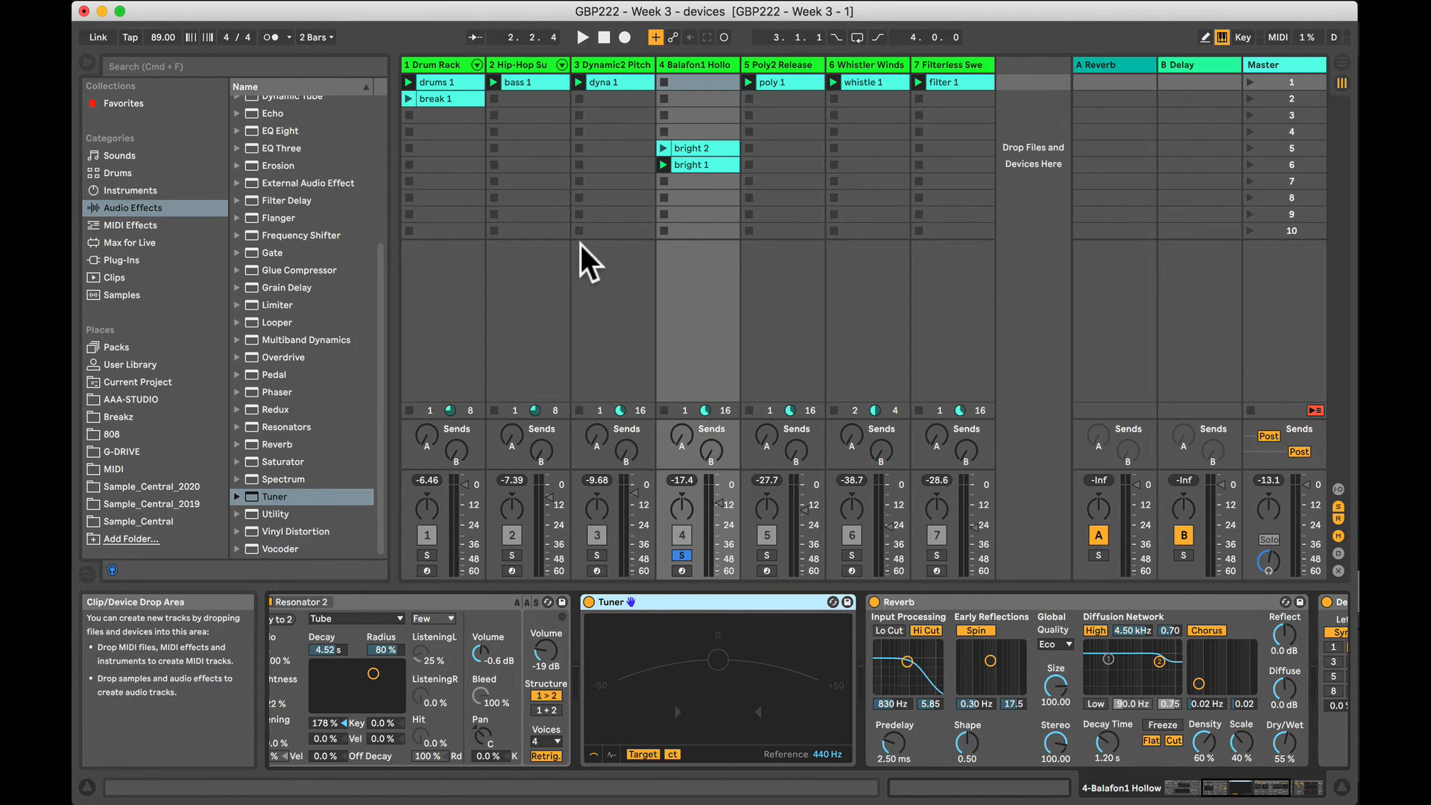
# Show the Drum Rack track's device chain, then solo the track and launch its drums 1 clip.
pyautogui.click(435, 64)
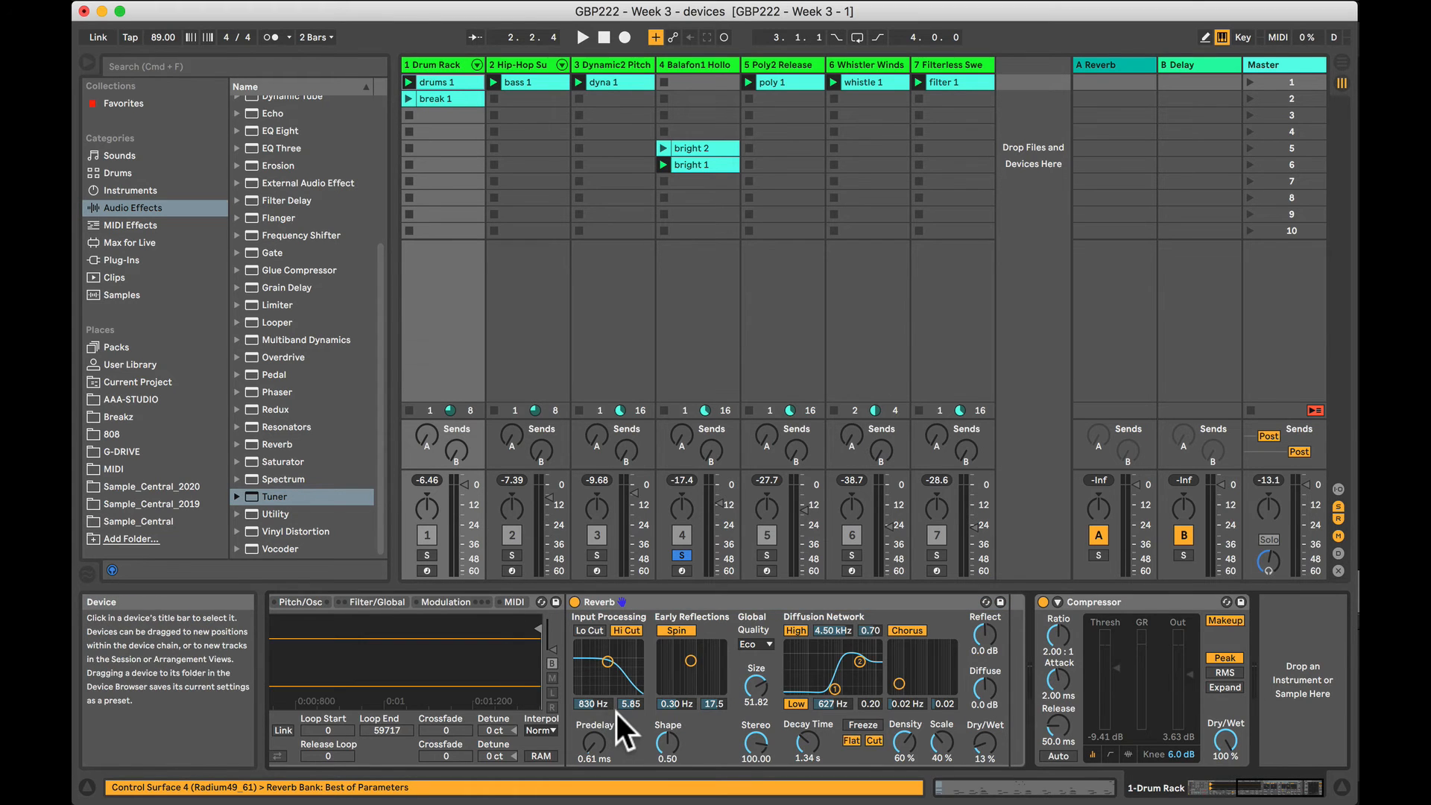
pyautogui.hscroll(-6, 616, 713)
pyautogui.hscroll(-3, 616, 713)
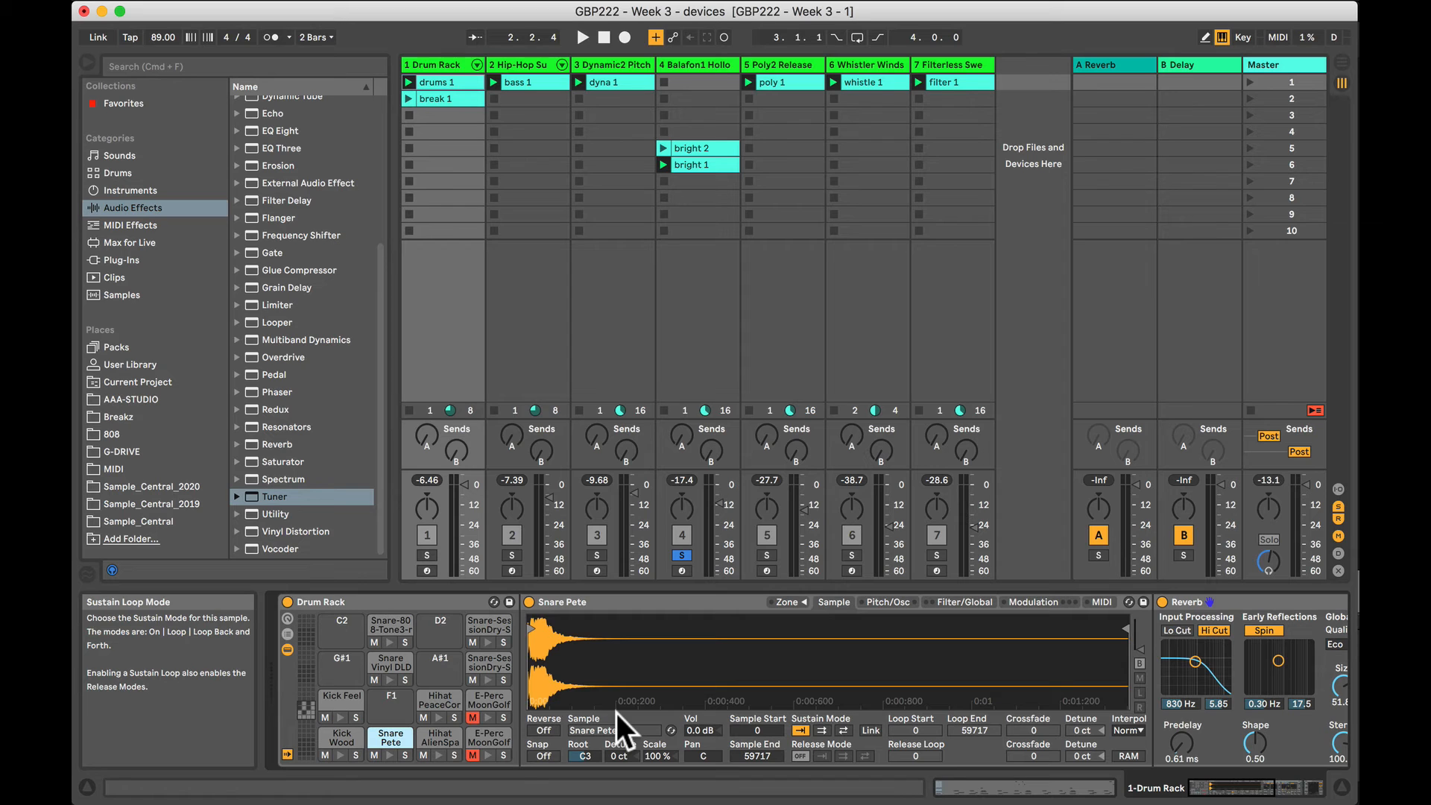
pyautogui.click(427, 555)
pyautogui.click(410, 80)
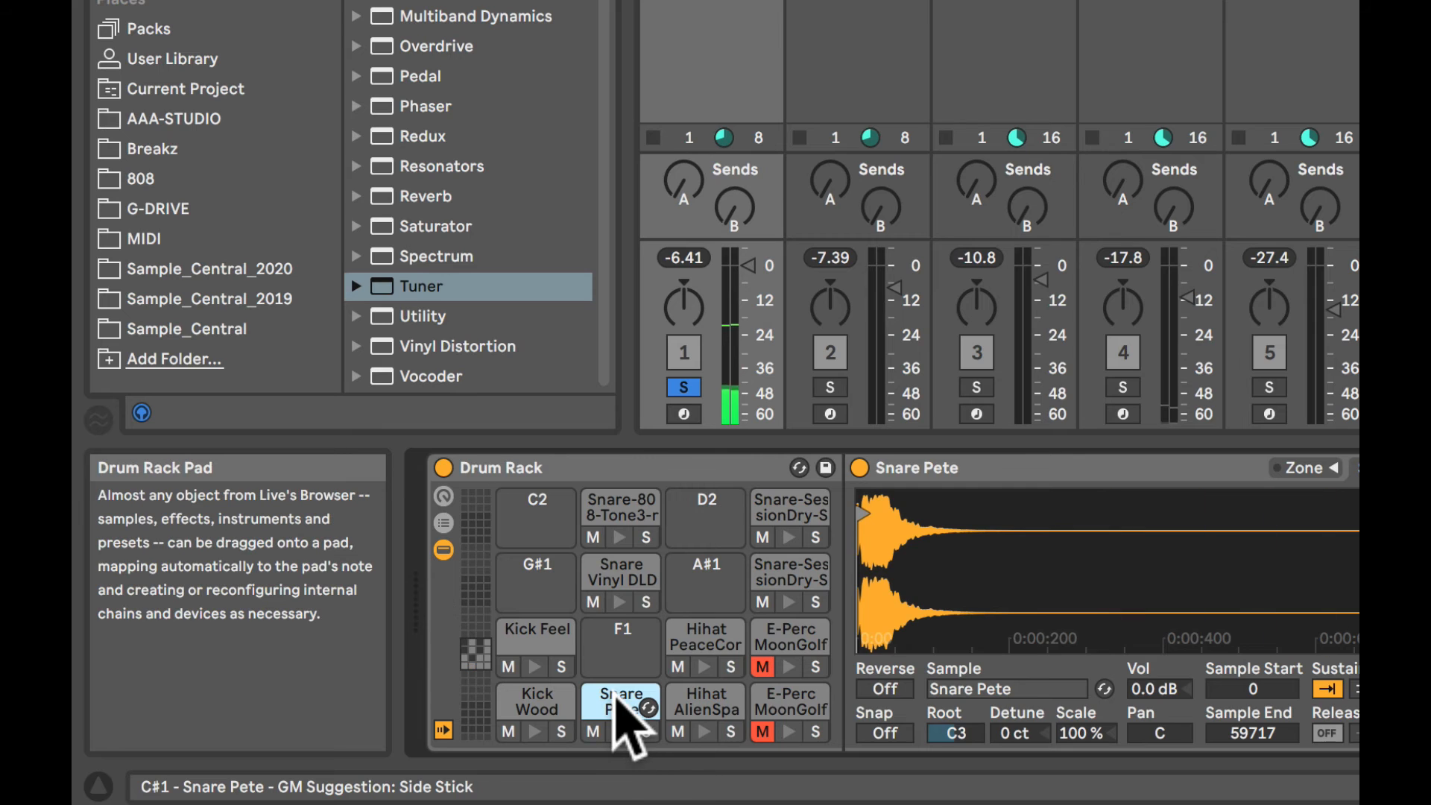
# Audition the Snare-808-Tone3-r and Snare Vinyl DLD pads in the Drum Rack.
pyautogui.click(615, 512)
pyautogui.click(619, 536)
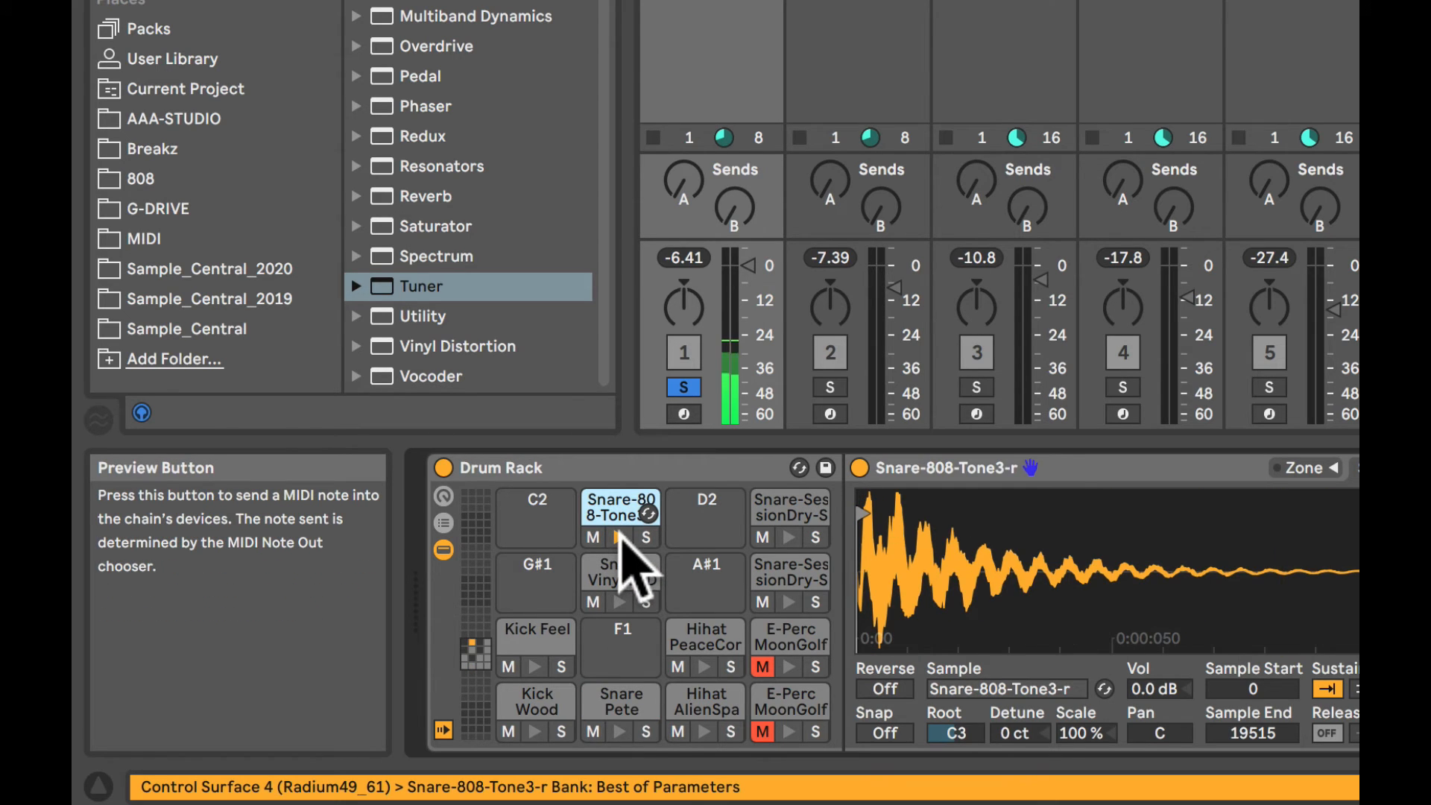
pyautogui.click(630, 597)
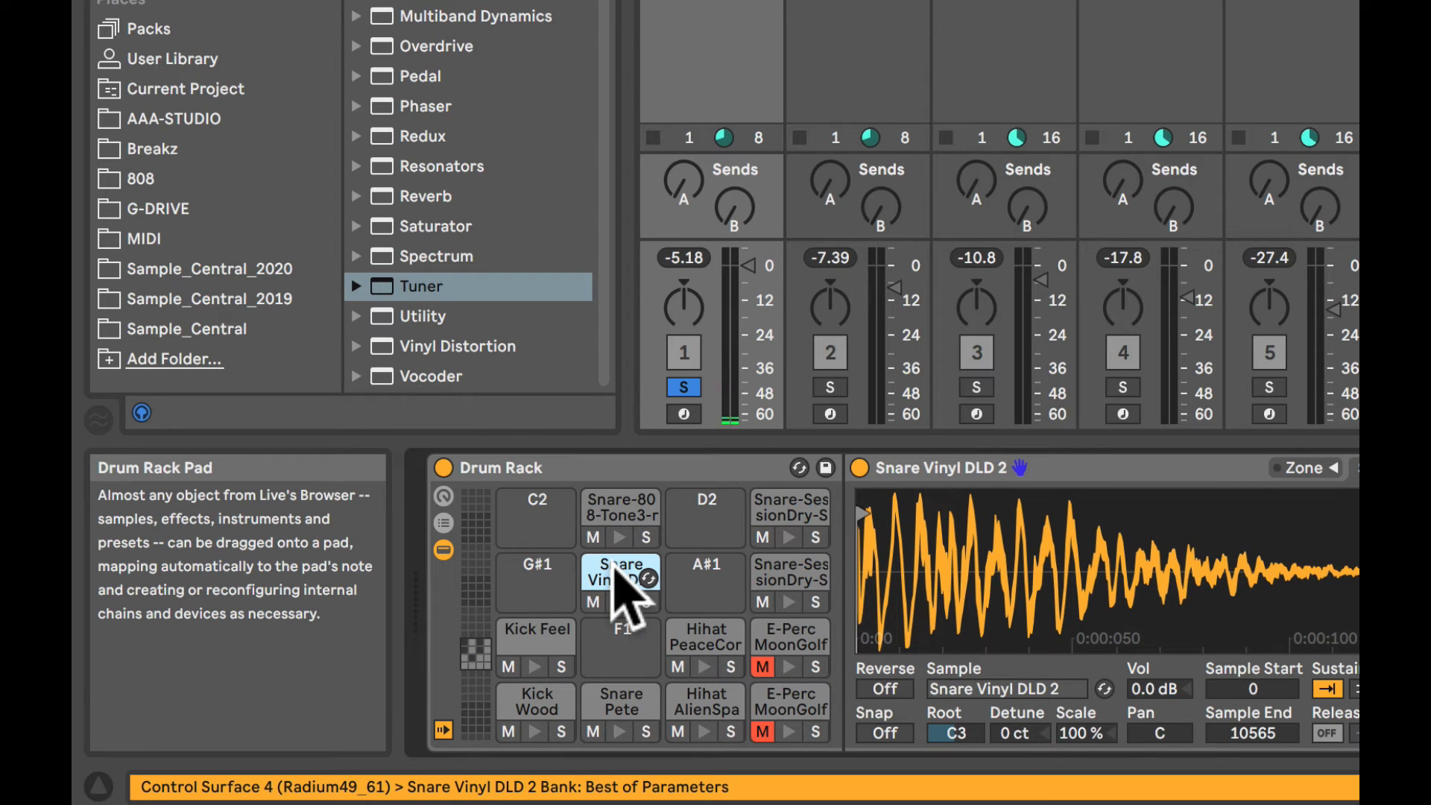
# Swap the Snare Vinyl DLD pad with the Snare Pete pad and play the beat to hear the replaced snare.
pyautogui.moveTo(614, 572); pyautogui.dragTo(615, 704)
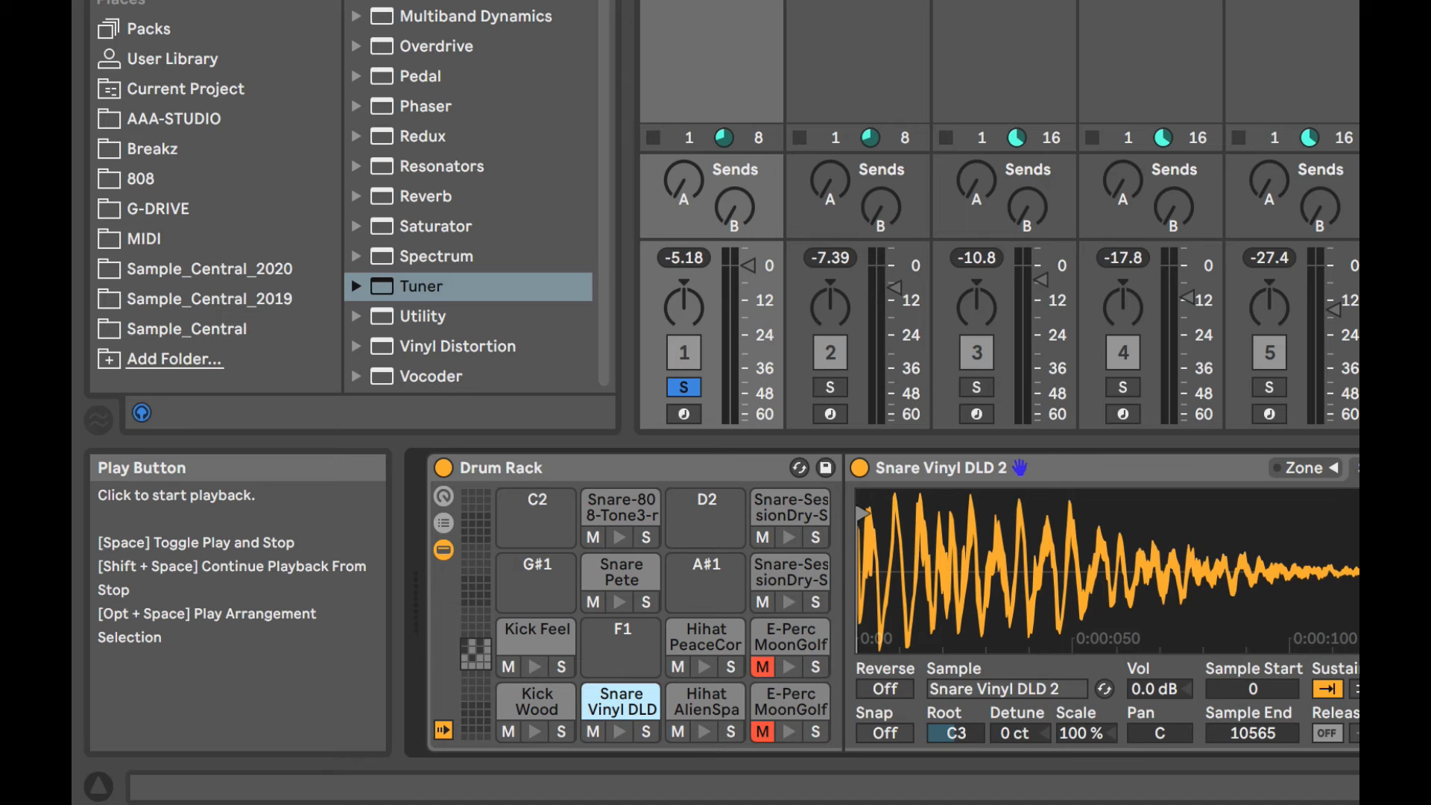
pyautogui.press('space')
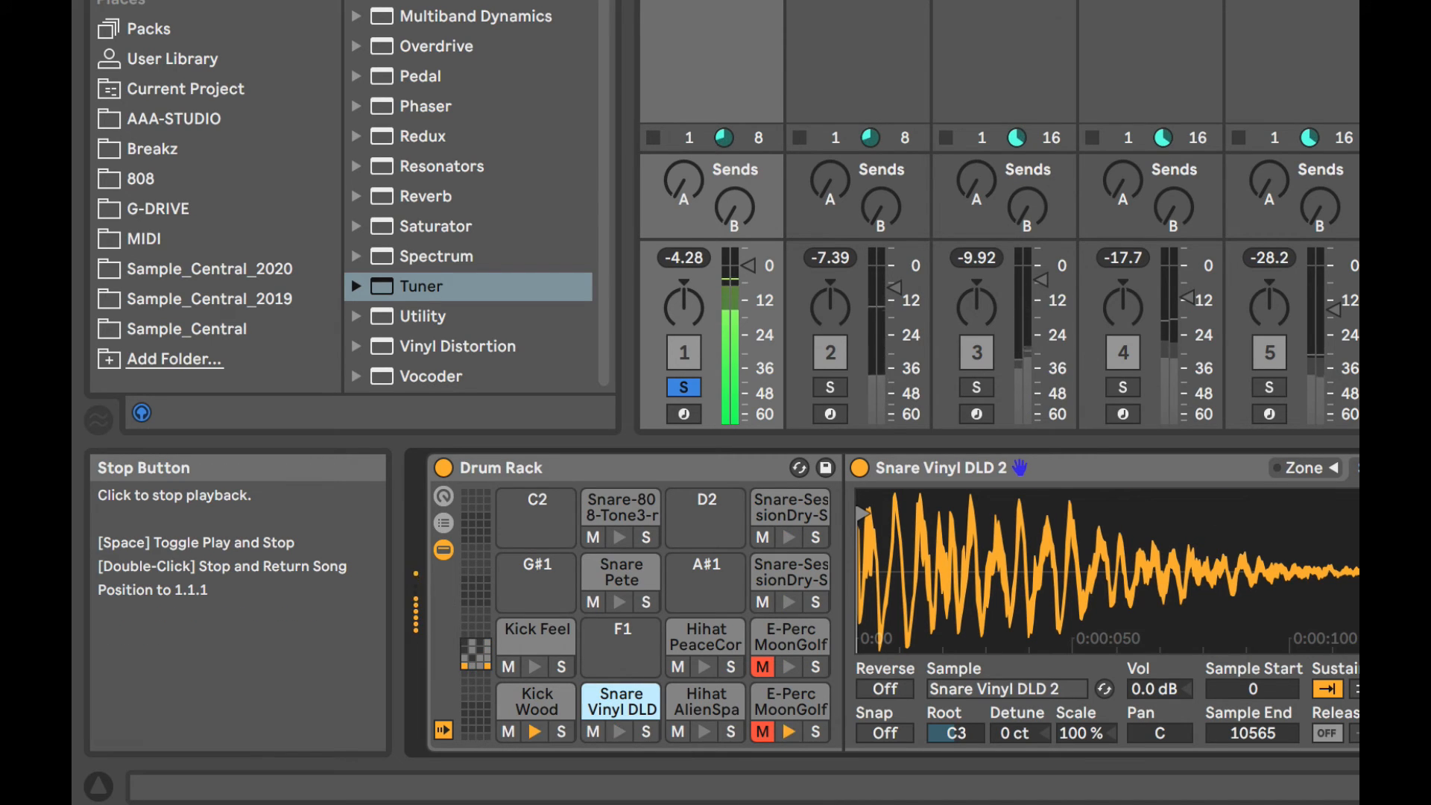
pyautogui.press('space')
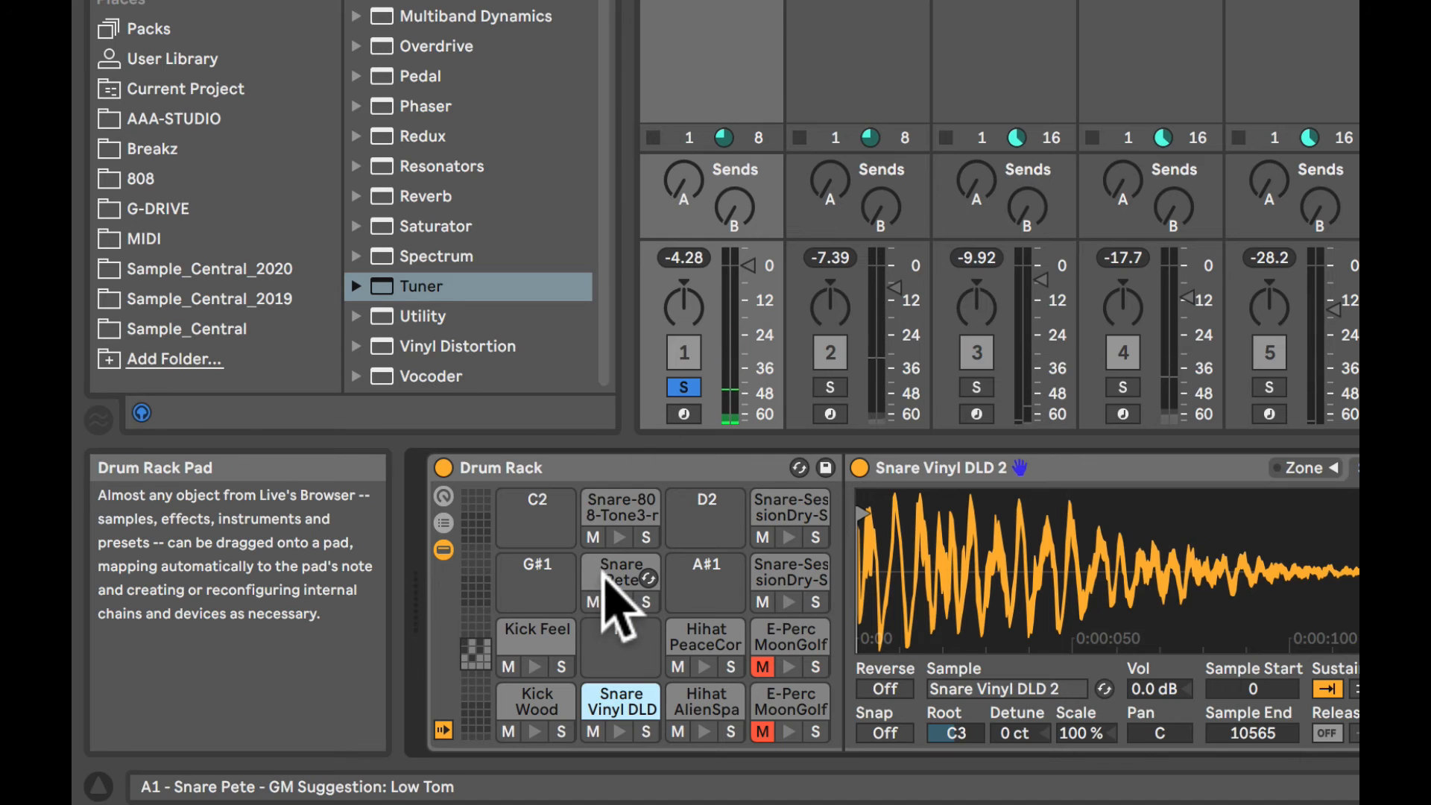
# Swap Snare Pete back onto its original C#1 pad and play the beat again.
pyautogui.click(608, 576)
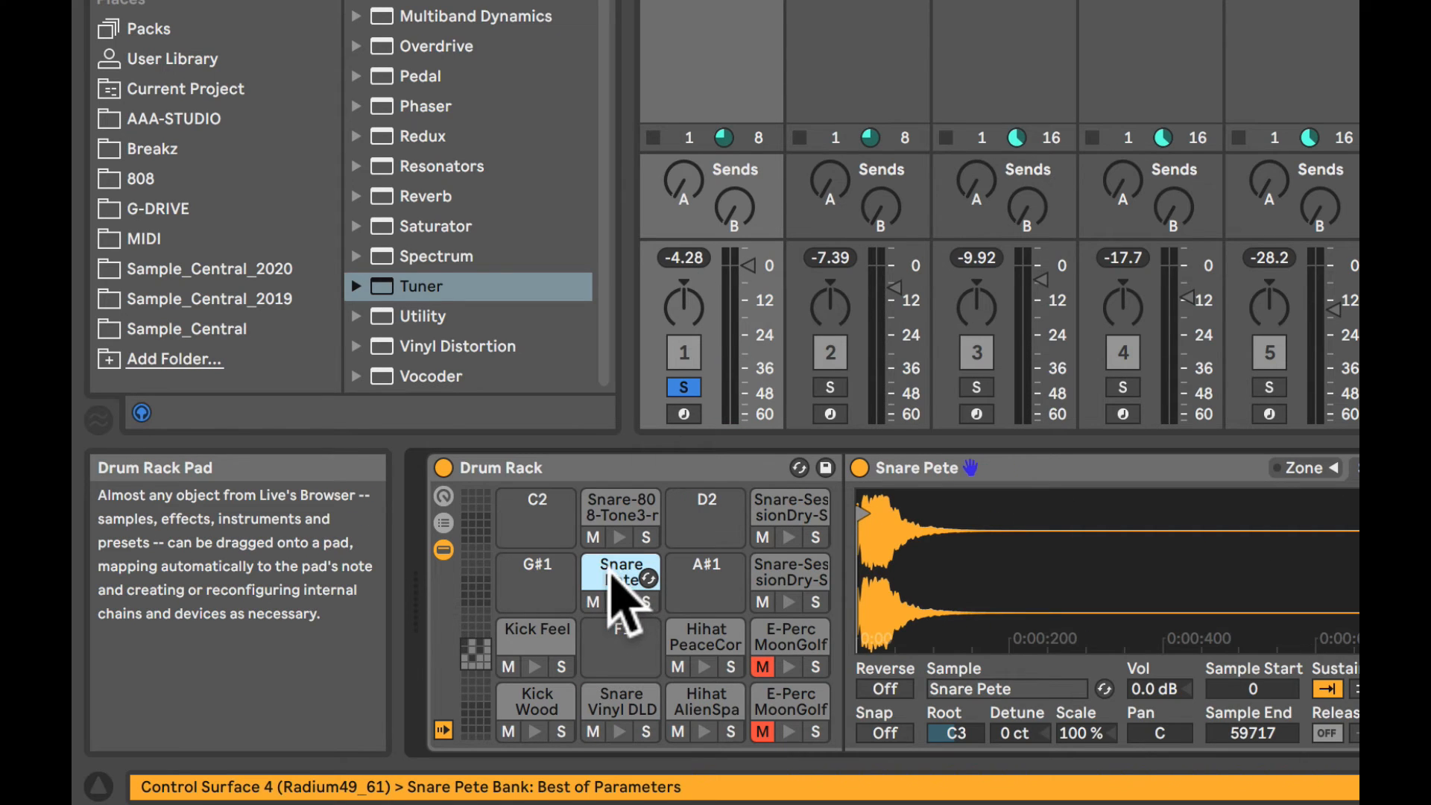
pyautogui.moveTo(610, 574); pyautogui.dragTo(616, 702)
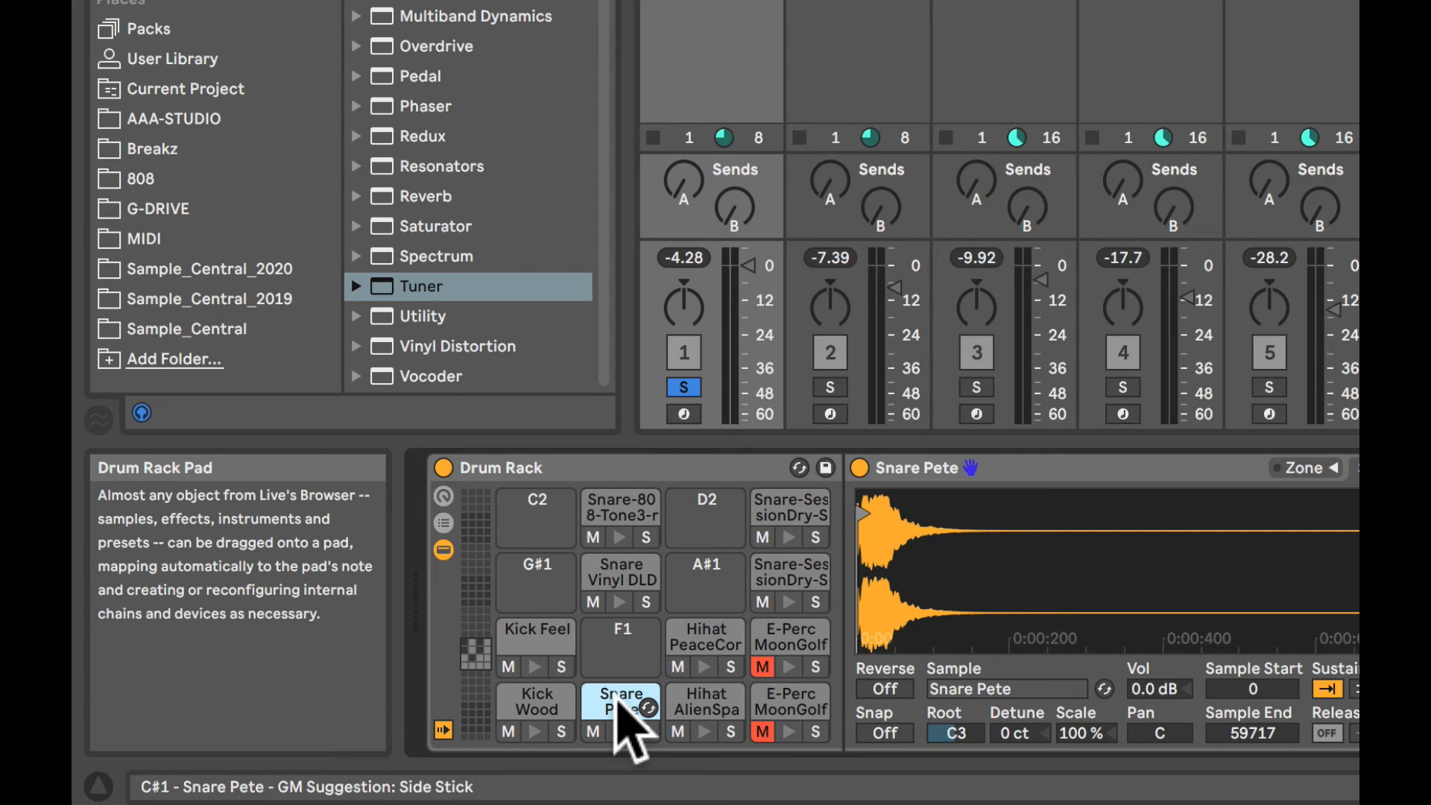
pyautogui.press('space')
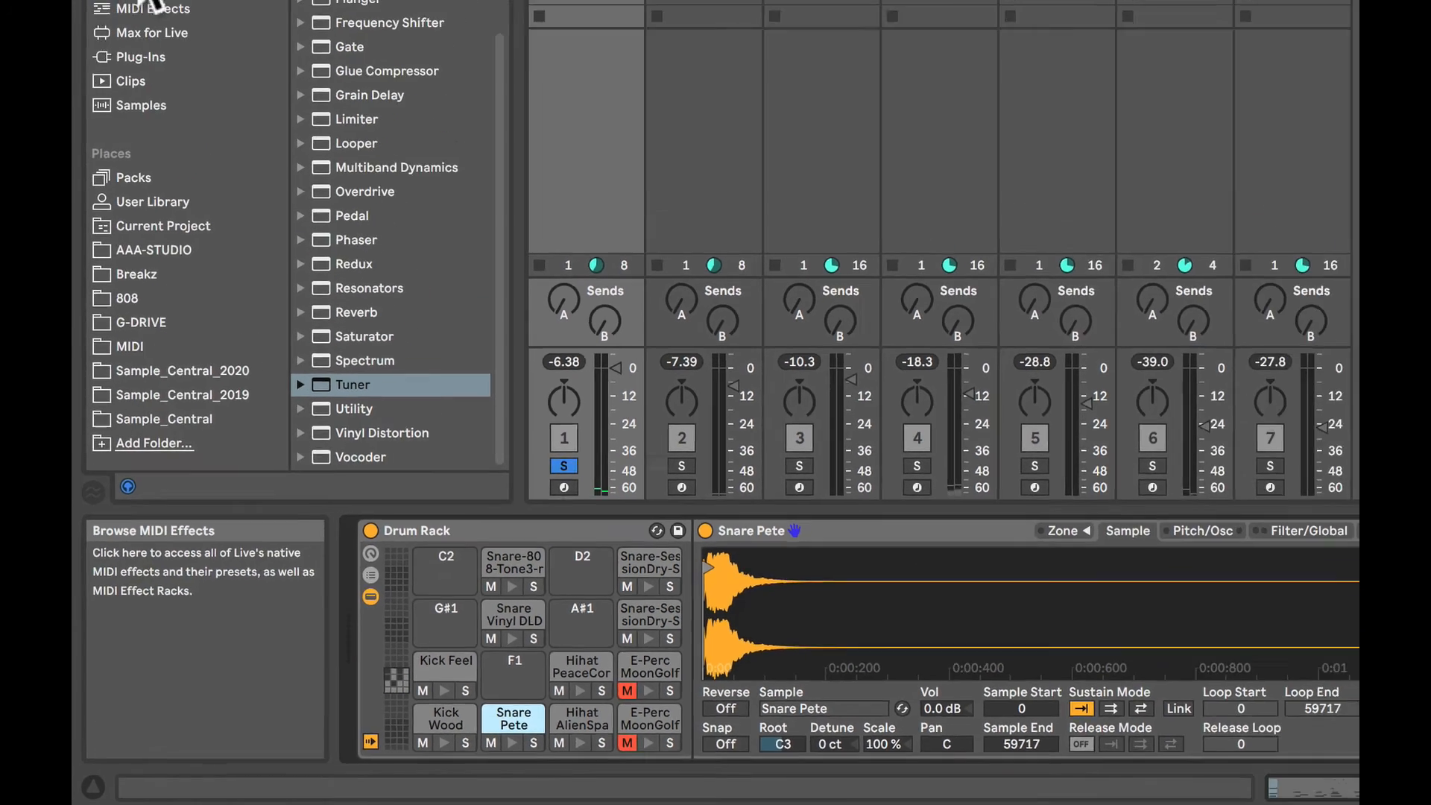
# Audition kick samples among the Drum Hits, starting from Kick Big Sine, and load Kick BlackHole 2 onto the empty G#1 pad.
pyautogui.click(116, 174)
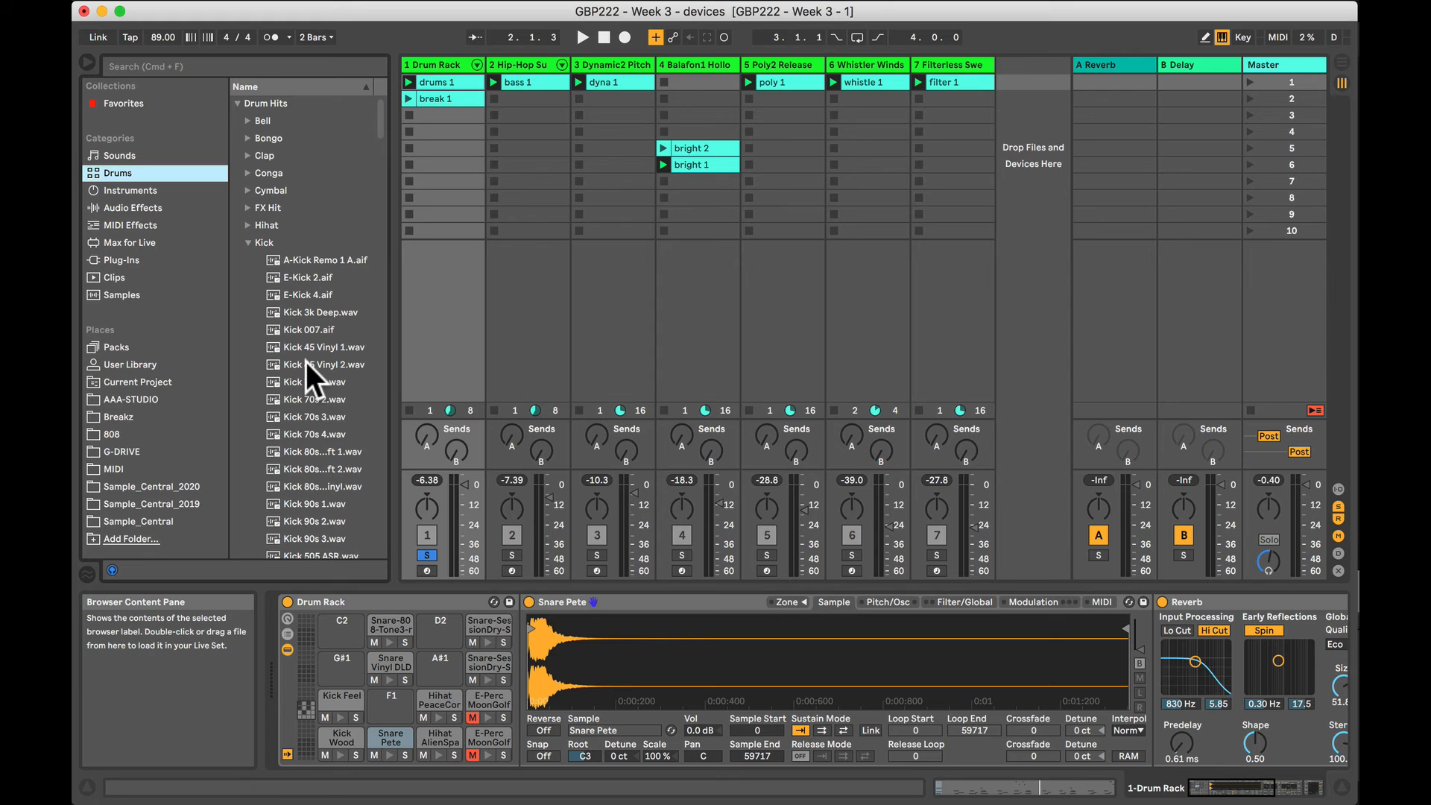
pyautogui.scroll(-9, 306, 360)
pyautogui.click(306, 360)
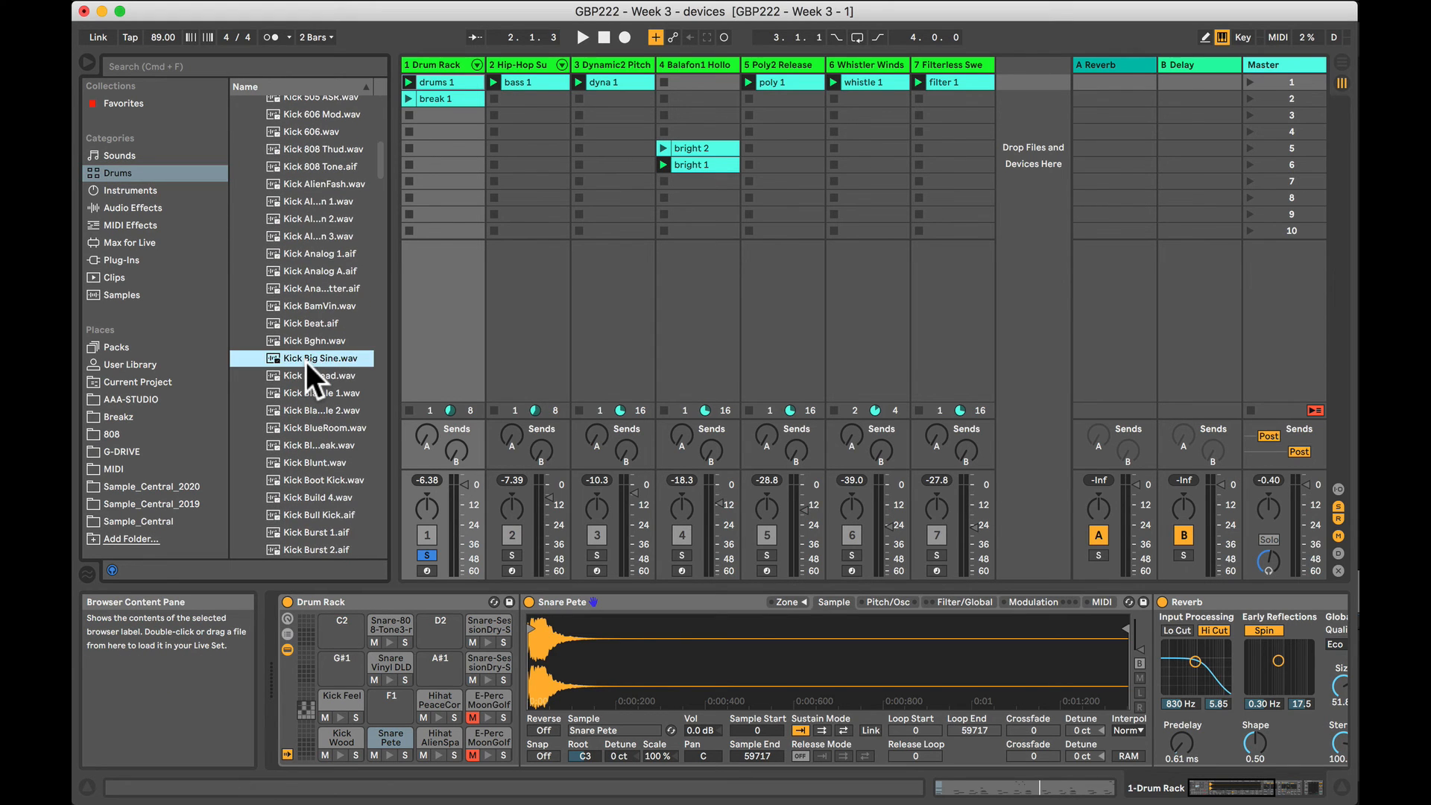
pyautogui.press('Down')
pyautogui.press('Down')
pyautogui.press('Down')
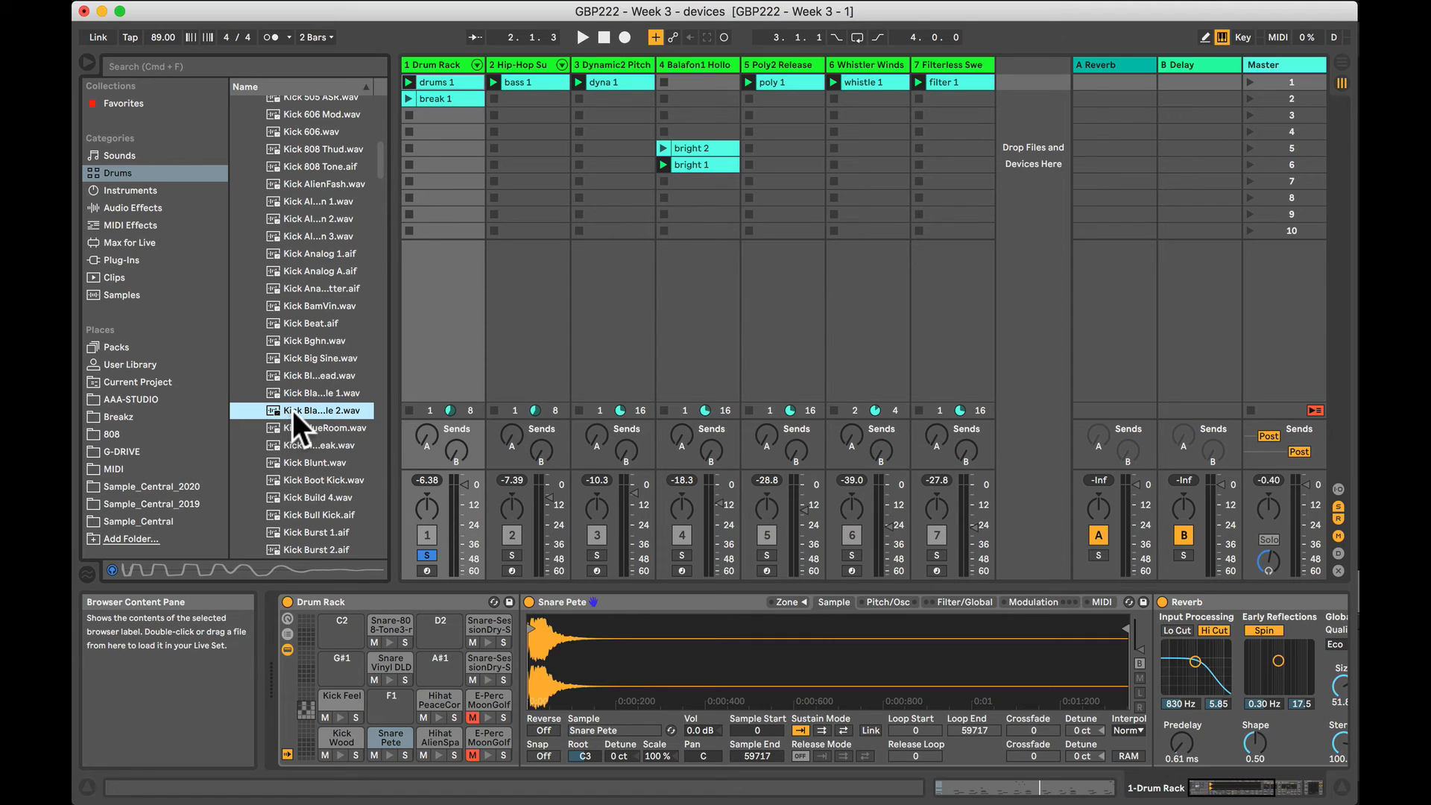
pyautogui.moveTo(292, 413); pyautogui.dragTo(324, 570)
pyautogui.moveTo(333, 656)
pyautogui.mouseDown()
pyautogui.moveTo(337, 745)
pyautogui.moveTo(338, 668)
pyautogui.mouseUp()
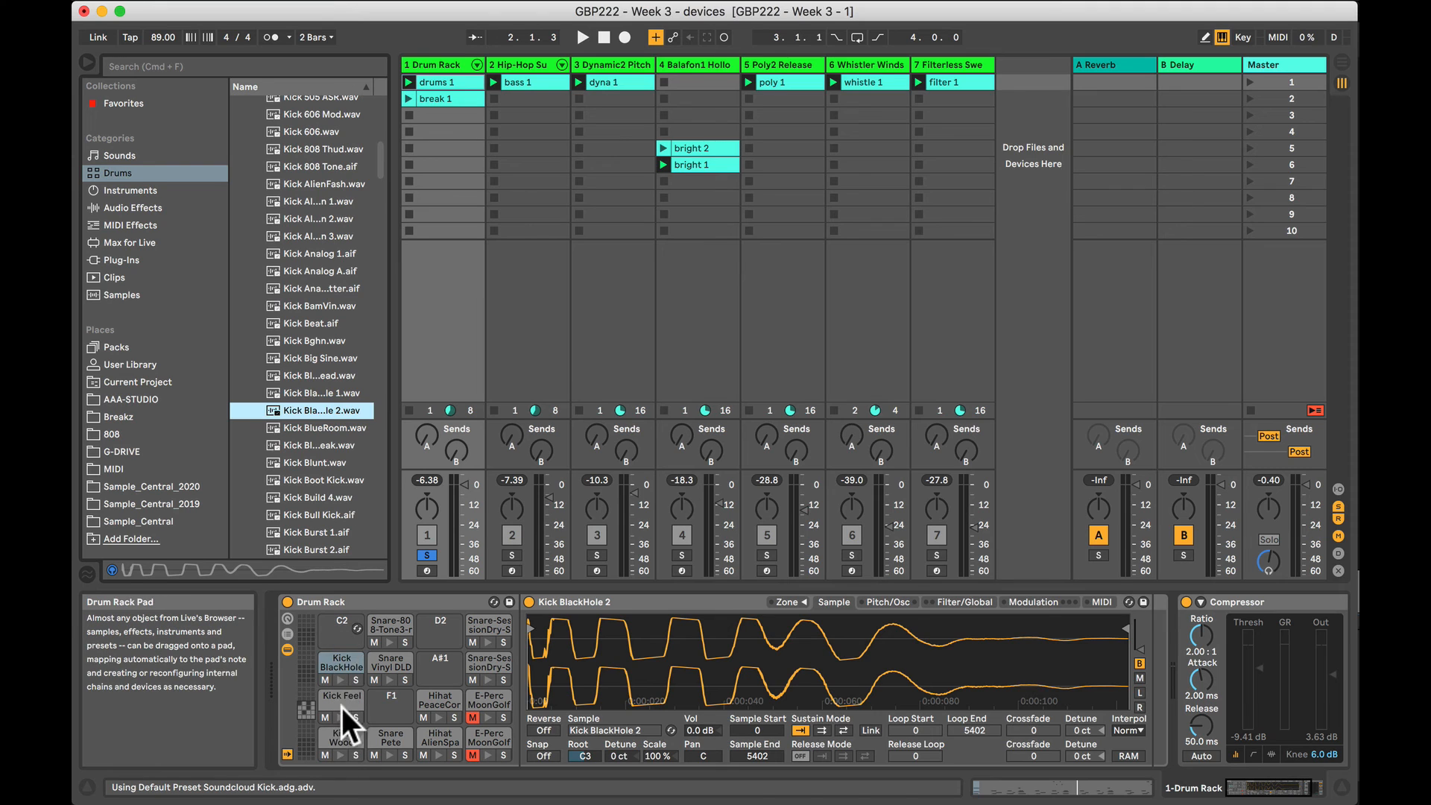
# Swap the Kick BlackHole 2 pad with the Kick Wood pad in the Drum Rack and play the beat with it.
pyautogui.click(336, 659)
pyautogui.moveTo(339, 659); pyautogui.dragTo(335, 744)
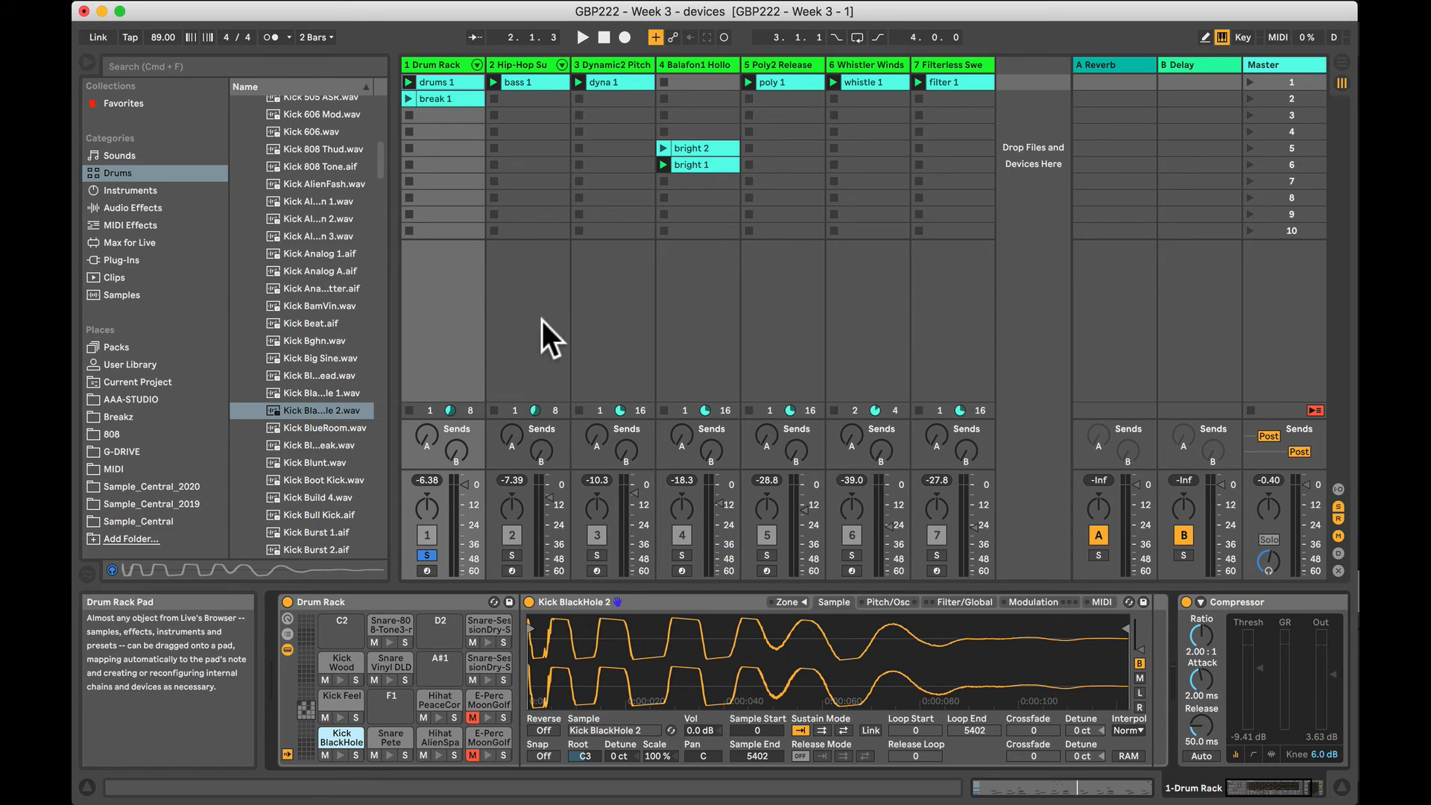
pyautogui.click(579, 35)
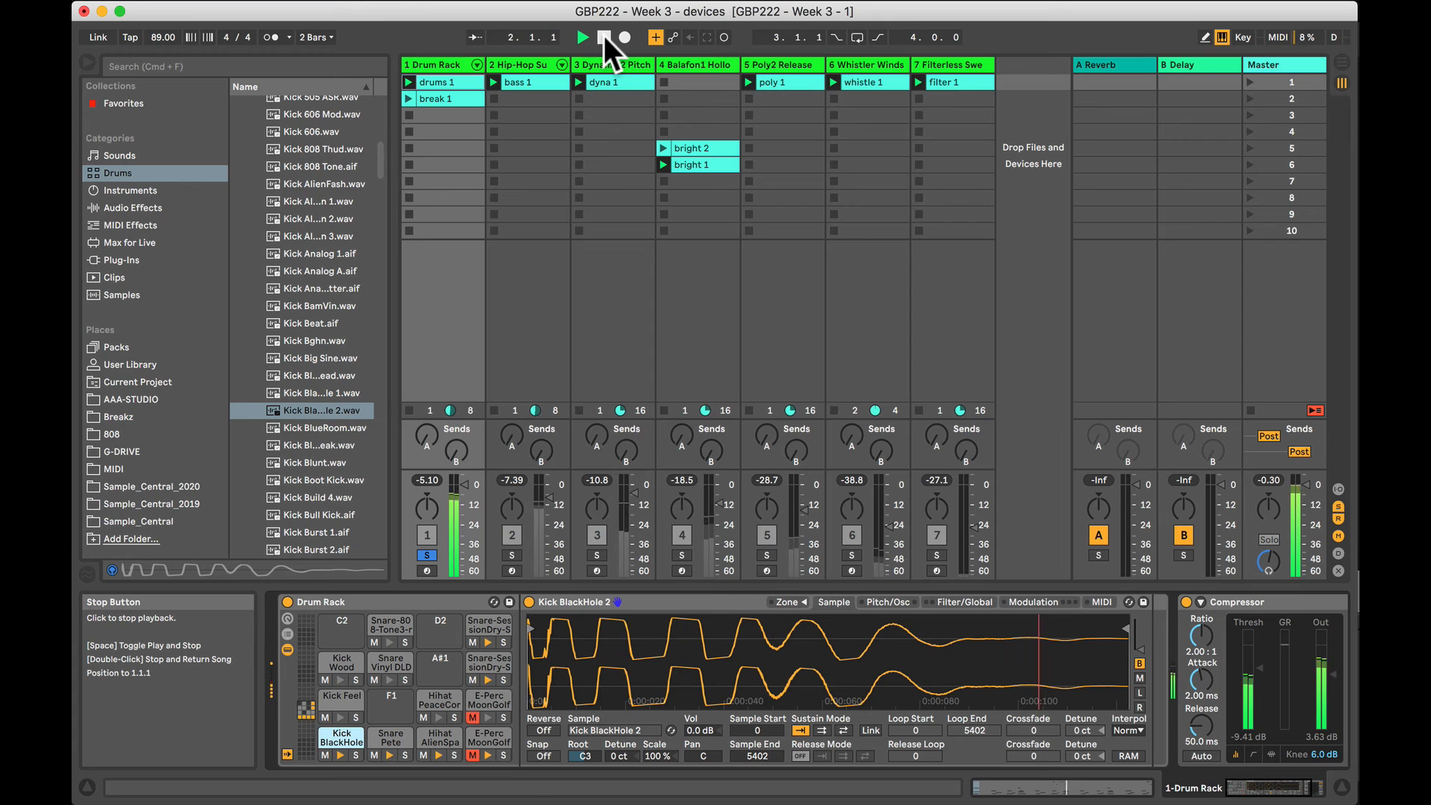
# Stop playback, swap Kick Wood back onto the C1 pad in place of Kick BlackHole 2, and play the beat.
pyautogui.click(603, 36)
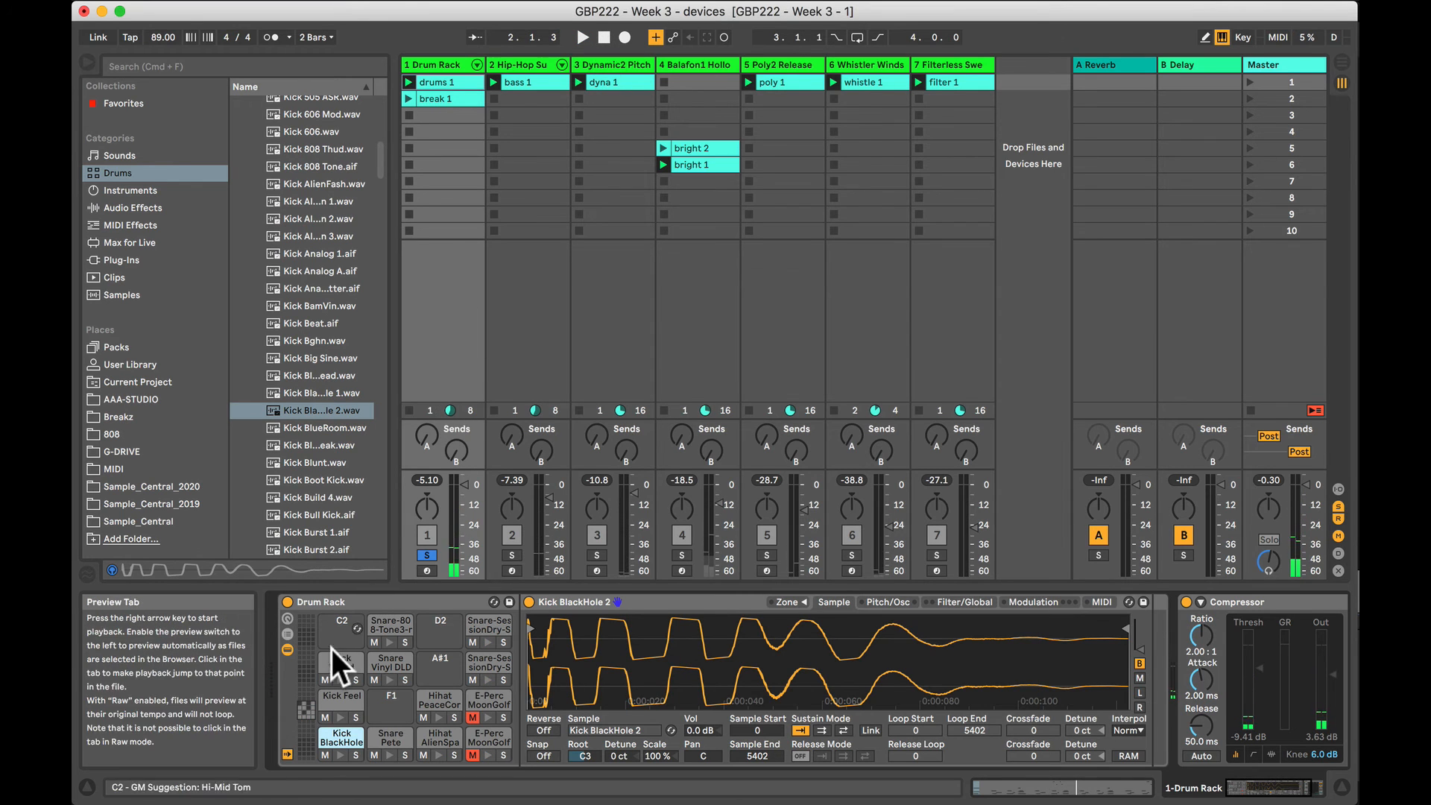
pyautogui.click(348, 662)
pyautogui.moveTo(341, 660); pyautogui.dragTo(341, 745)
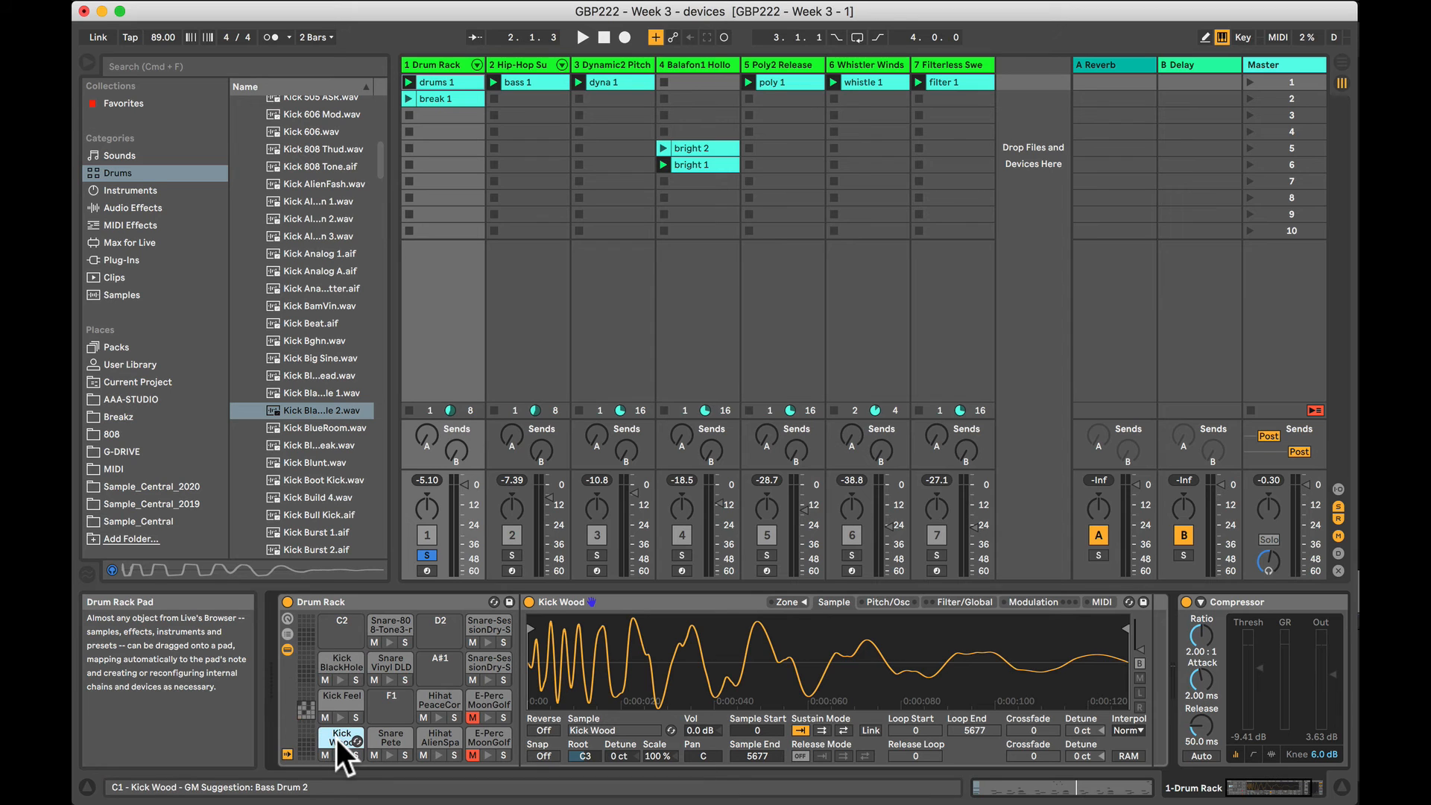
pyautogui.press('space')
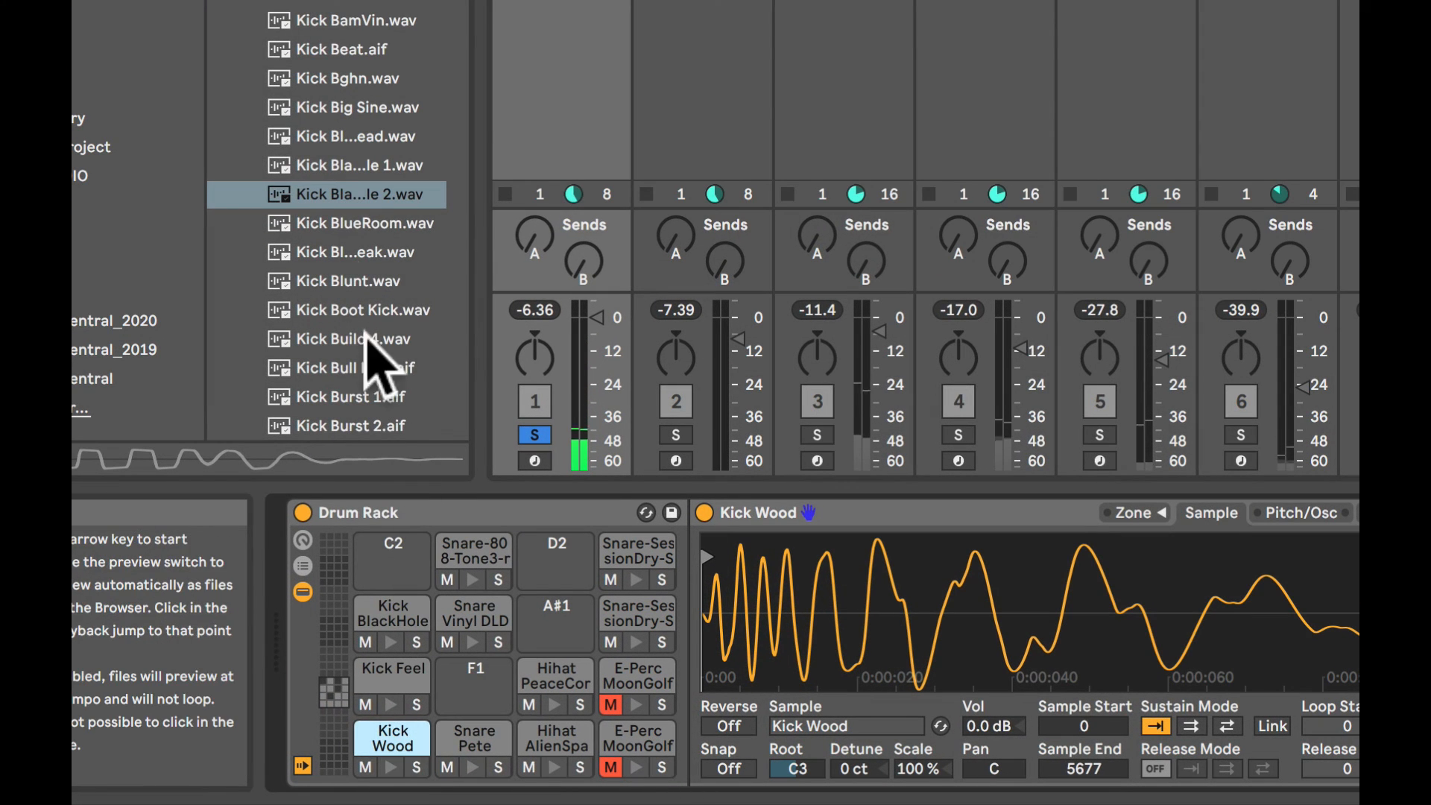
# Audition kick samples around Kick Burst 1 and load Kick Burst 2 onto the Kick BlackHole 2 pad, triggering the pad to hear it.
pyautogui.scroll(-4, 357, 223)
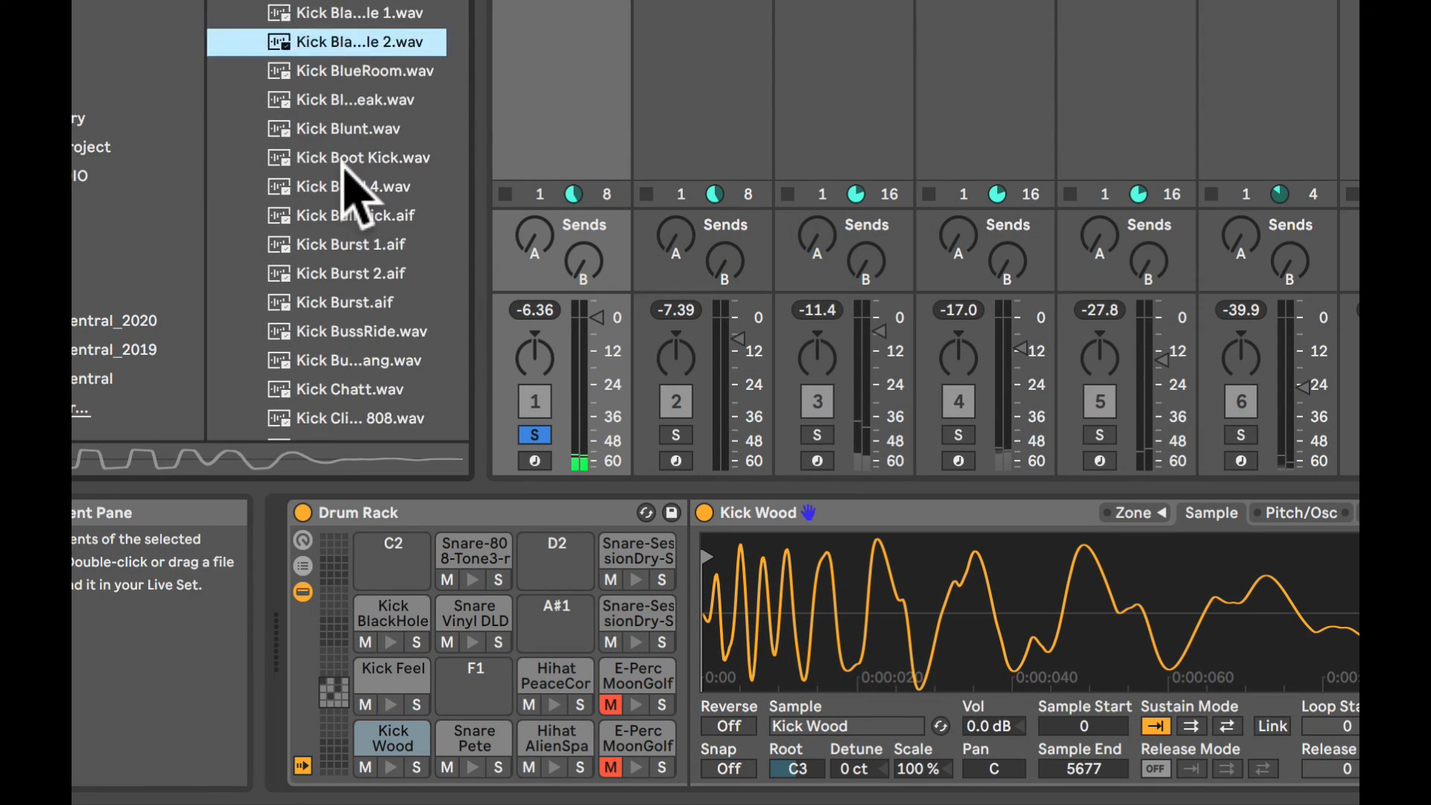
pyautogui.click(393, 615)
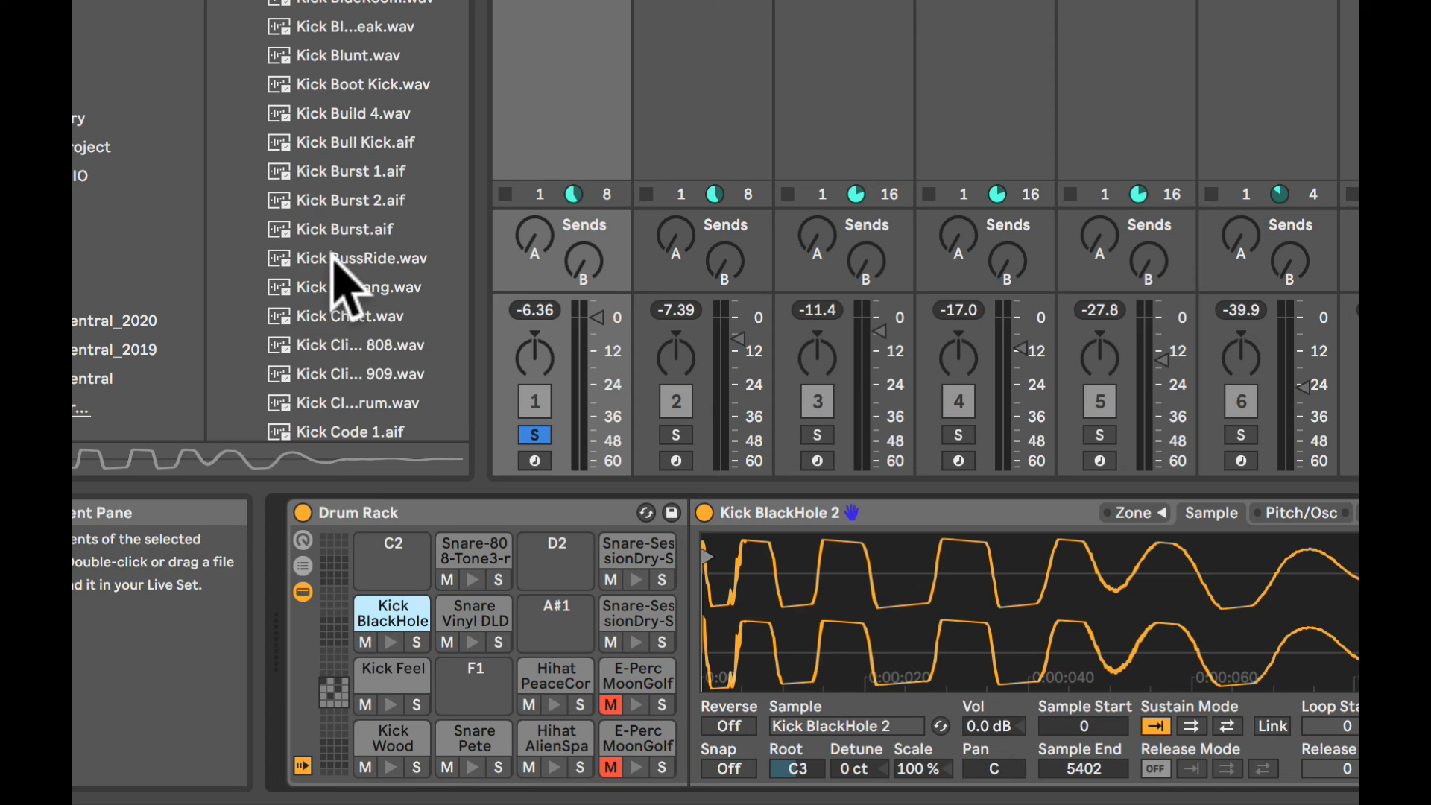
pyautogui.click(321, 197)
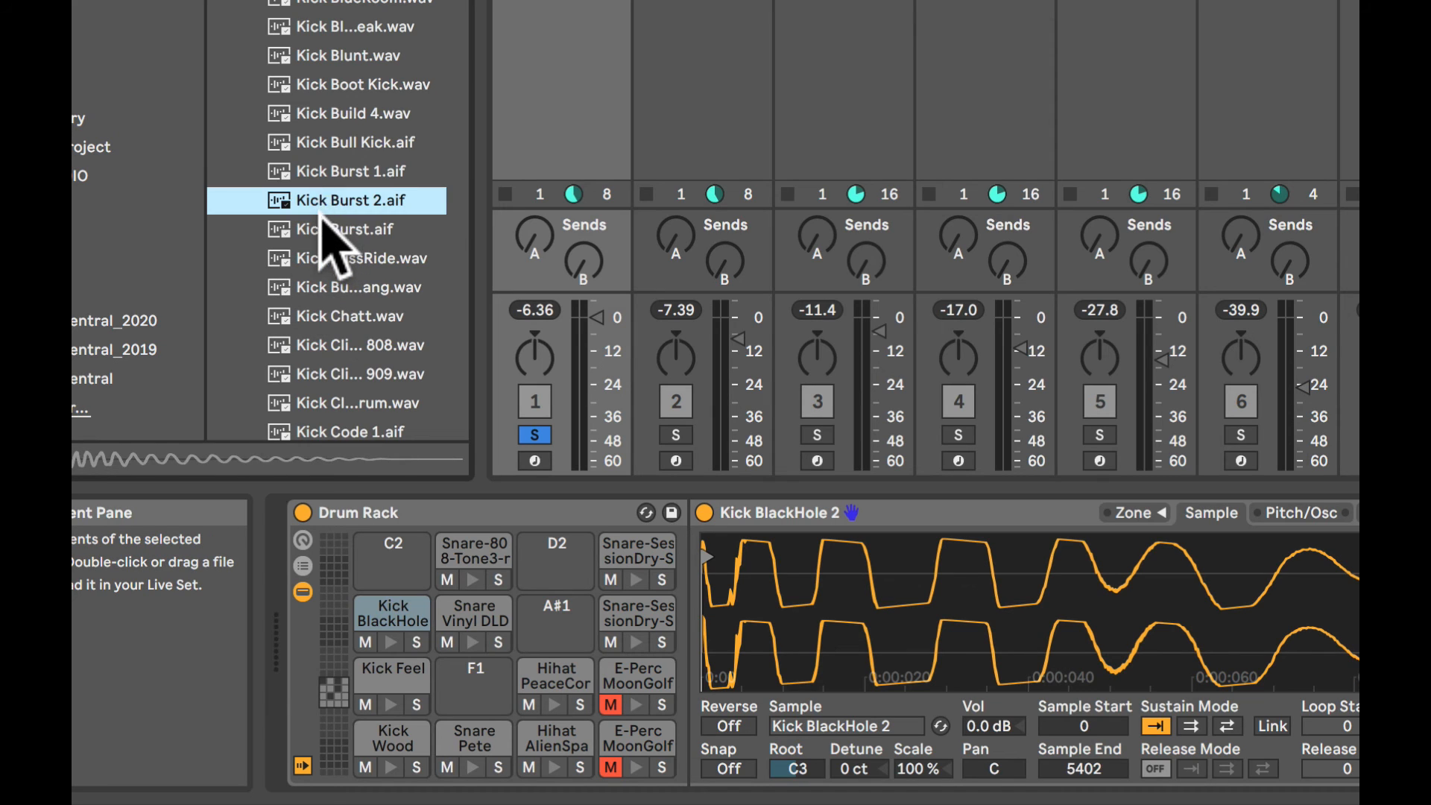
pyautogui.click(322, 217)
pyautogui.click(316, 171)
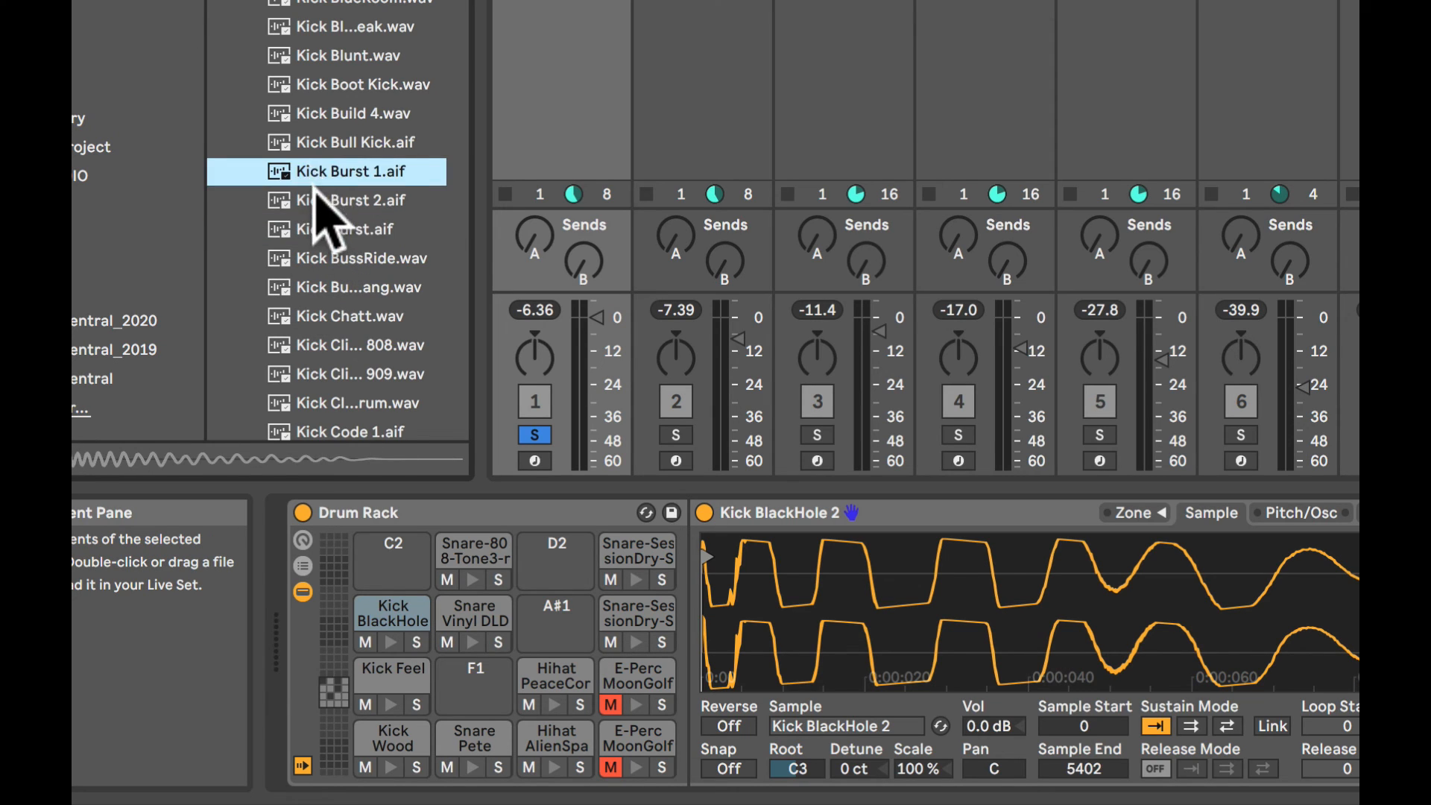
pyautogui.click(318, 197)
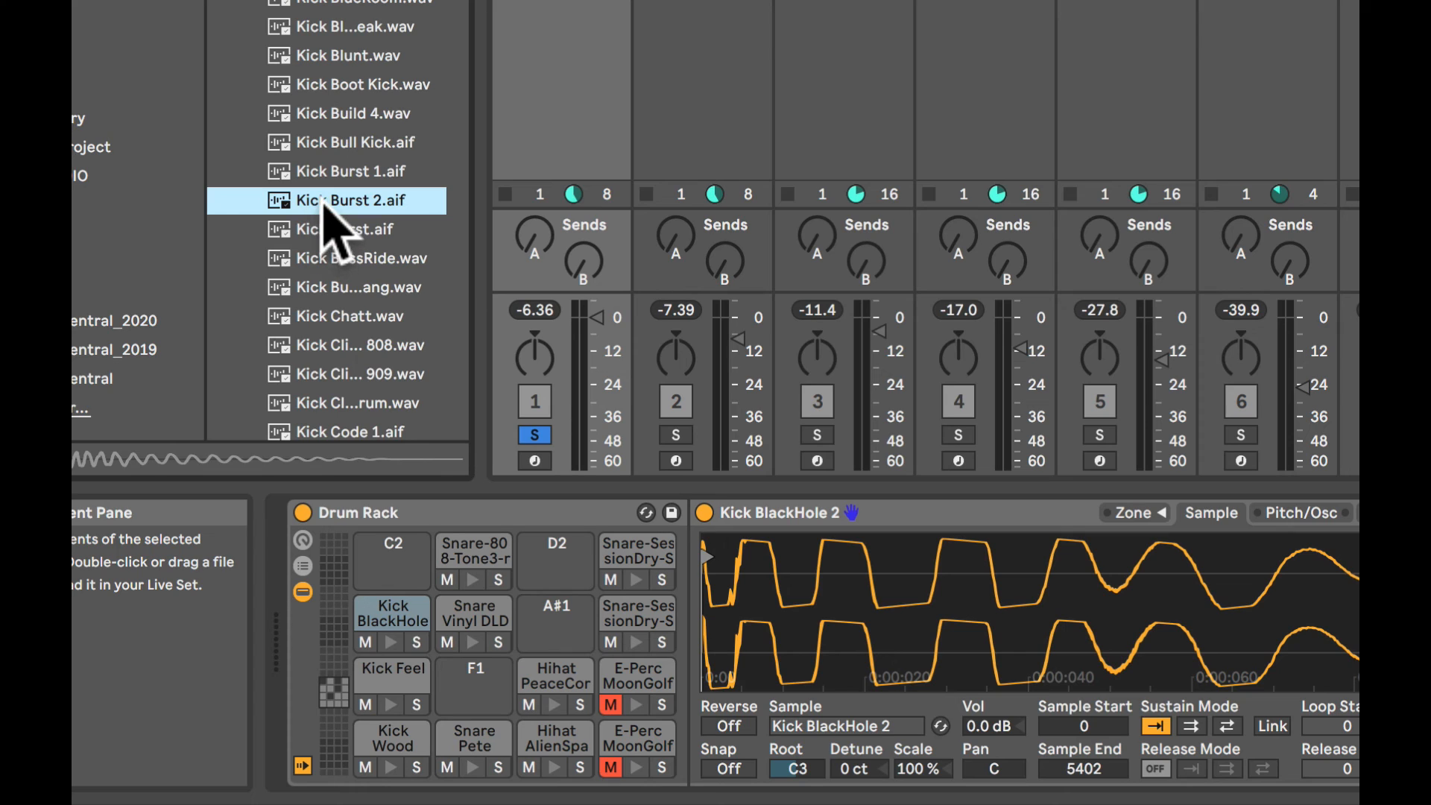
pyautogui.moveTo(312, 203); pyautogui.dragTo(383, 610)
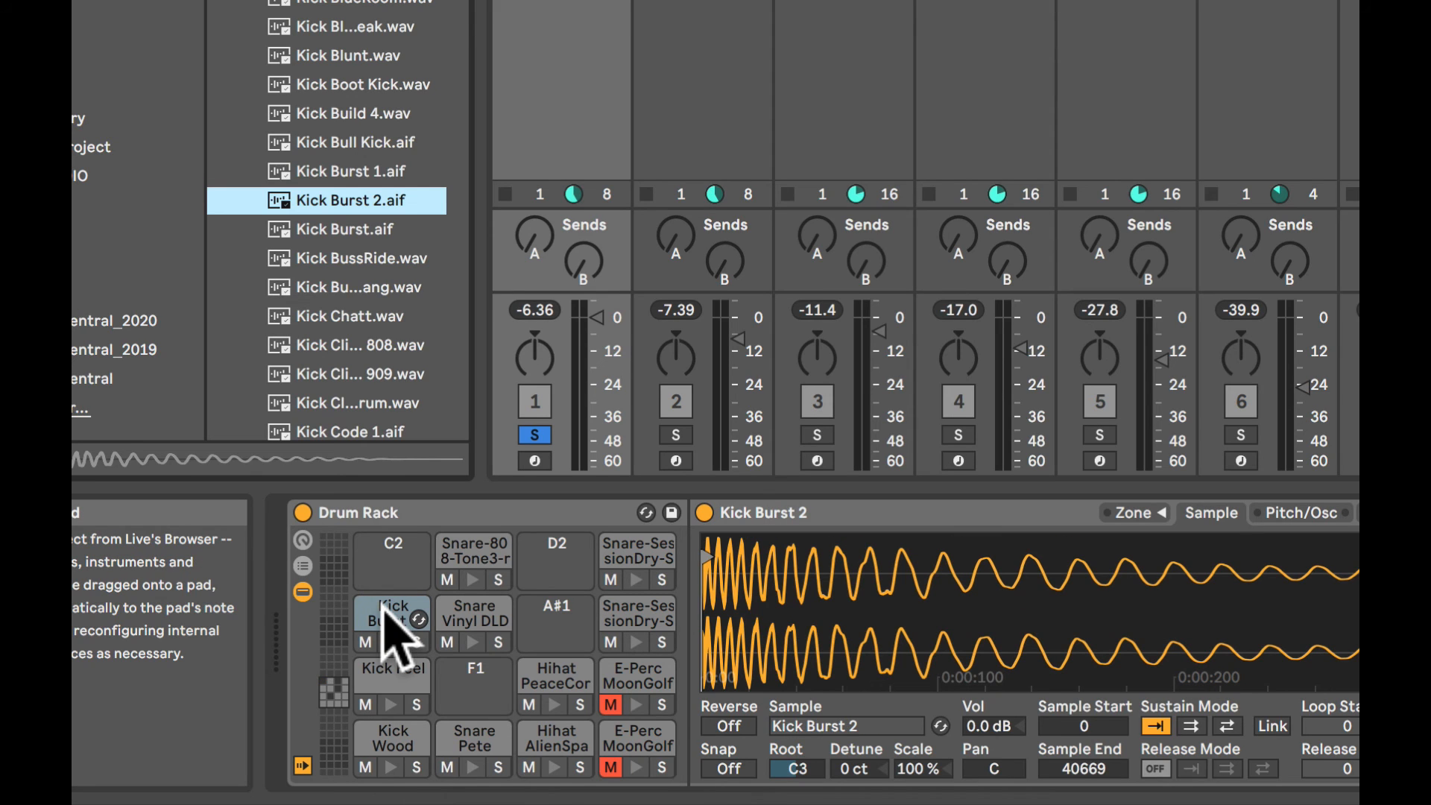
pyautogui.click(390, 641)
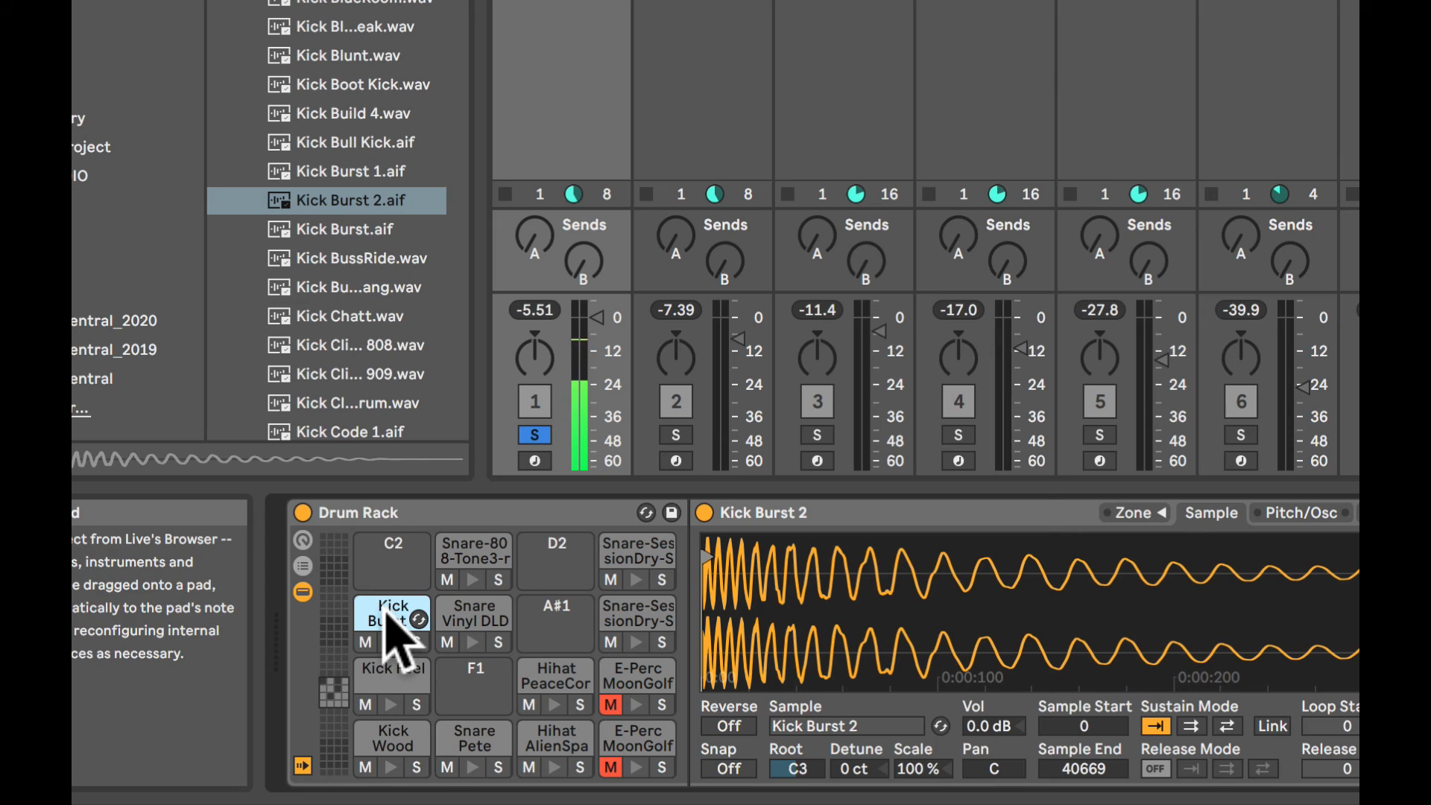
# Swap the Kick Burst 2 pad with the Kick Wood pad and play the beat with it.
pyautogui.moveTo(384, 618); pyautogui.dragTo(377, 736)
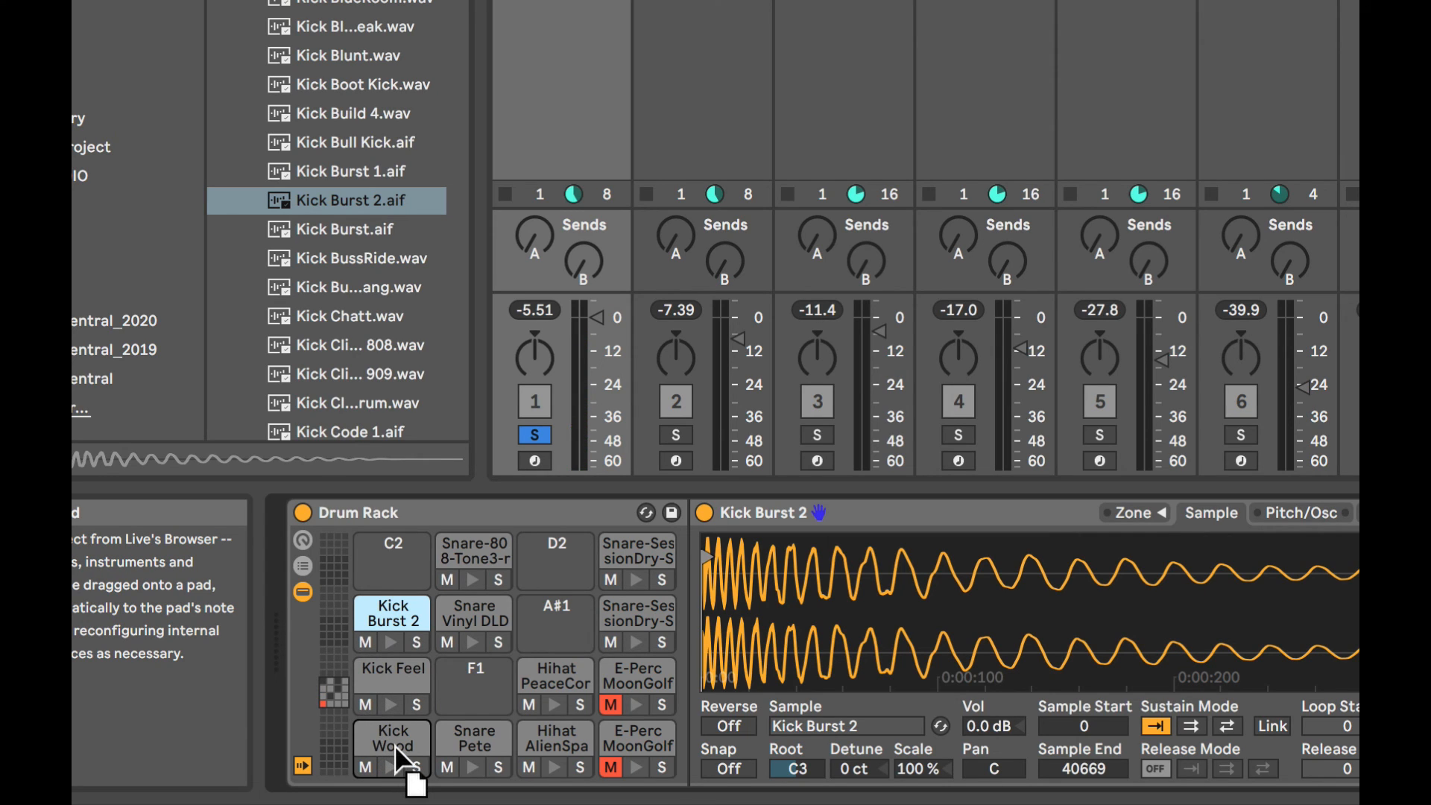
pyautogui.moveTo(396, 747); pyautogui.dragTo(395, 745)
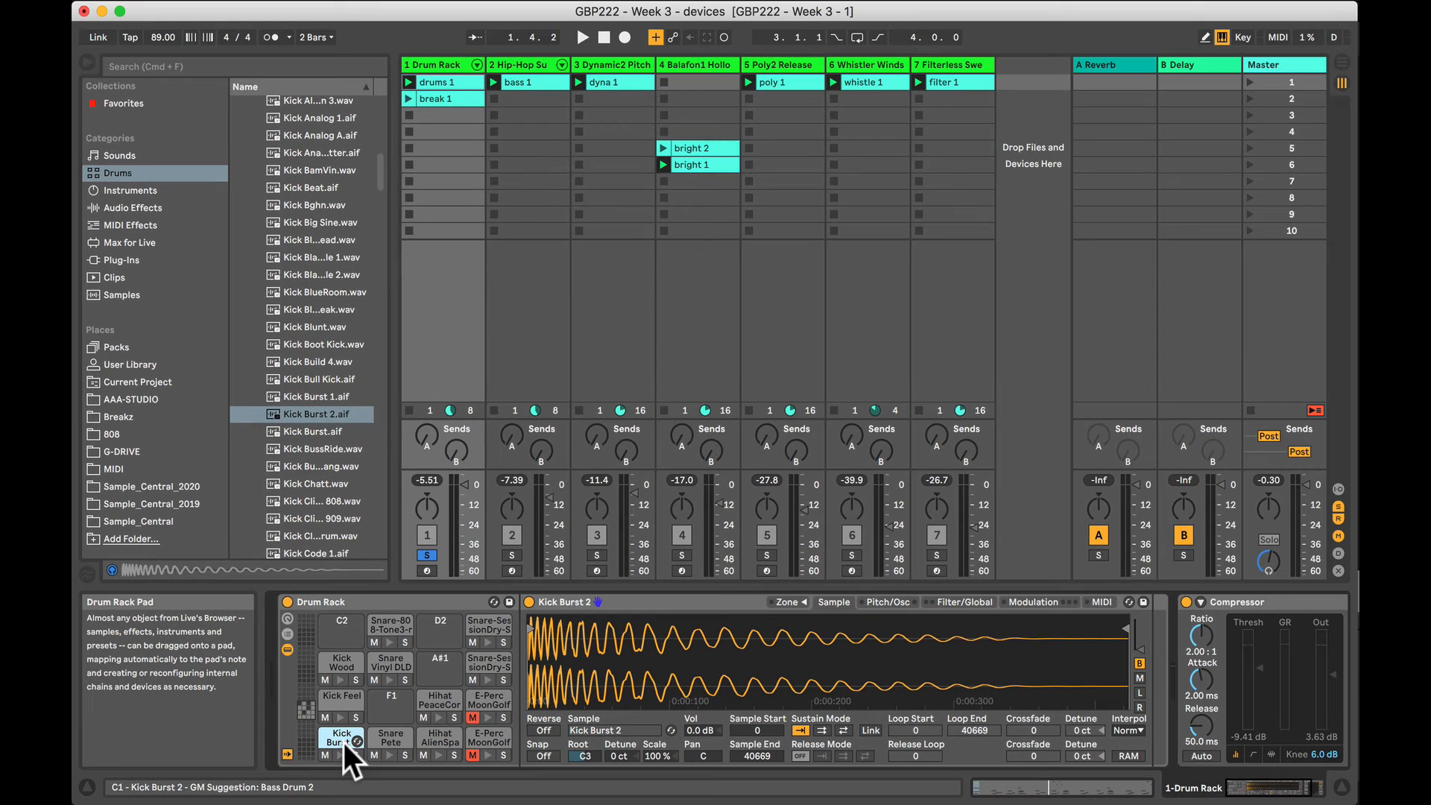
pyautogui.click(585, 35)
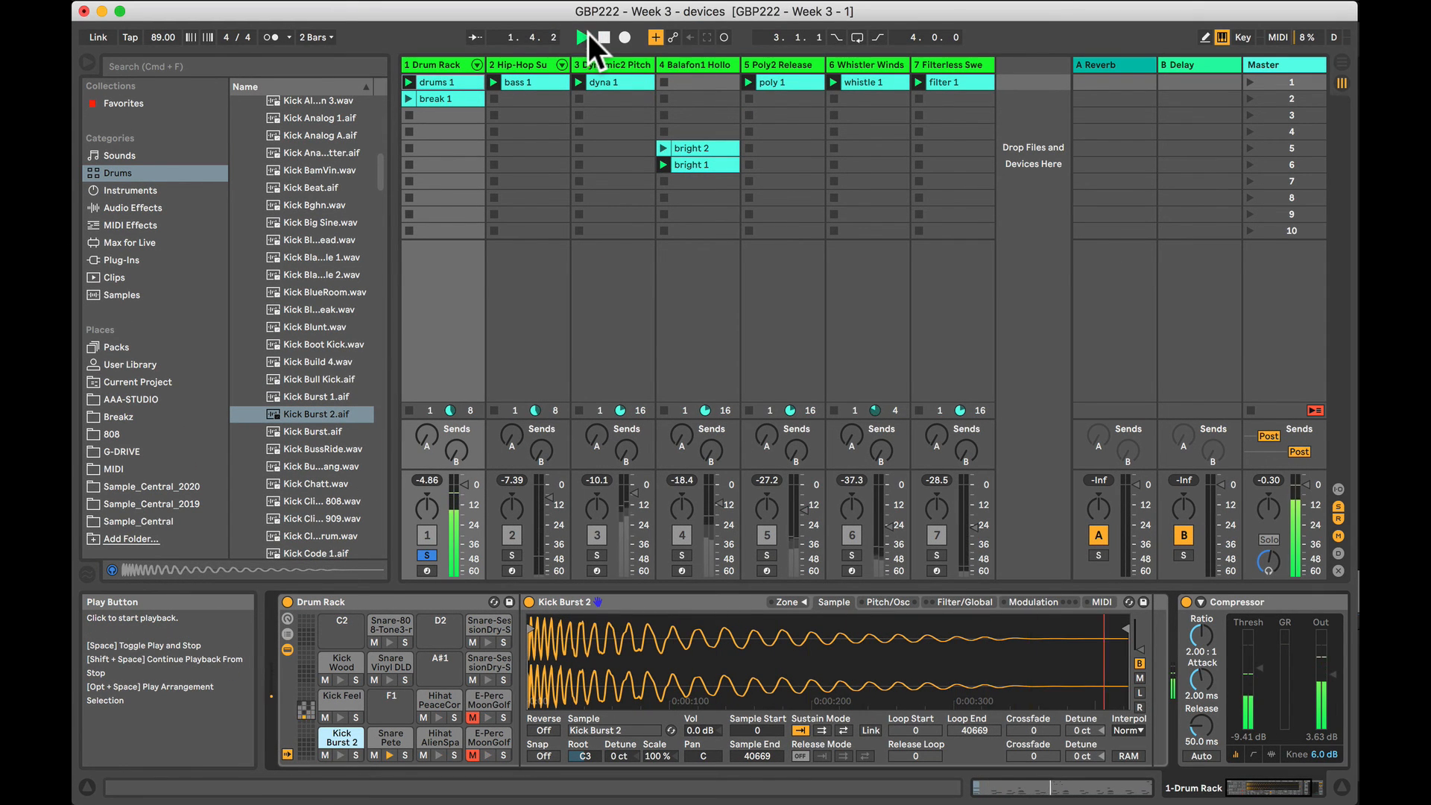
pyautogui.click(602, 36)
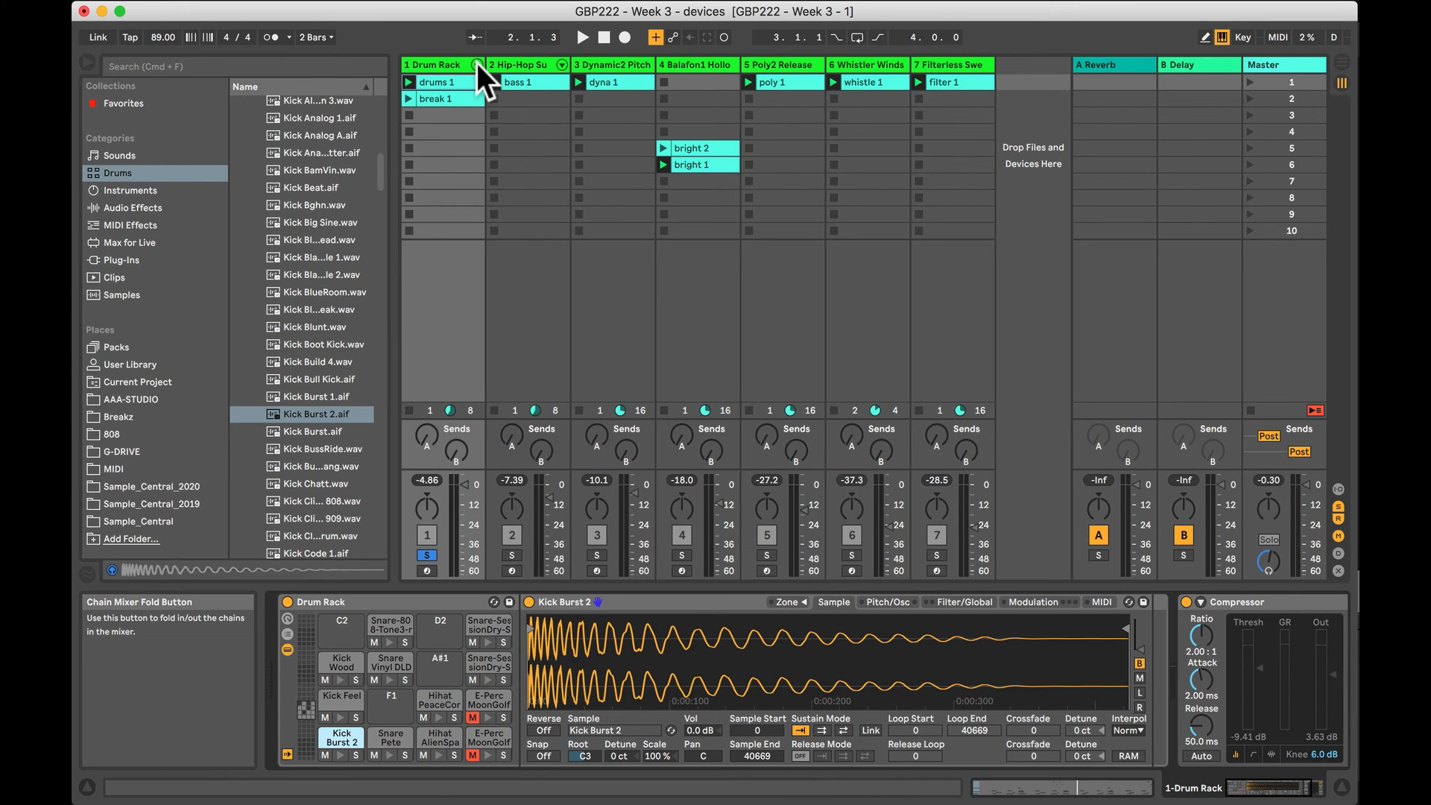
# Unfold the Drum Rack's chains in the mixer and lower the Kick Burst 2 chain's volume, checking it against the playing beat.
pyautogui.click(477, 65)
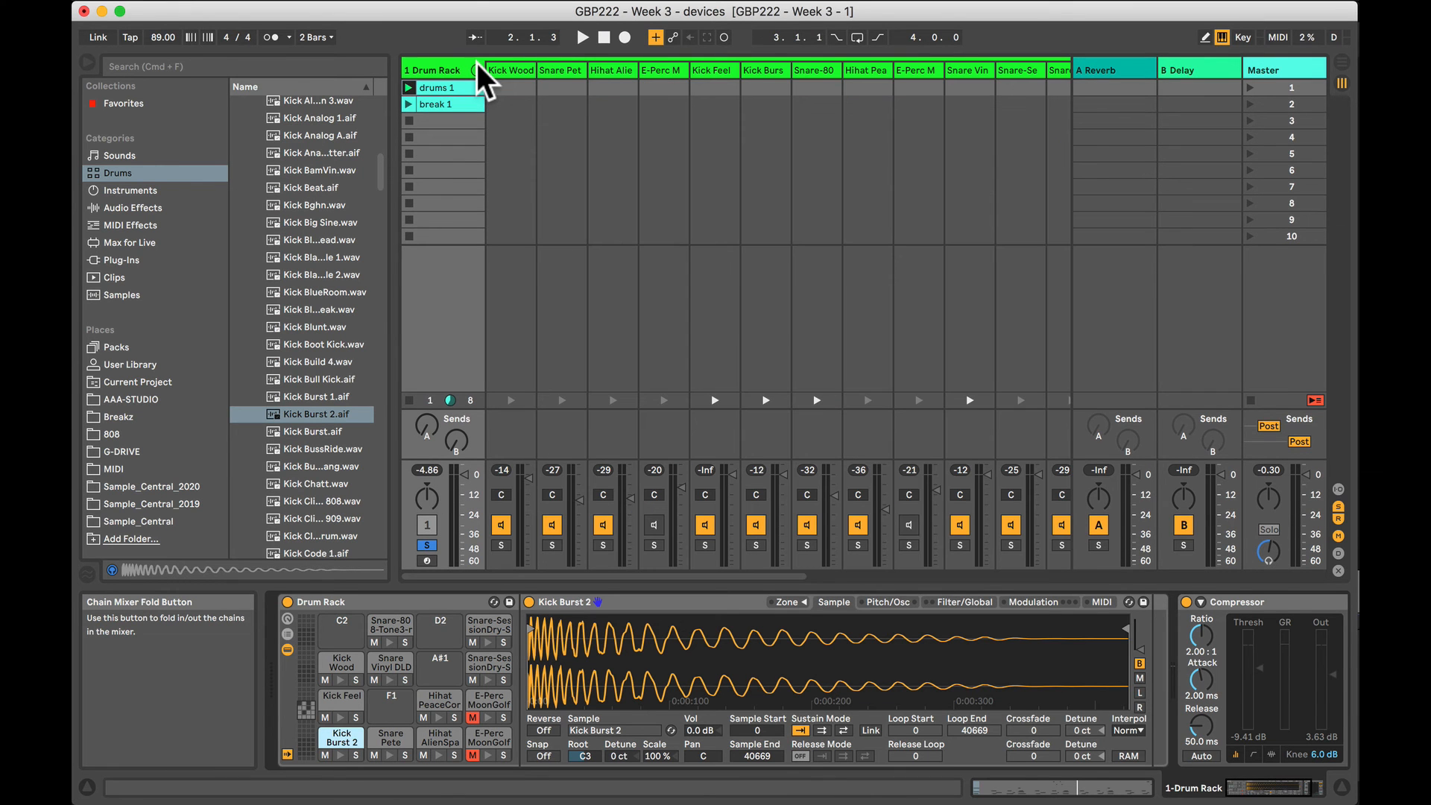
pyautogui.click(340, 755)
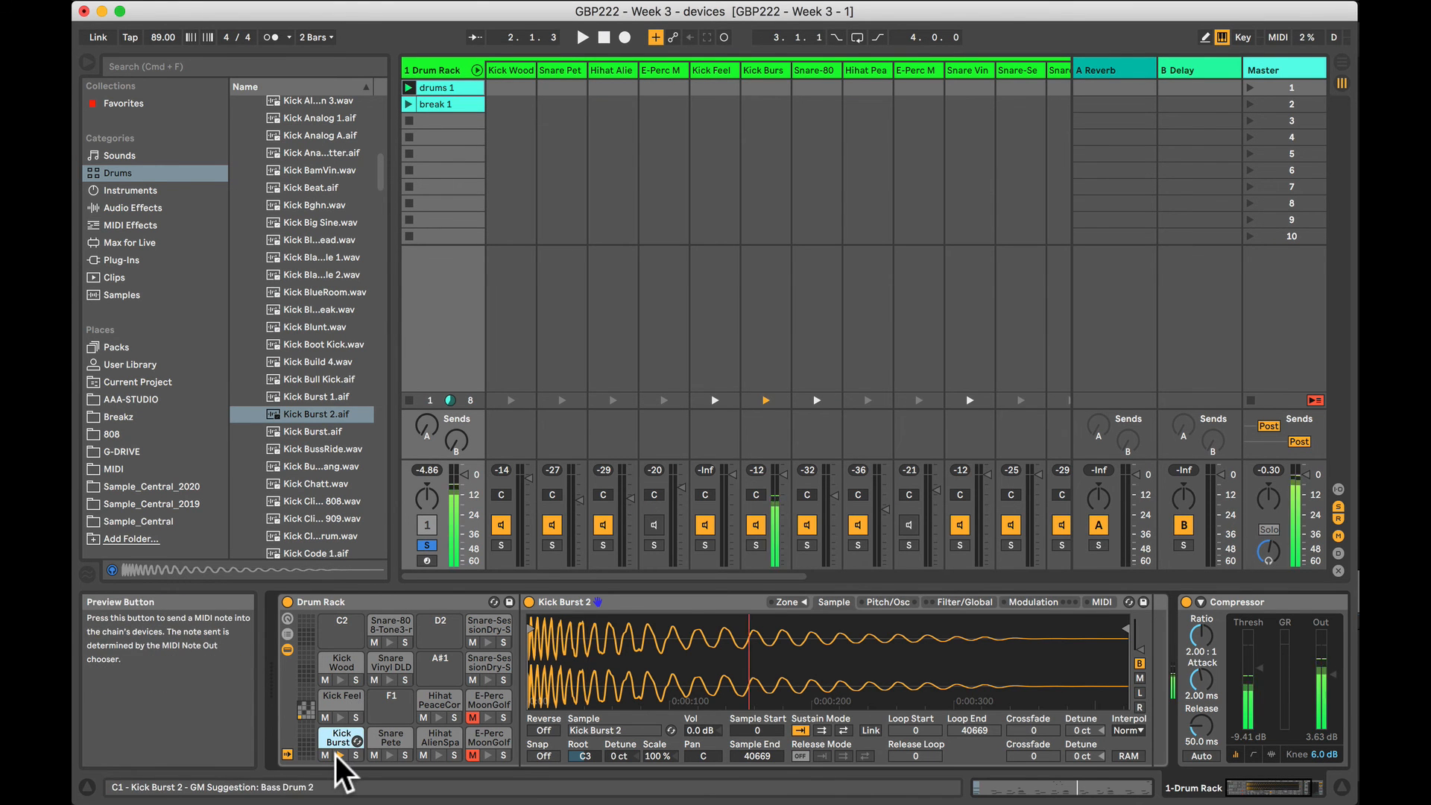
pyautogui.click(783, 475)
pyautogui.moveTo(783, 474); pyautogui.dragTo(783, 494)
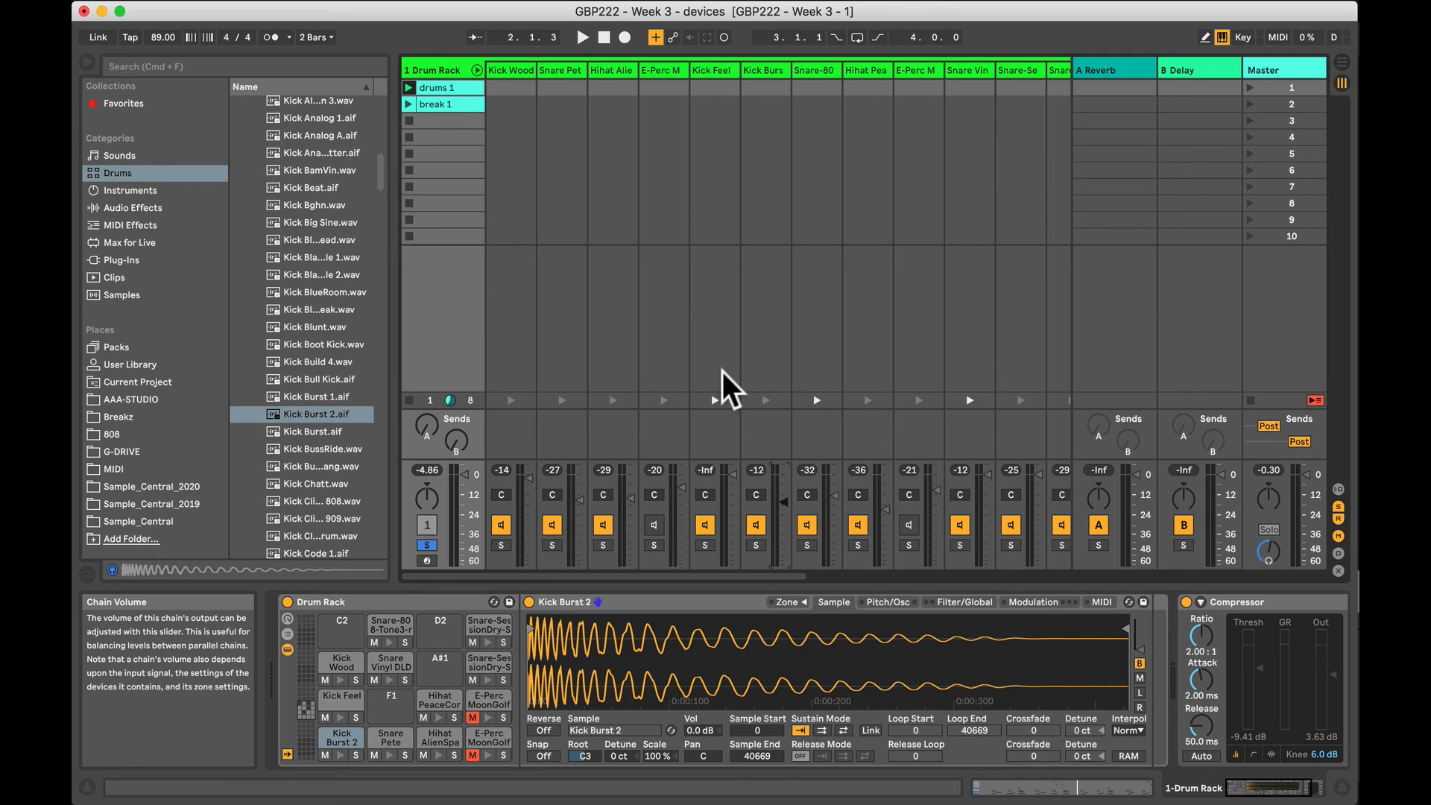
pyautogui.click(582, 38)
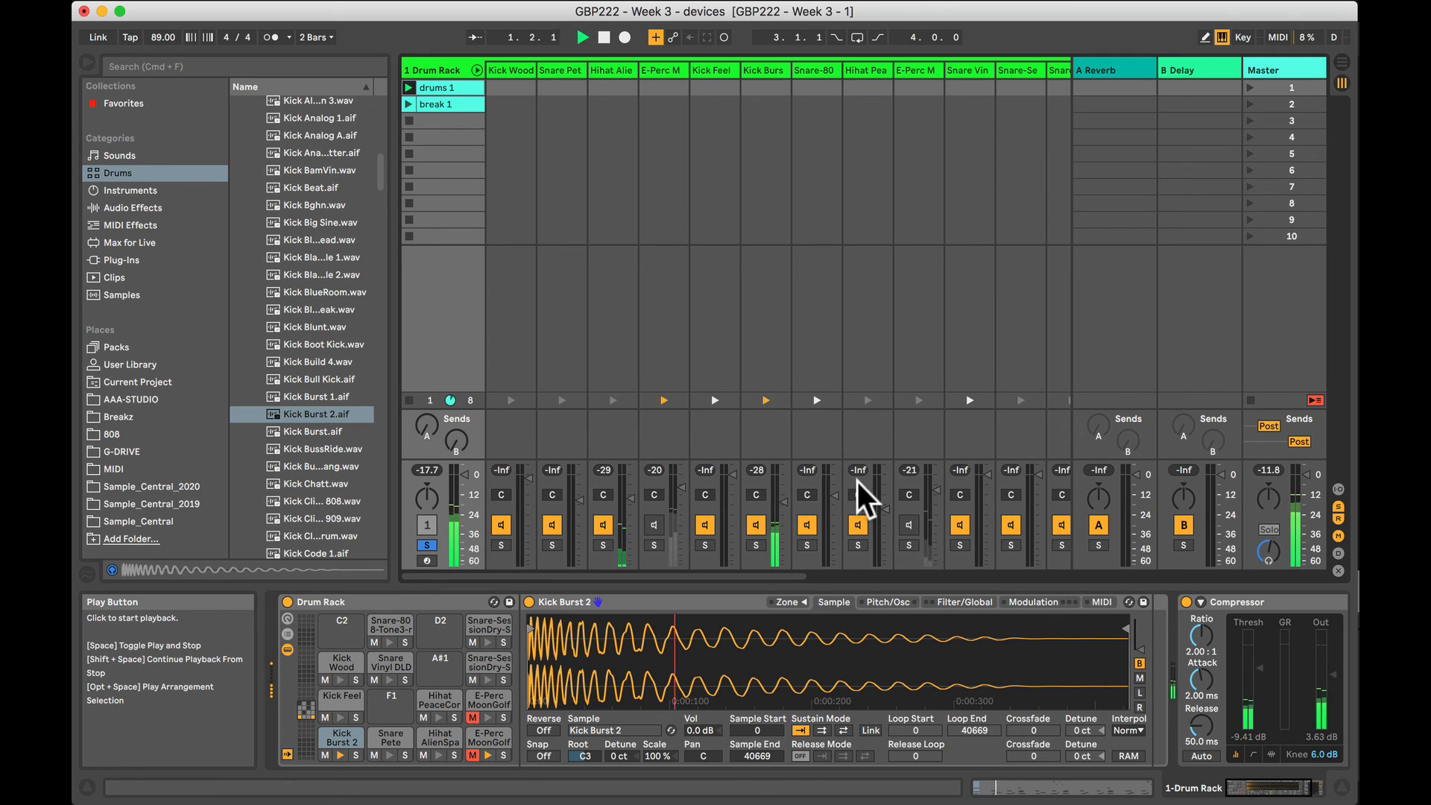
pyautogui.moveTo(785, 500); pyautogui.dragTo(786, 500)
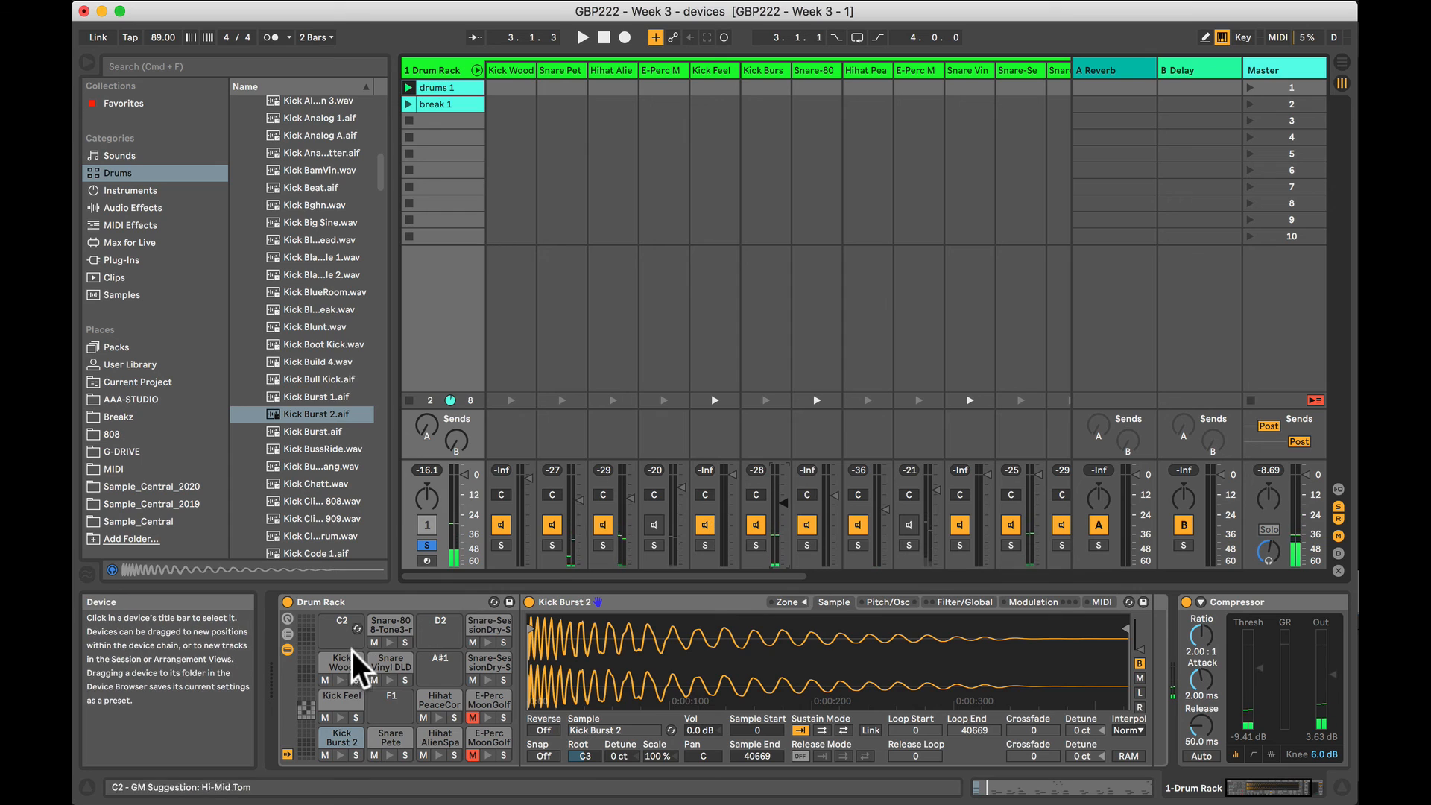
# Swap Kick Wood back onto the C1 pad in place of Kick Burst 2 and briefly play the beat.
pyautogui.moveTo(354, 665); pyautogui.dragTo(334, 749)
pyautogui.press('space')
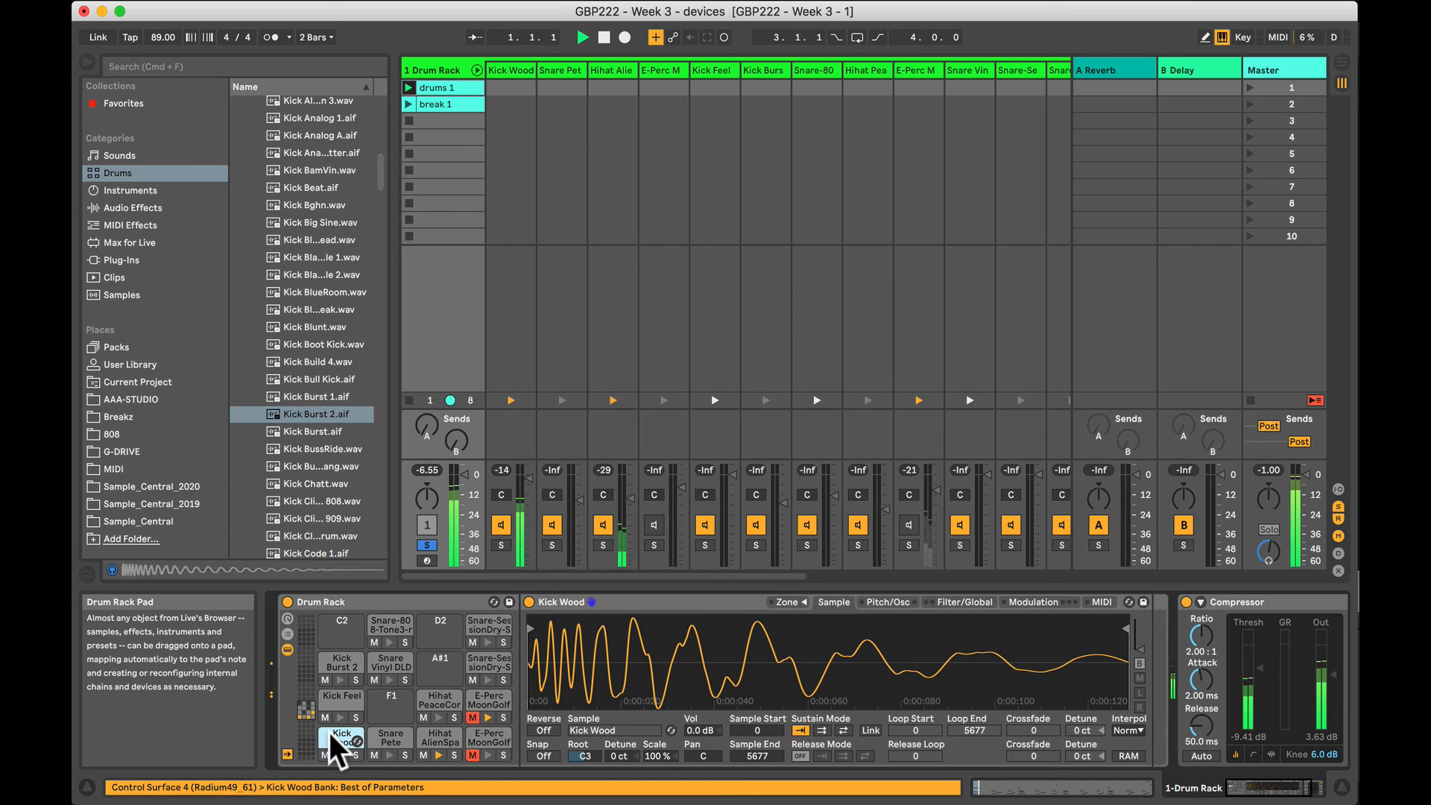
pyautogui.press('space')
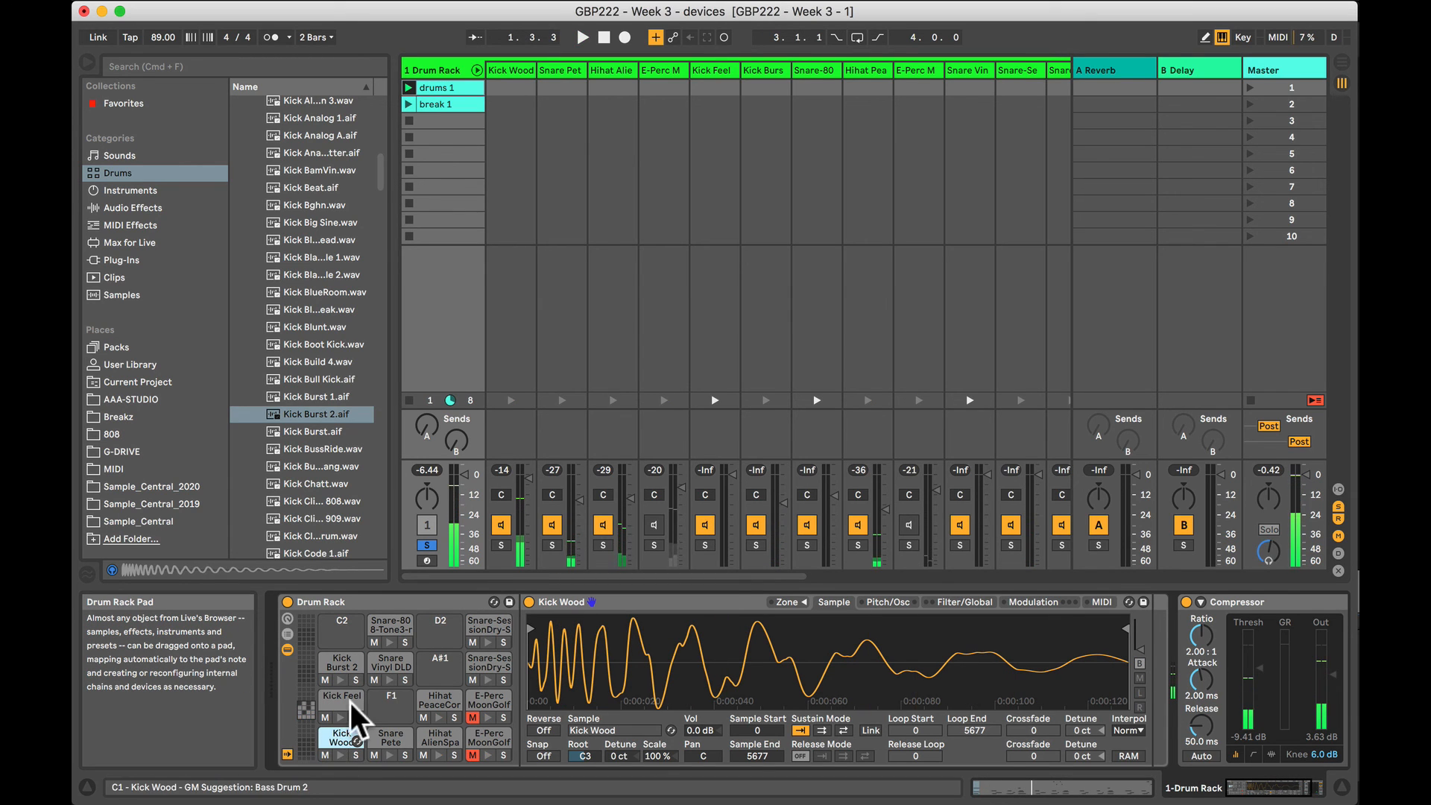
# Unsolo the Drum Rack track and fold its chains back in the mixer.
pyautogui.click(431, 545)
pyautogui.click(477, 69)
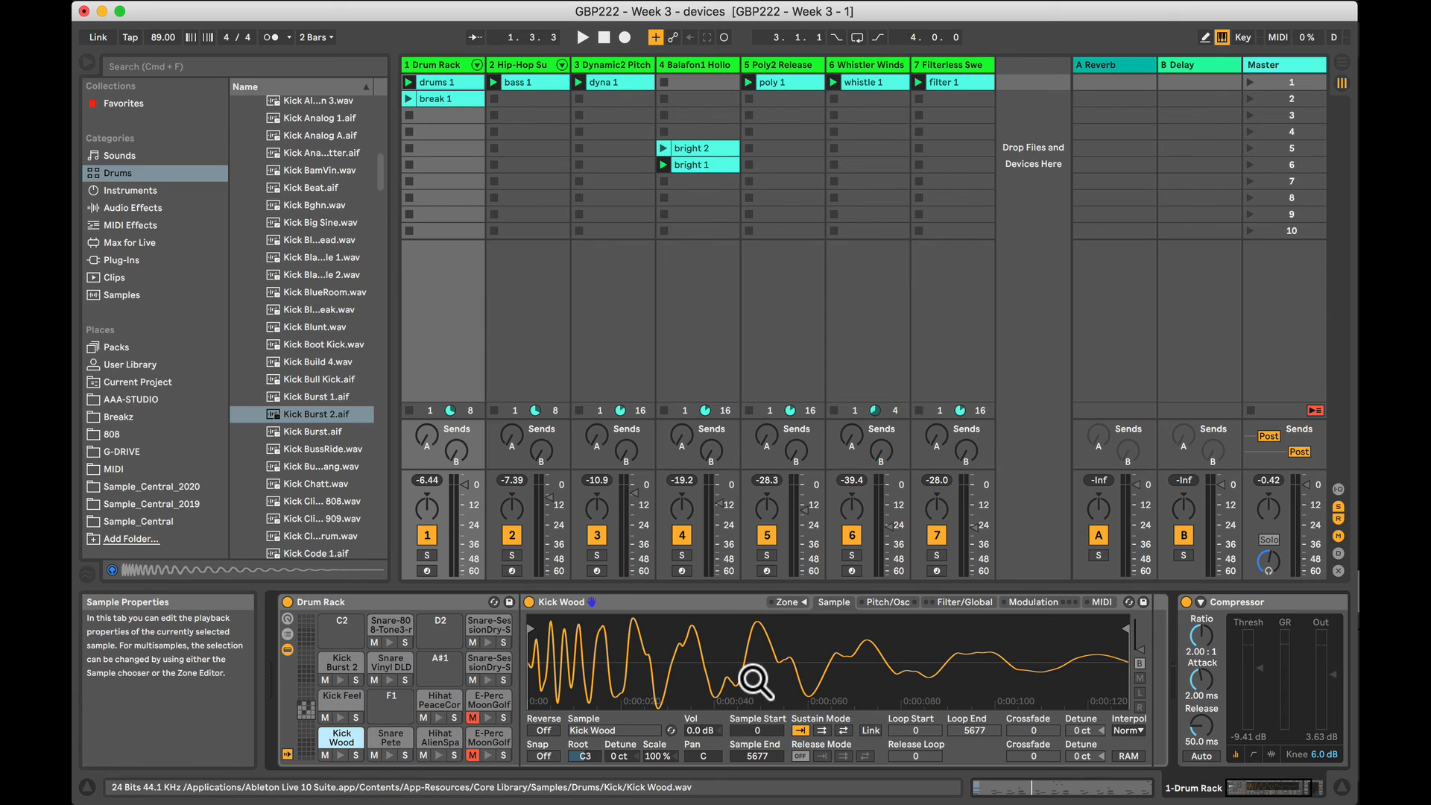
# Examine the Drum Rack track's device chain through the Compressor, and compare it with the notes of the drums 1 clip.
pyautogui.hscroll(3, 622, 685)
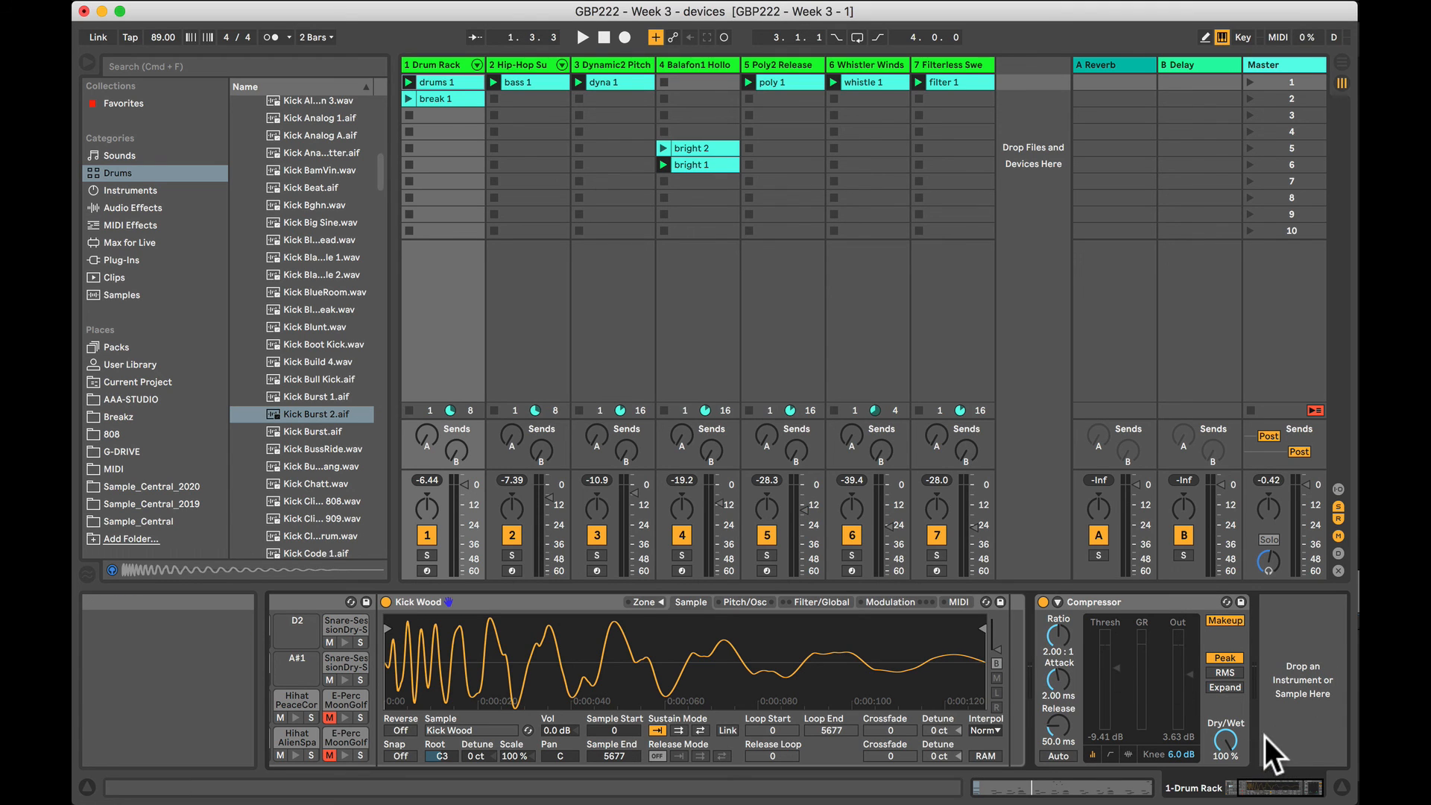
pyautogui.click(1102, 784)
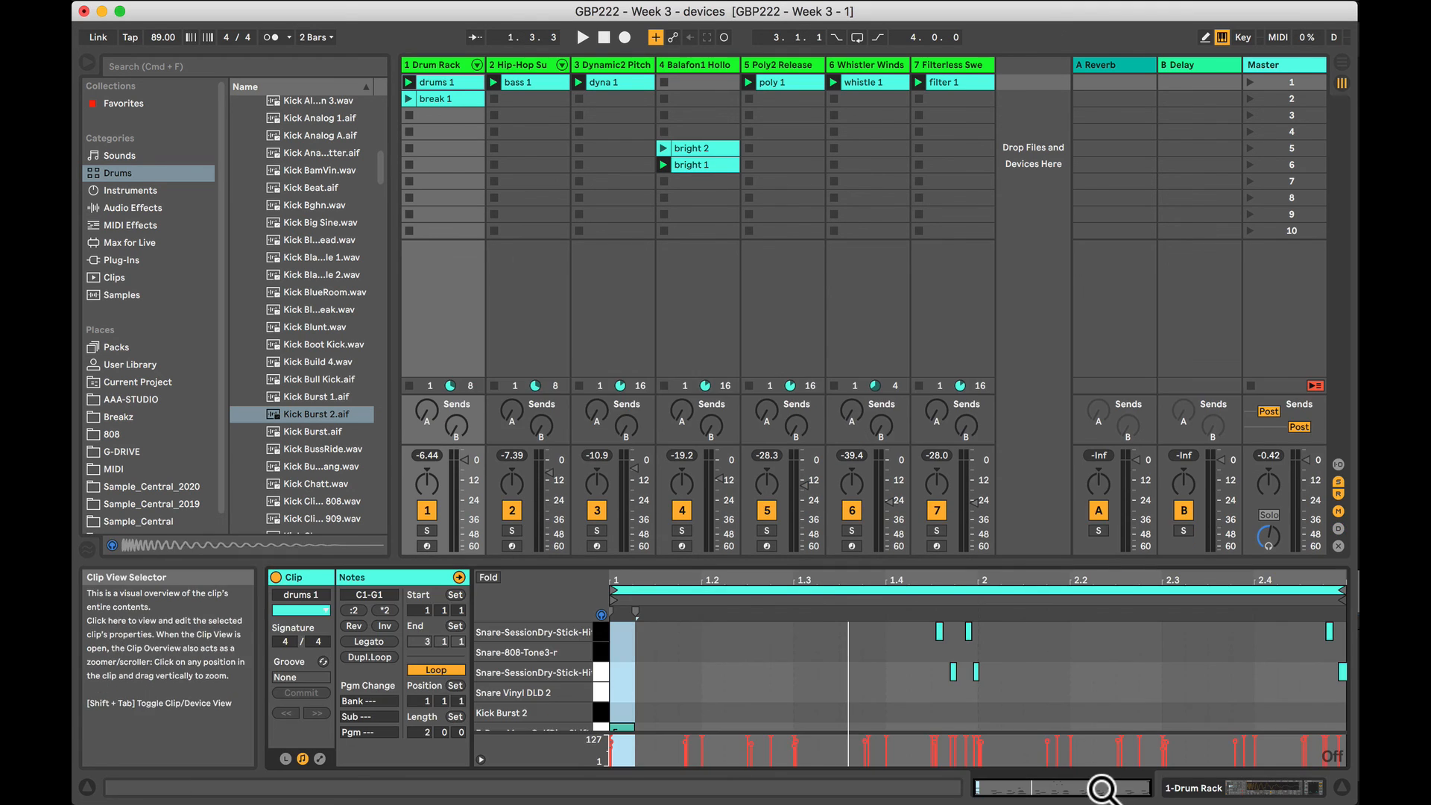
pyautogui.click(1257, 784)
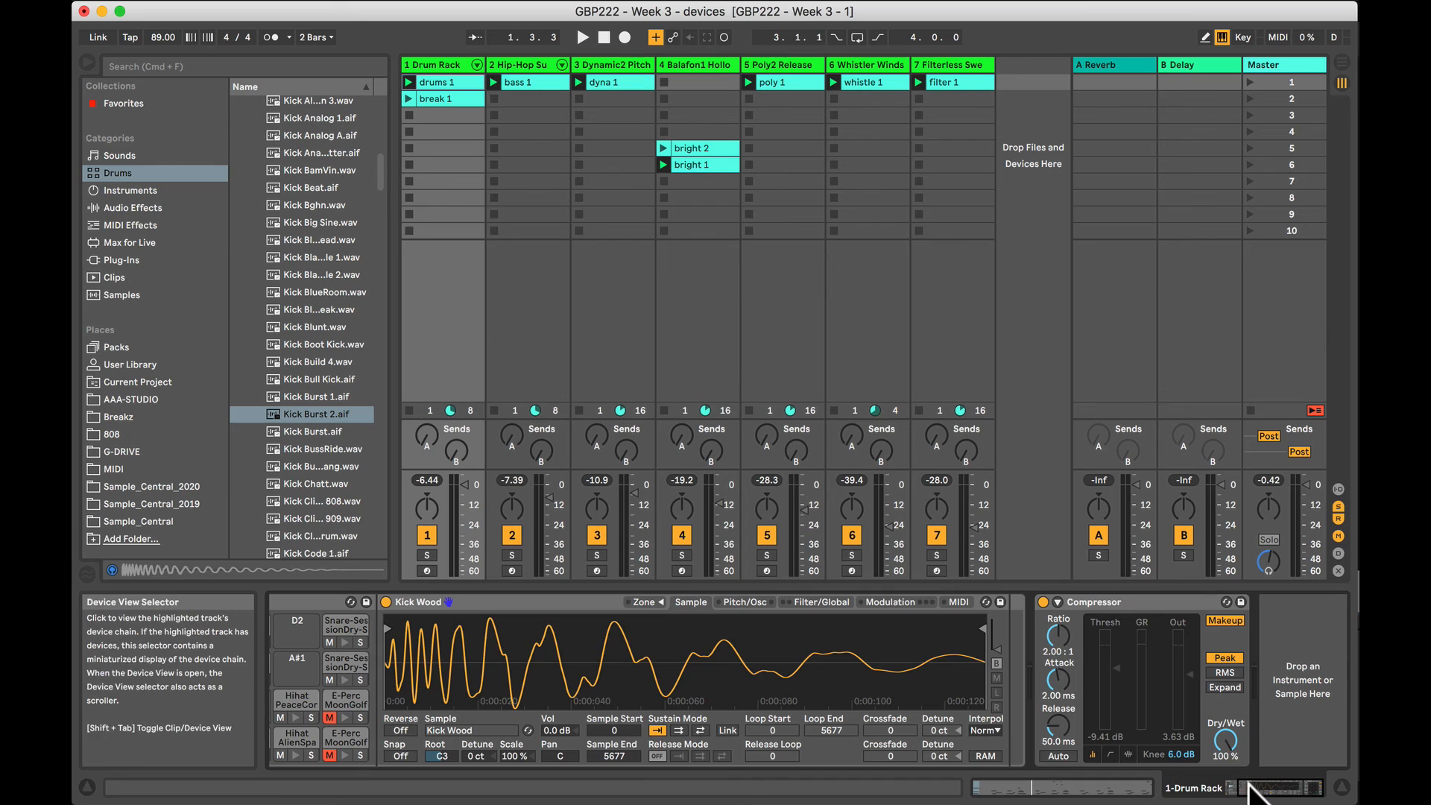
pyautogui.click(1050, 784)
pyautogui.click(1266, 786)
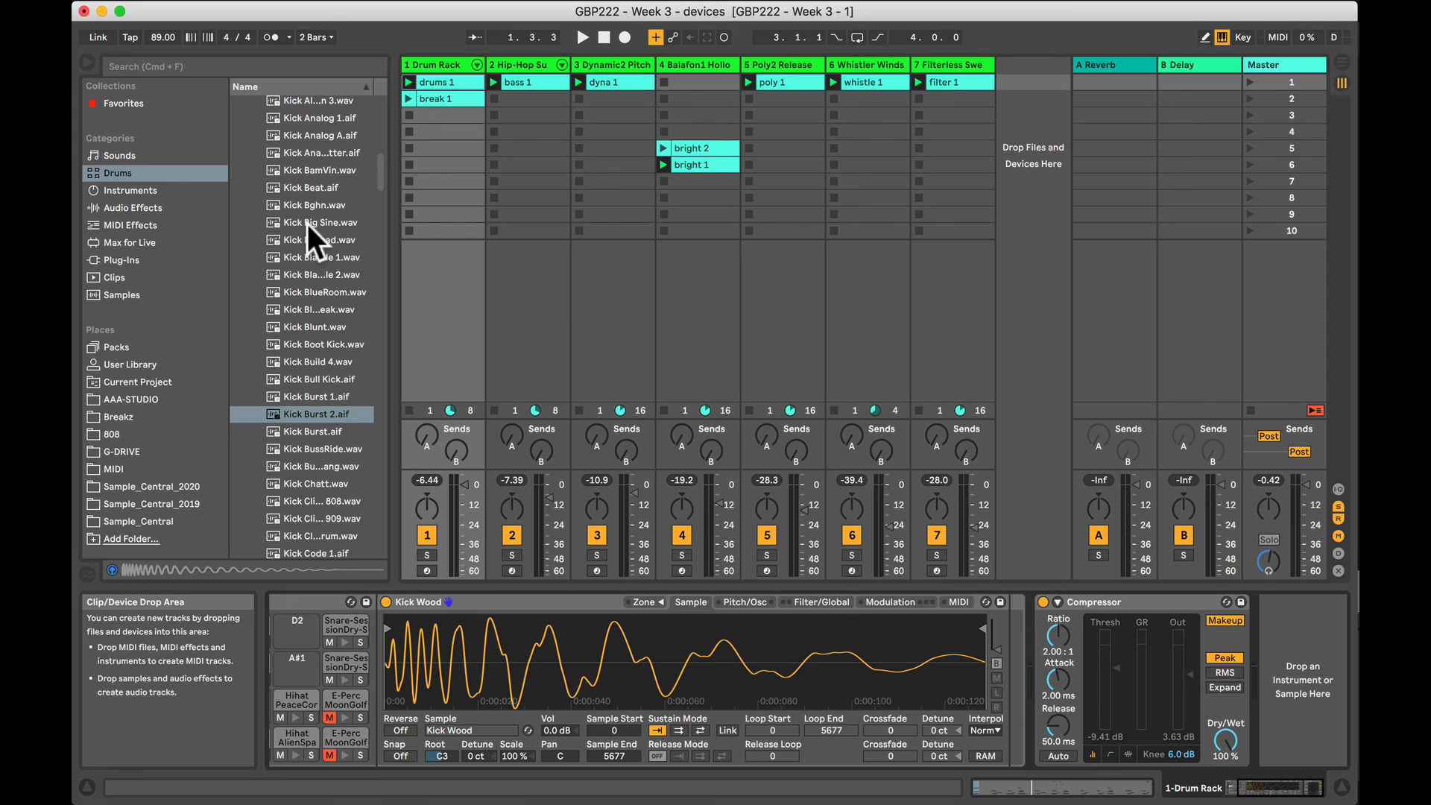
# Load the 5ths Vocoder Pad sound onto track 3, then view the dyna 1 clip's notes and return to the track's devices.
pyautogui.click(132, 155)
pyautogui.click(236, 208)
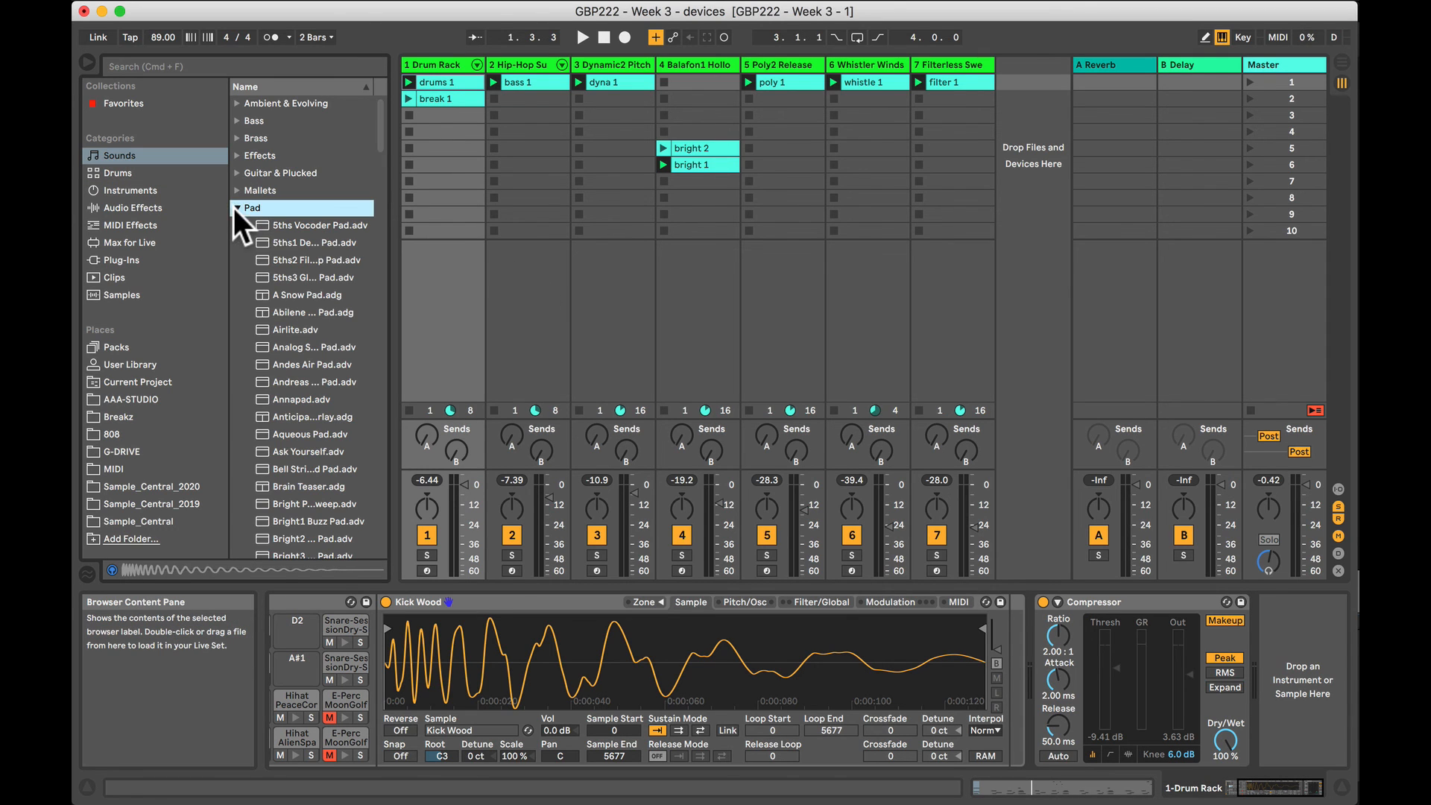
pyautogui.moveTo(268, 226); pyautogui.dragTo(609, 63)
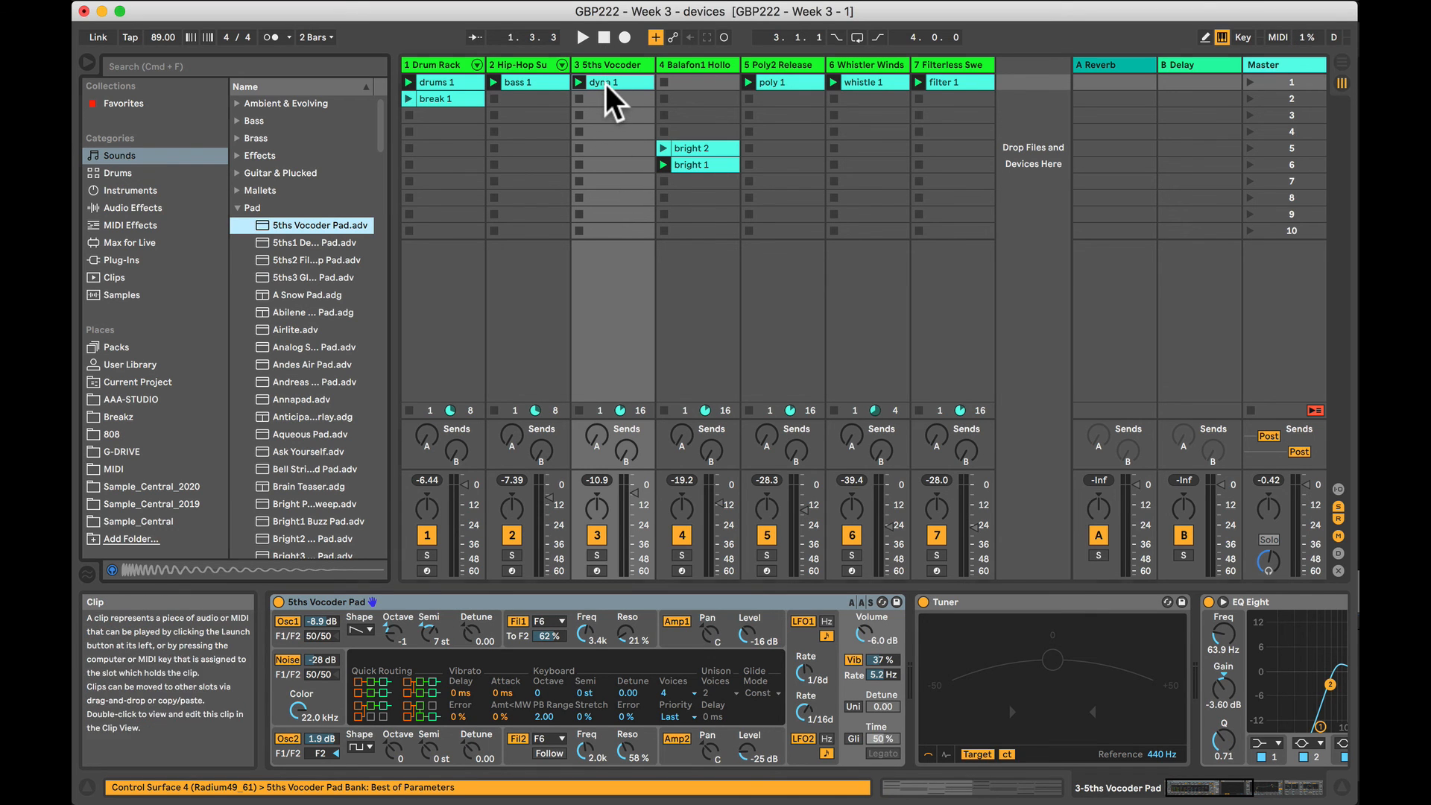
pyautogui.click(605, 84)
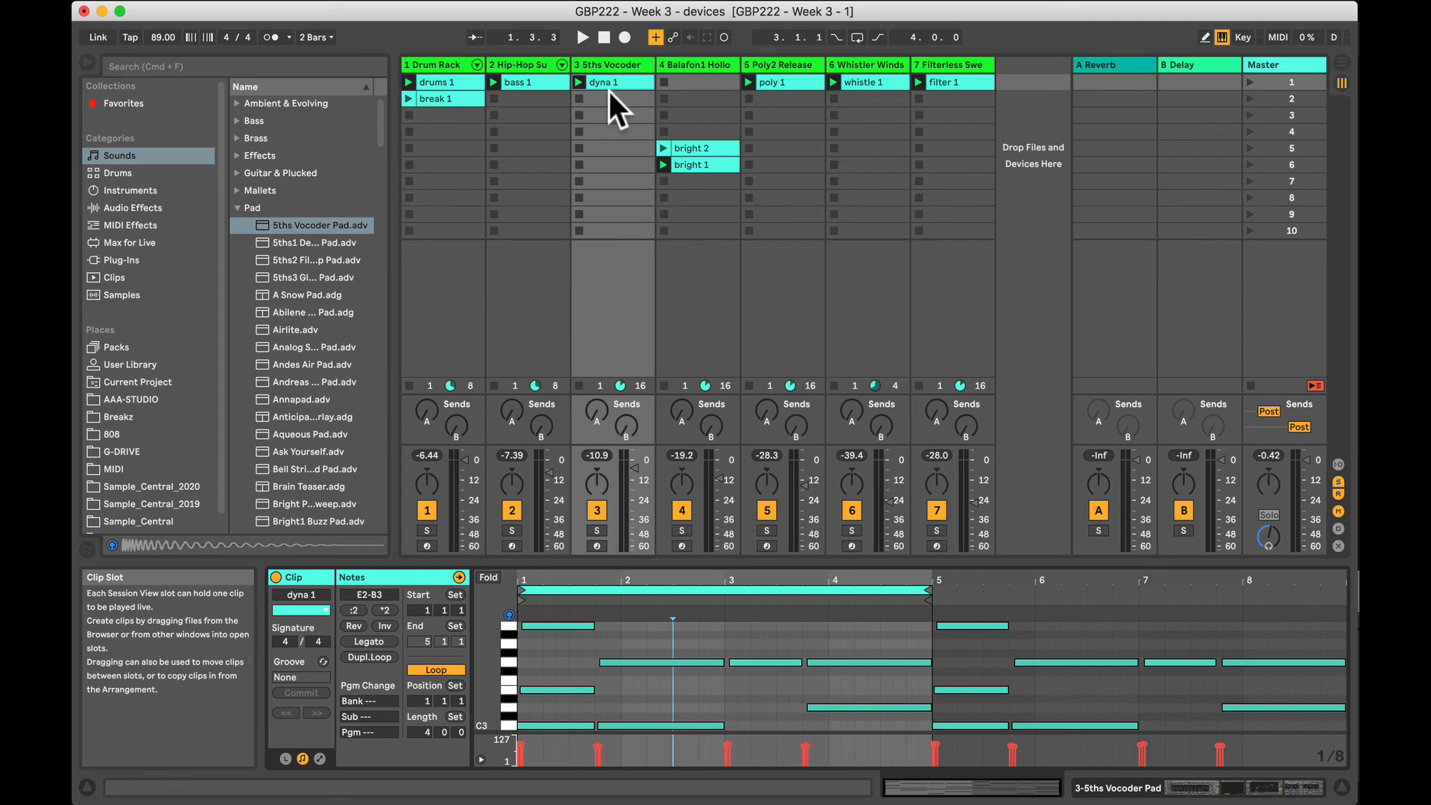
pyautogui.click(607, 66)
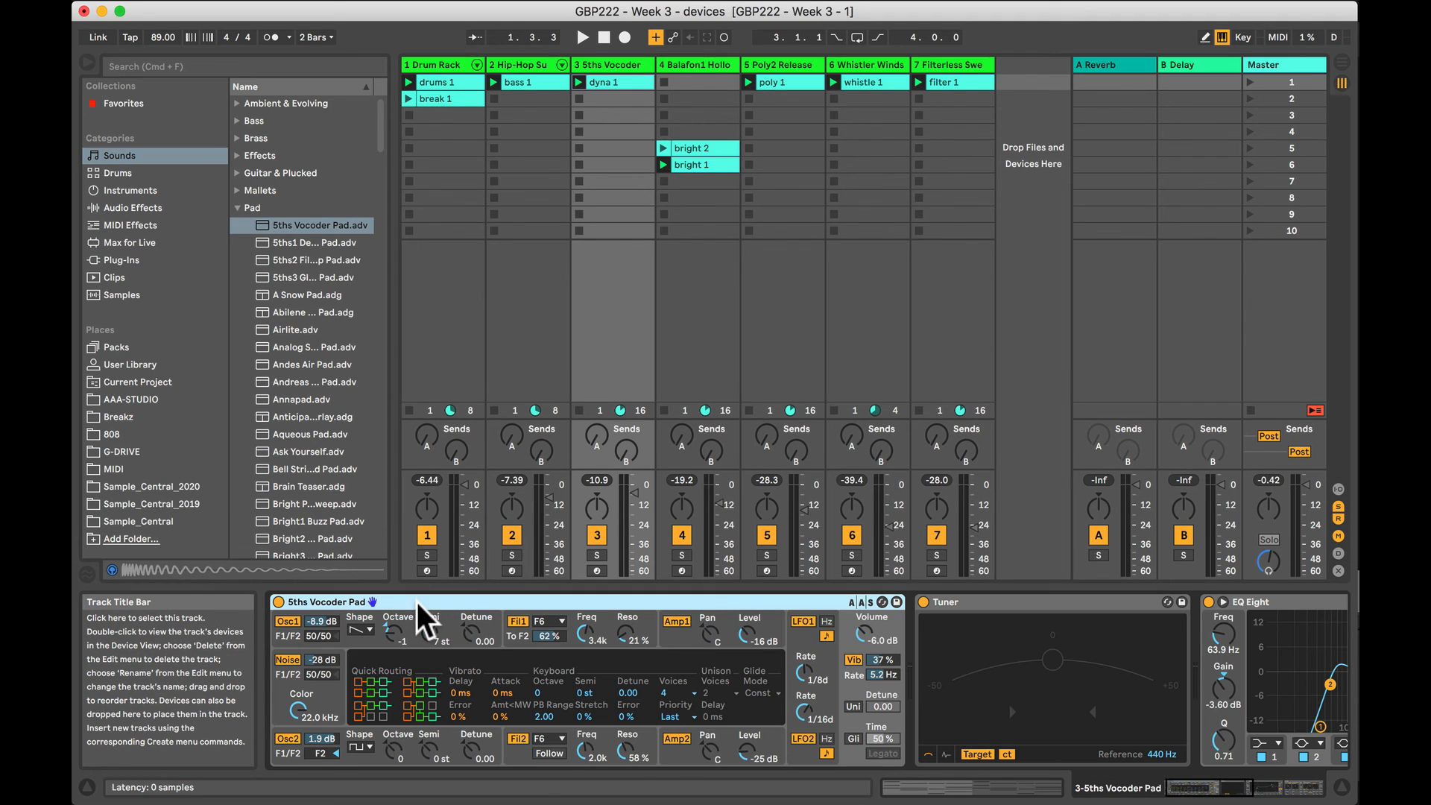